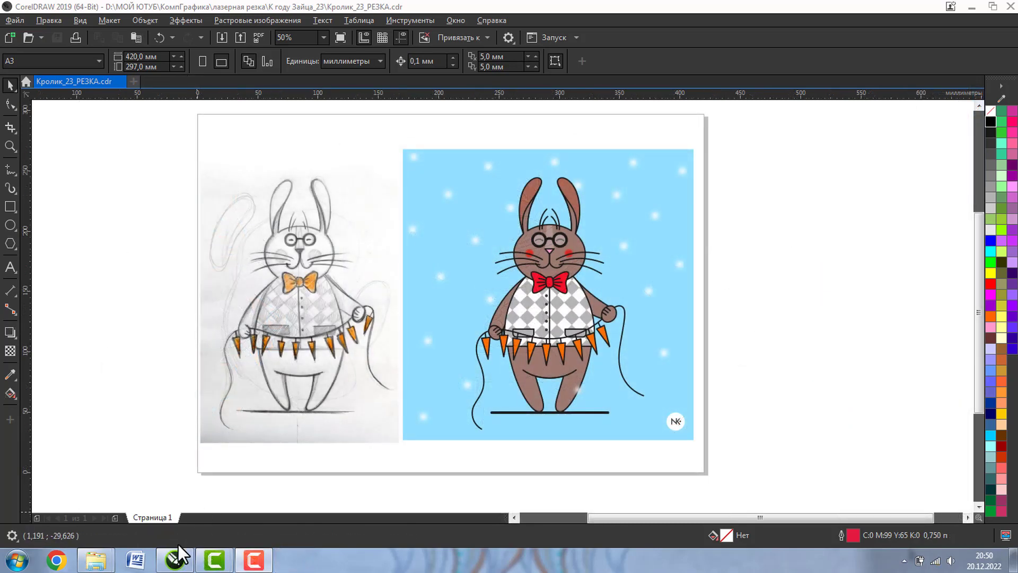
Import the image эскиз_заяк_коньки from the К году Зайца_23 folder in Windows Explorer into the drawing
click(96, 560)
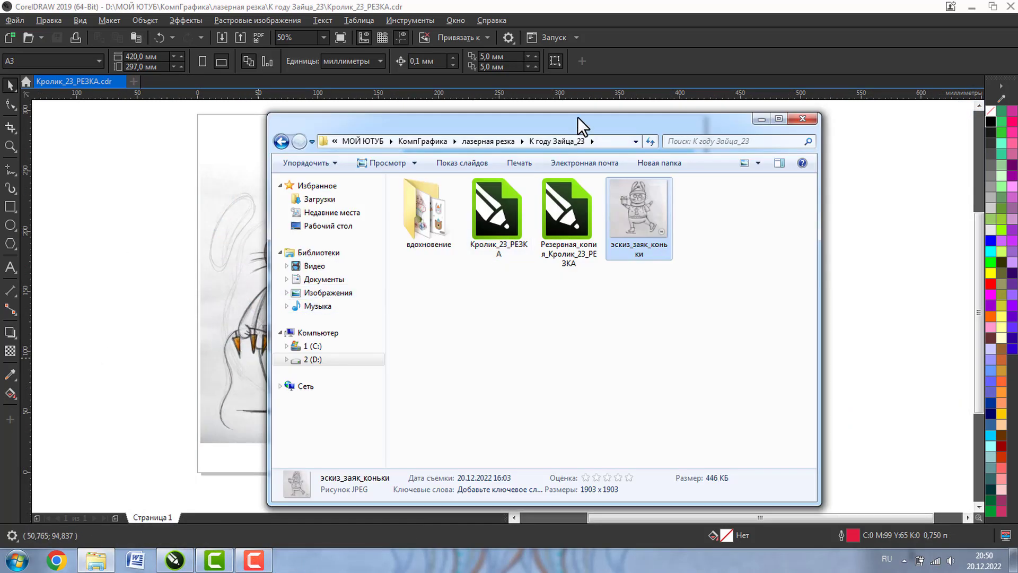
drag(577, 120, 558, 272)
mouse_move(618, 361)
mouse_down()
mouse_move(704, 215)
mouse_move(749, 183)
mouse_move(797, 186)
mouse_up()
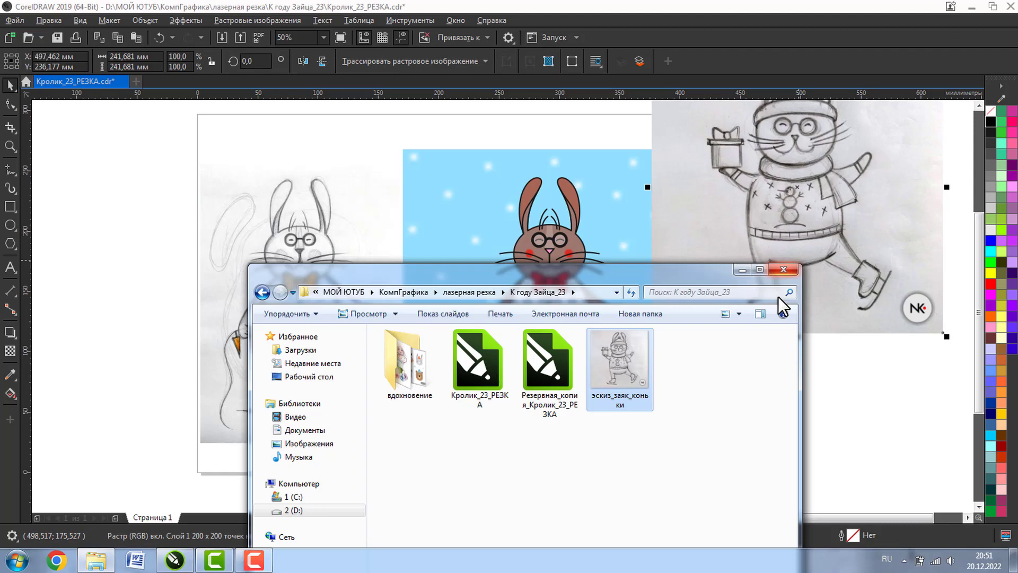
click(738, 271)
Delete the old garland rabbit sketch and move the skating rabbit sketch into its place beside the coloured rabbit
click(318, 257)
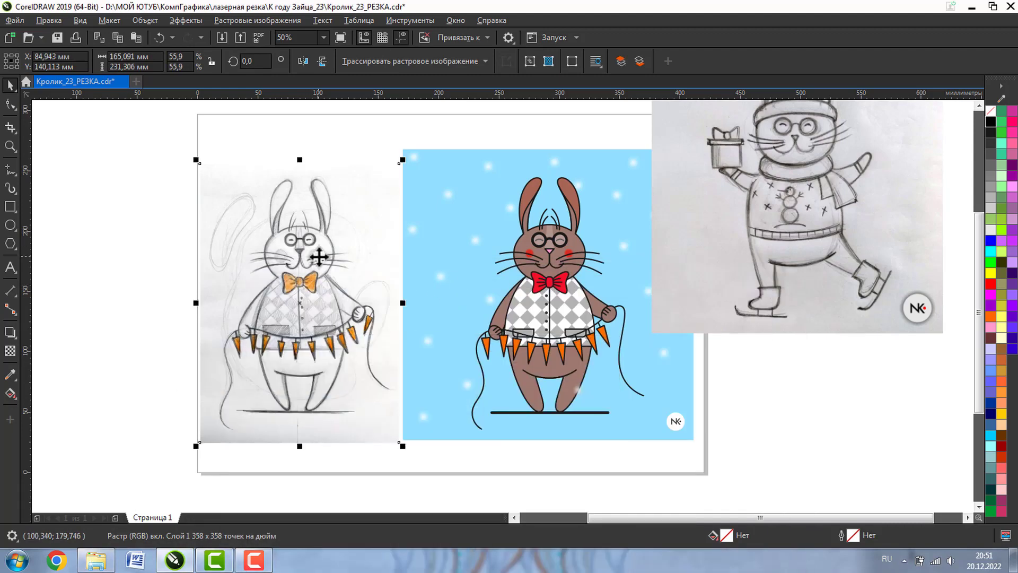
key(Delete)
mouse_move(852, 210)
mouse_down()
mouse_move(491, 347)
mouse_move(308, 321)
mouse_up()
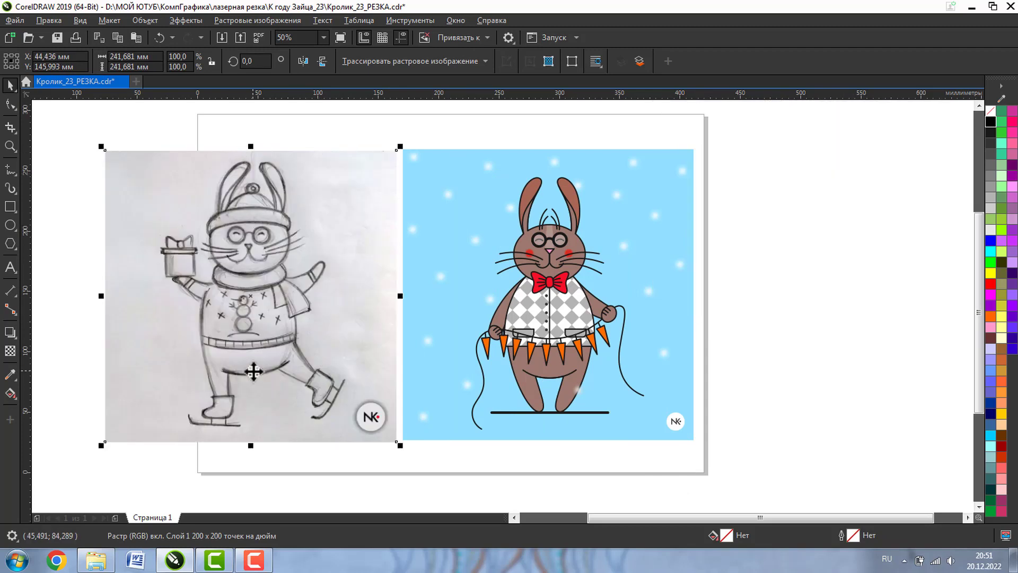
Delete the group of white snowflakes from the blue background
click(478, 180)
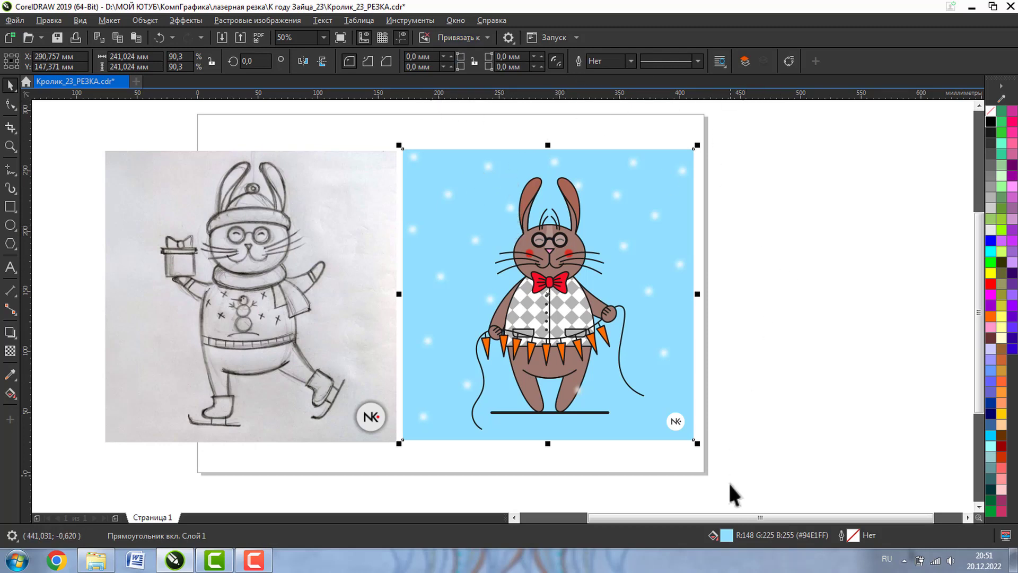
click(623, 247)
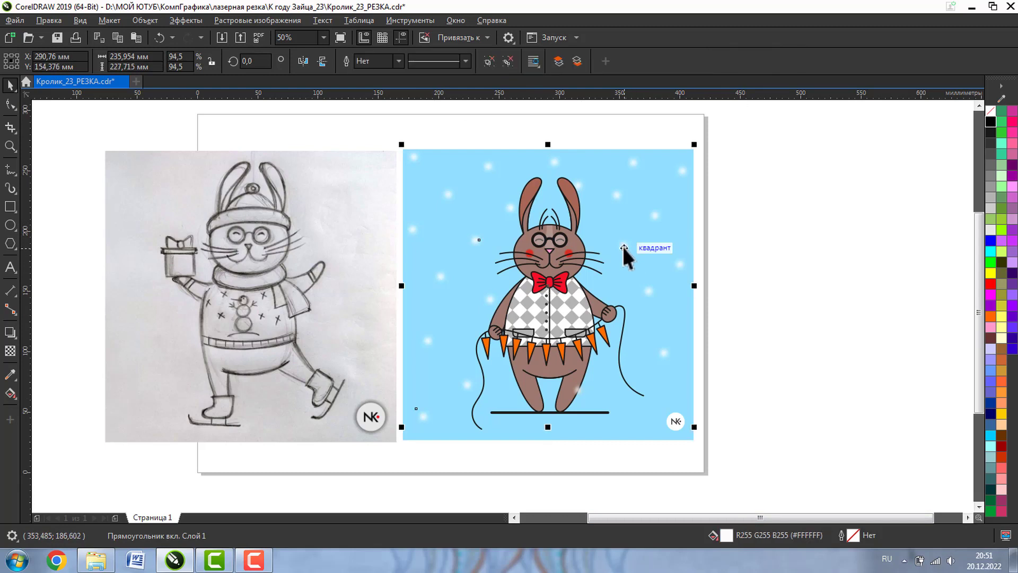
drag(623, 247, 671, 219)
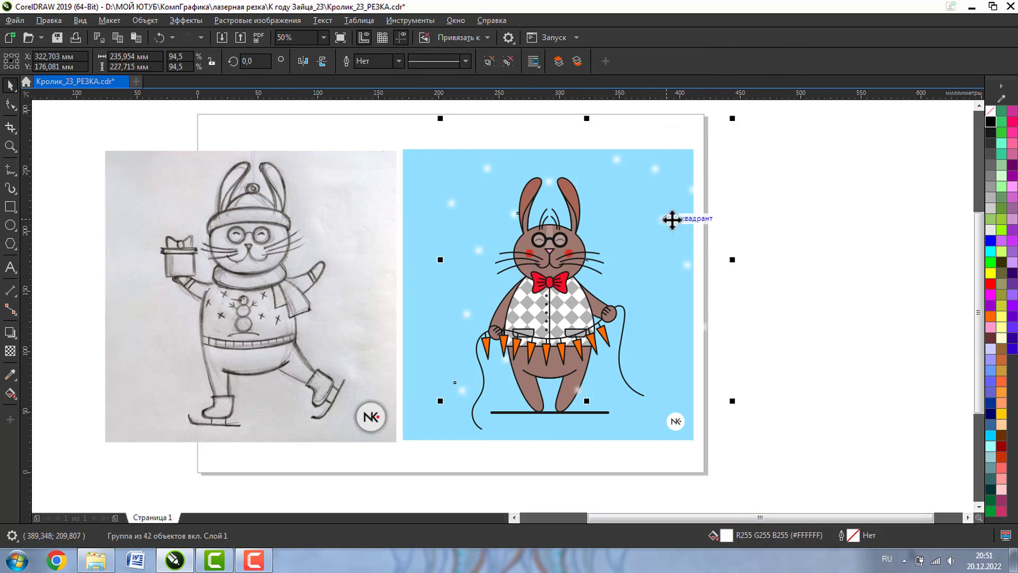
key(Delete)
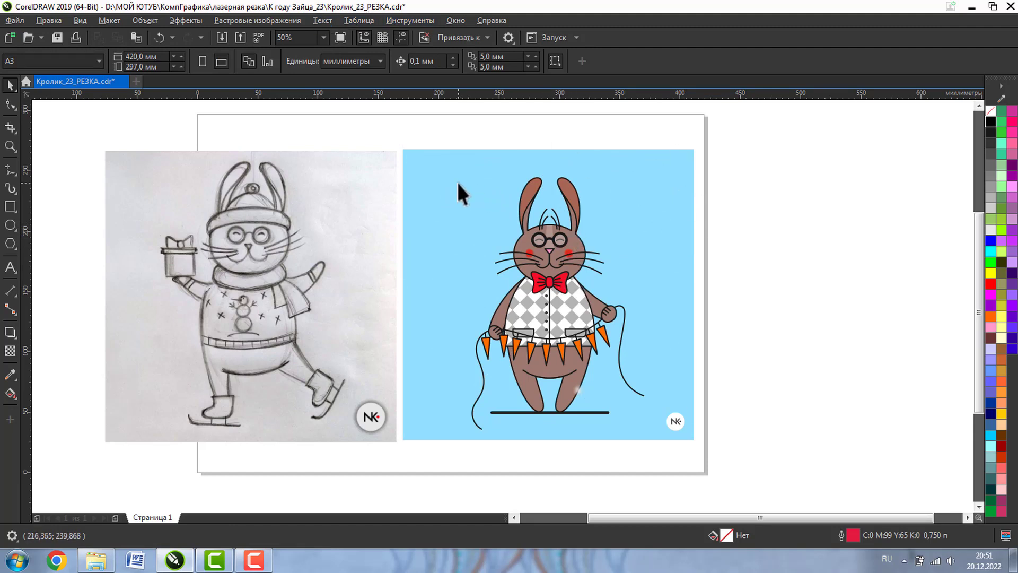
Delete the NK logo and the blue background square behind the coloured rabbit
drag(432, 136, 670, 470)
click(757, 419)
click(581, 399)
click(675, 421)
key(Delete)
click(677, 356)
key(Delete)
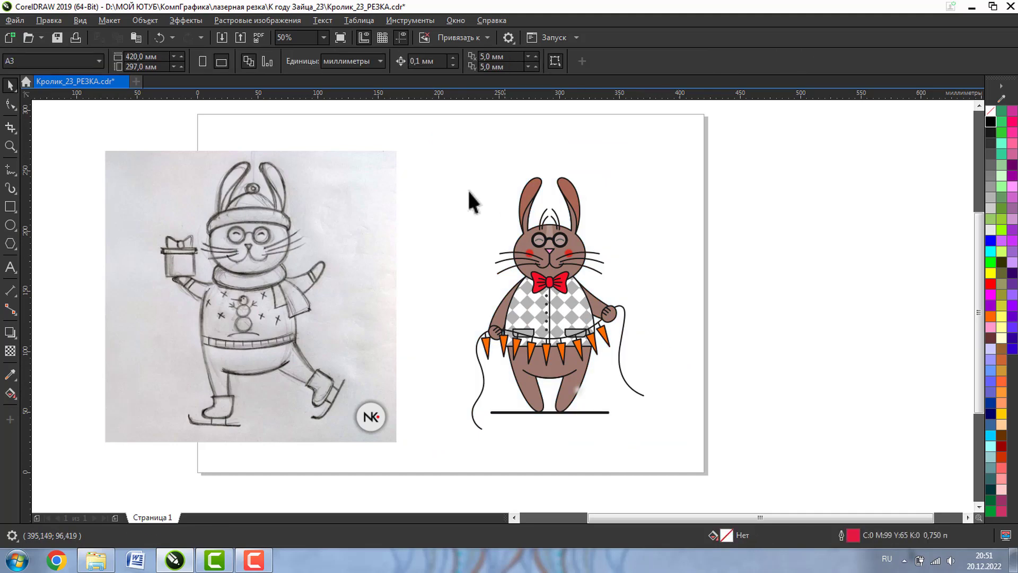
Duplicate the grouped coloured rabbit and place the copy outside the page, level with the original
drag(722, 454, 733, 460)
drag(553, 304, 791, 308)
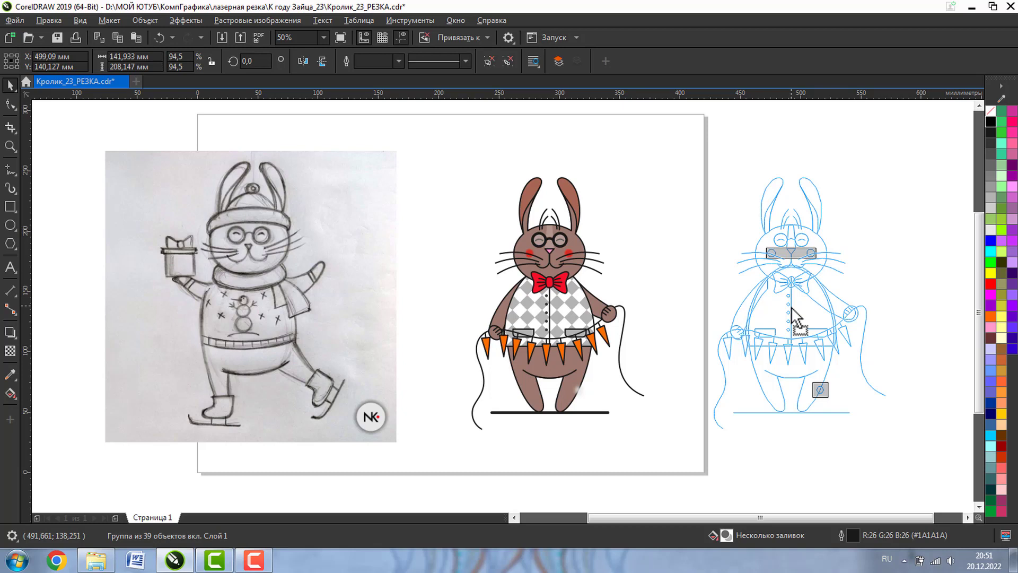
drag(791, 309, 792, 309)
drag(792, 309, 791, 308)
Move the original rabbit beyond the far side of the sketch and bring the copy onto the page
click(553, 306)
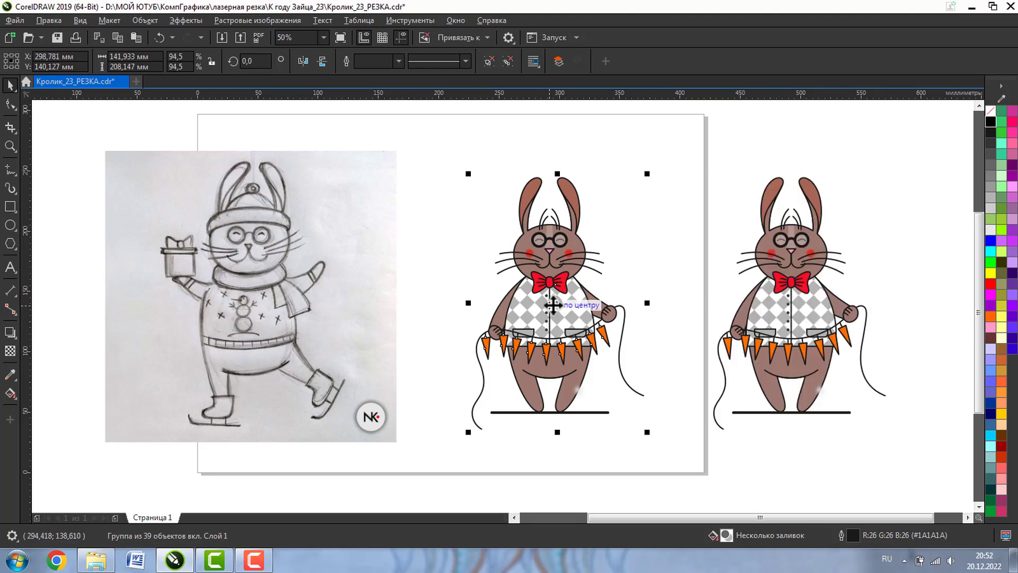
drag(553, 306, 68, 306)
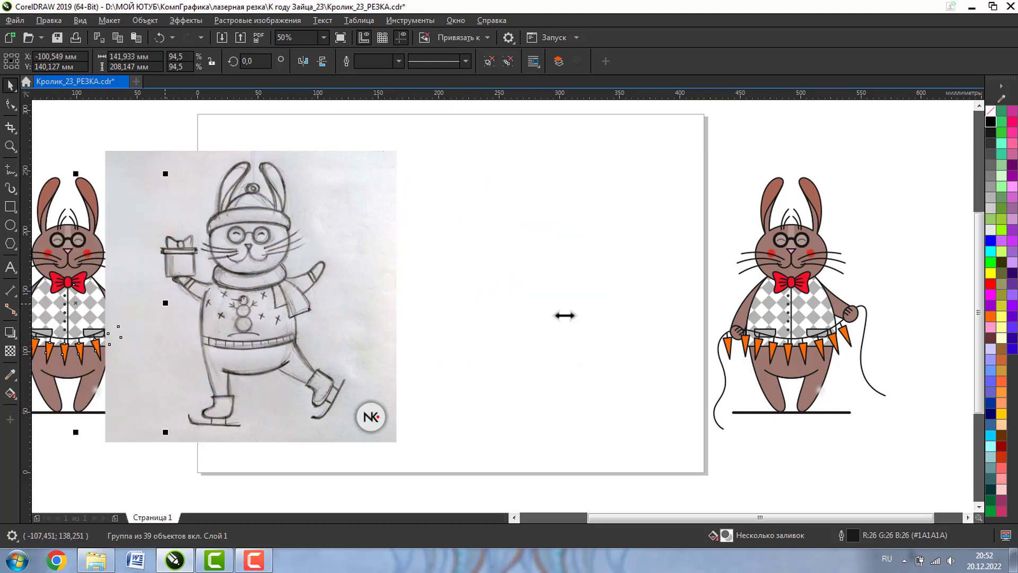
click(800, 303)
drag(800, 303, 509, 310)
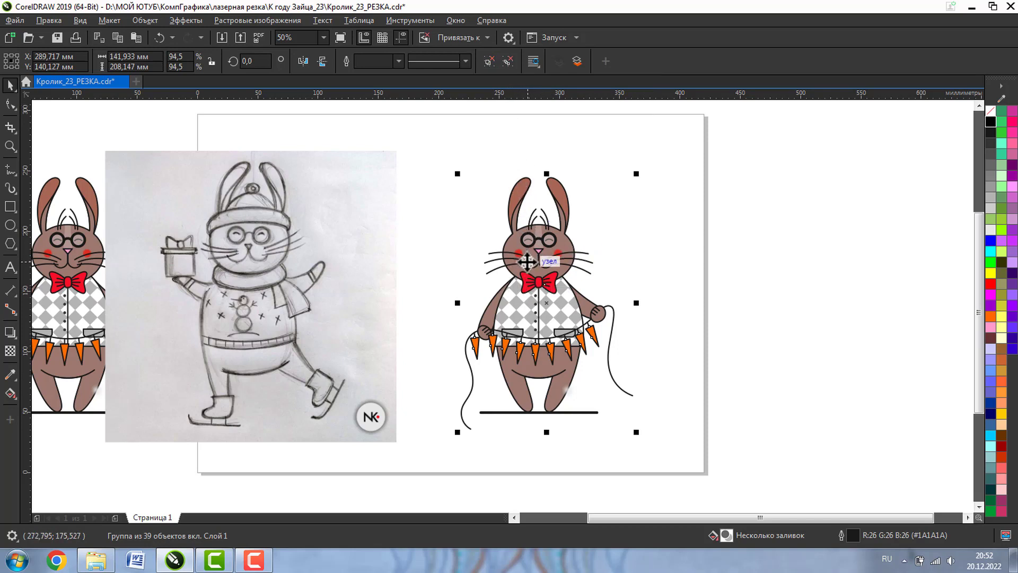
Ungroup the rabbit copy and delete its carrot garland and the rope
click(485, 63)
click(553, 351)
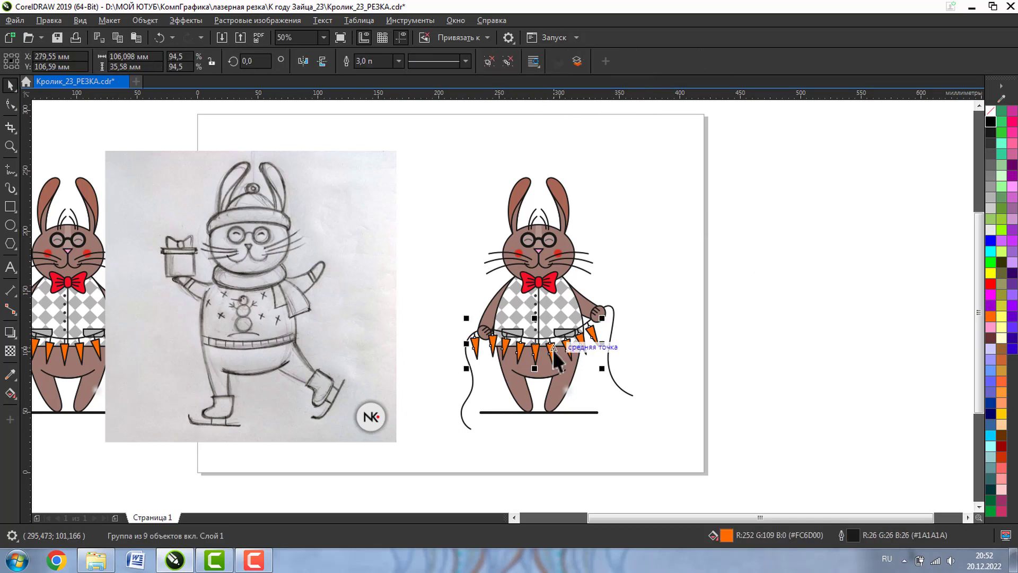
key(Delete)
click(545, 338)
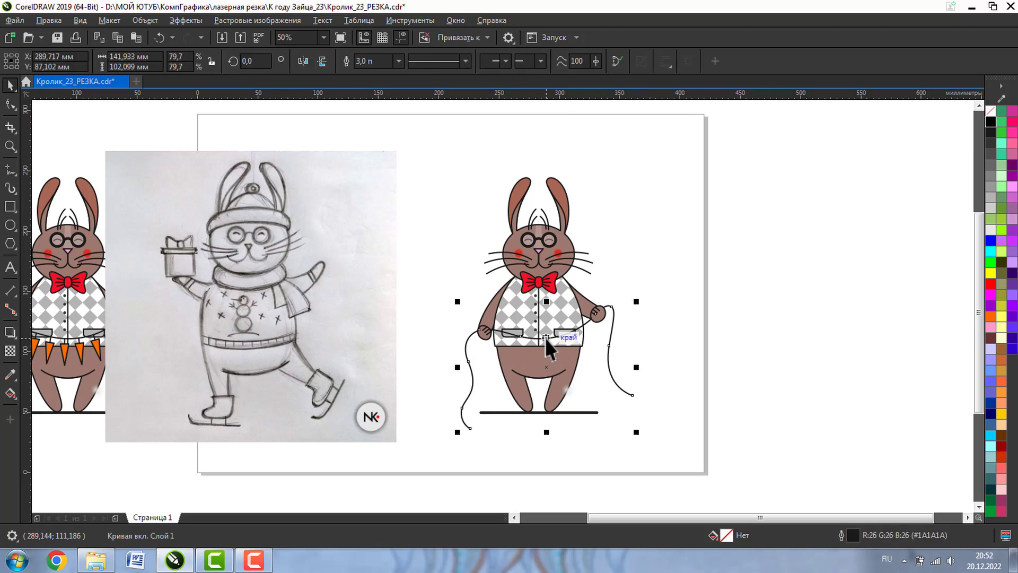
key(Delete)
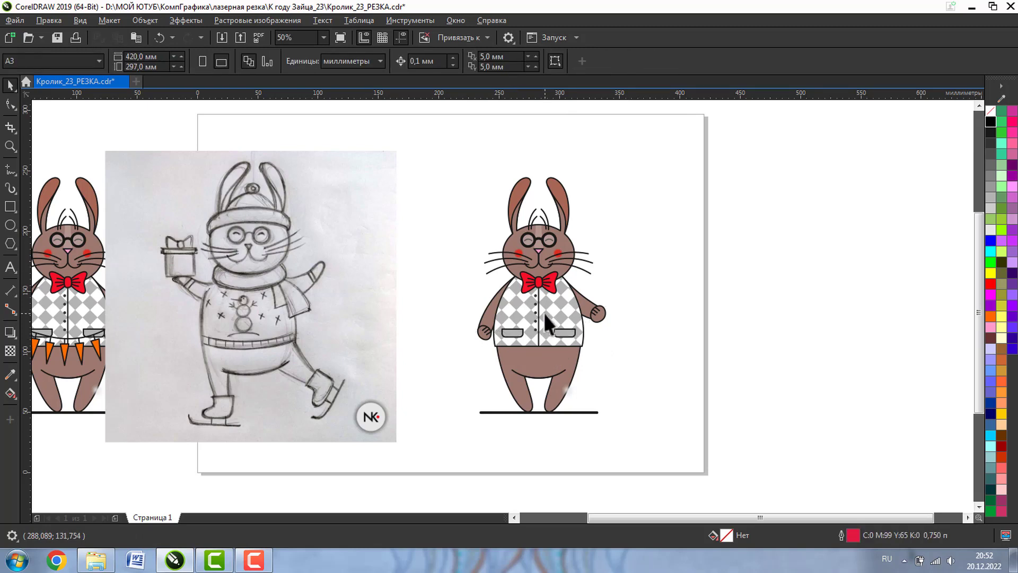
Delete the checkered vest together with its pockets, buttons and centre line from the rabbit copy
click(549, 322)
key(Delete)
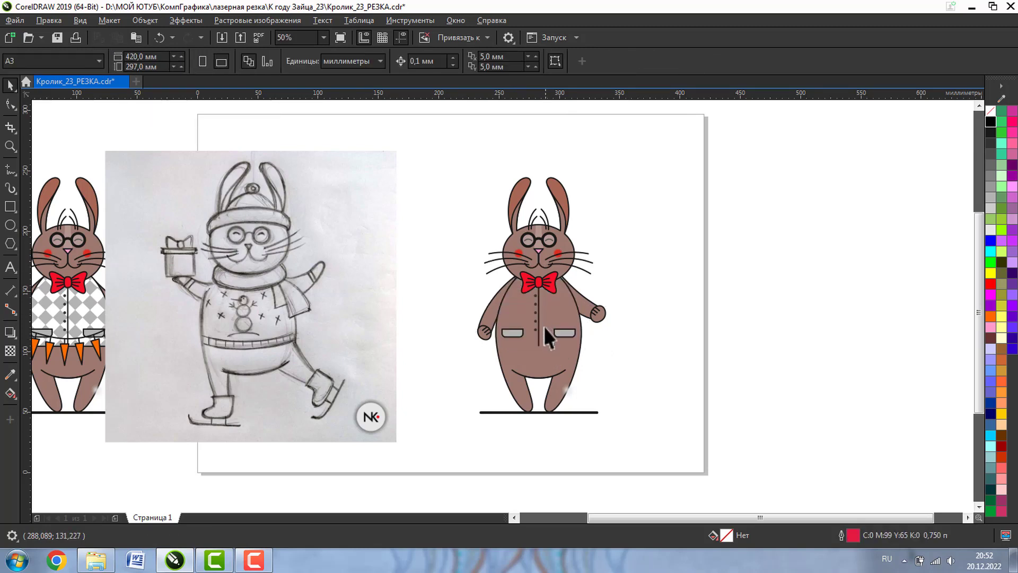
click(513, 334)
key(Delete)
click(536, 310)
key(Delete)
click(539, 315)
key(Delete)
Move the red bow tie off the rabbit copy to an empty spot near the page's upper edge
click(539, 284)
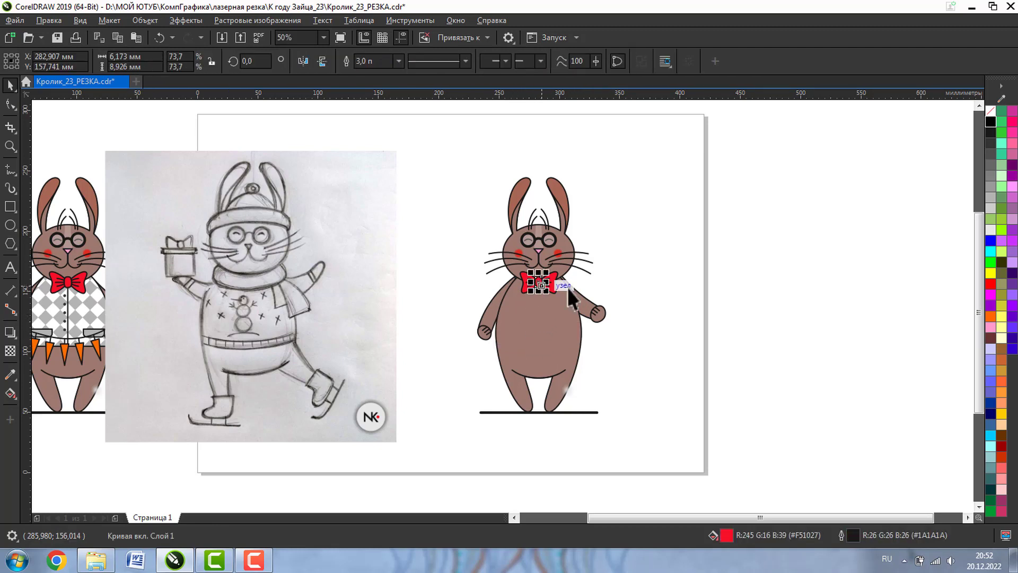
click(643, 260)
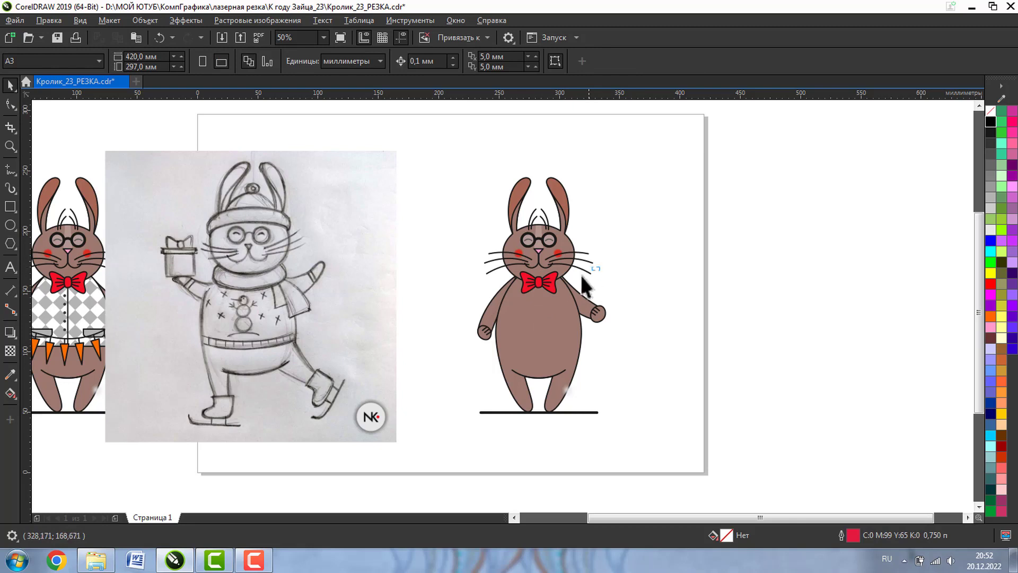
drag(599, 267, 434, 148)
click(689, 255)
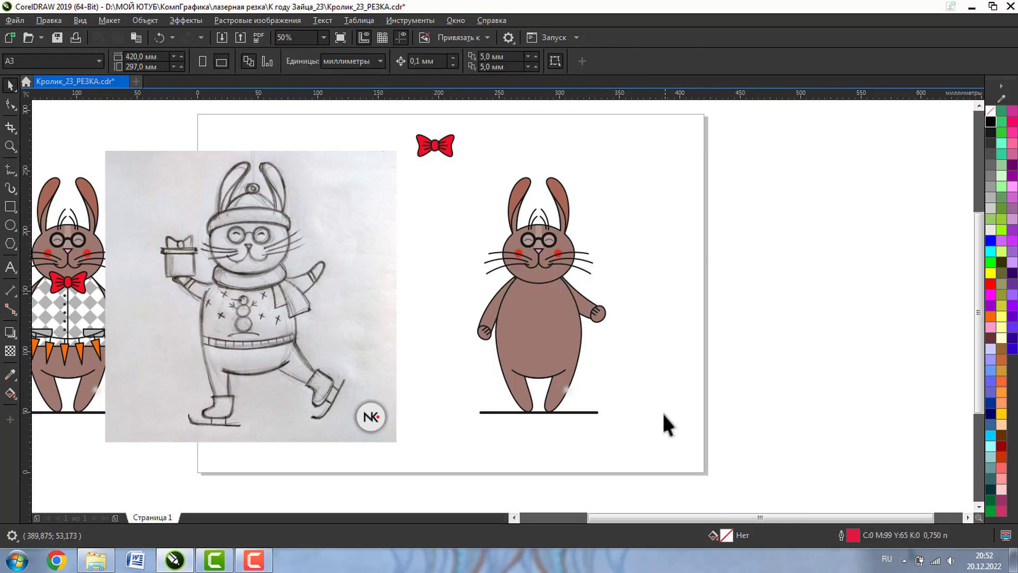
Delete the stray white circle on the leg, the ground line, and the paw with finger lines on the lowered arm
click(567, 390)
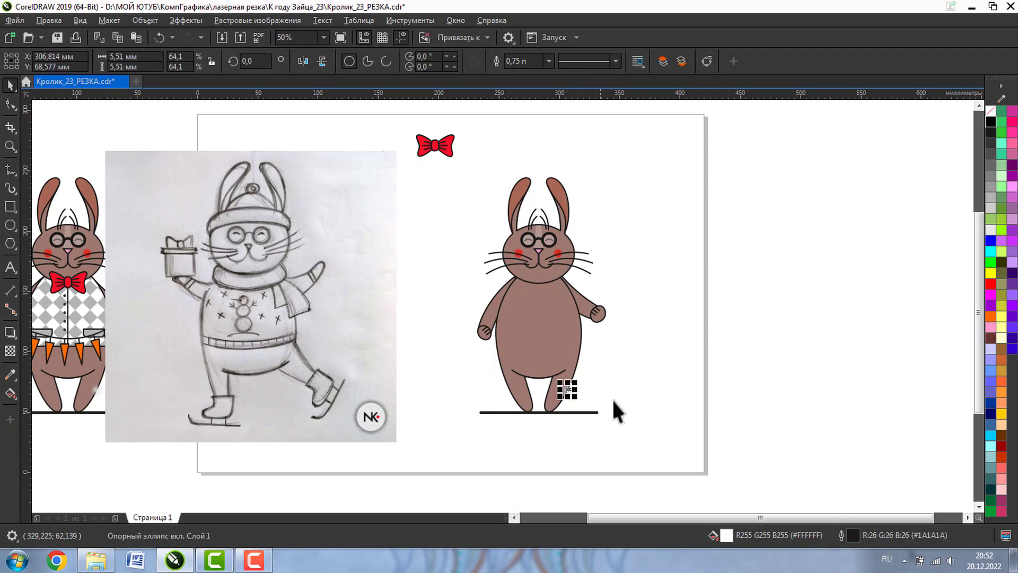
click(477, 410)
click(481, 411)
key(Delete)
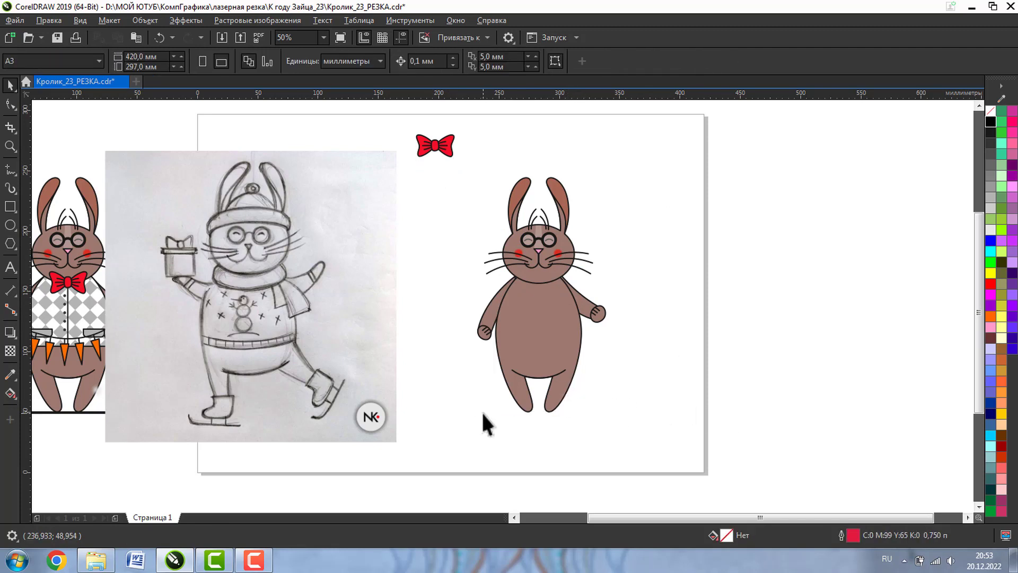
drag(496, 353, 495, 351)
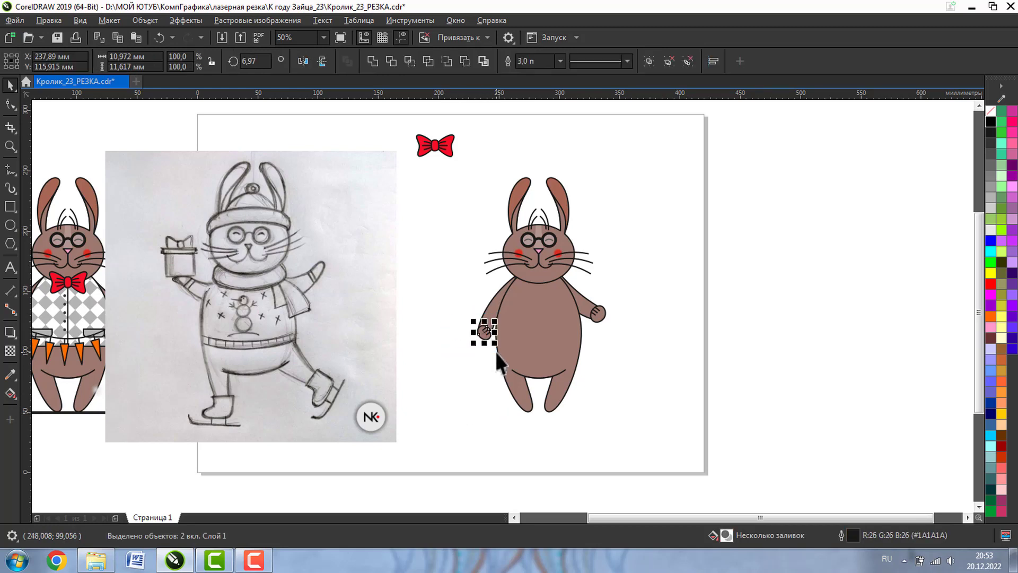
key(Delete)
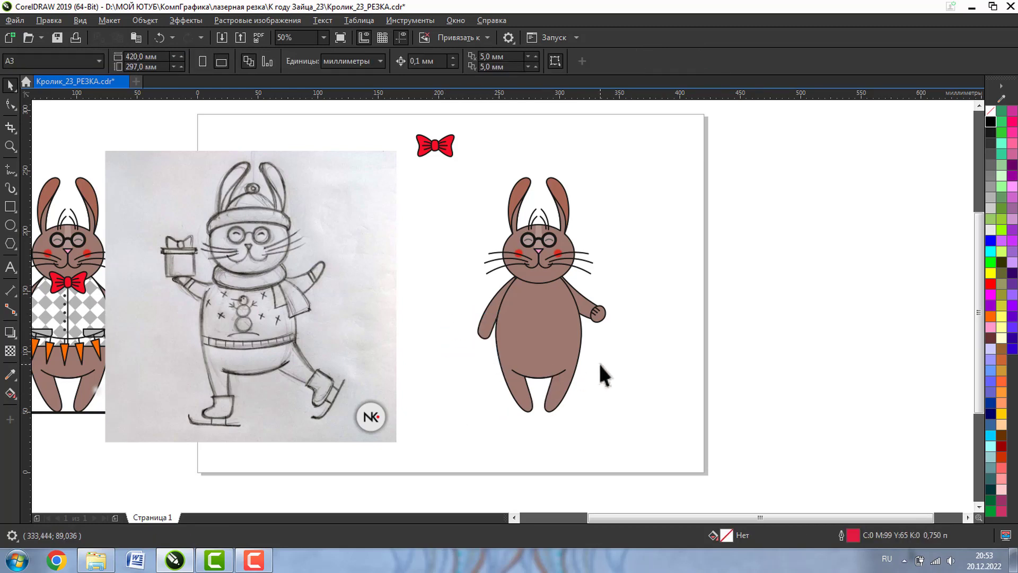
Scale the skating rabbit sketch down about its centre to about 200 mm square
click(292, 294)
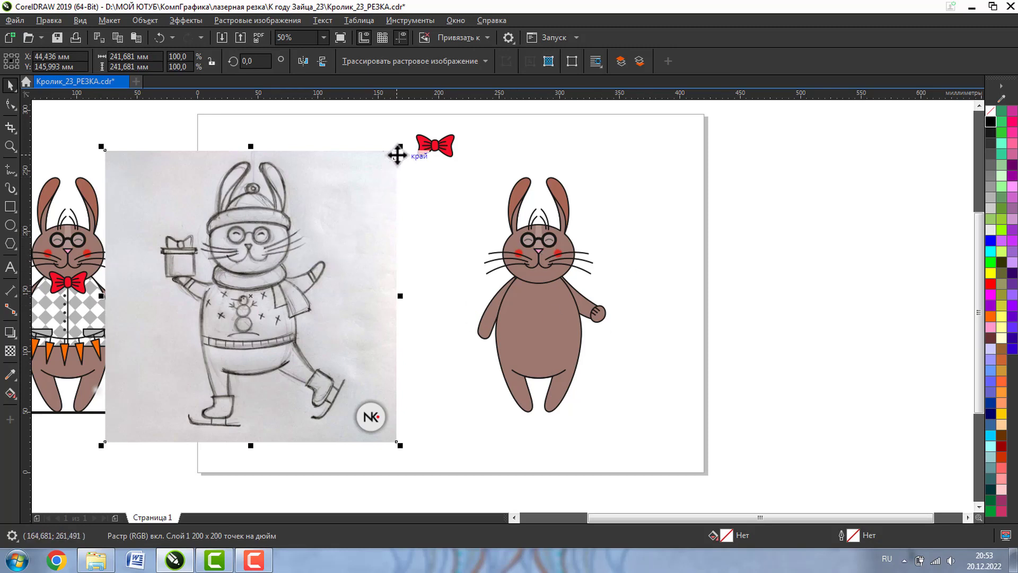
mouse_move(399, 147)
mouse_down()
mouse_move(374, 158)
mouse_move(375, 171)
mouse_up()
click(267, 249)
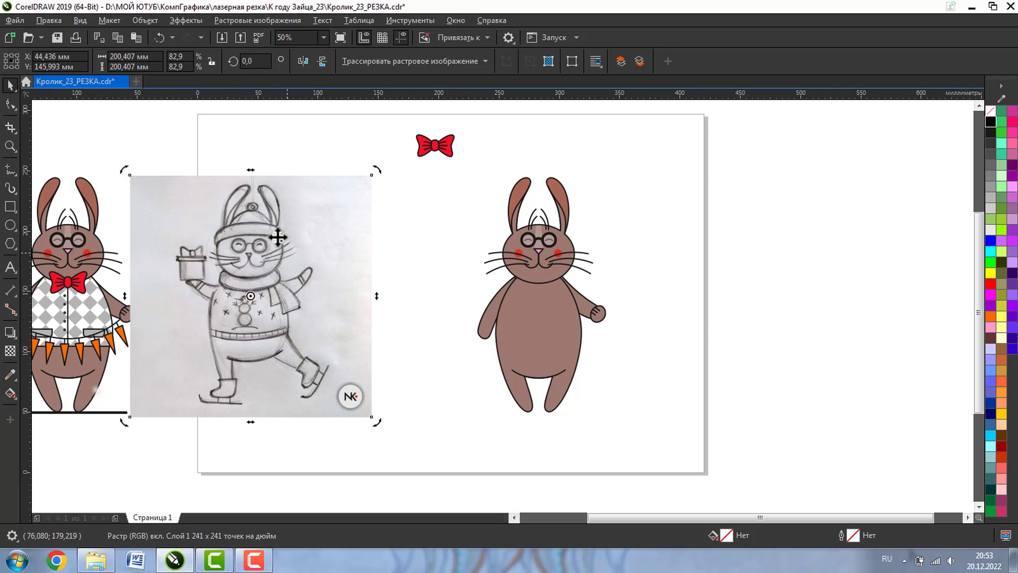
Move the sketch behind the coloured rabbit so their heads line up for a size comparison
drag(274, 255, 441, 259)
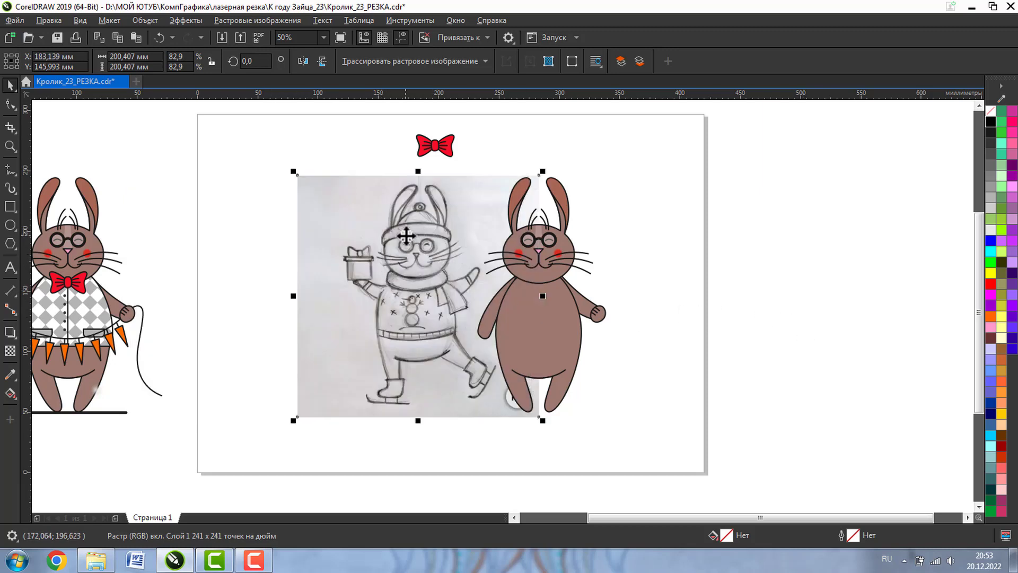
drag(405, 228, 495, 239)
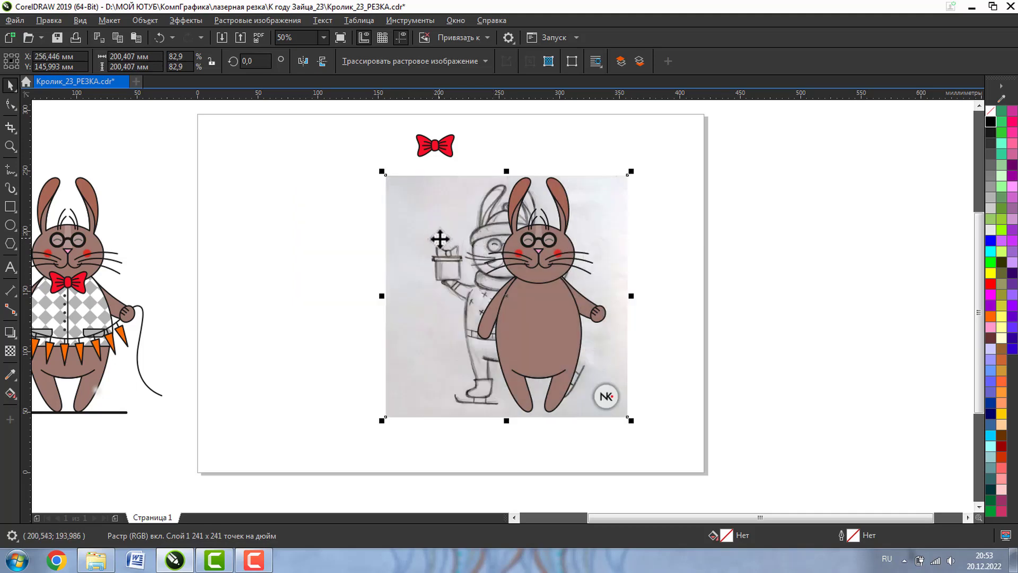
key(Escape)
click(458, 239)
drag(441, 221, 450, 223)
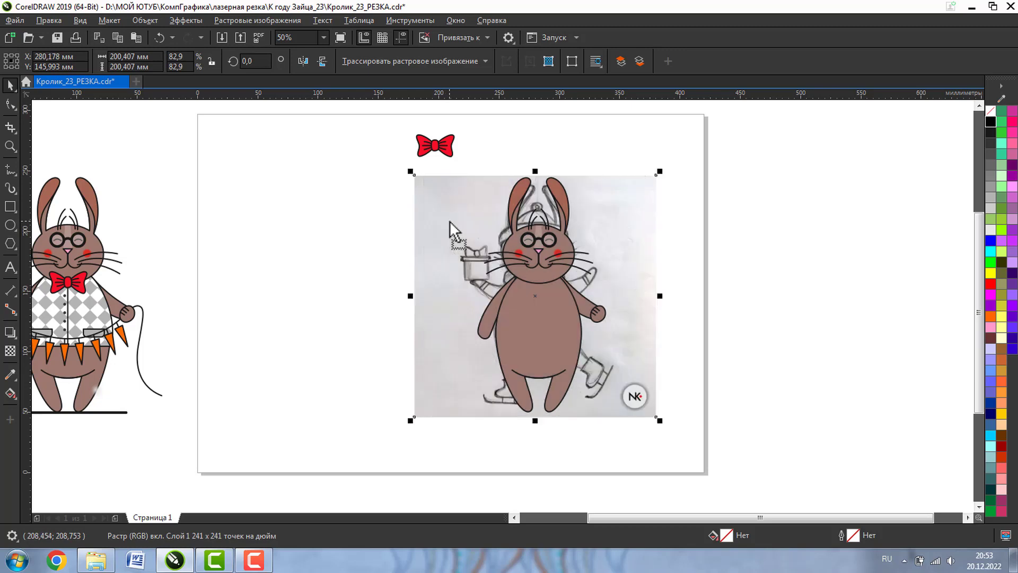
Move the sketch out from behind the coloured rabbit and place it alongside on the page
click(794, 308)
click(635, 234)
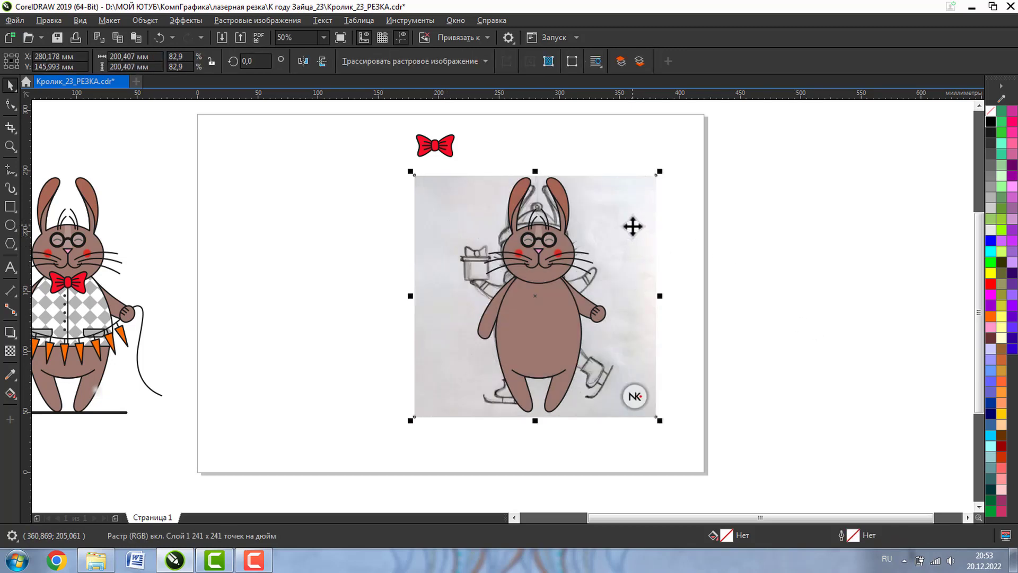
drag(635, 234, 429, 216)
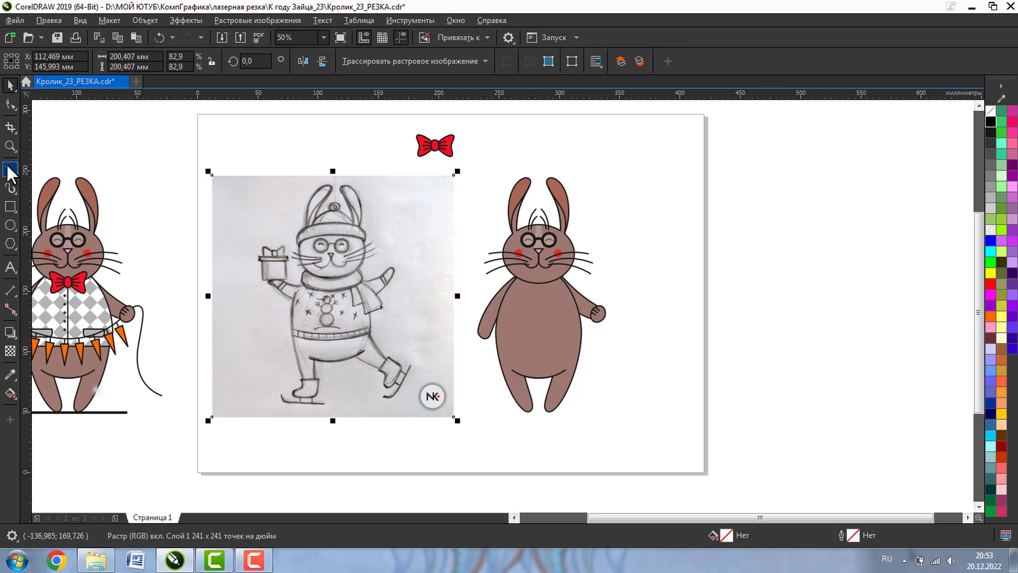
Straighten the rabbit's left leg with the Shape tool and stretch the tip of the right leg outward into a kick
click(11, 145)
drag(474, 286, 581, 422)
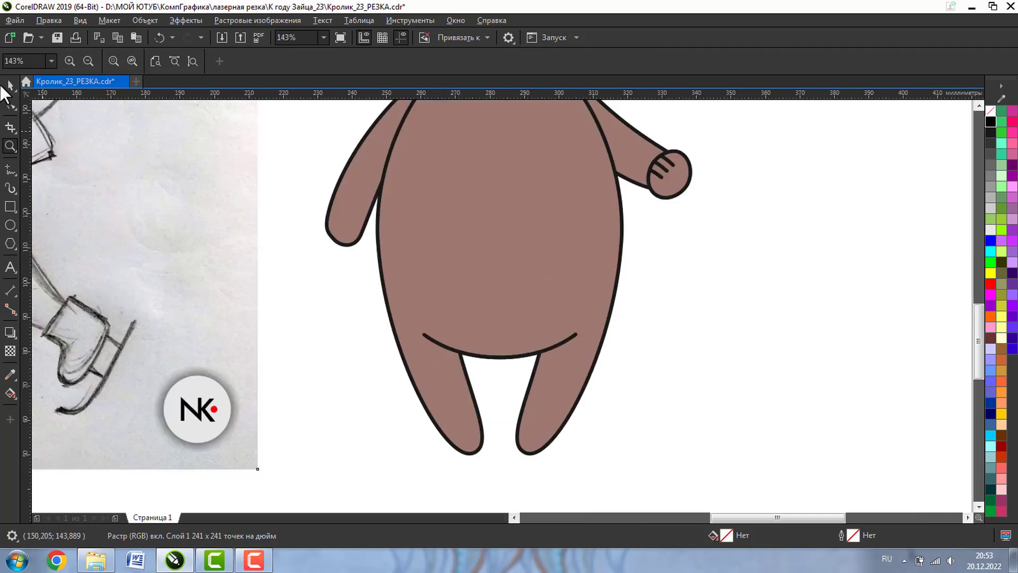
click(11, 104)
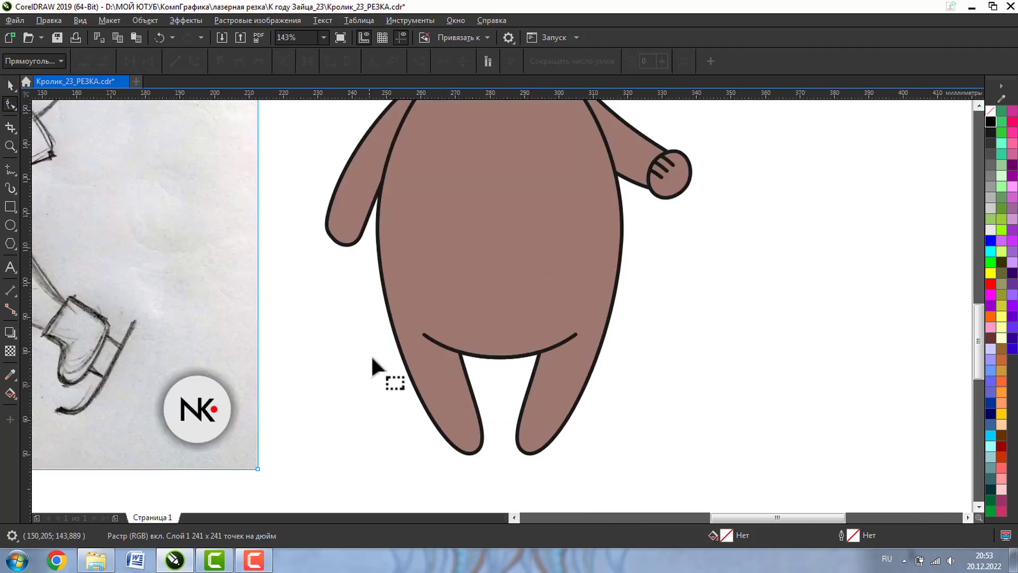
click(413, 377)
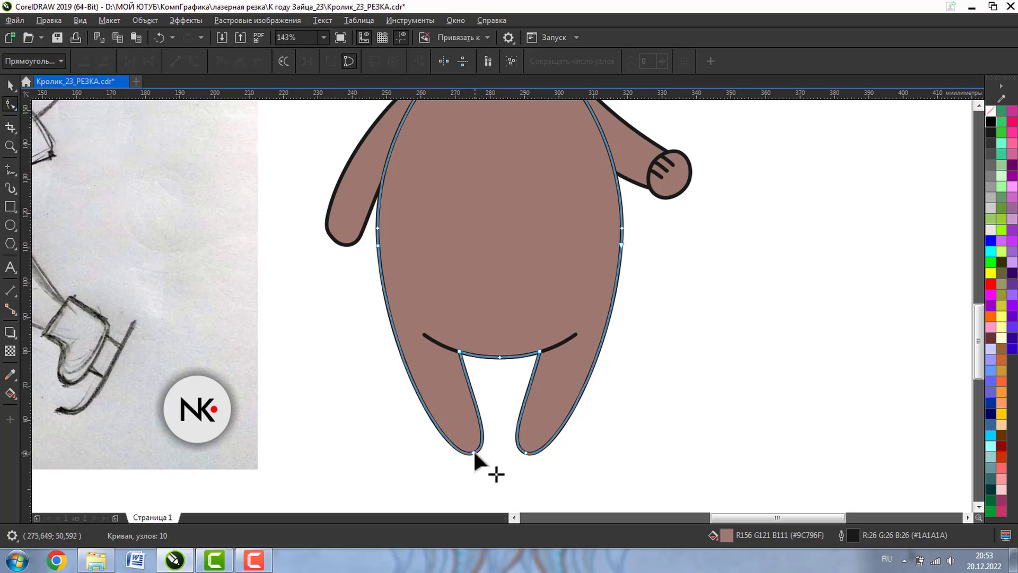
mouse_move(473, 452)
mouse_down()
mouse_move(431, 450)
mouse_move(456, 443)
mouse_move(459, 454)
mouse_up()
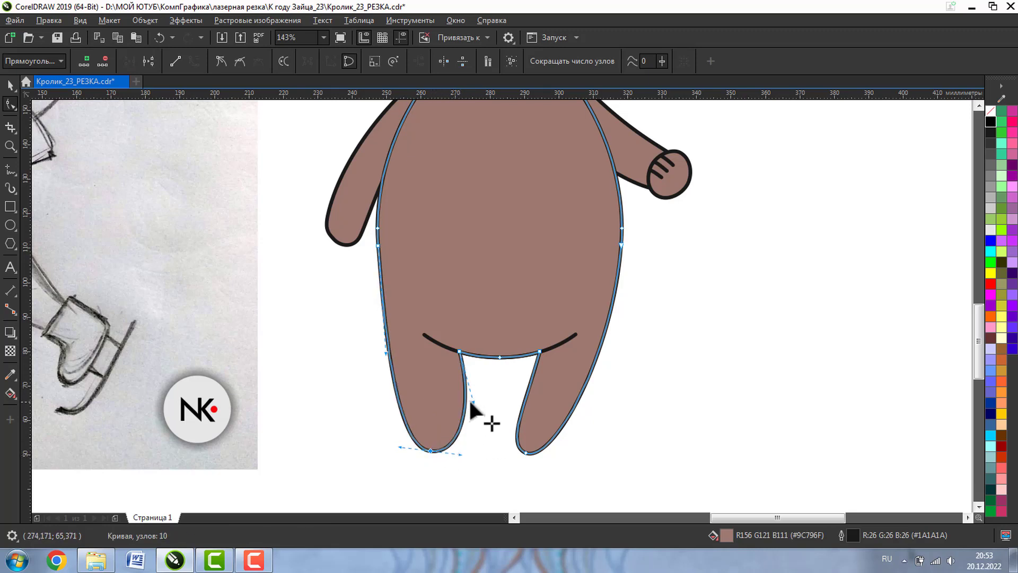
drag(472, 401, 452, 406)
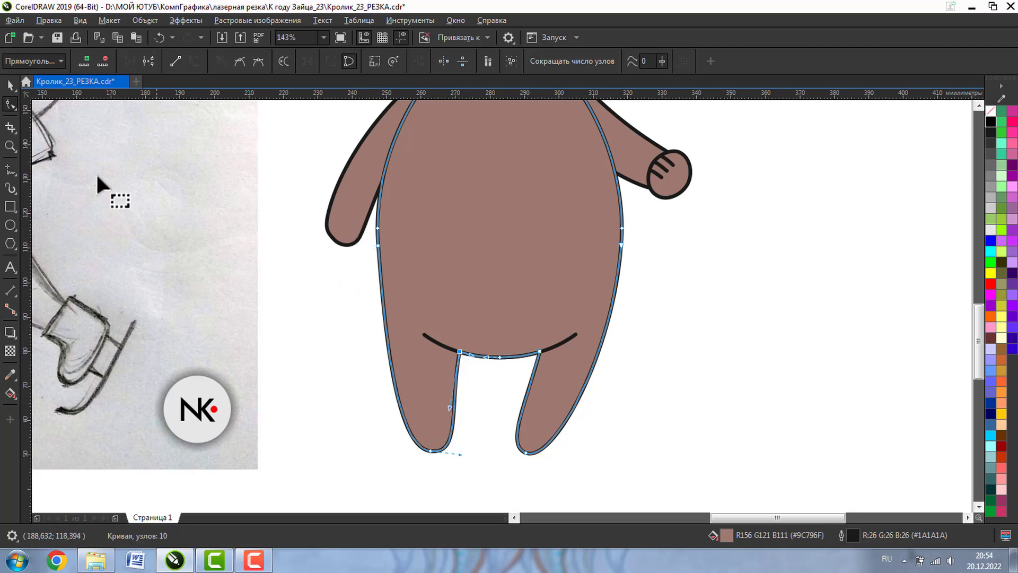
drag(526, 447, 711, 390)
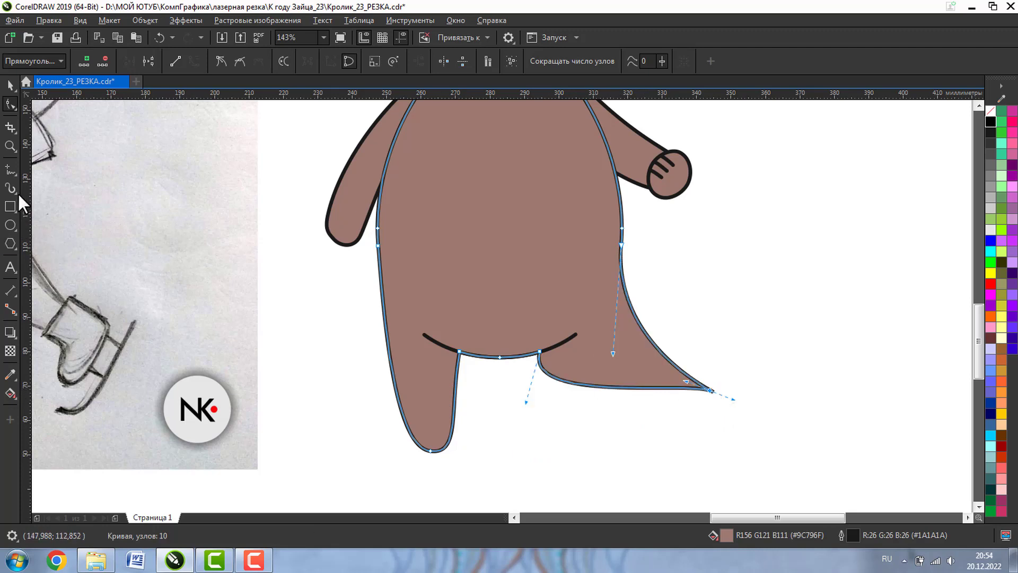
Move the reshaped body onto the sketch over the rabbit's torso and remove its fill
click(10, 147)
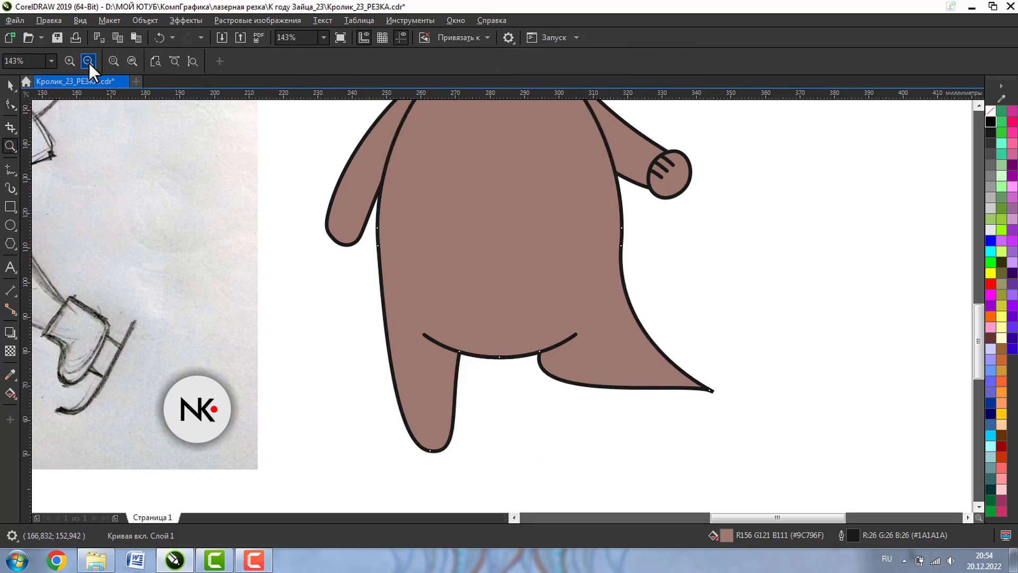
click(89, 63)
click(10, 85)
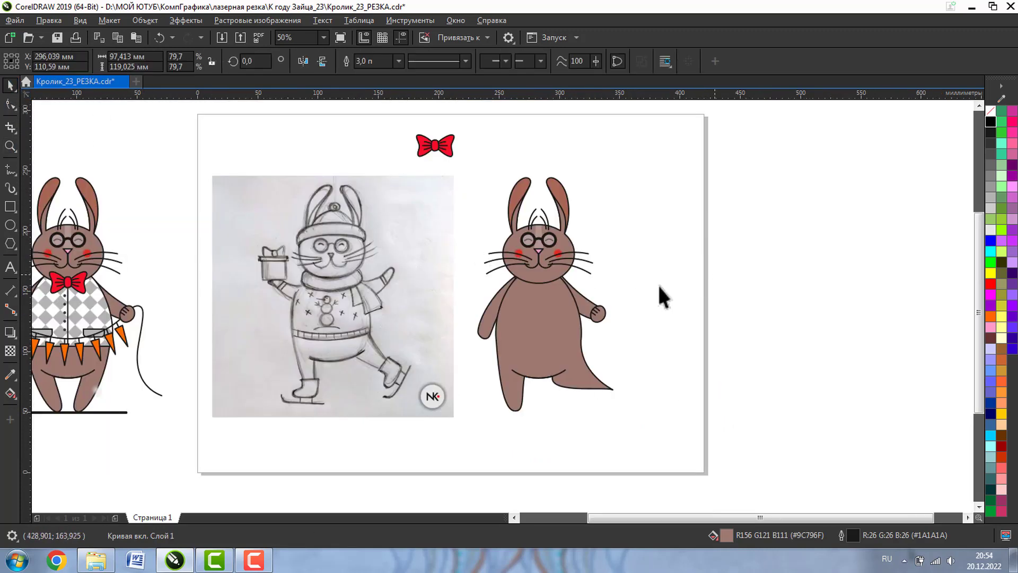
click(554, 322)
mouse_move(554, 322)
mouse_down()
mouse_move(357, 313)
mouse_move(352, 299)
mouse_up()
click(990, 111)
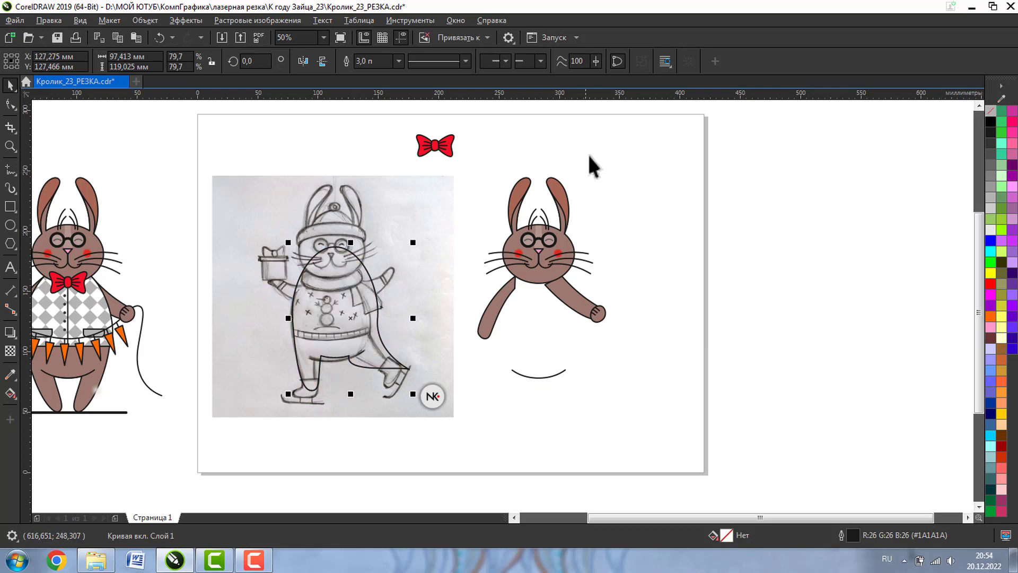
Apply uniform transparency of 50 to the pencil sketch
click(272, 209)
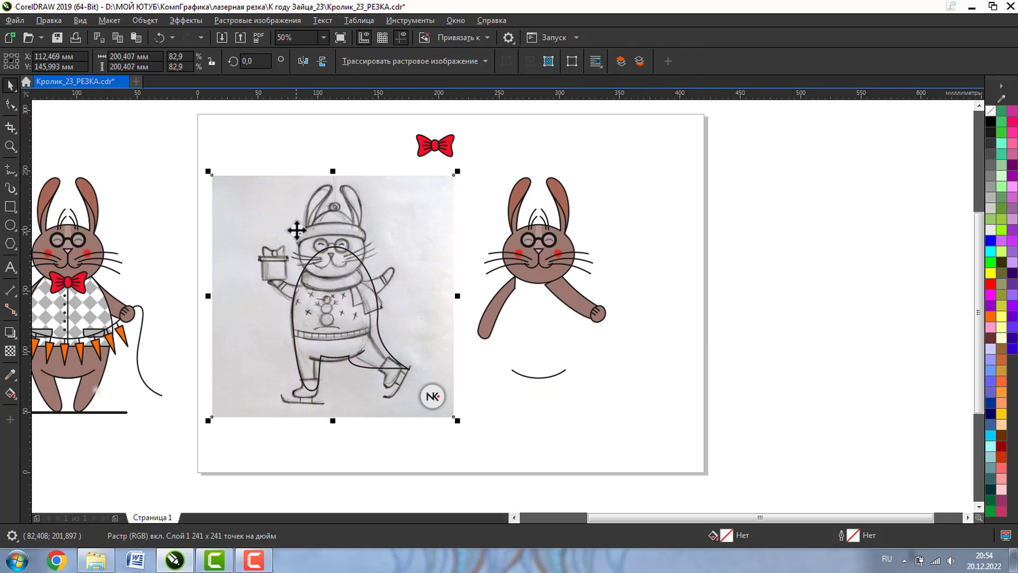
click(10, 351)
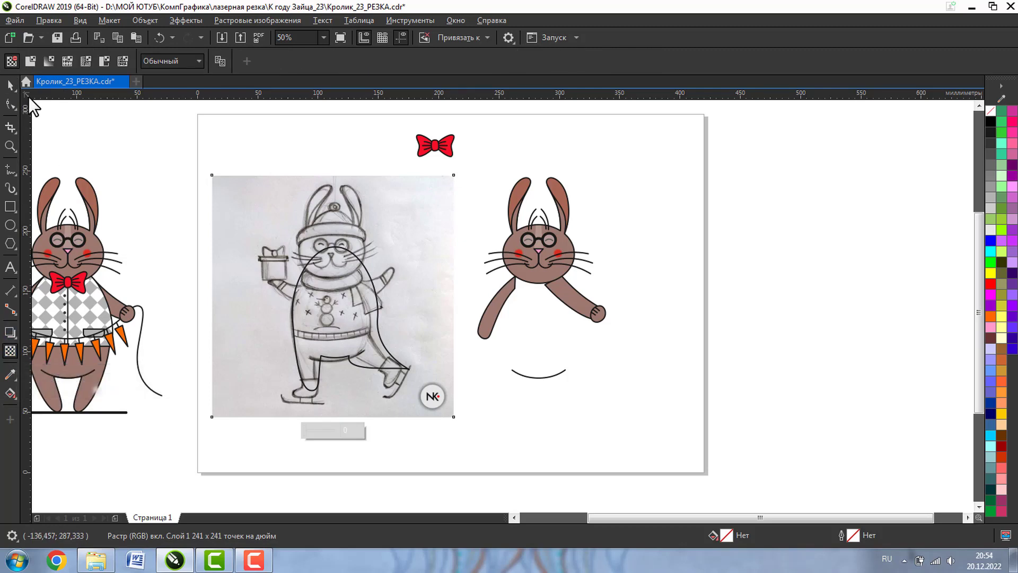
click(30, 60)
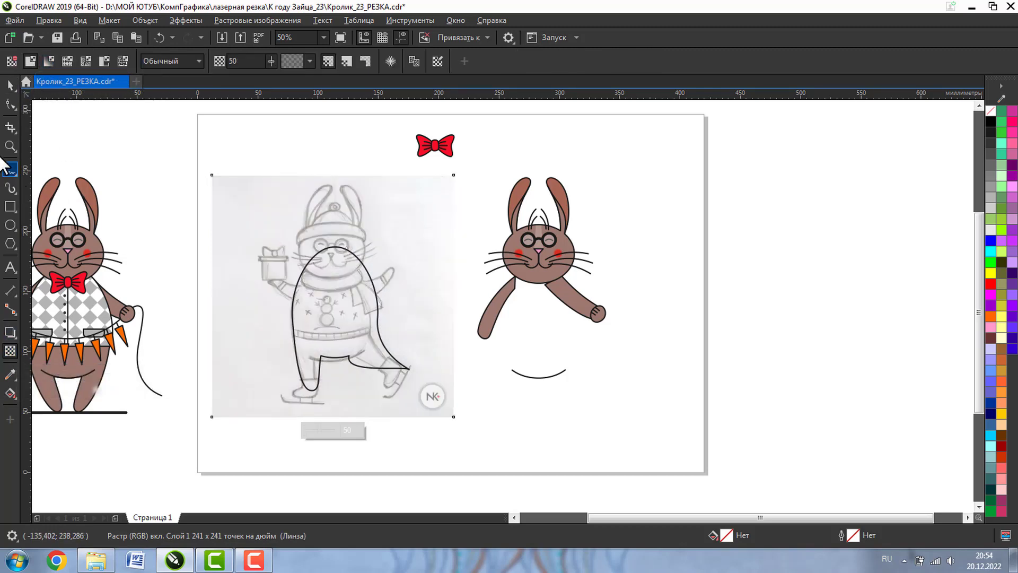
Lock the faded sketch in place as a tracing background
click(10, 84)
right_click(256, 192)
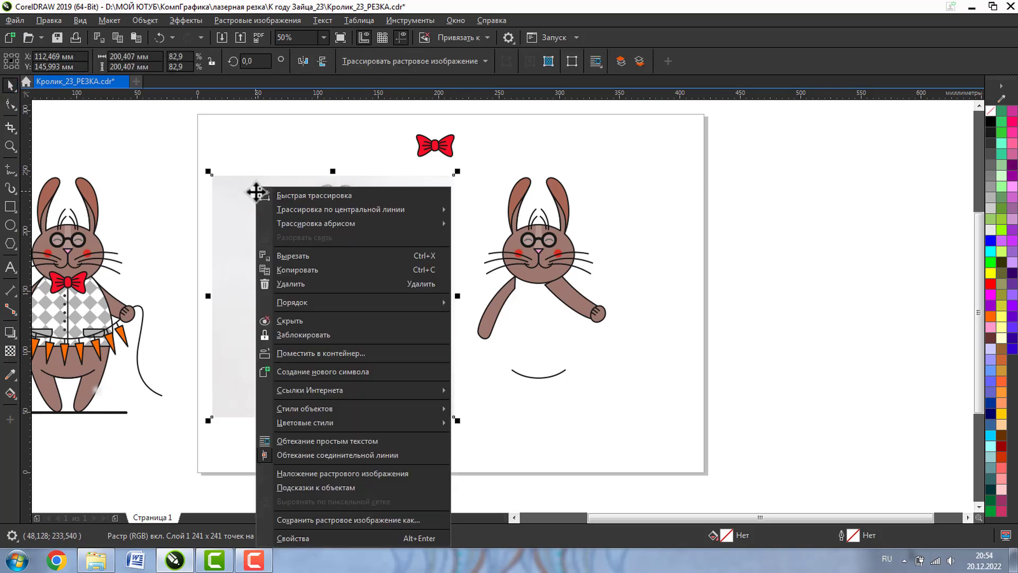
click(324, 337)
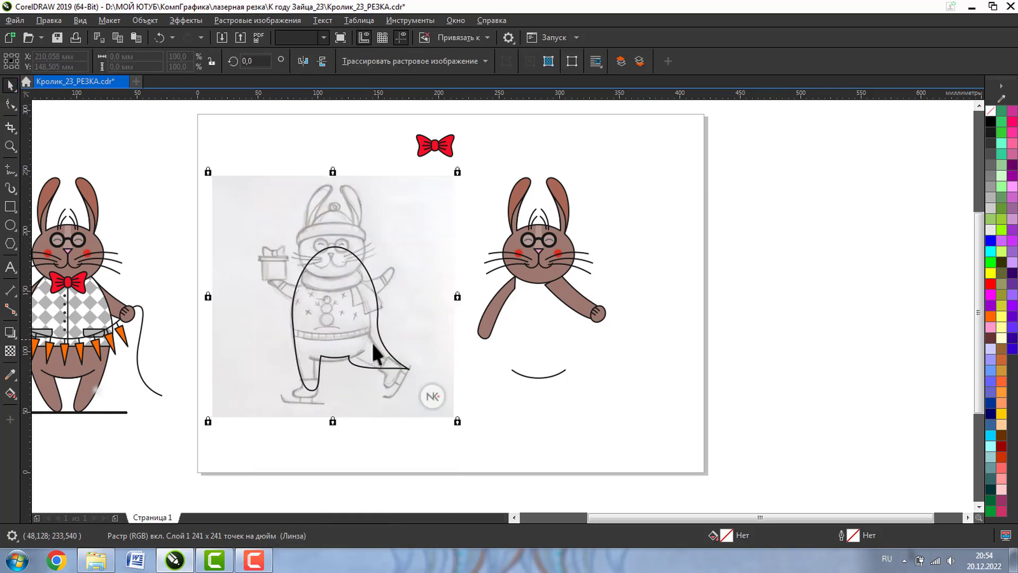
right_click(256, 204)
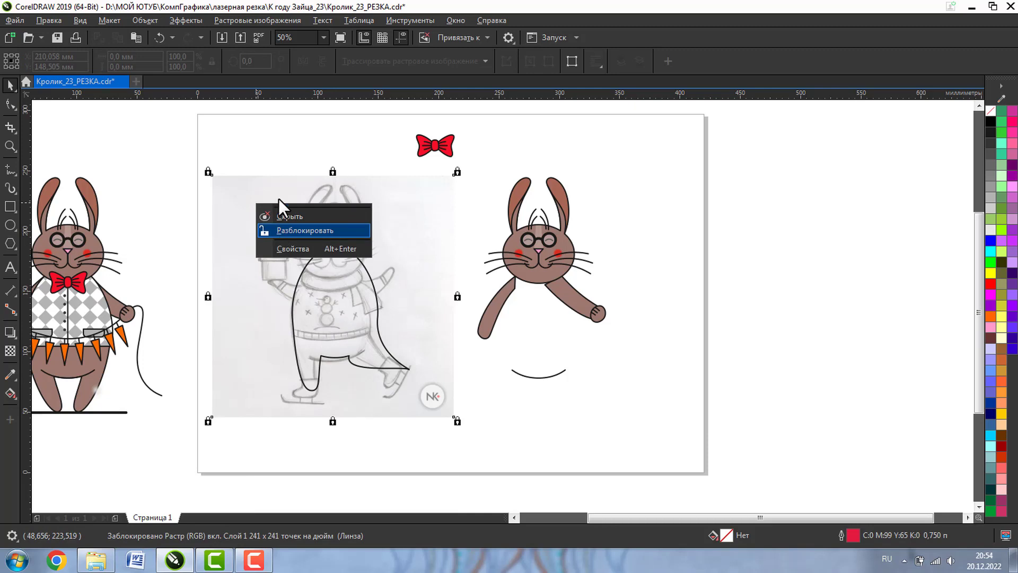
click(174, 148)
Delete the extra node on the body outline's left side, make the remaining one smooth, and adjust the curve to the sketch
click(18, 145)
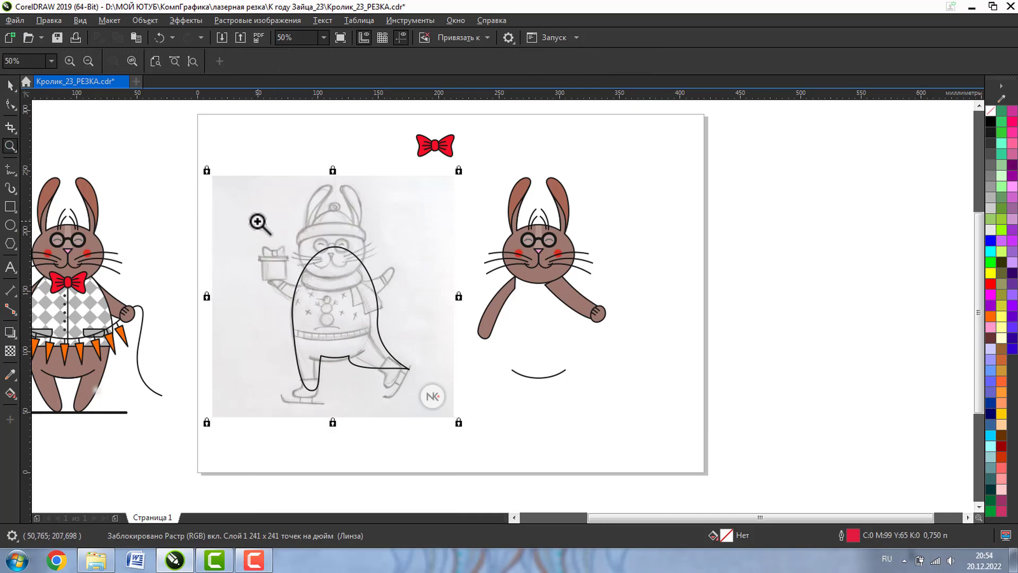
drag(257, 223, 493, 424)
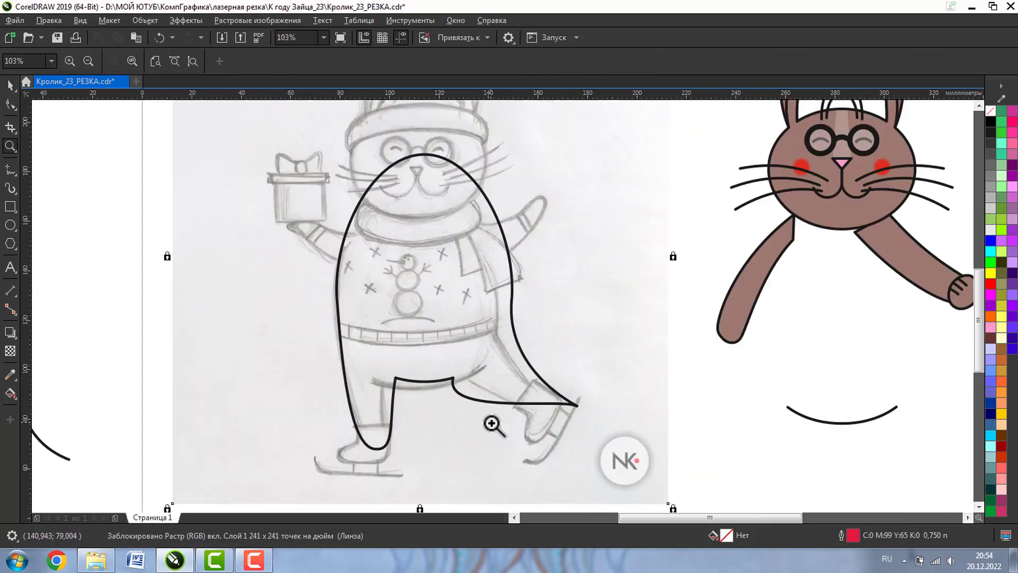
click(10, 105)
click(356, 207)
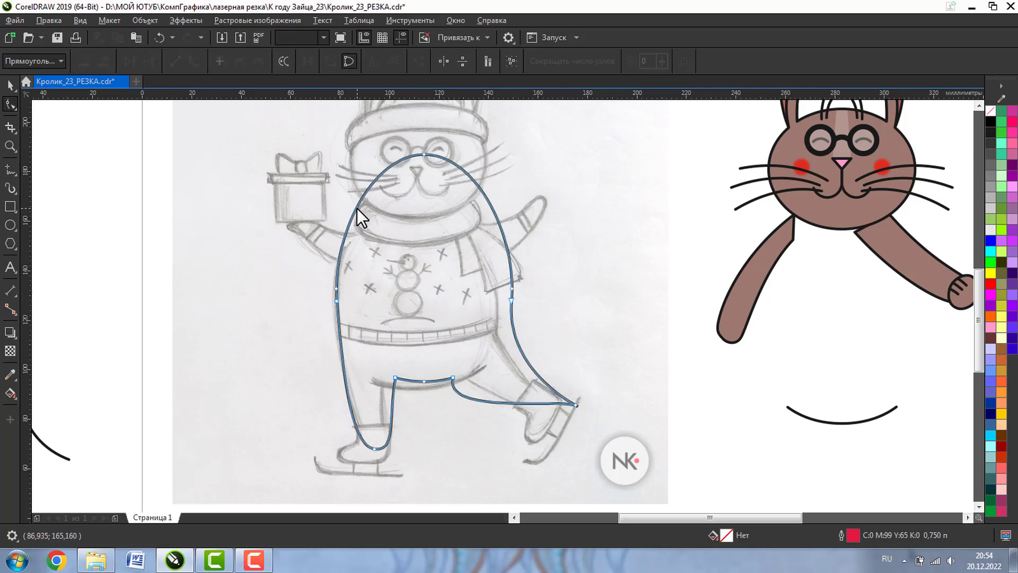
double_click(337, 289)
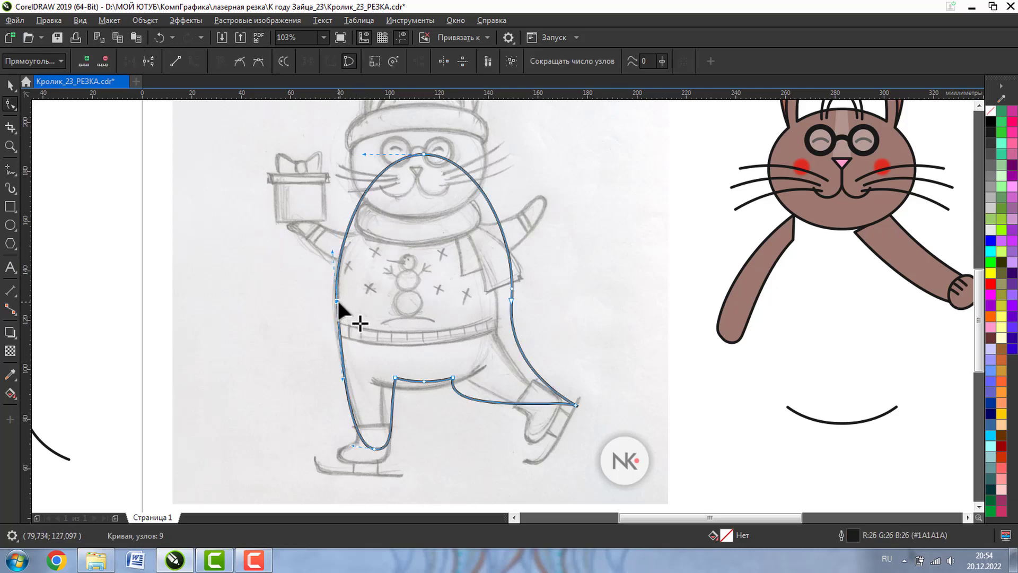
drag(333, 252, 344, 226)
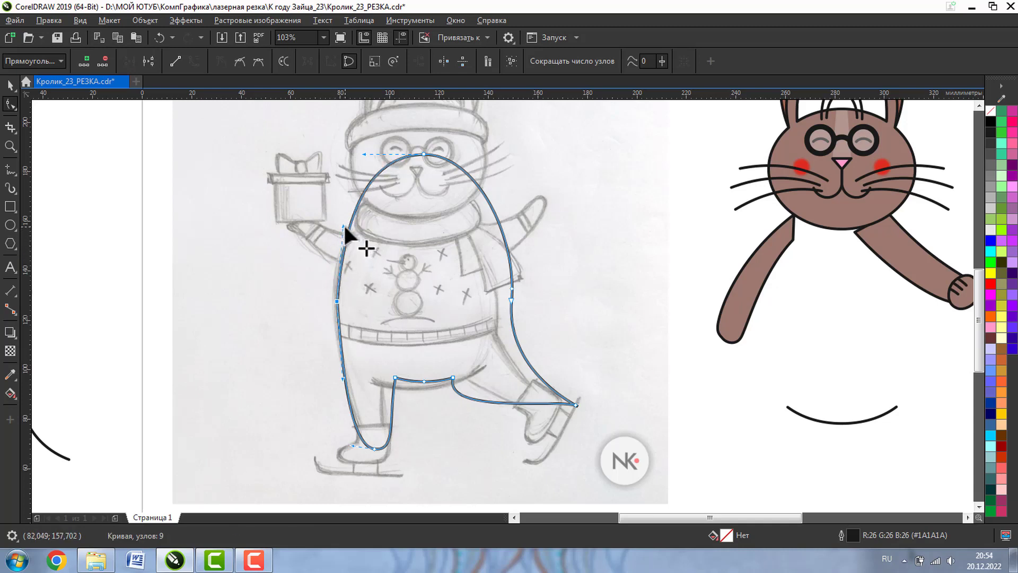
click(238, 60)
click(373, 449)
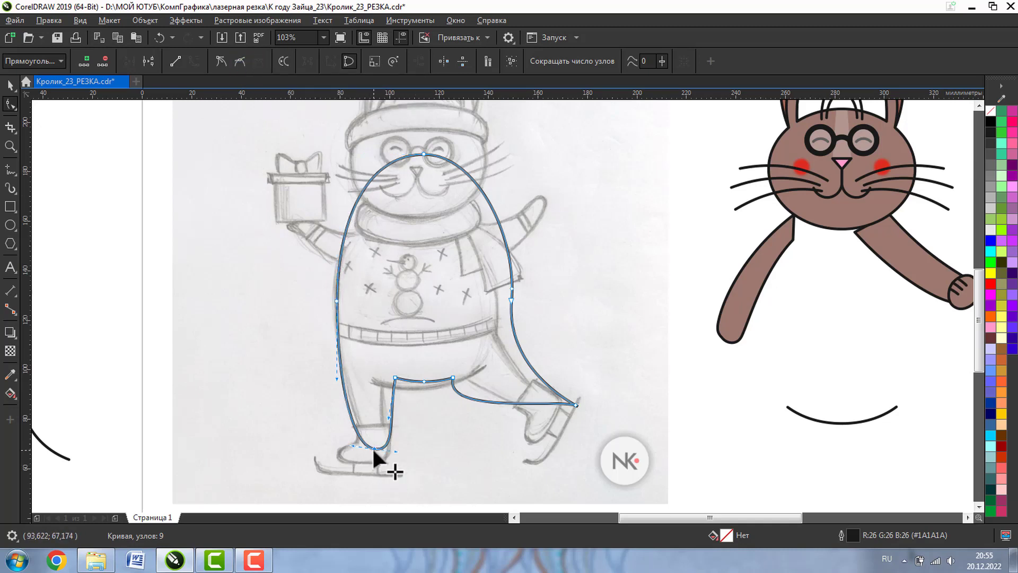
click(336, 375)
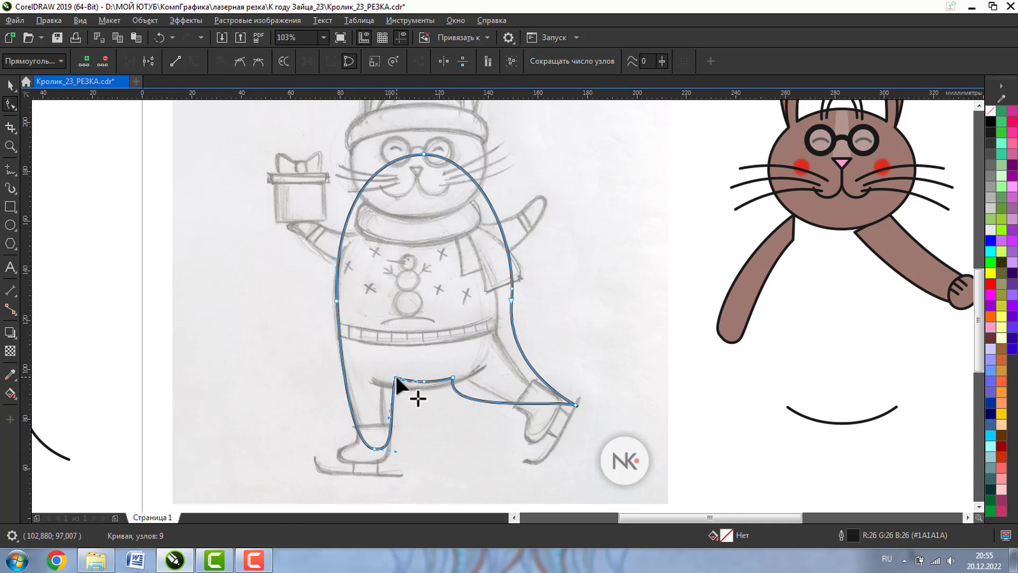
Move the outline's two inner leg corners onto the sketched belly line, delete the node between them, and curve that edge
drag(396, 379, 382, 381)
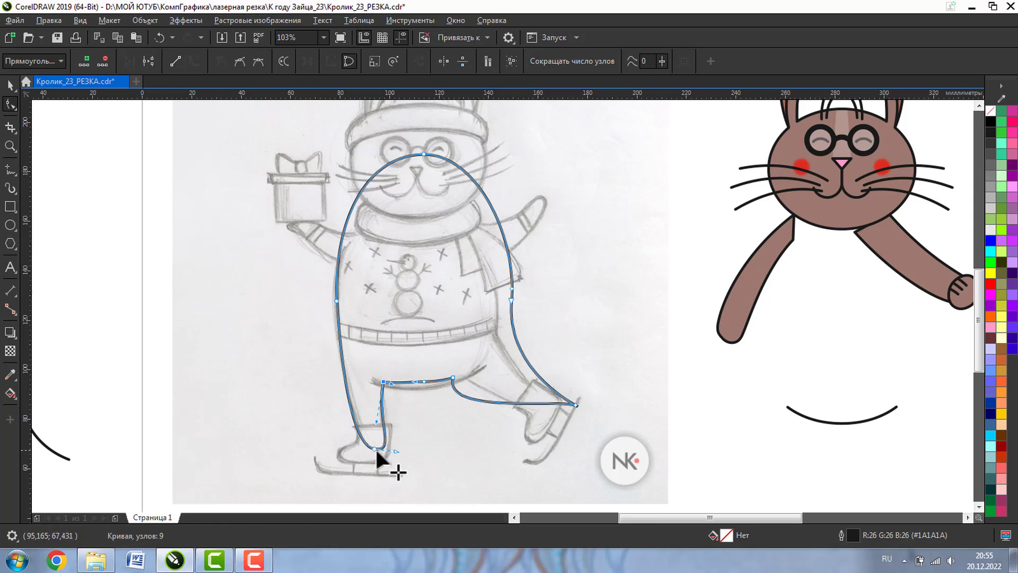
drag(451, 376, 423, 393)
double_click(423, 393)
click(382, 381)
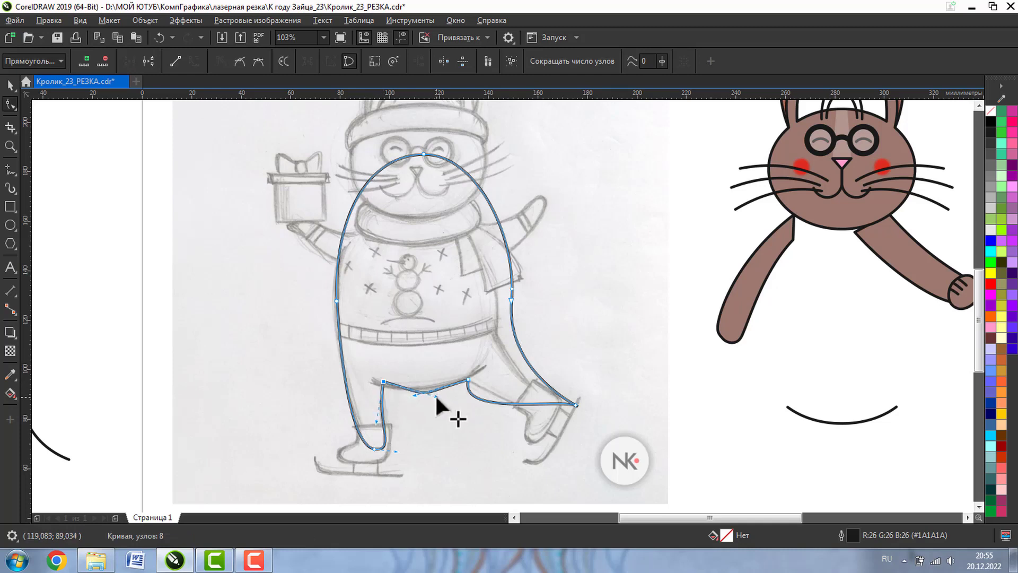
click(419, 395)
drag(419, 395, 438, 386)
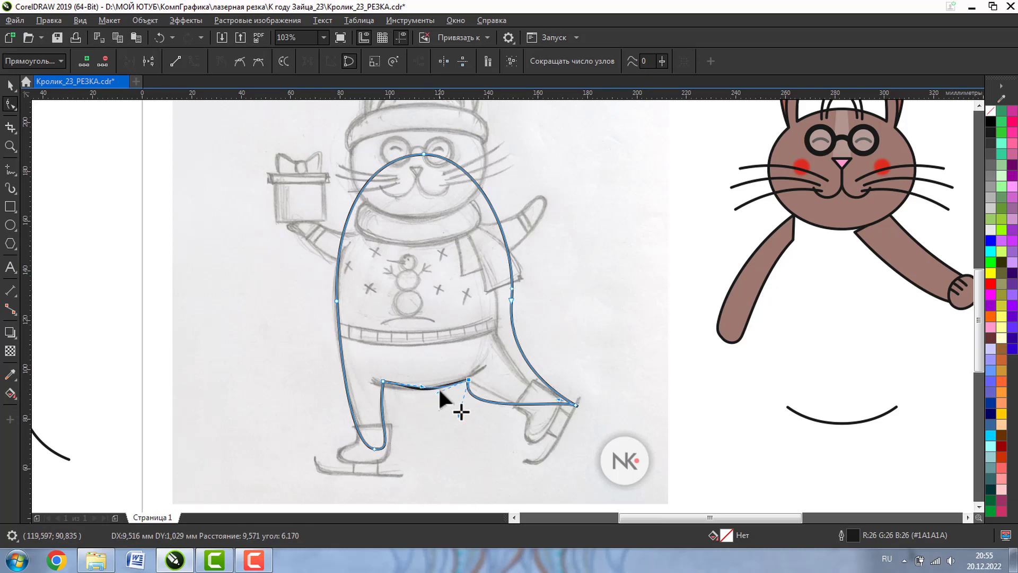
Fit the kicking leg's underside and the body's right side to the sketch, and lower the body's top to the mouth
drag(557, 400, 496, 406)
drag(555, 249, 498, 290)
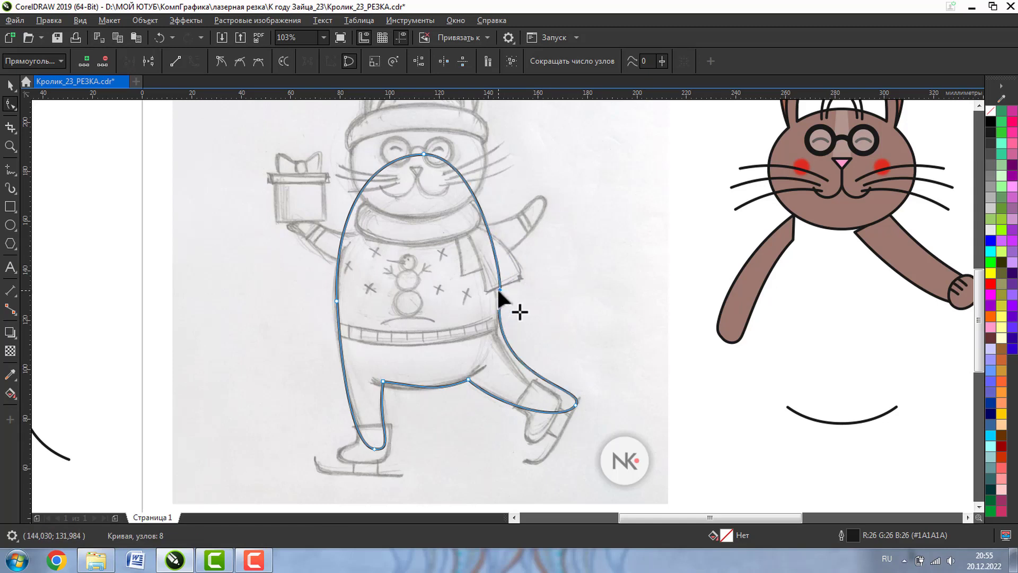
click(422, 153)
drag(422, 155, 422, 181)
drag(333, 225, 339, 226)
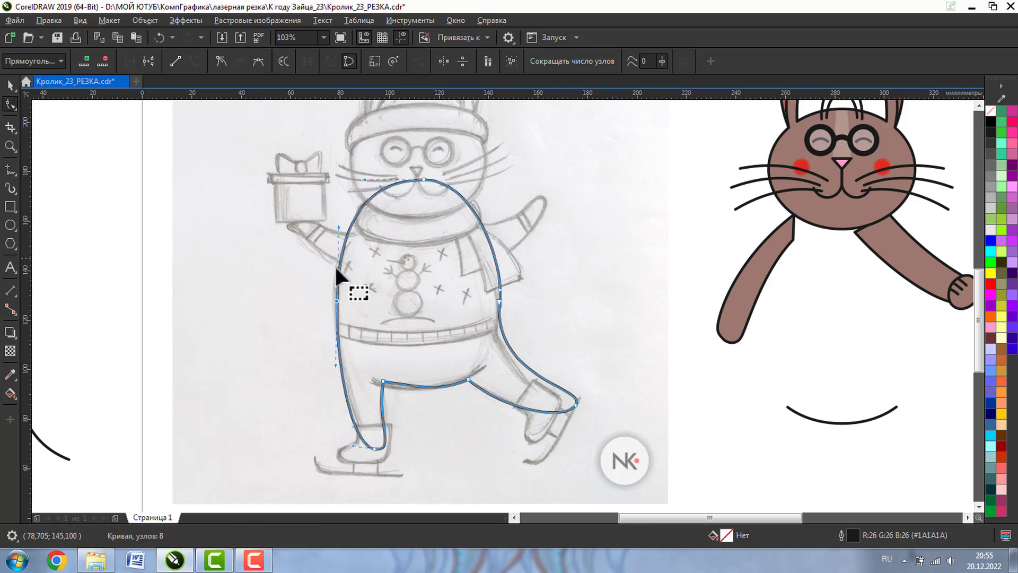
Delete the extra node on the body's right side and bend the curve from the waist down into the kicking leg
click(504, 313)
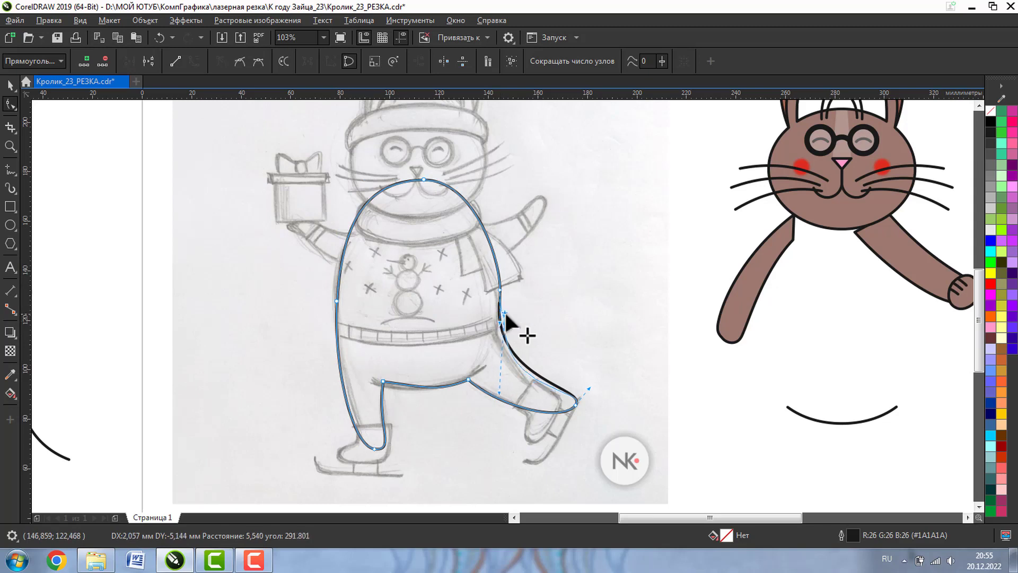
key(Delete)
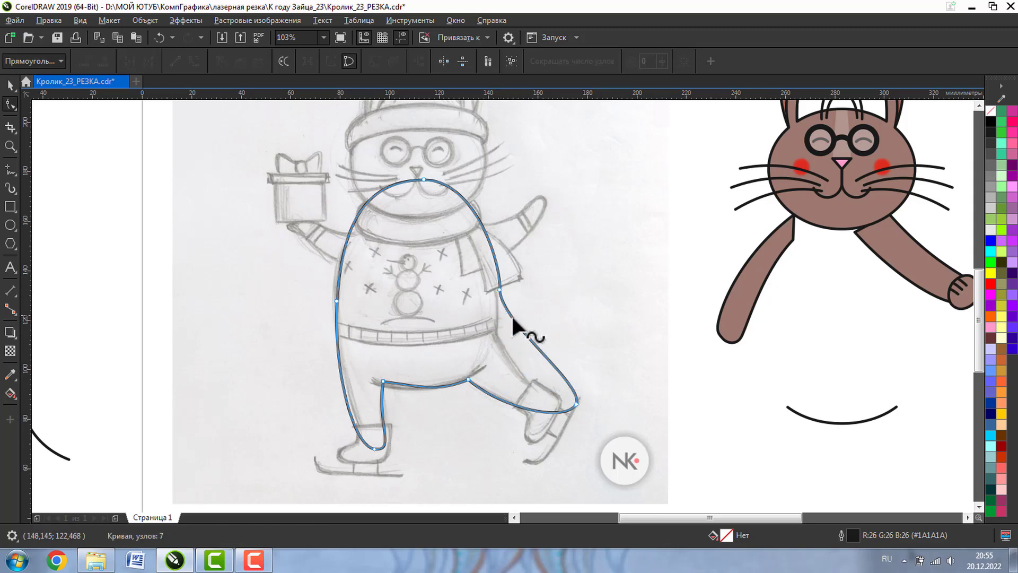
click(499, 289)
drag(502, 350, 495, 388)
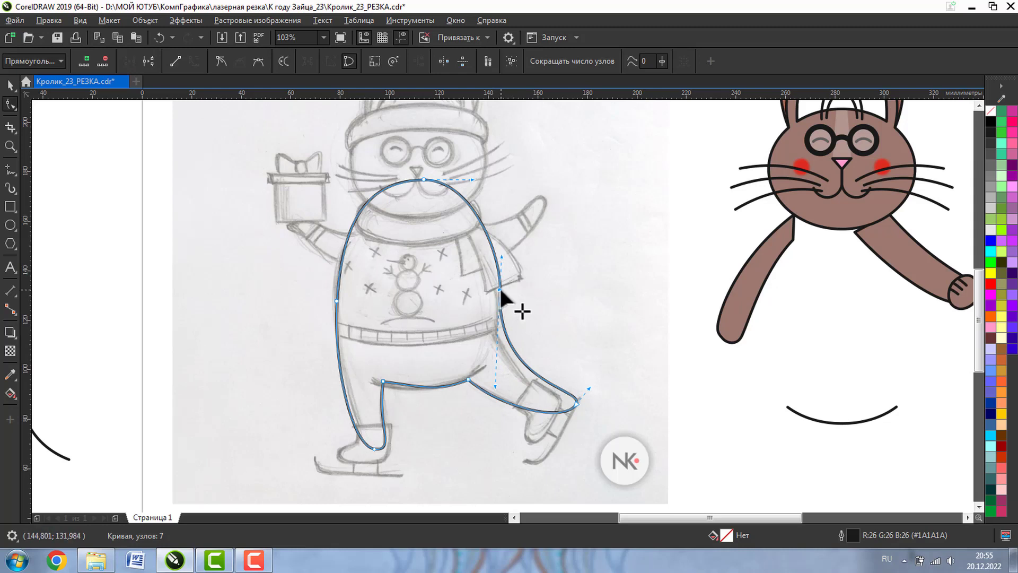
Shorten the kicking leg so it ends inside the sketched skate boot, and tighten the curve along the body's right side
drag(500, 290, 489, 249)
drag(507, 389, 507, 408)
drag(575, 400, 543, 399)
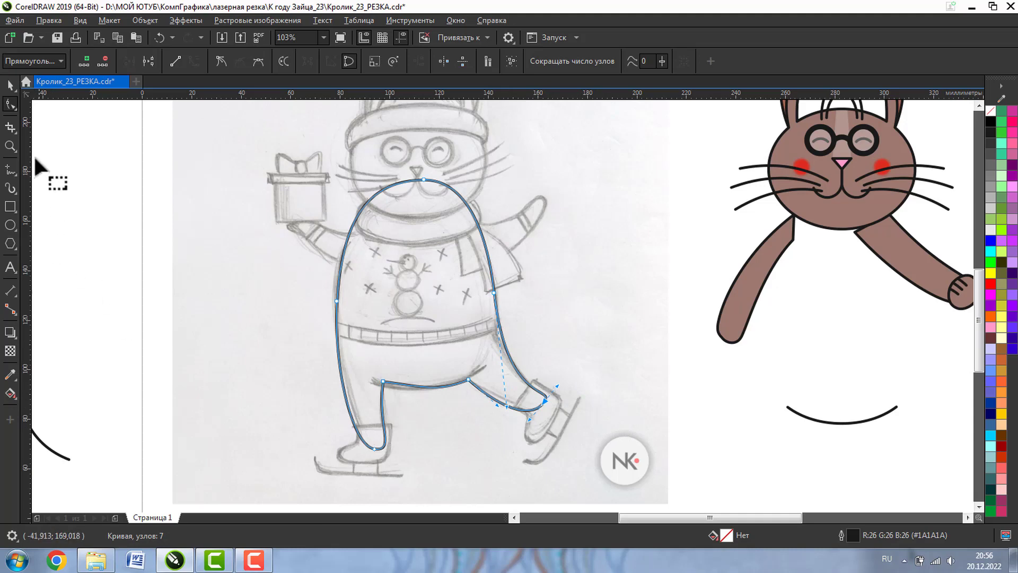
Fine-tune the rounding at the end of the kicking leg inside the sketched boot
click(10, 146)
drag(421, 282, 640, 458)
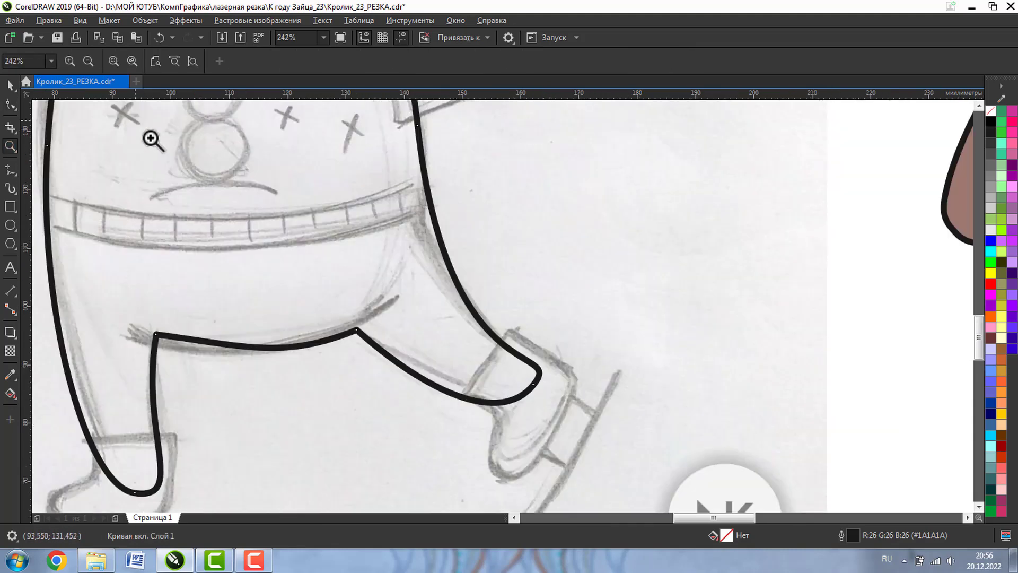
click(11, 104)
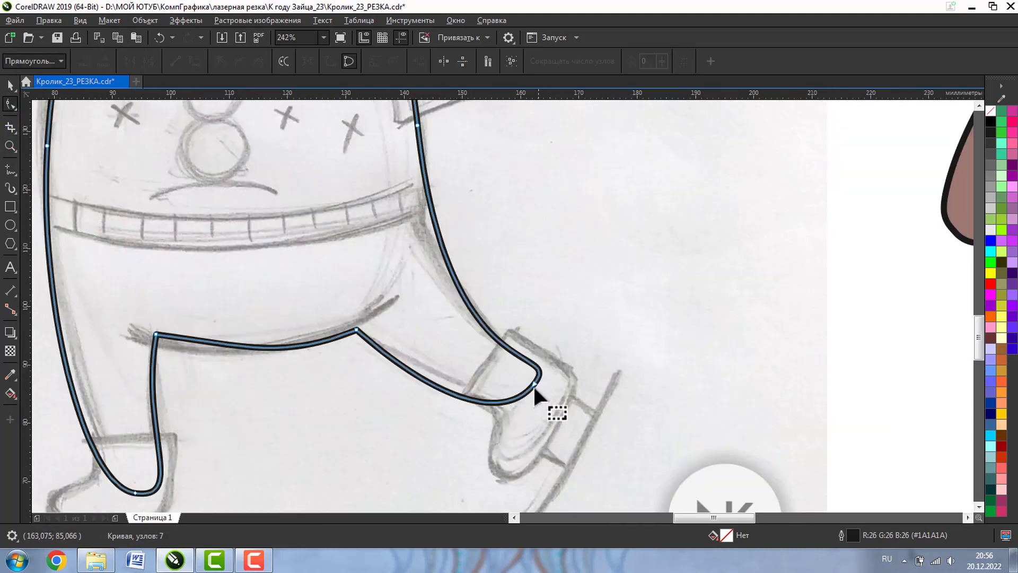
click(533, 384)
drag(500, 427, 512, 416)
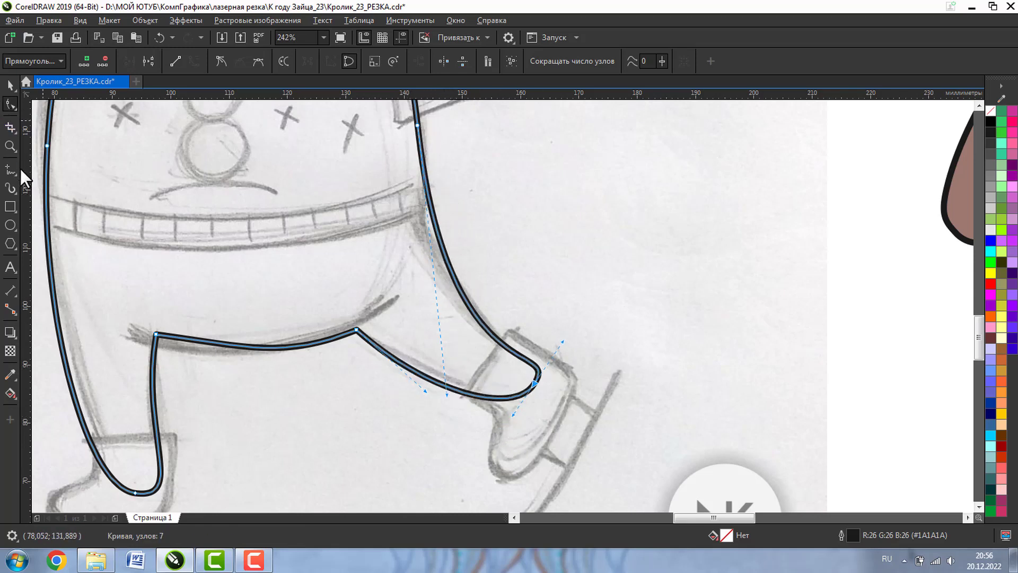
click(10, 142)
click(87, 65)
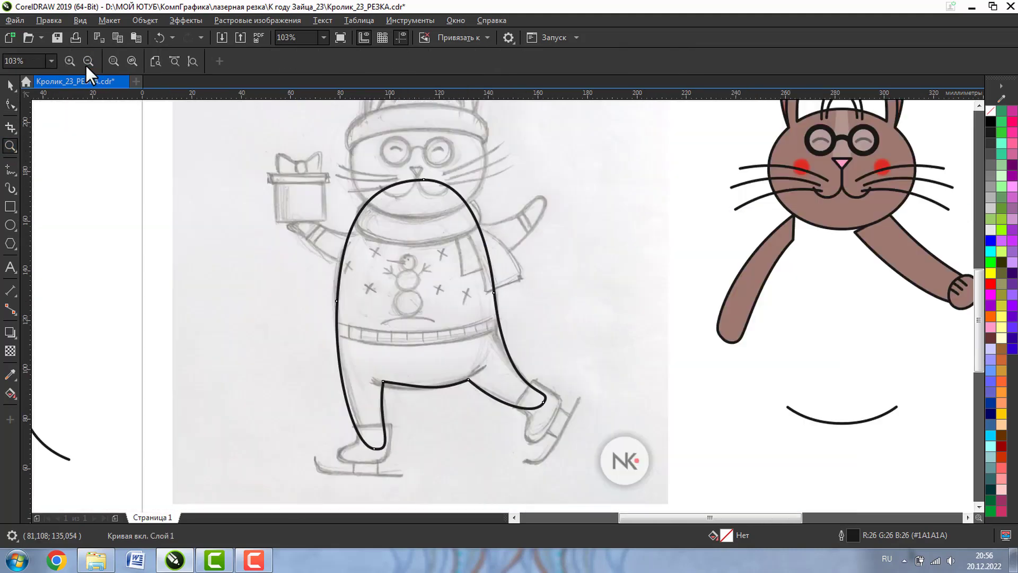
Delete the paw with its finger lines from the end of the vector rabbit's outstretched arm
key(space)
click(957, 300)
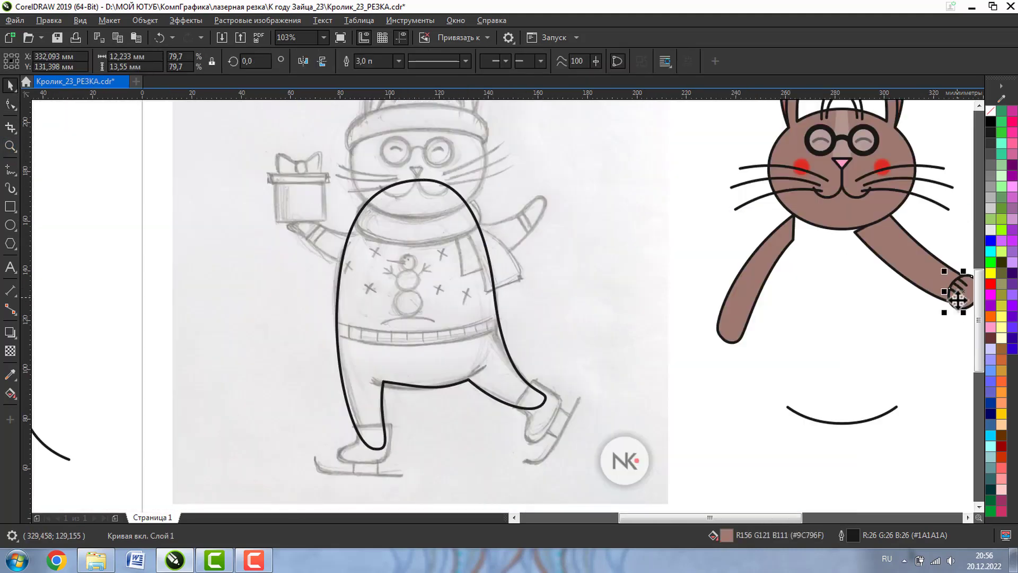
click(967, 517)
key(Delete)
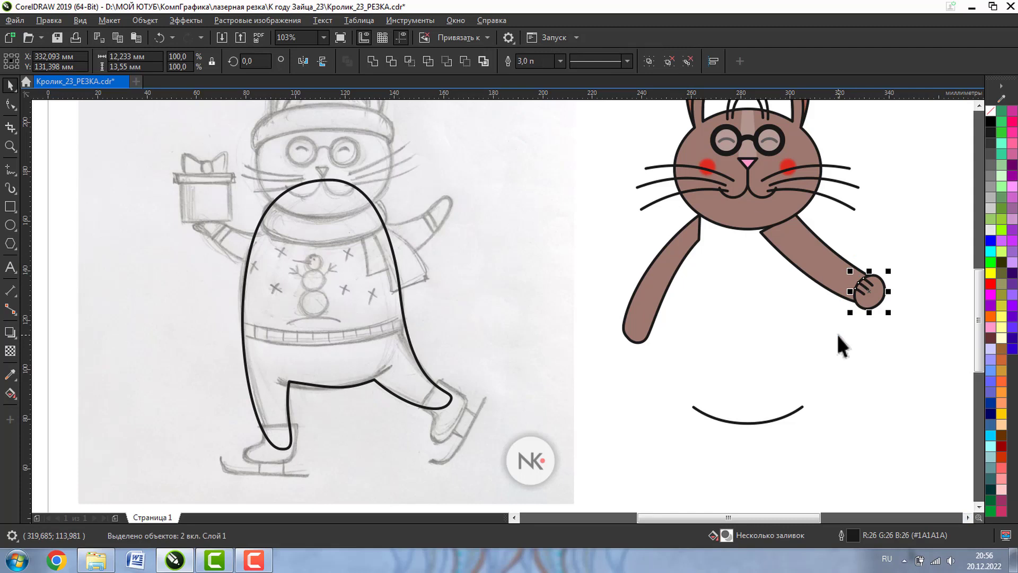
Move the outstretched arm onto the sketch's raised free arm, rotating it to about 122.5° and scaling it down to about 48.8%
click(843, 260)
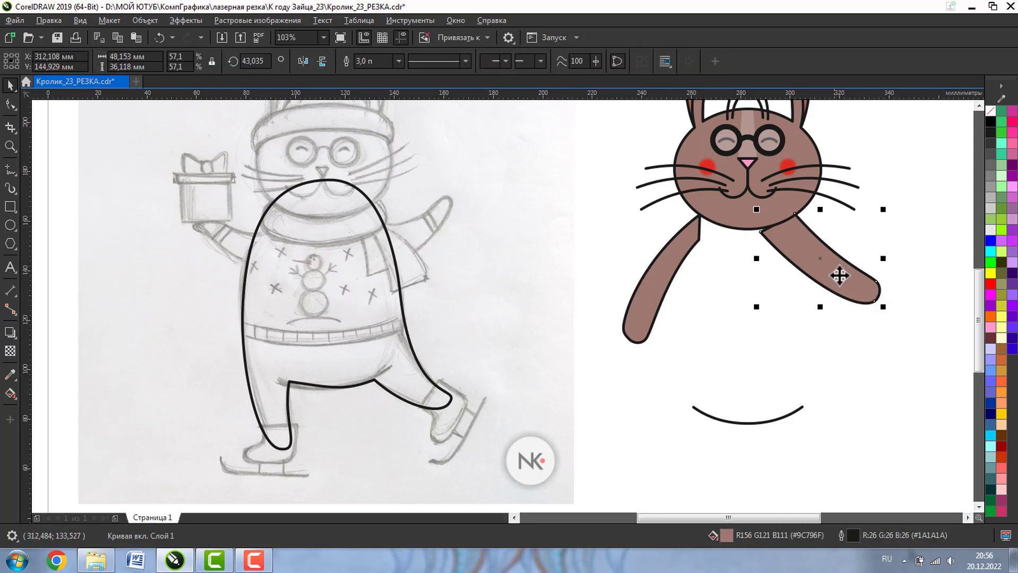
mouse_move(840, 275)
mouse_down()
mouse_move(816, 256)
mouse_move(505, 295)
mouse_move(515, 299)
mouse_up()
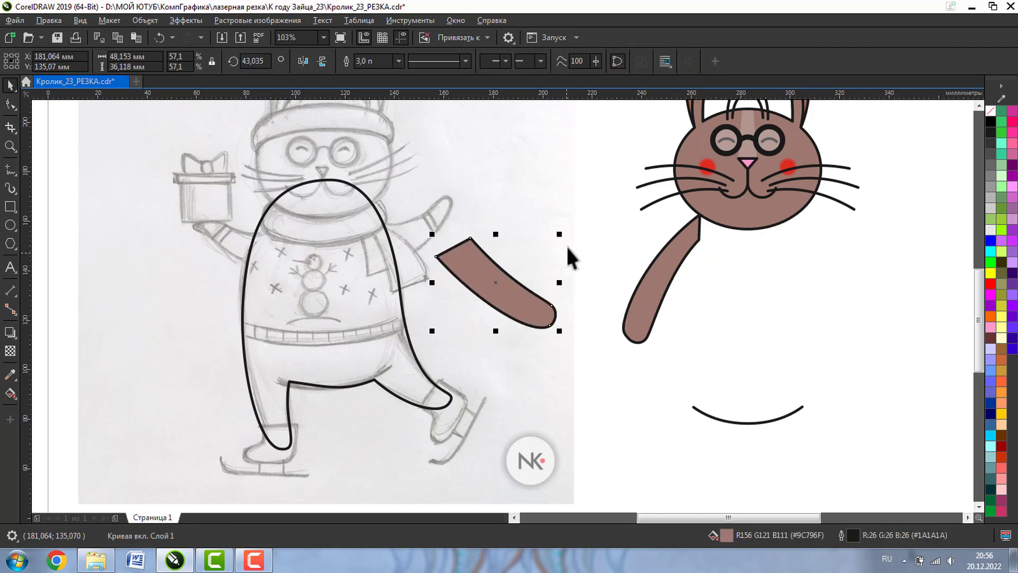
click(486, 291)
drag(562, 232, 464, 222)
click(511, 282)
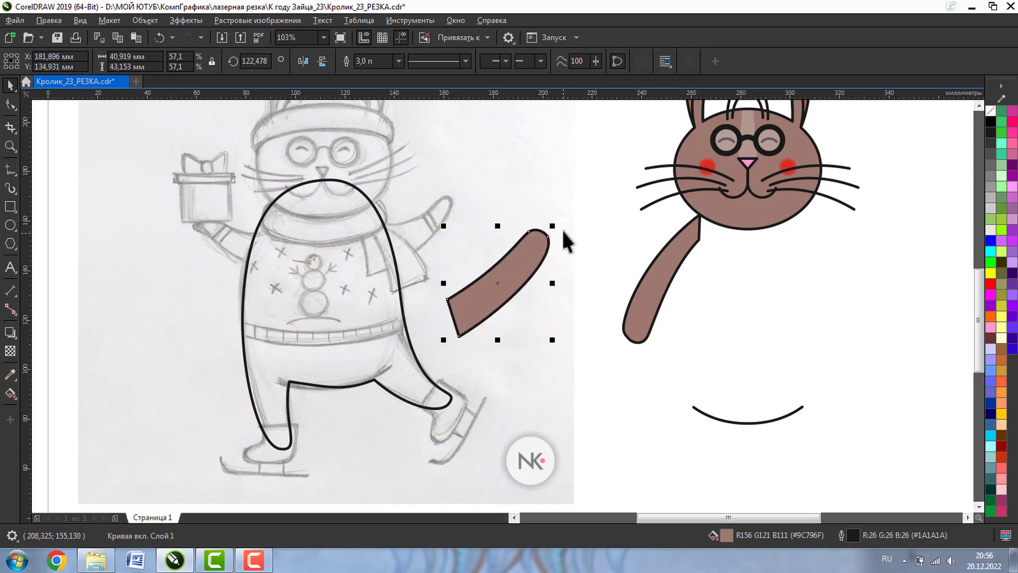
drag(553, 225, 537, 241)
drag(485, 261, 405, 206)
Raise the upper shoulder corner of the free arm to the scarf and bend its upper edge inward
click(10, 146)
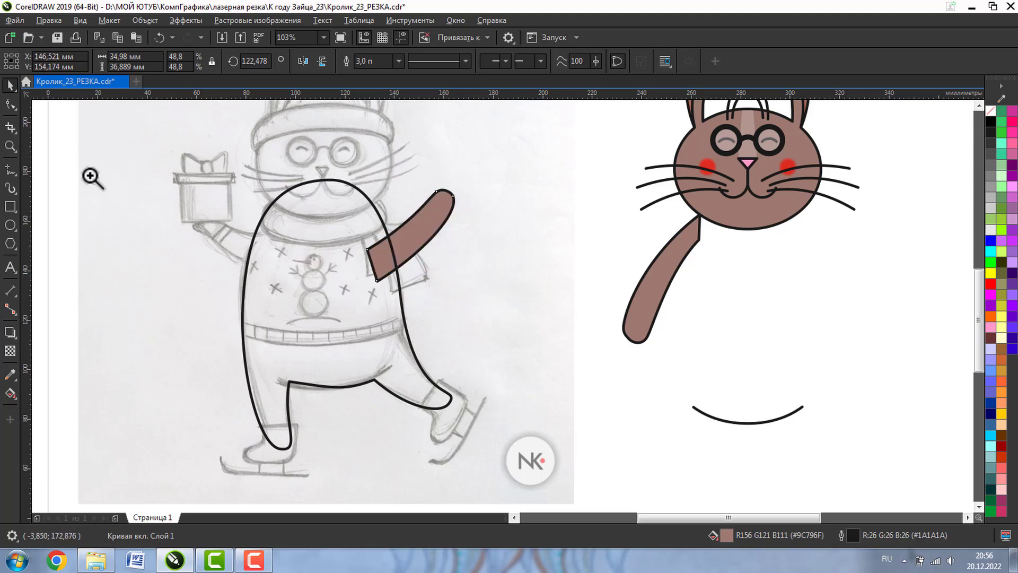
drag(348, 175, 571, 312)
click(9, 105)
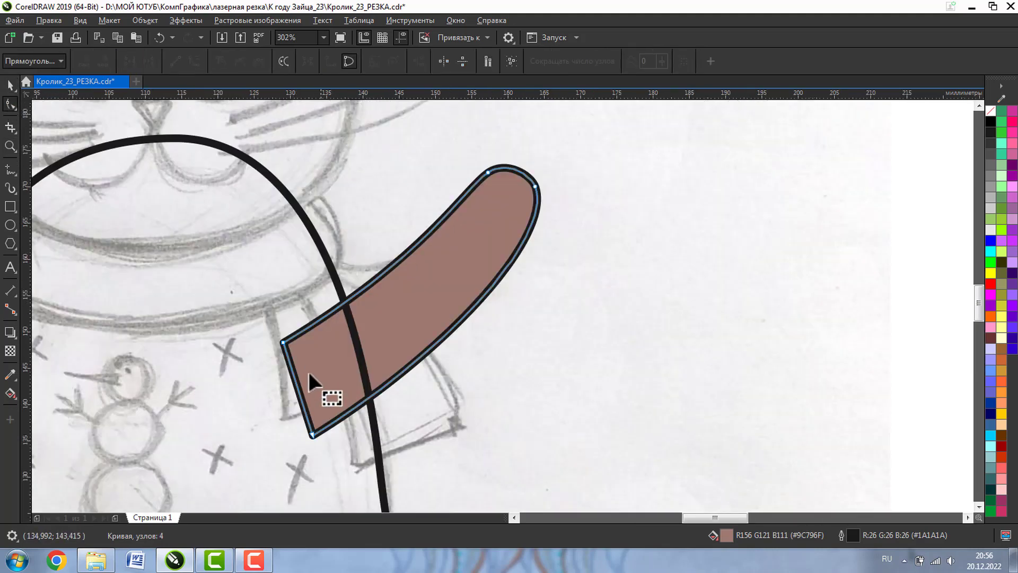
drag(282, 343, 265, 303)
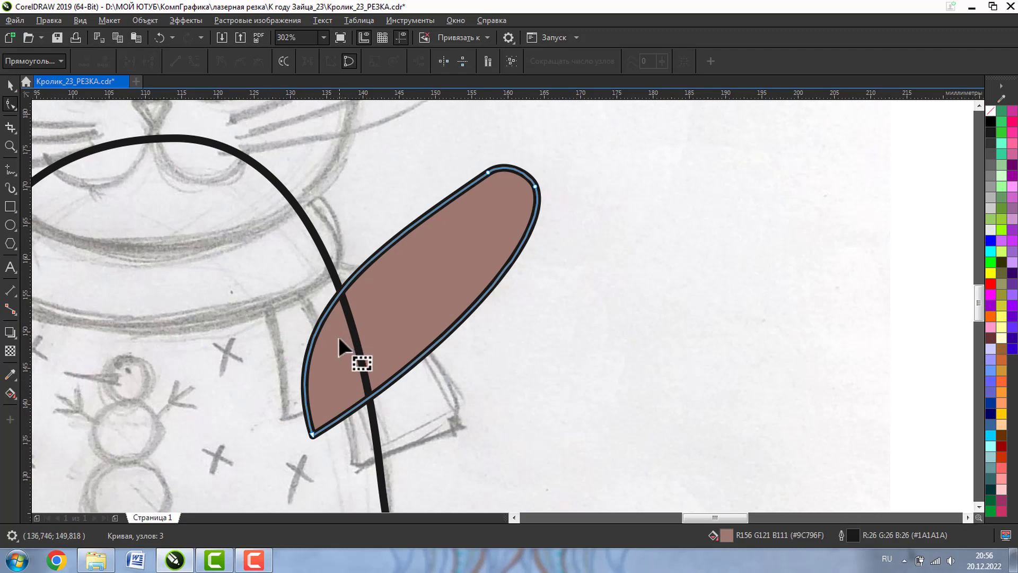
key(ctrl+z)
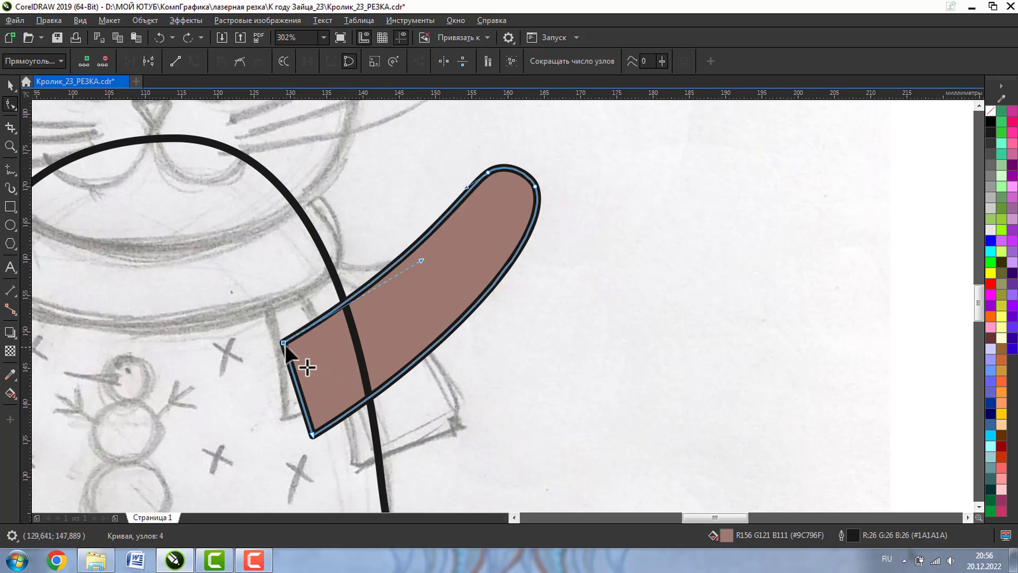
drag(283, 343, 263, 296)
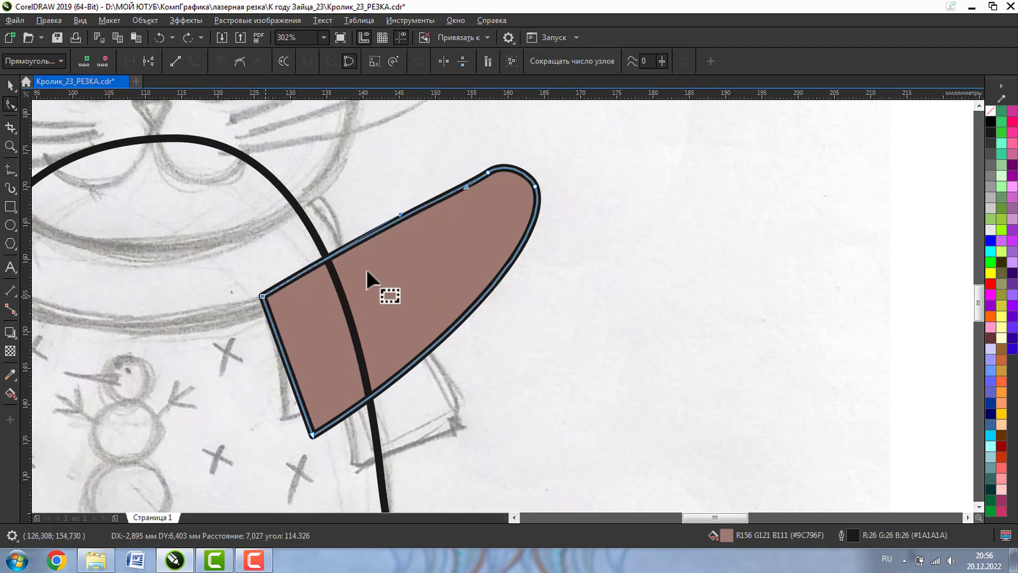
drag(400, 214, 395, 262)
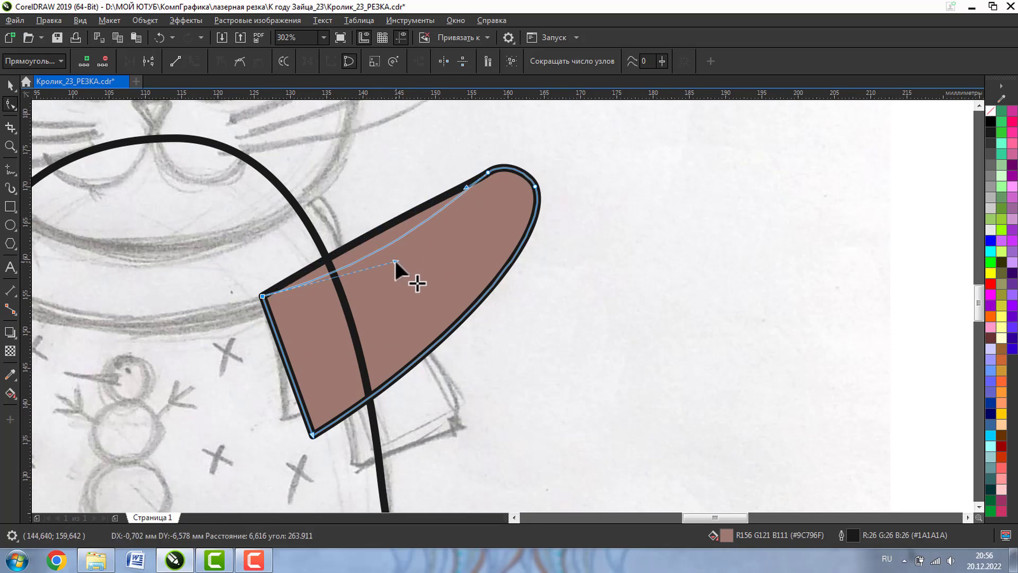
Remove the free arm's fill and delete the extra node on its upper edge near the hand
click(10, 84)
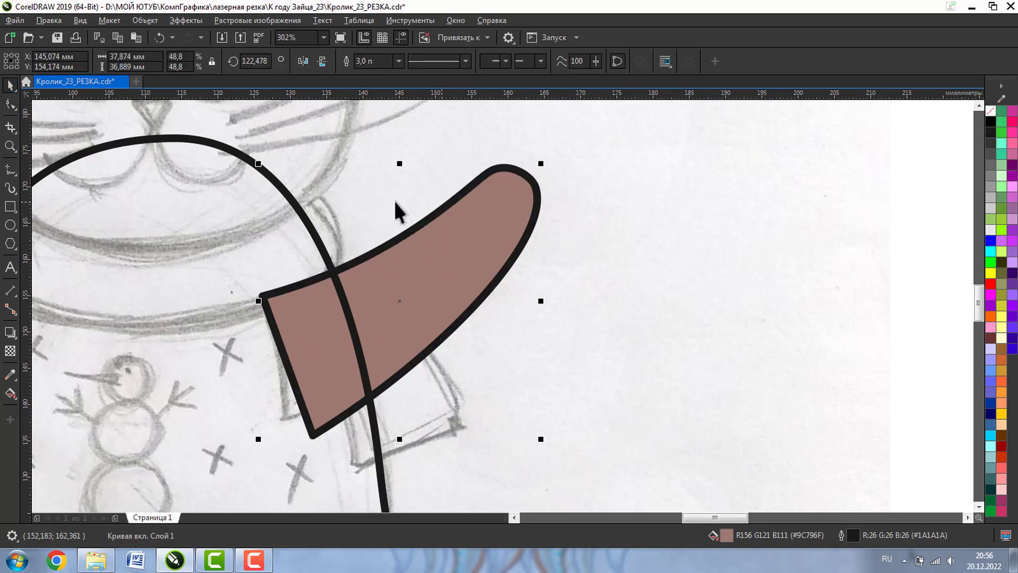
click(990, 111)
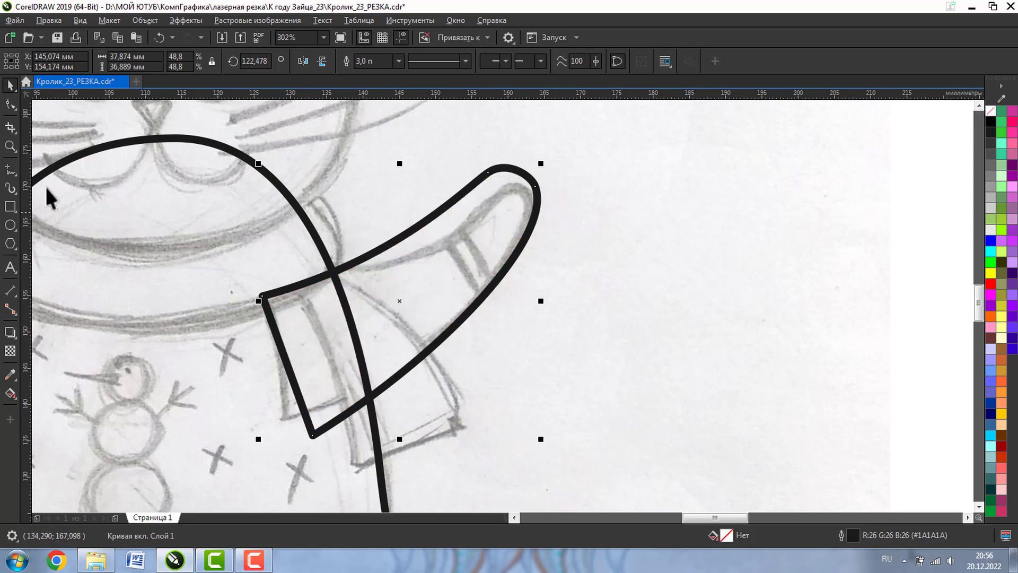
click(10, 104)
drag(485, 173, 489, 199)
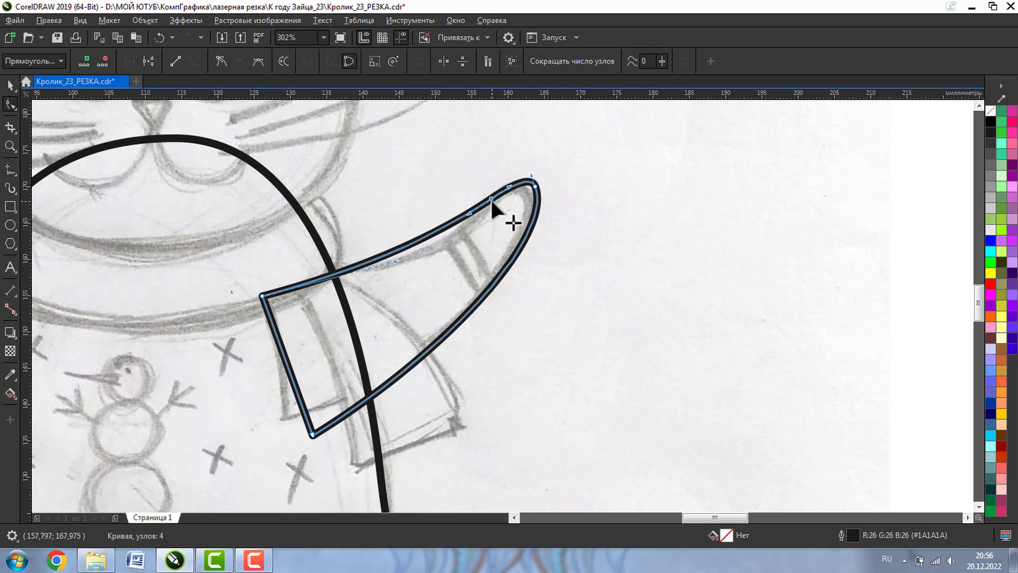
key(Delete)
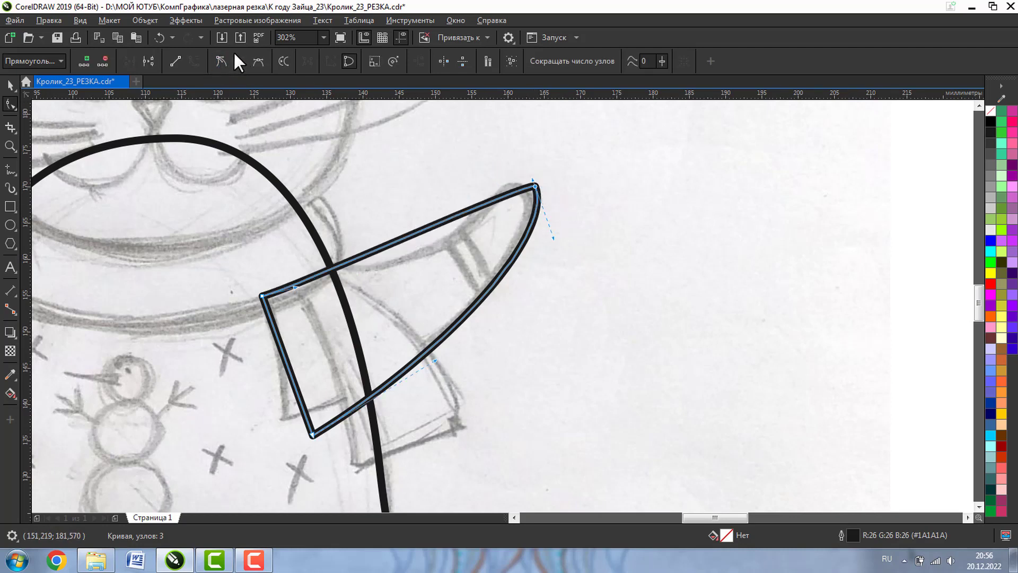
Round the free arm's tip around the sketched hand and curve its upper edge along the sketch from a raised shoulder corner
drag(552, 200, 494, 159)
drag(296, 287, 438, 277)
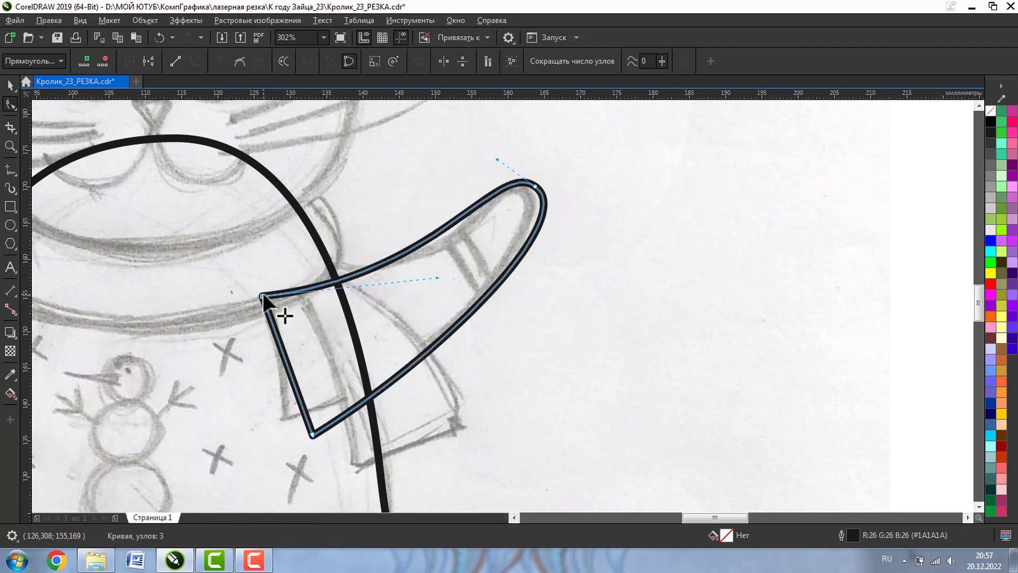
drag(262, 296, 260, 277)
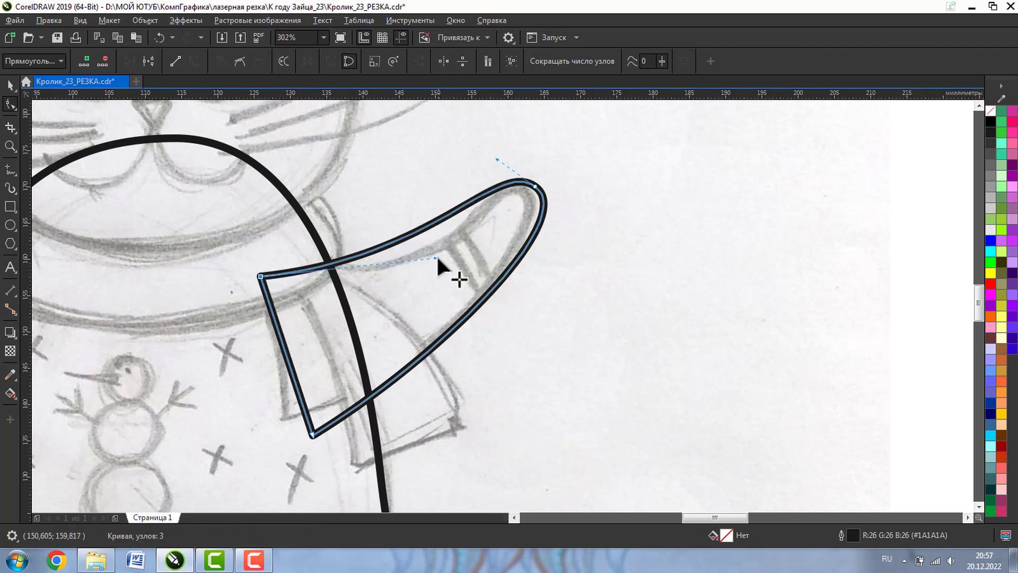
drag(439, 260, 470, 270)
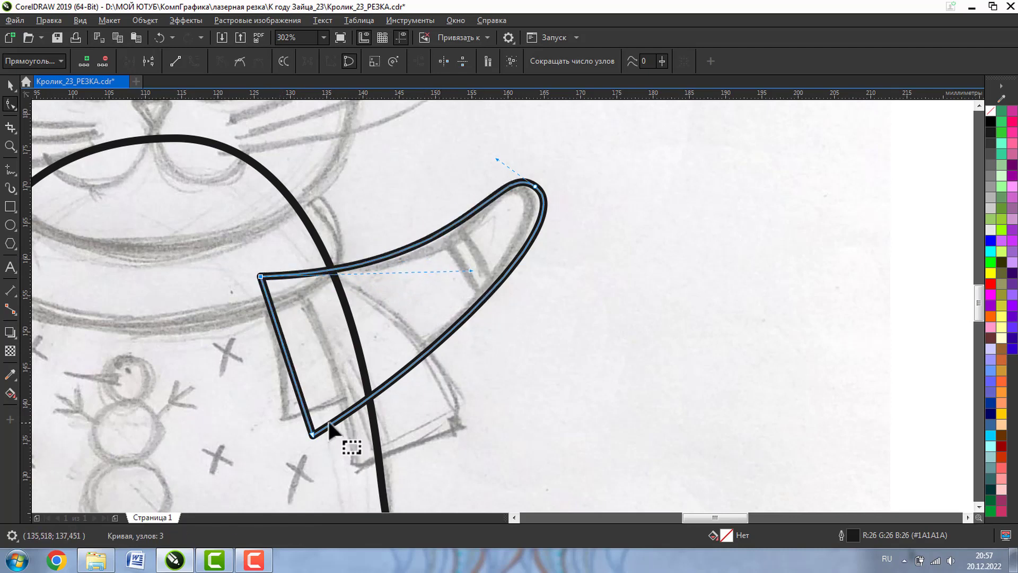
Raise the free arm's lower shoulder corner and bow its underside outward to follow the sketched arm
drag(313, 436, 305, 411)
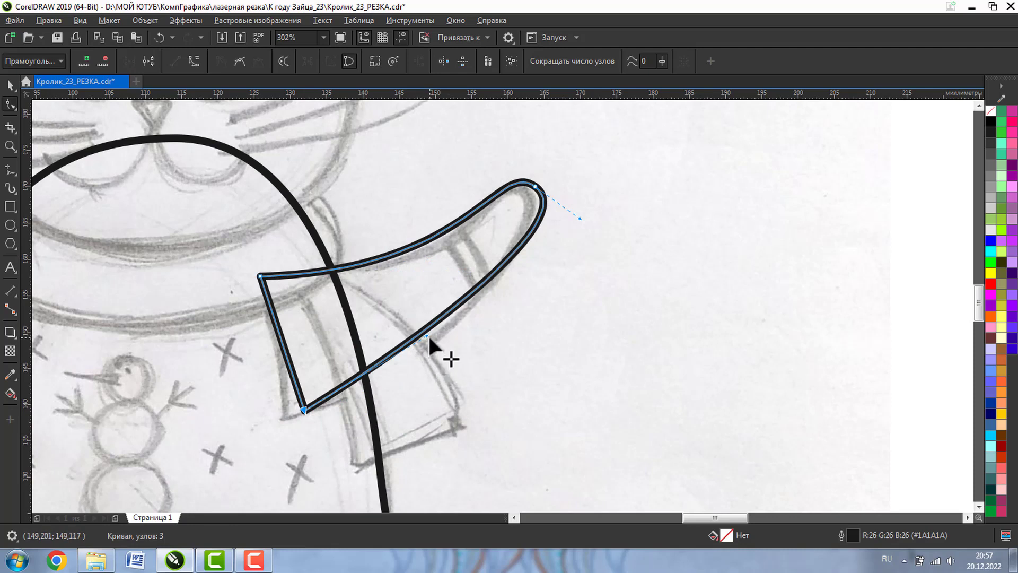
drag(426, 335, 445, 363)
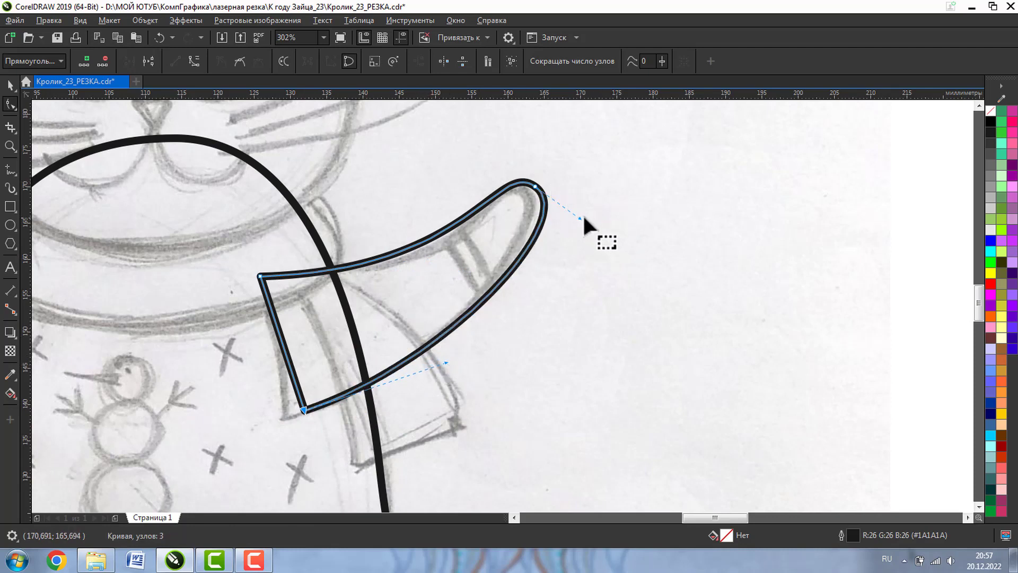
drag(582, 216, 578, 214)
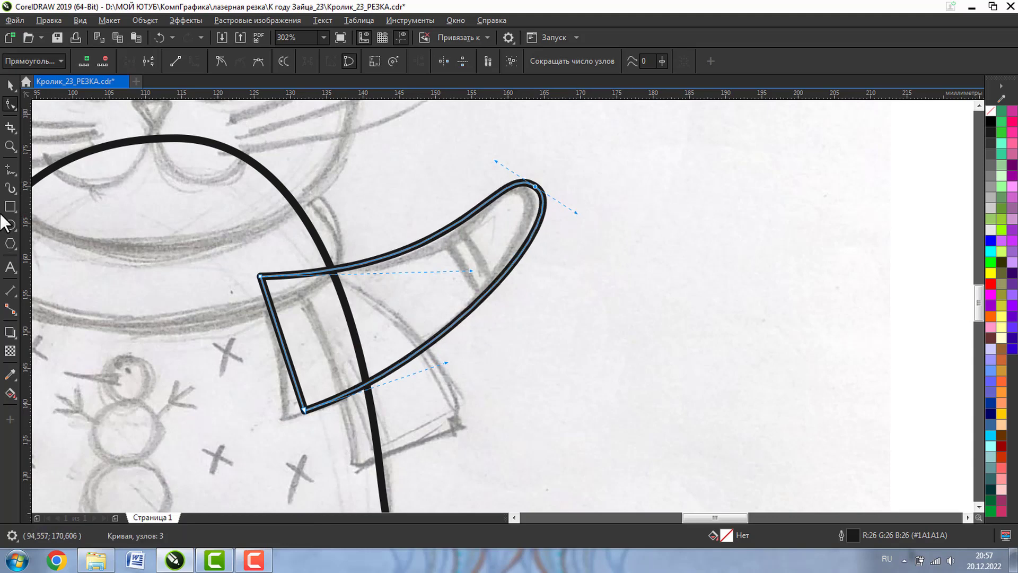
Create a horizontally mirrored copy of the arm and place it over the sketched arm that holds the gift box
click(10, 146)
click(87, 62)
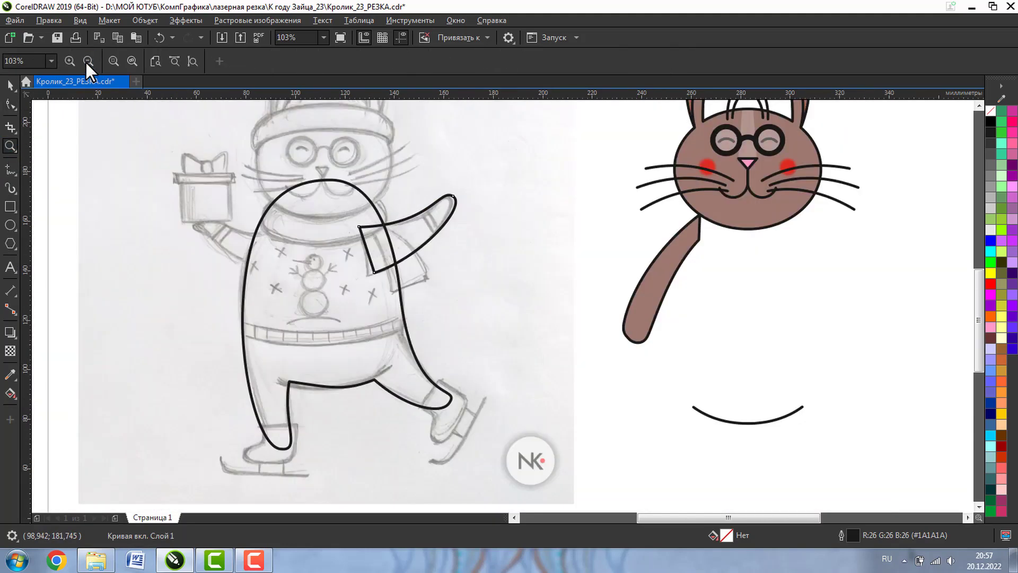
click(10, 85)
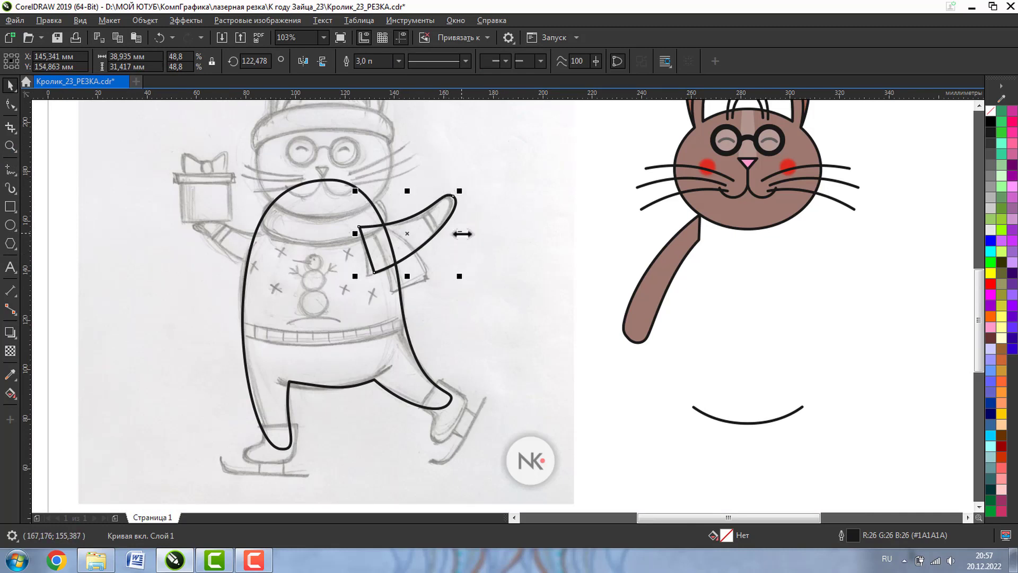
drag(461, 234, 307, 229)
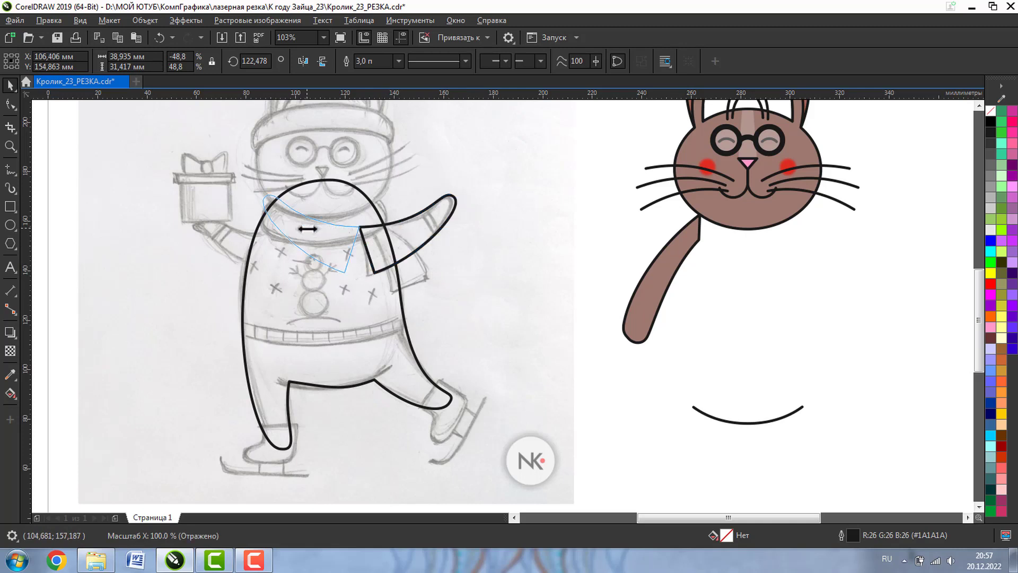
drag(308, 228, 262, 241)
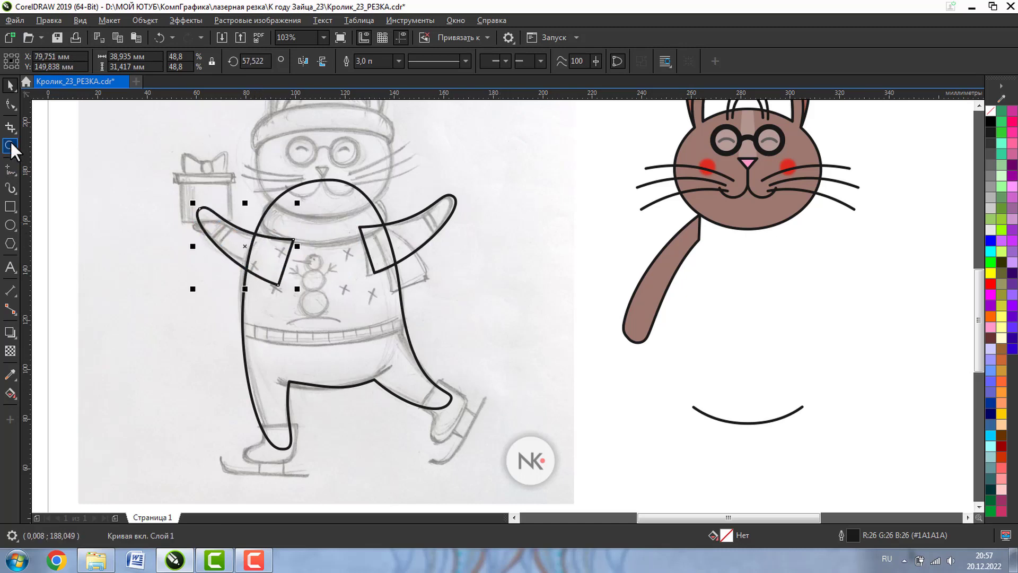
Add one node on the underside and one on the upper edge of the gift-holding arm, near the wrist
click(10, 146)
drag(152, 186, 372, 302)
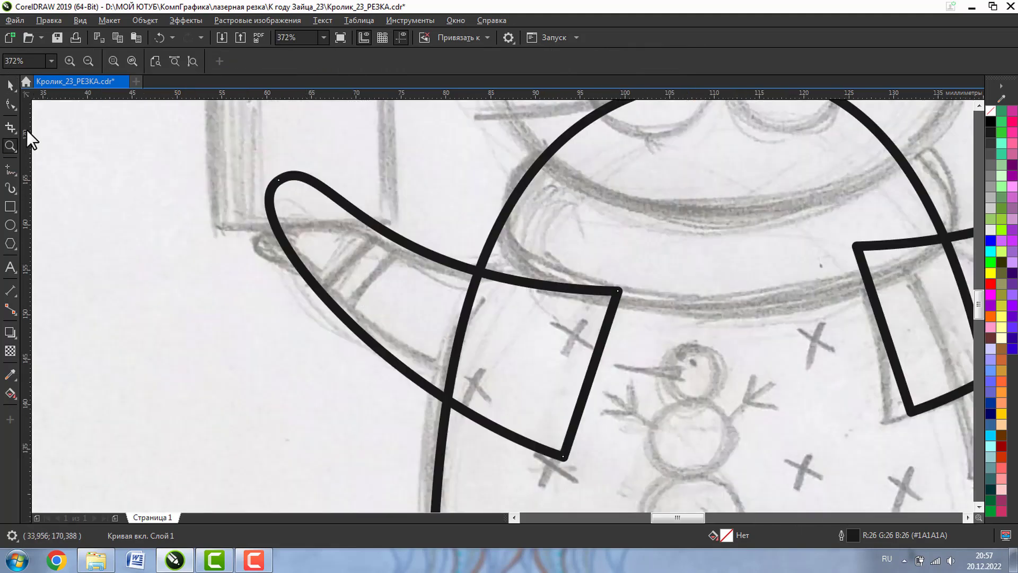
click(11, 101)
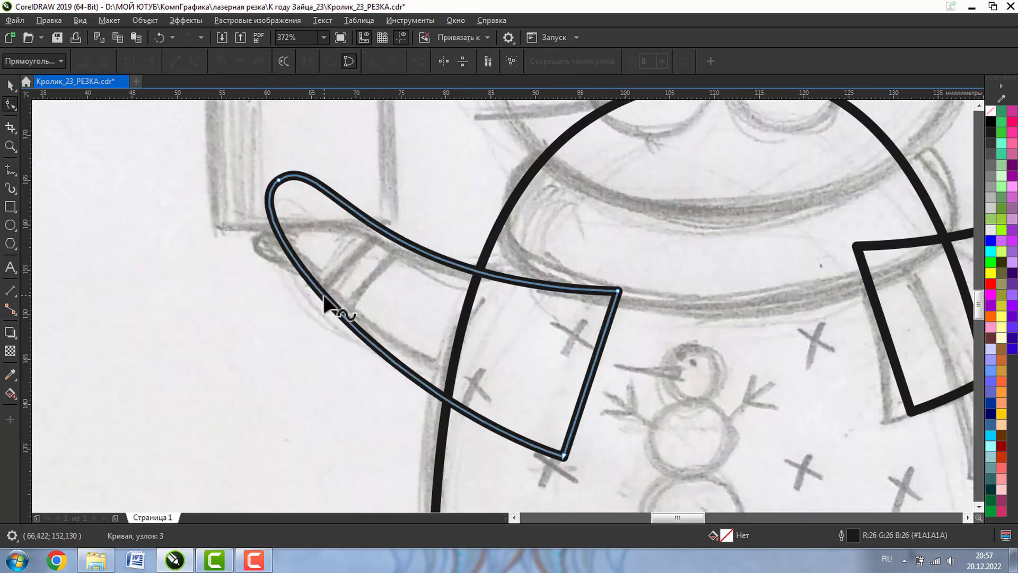
click(324, 295)
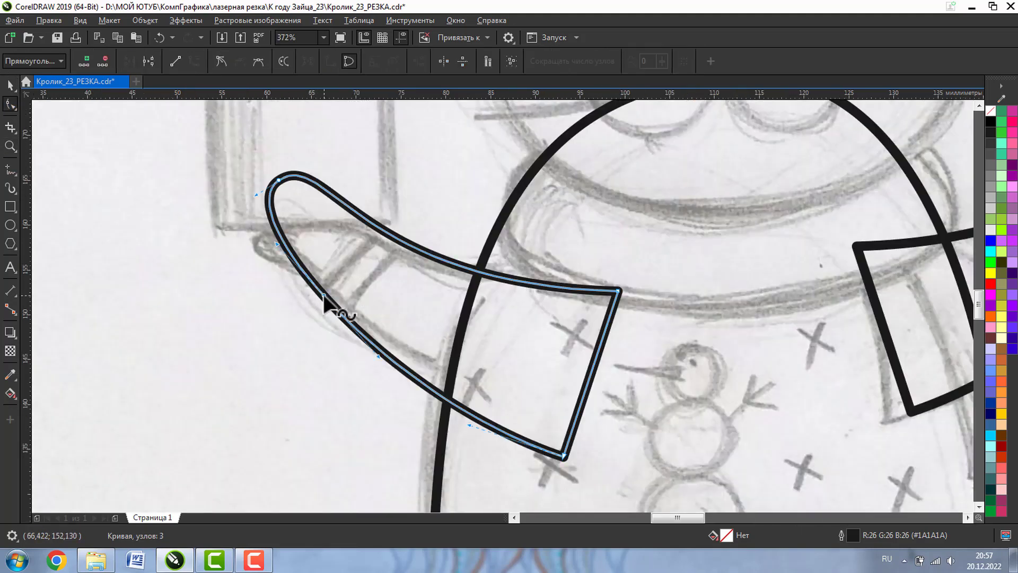
double_click(393, 233)
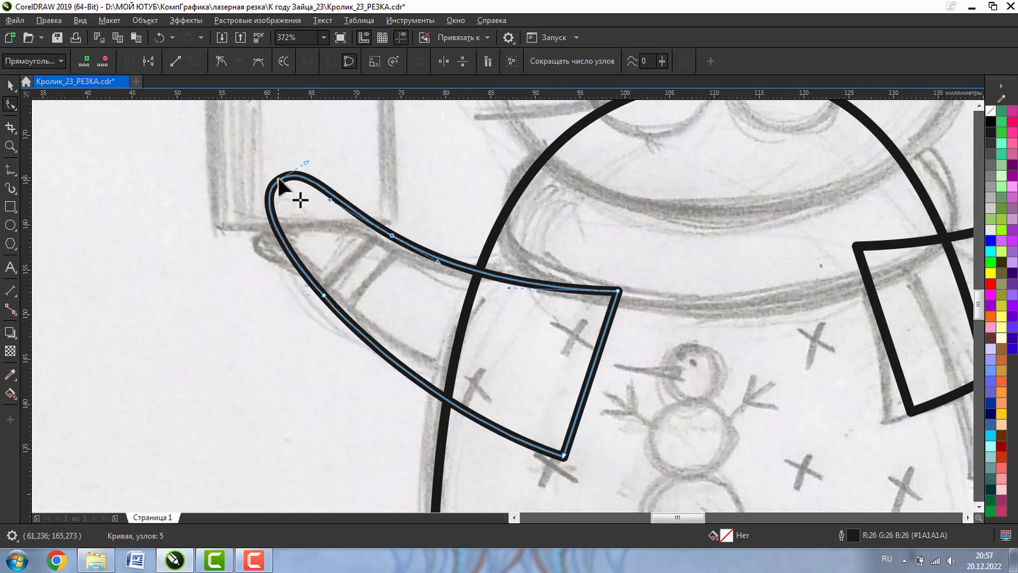
Lower the tip of the gift-holding arm to the sketched hand under the box and smooth the wrist's underside
drag(277, 181, 302, 260)
drag(368, 363, 404, 375)
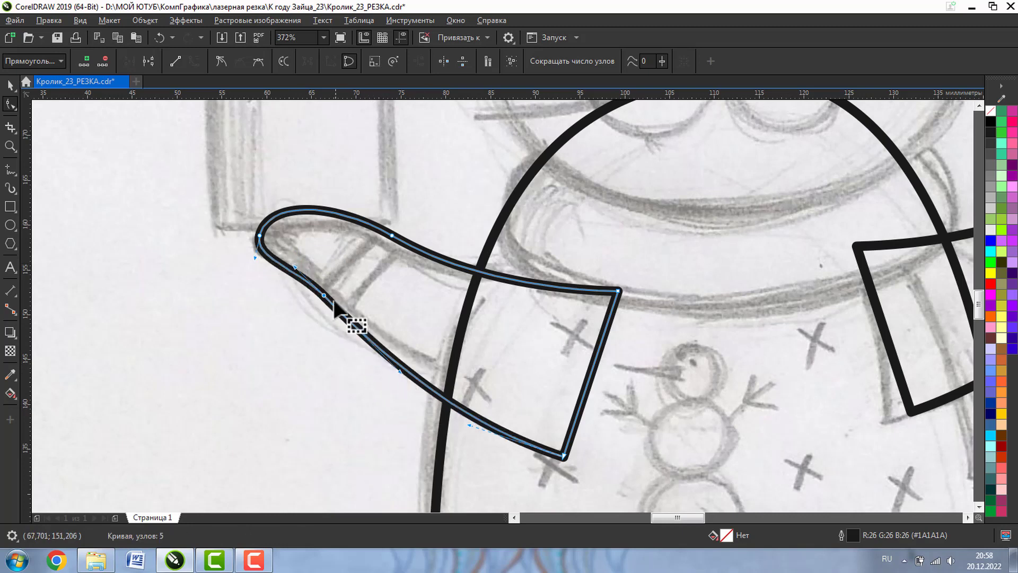
mouse_move(332, 301)
mouse_down()
mouse_move(339, 311)
mouse_move(338, 301)
mouse_up()
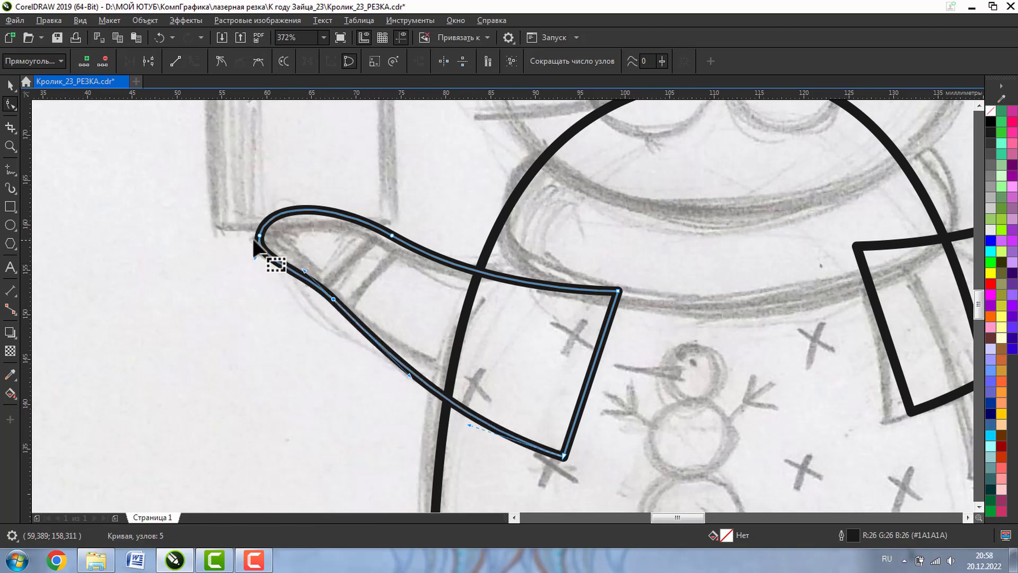
drag(258, 236, 253, 240)
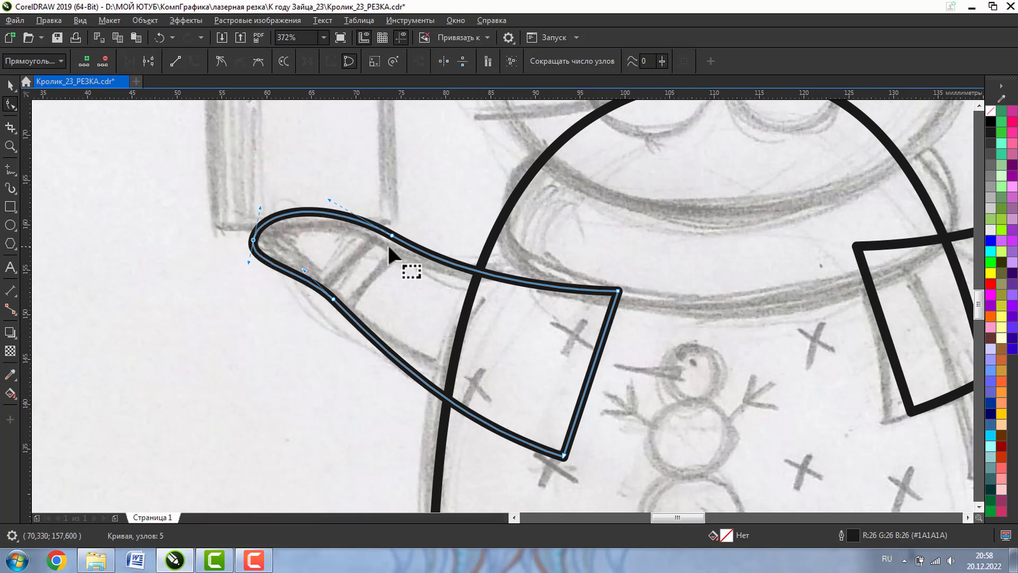
click(392, 236)
click(404, 372)
Bring the sketched head and the brown rabbit head into view together and select the brown head shape
click(10, 146)
click(89, 60)
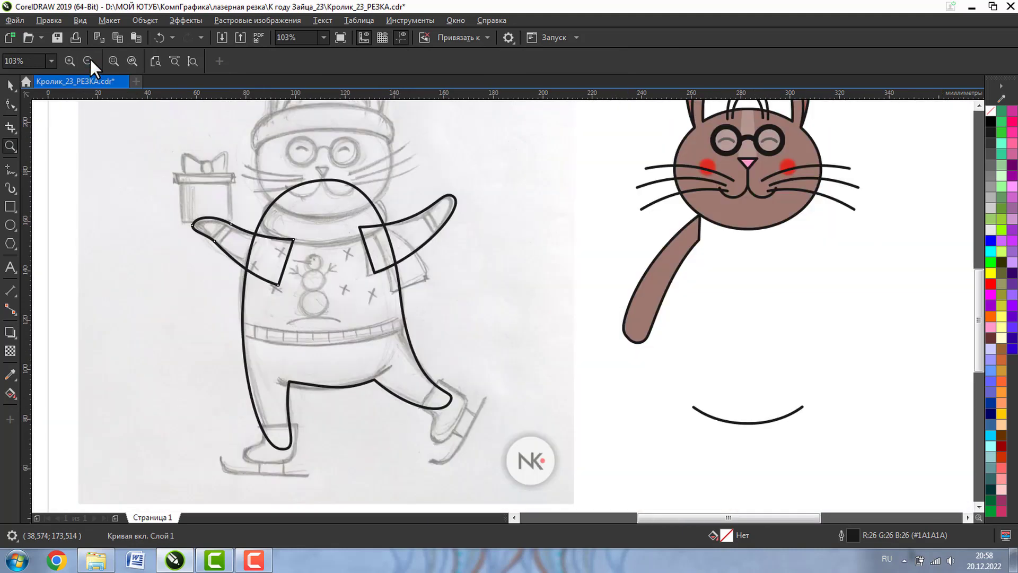
click(89, 60)
mouse_move(264, 176)
mouse_down()
mouse_move(520, 314)
mouse_move(604, 324)
mouse_up()
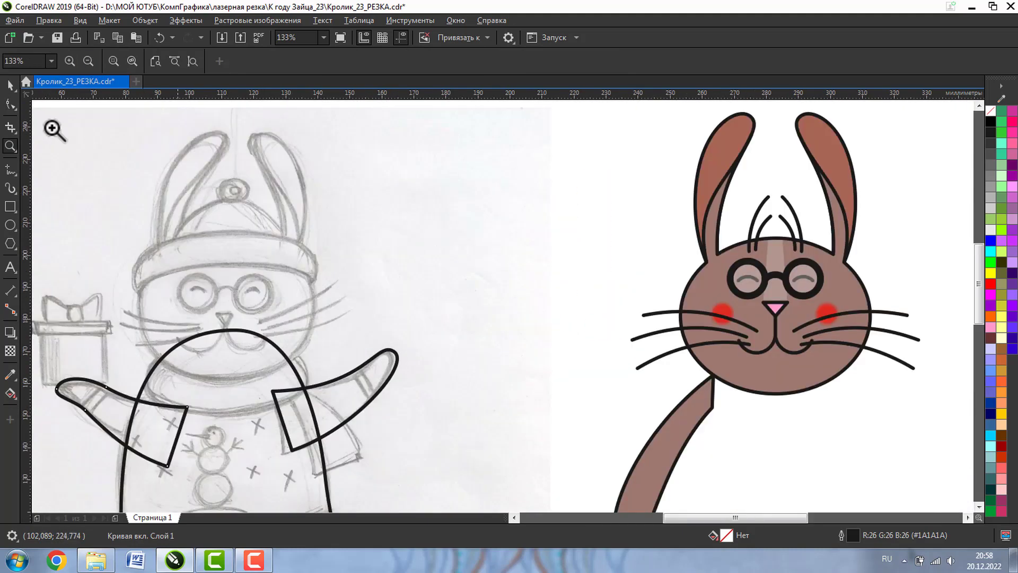
click(10, 85)
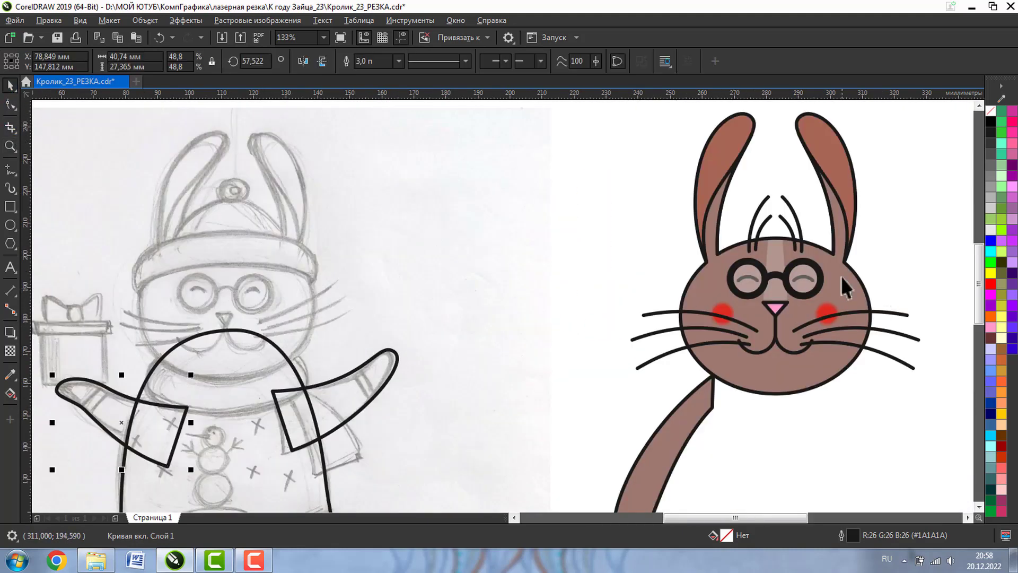
click(639, 308)
click(844, 274)
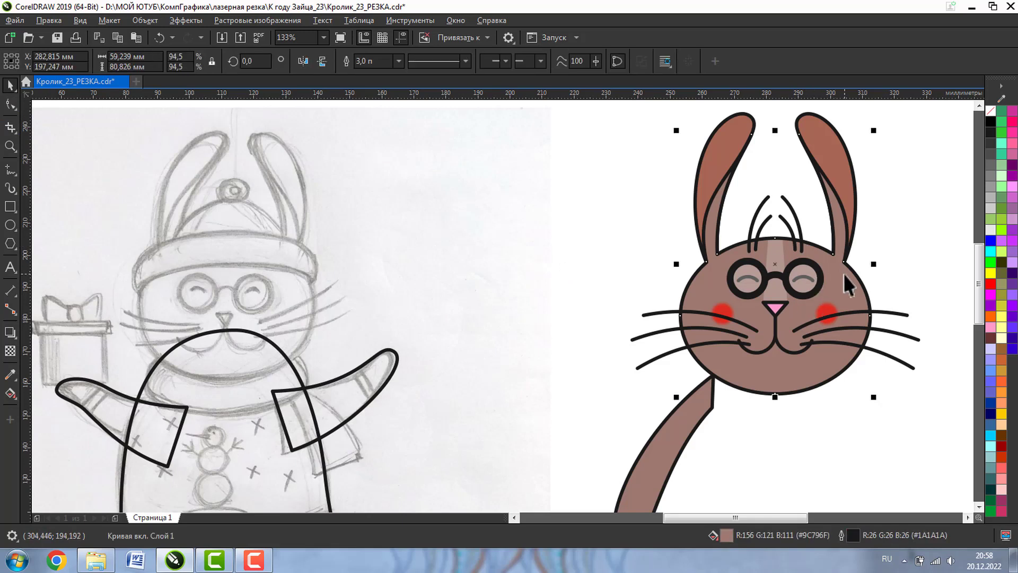
click(723, 136)
drag(722, 136, 640, 137)
drag(845, 155, 882, 155)
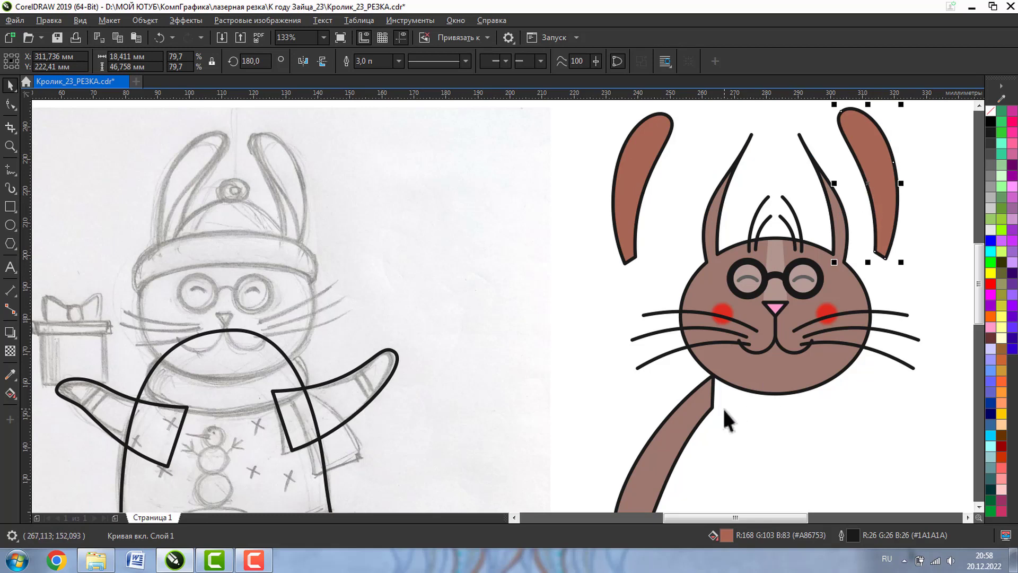
key(ctrl+z)
key(ctrl+z)
click(854, 281)
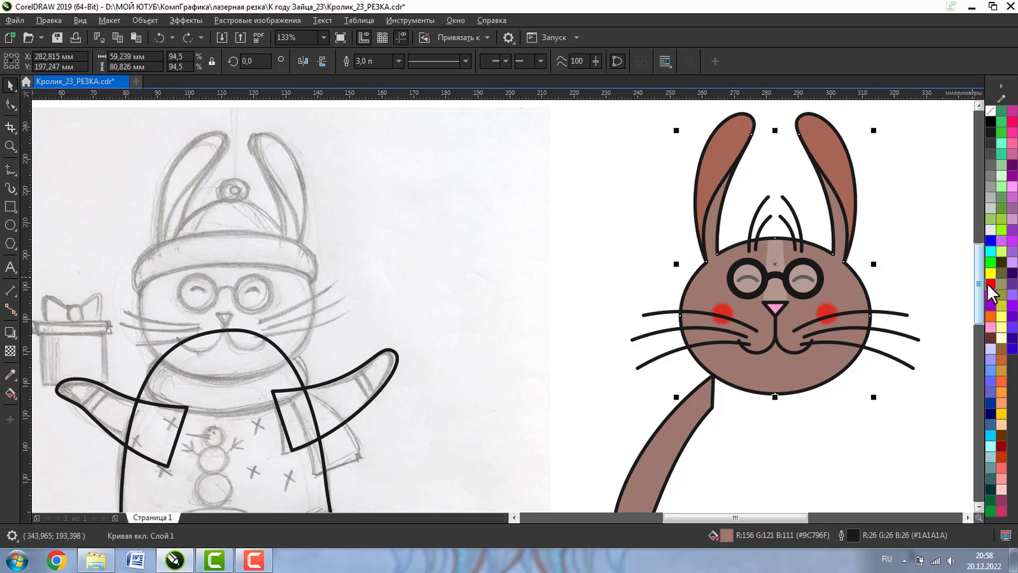
click(988, 284)
key(ctrl+z)
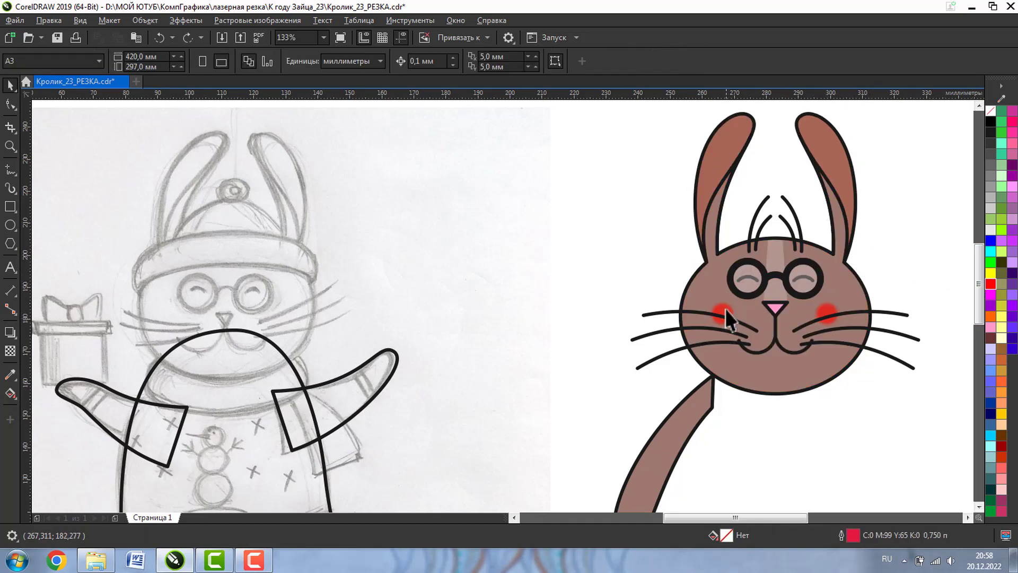
Delete the red cheeks and the light forehead stripe from the brown rabbit's face
click(724, 308)
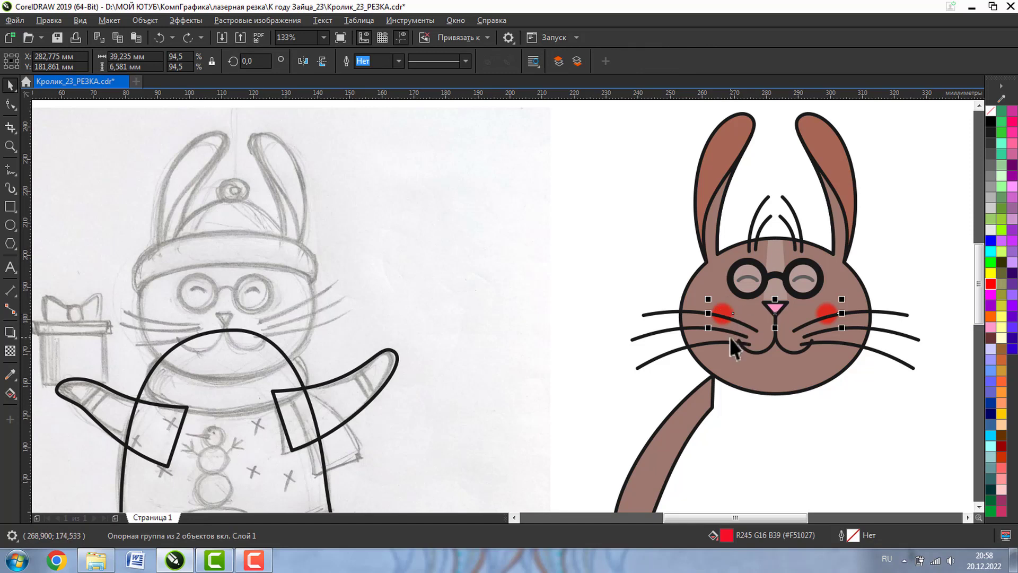
key(Delete)
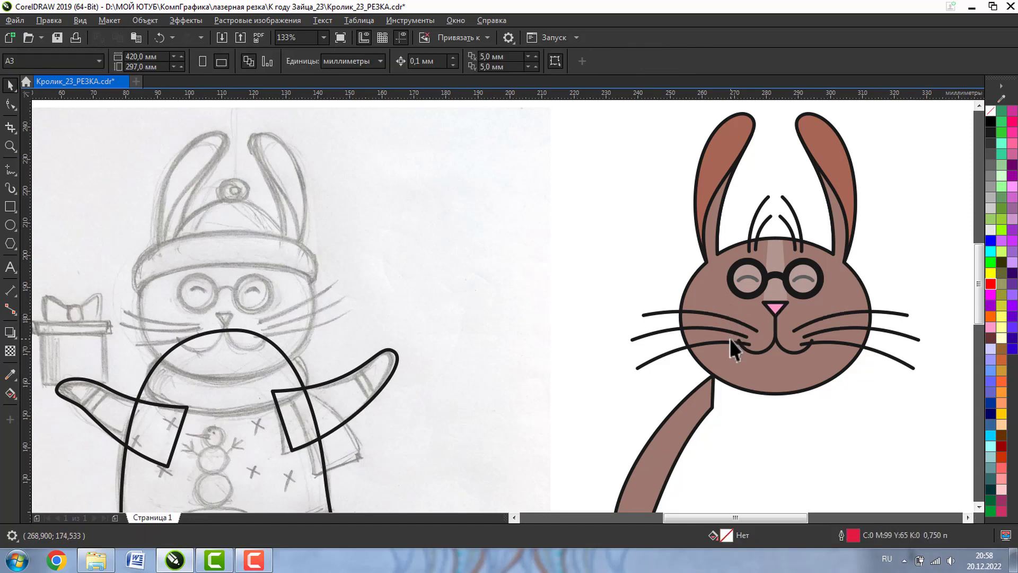
click(775, 250)
key(Delete)
Delete both light lens circles from the glasses and move the hair tuft off the head into the empty area beyond the ears
click(757, 278)
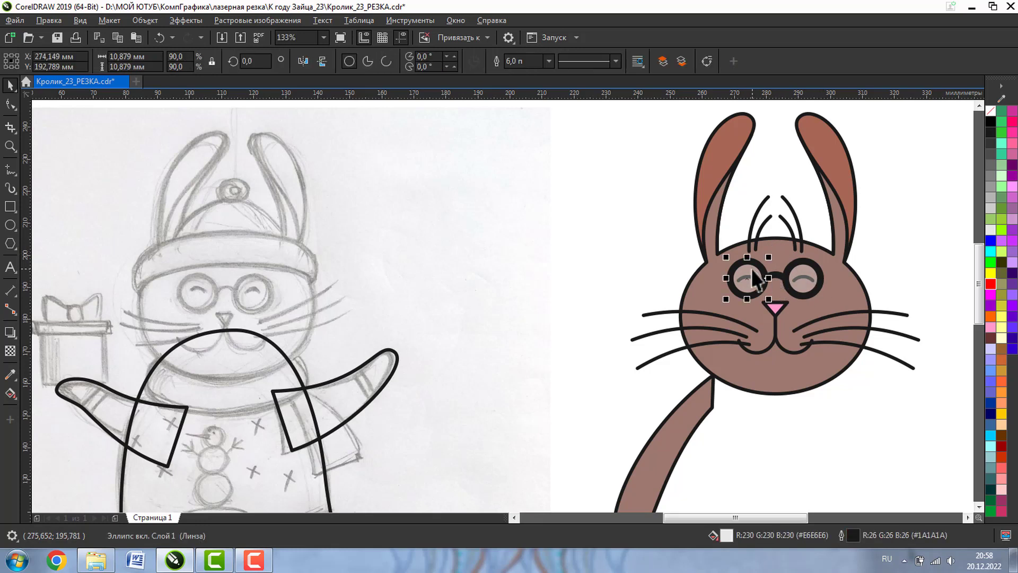
drag(753, 269, 687, 250)
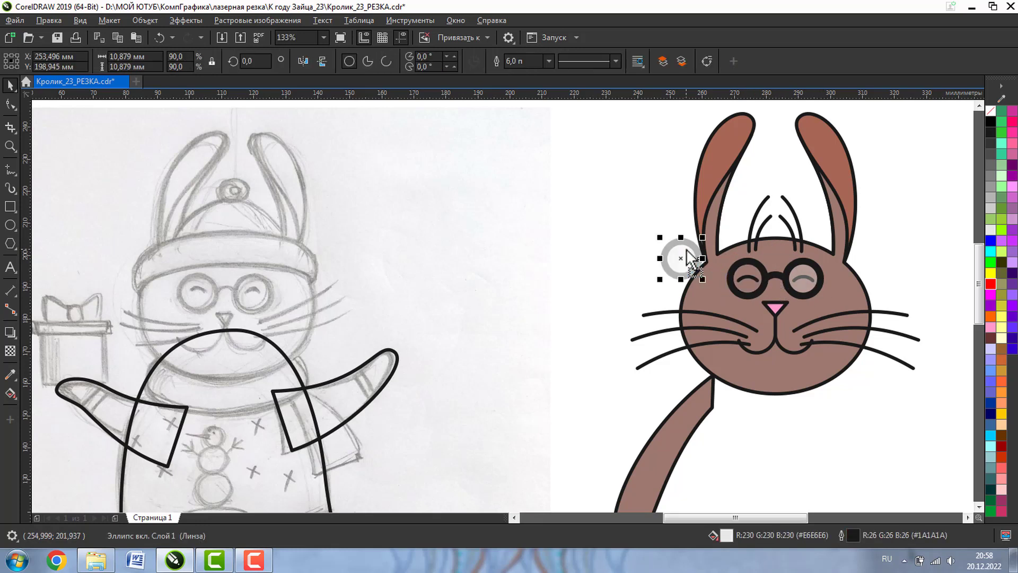
key(Delete)
drag(816, 275, 884, 249)
click(938, 290)
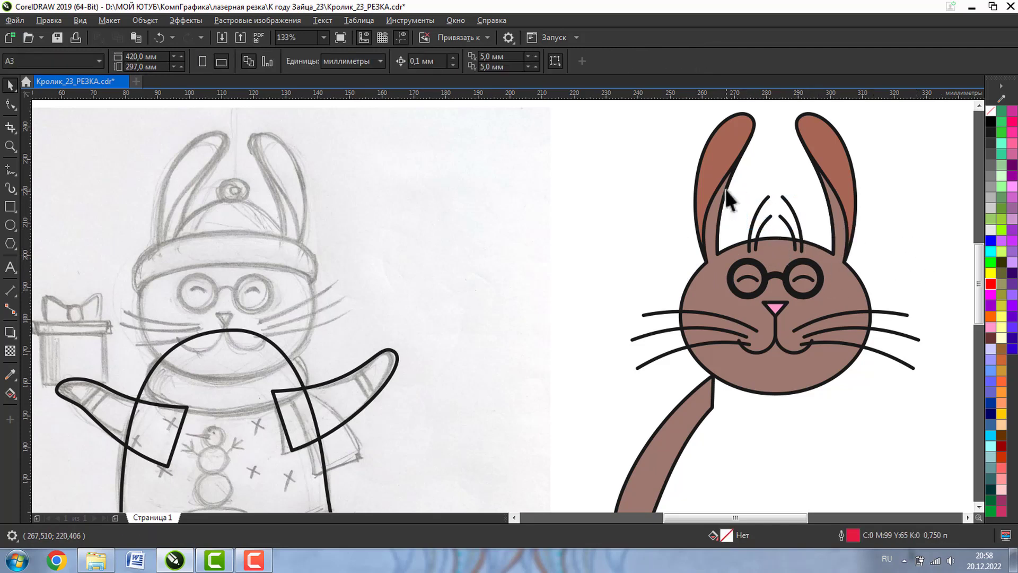
drag(727, 187, 952, 138)
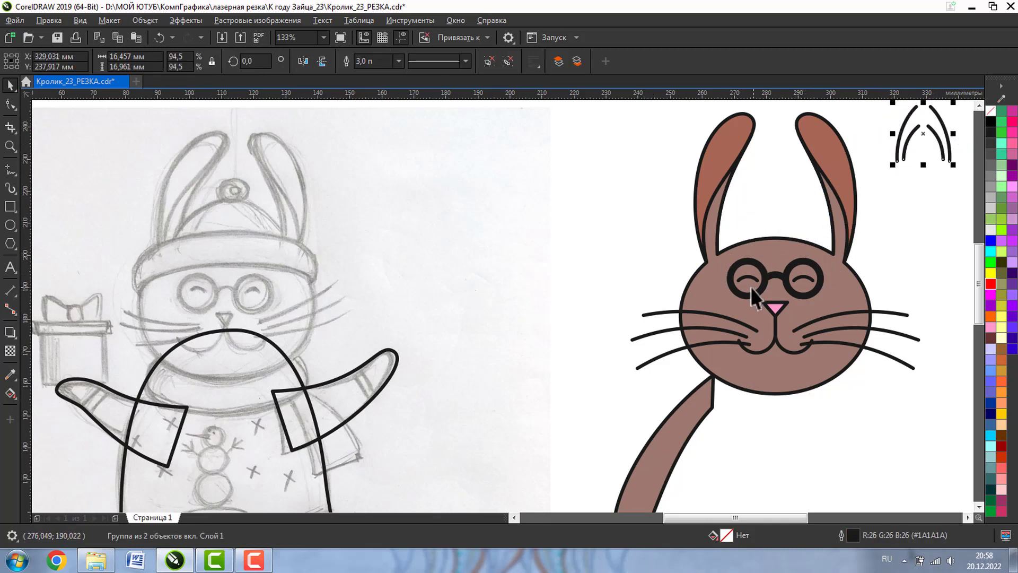
click(908, 288)
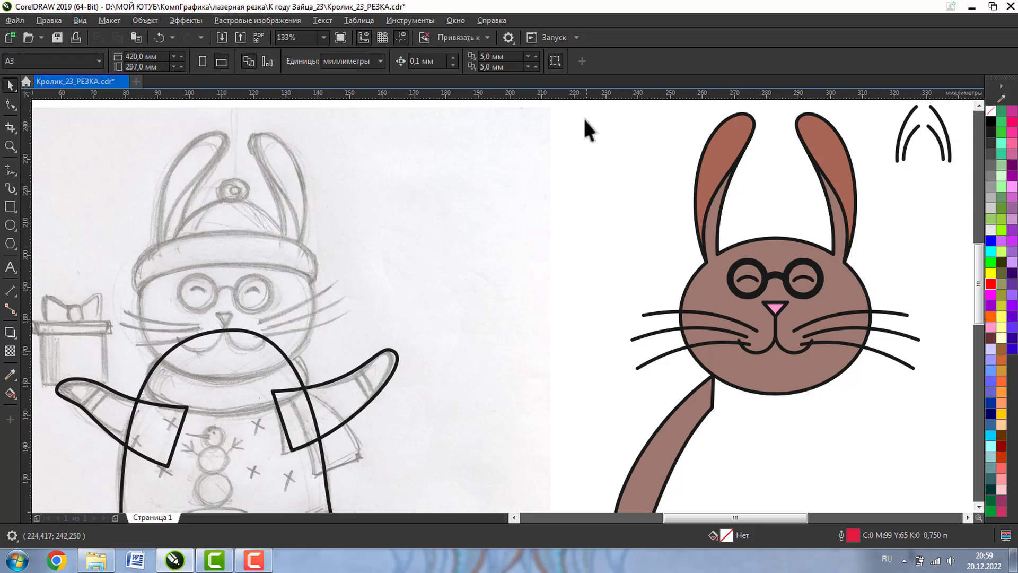
drag(572, 112, 844, 374)
mouse_move(784, 274)
mouse_down()
mouse_move(643, 255)
mouse_move(547, 261)
mouse_move(515, 320)
mouse_move(550, 249)
mouse_move(531, 291)
mouse_up()
key(ctrl+z)
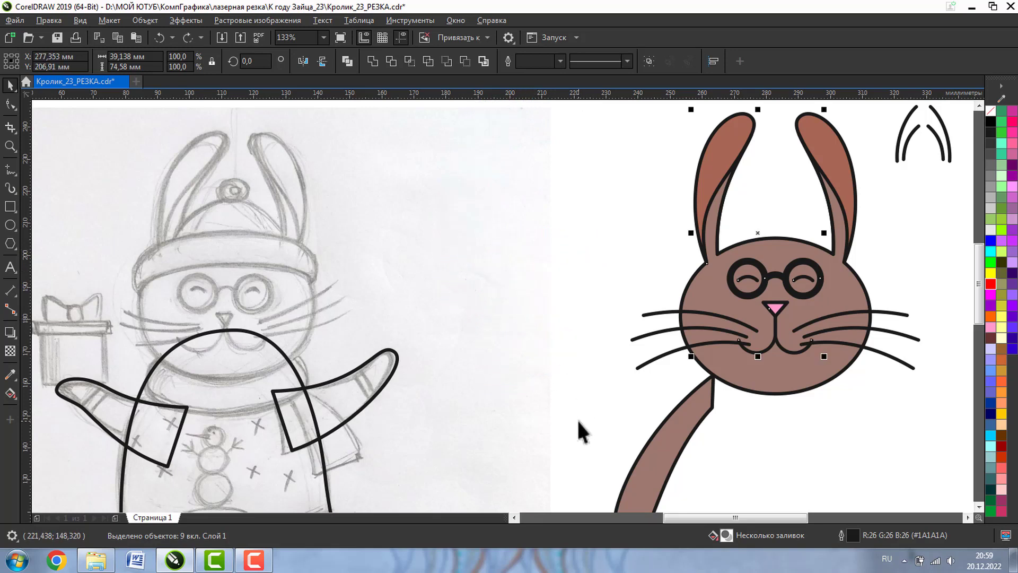
Move the head with its ears, glasses and eyes onto the sketched head, leaving the nose, mouth and whiskers in place
click(584, 180)
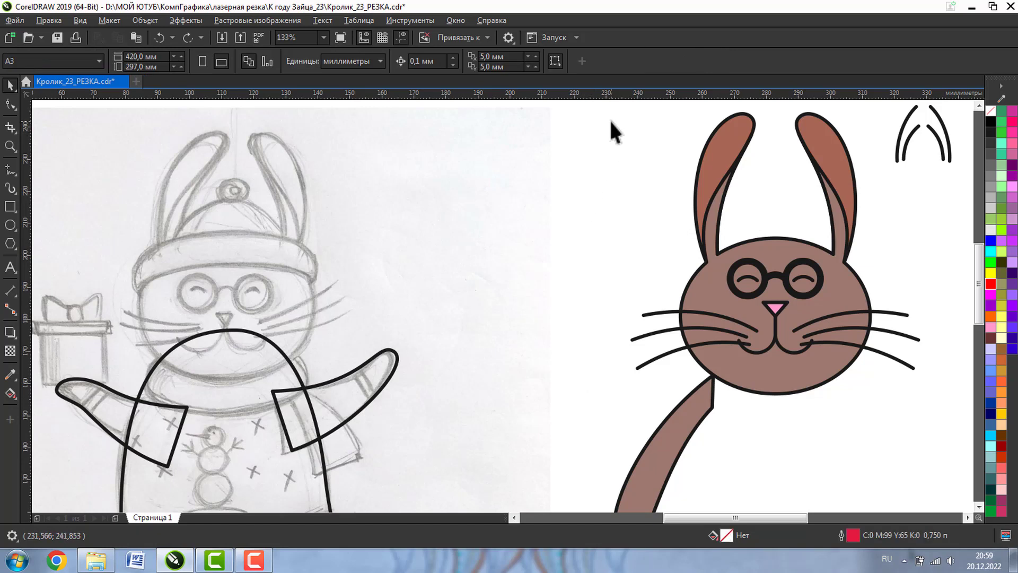
drag(612, 121, 868, 294)
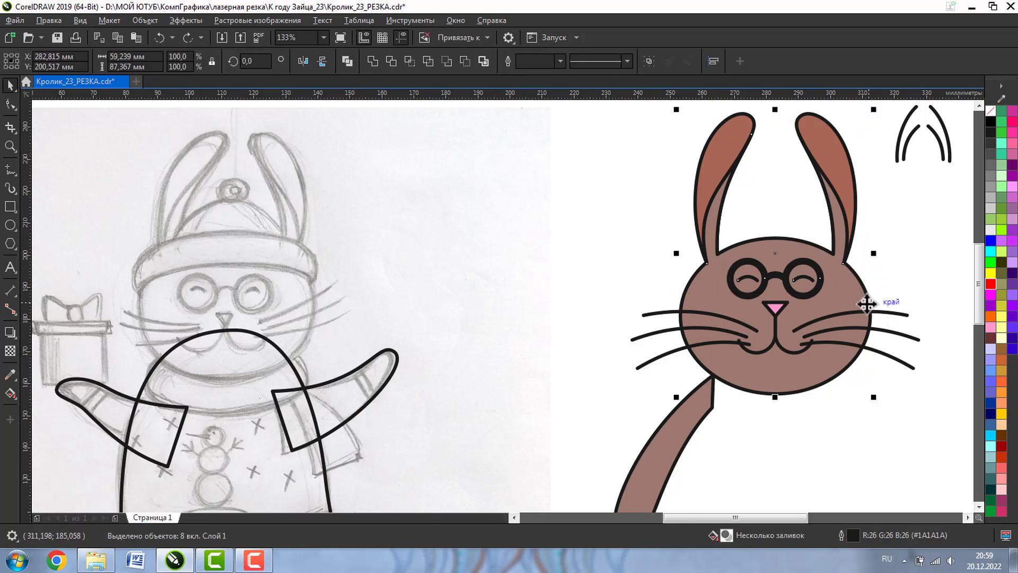
mouse_move(861, 289)
mouse_down()
mouse_move(386, 249)
mouse_move(318, 276)
mouse_move(320, 288)
mouse_move(317, 272)
mouse_up()
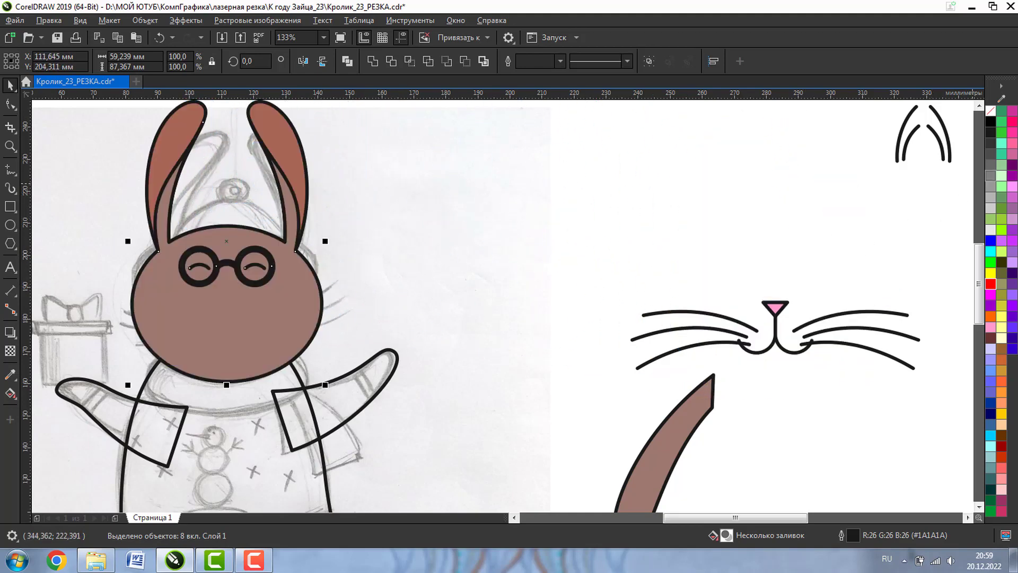
Select the nose, mouth and whiskers together with the head parts and scale everything down proportionally until the head is about 56 mm wide
click(978, 106)
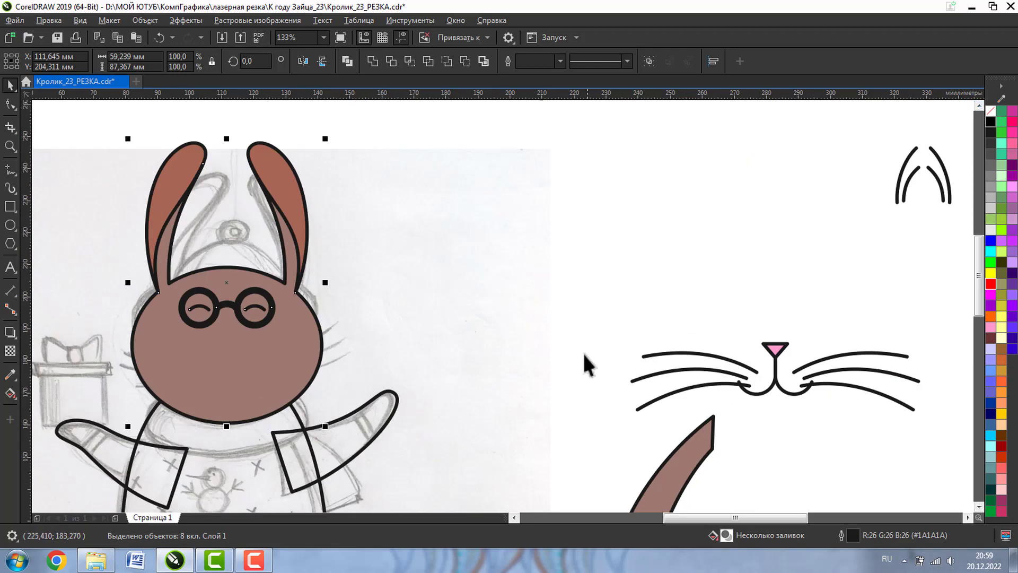
drag(576, 289, 931, 420)
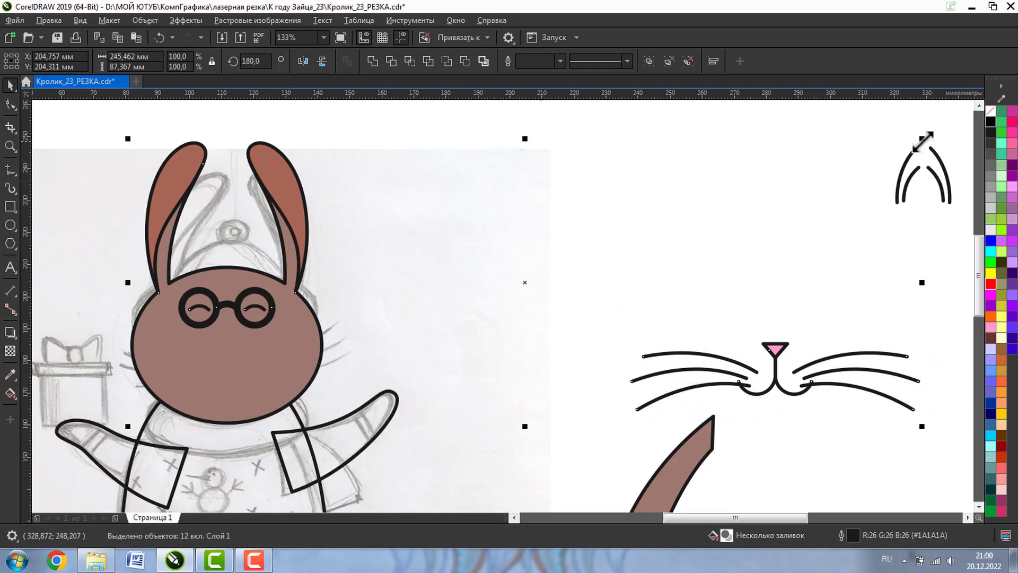
drag(923, 139, 895, 165)
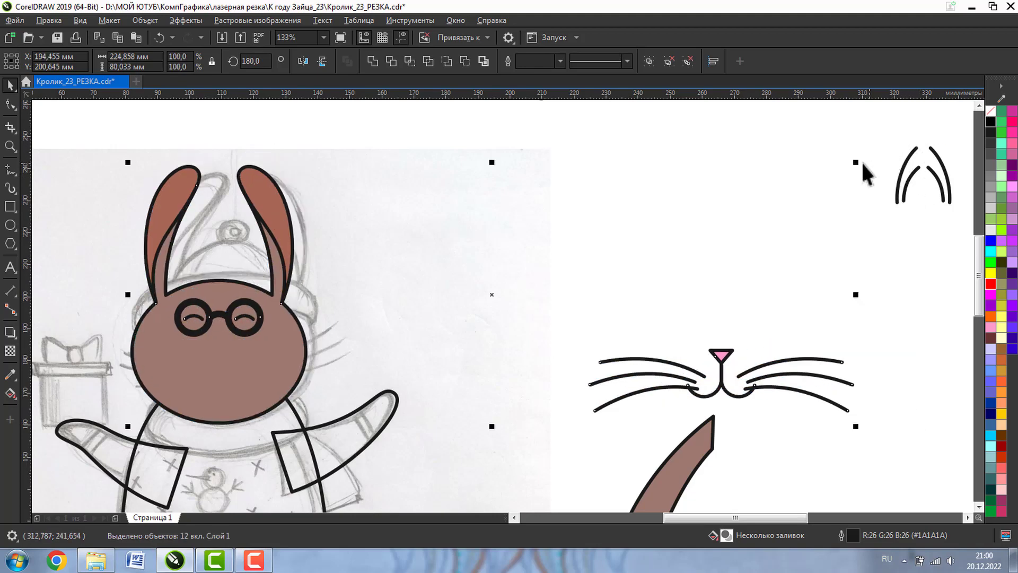
key(ctrl+z)
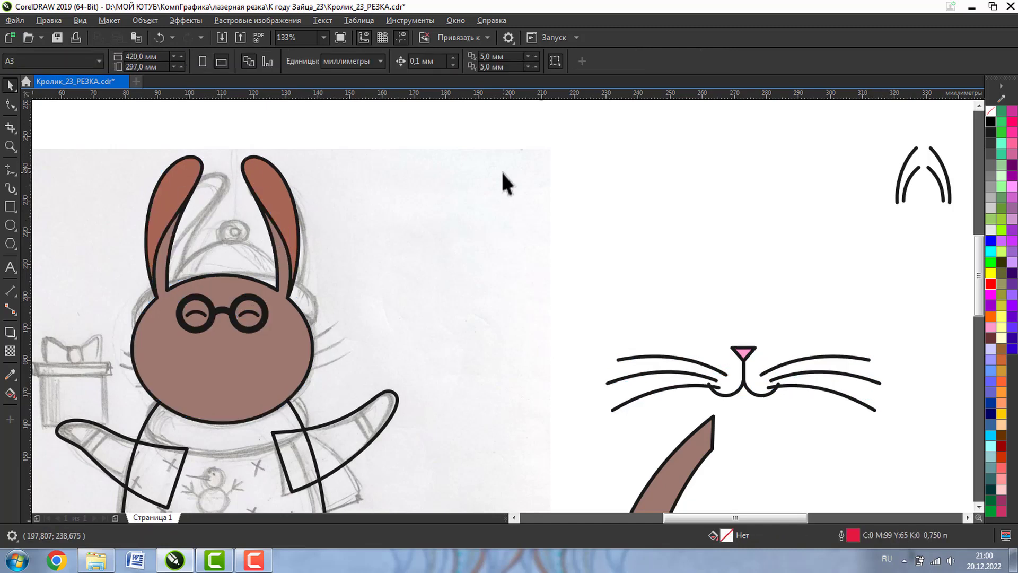
Remove the brown fill from the head shape so that only its outline covers the sketch
click(198, 376)
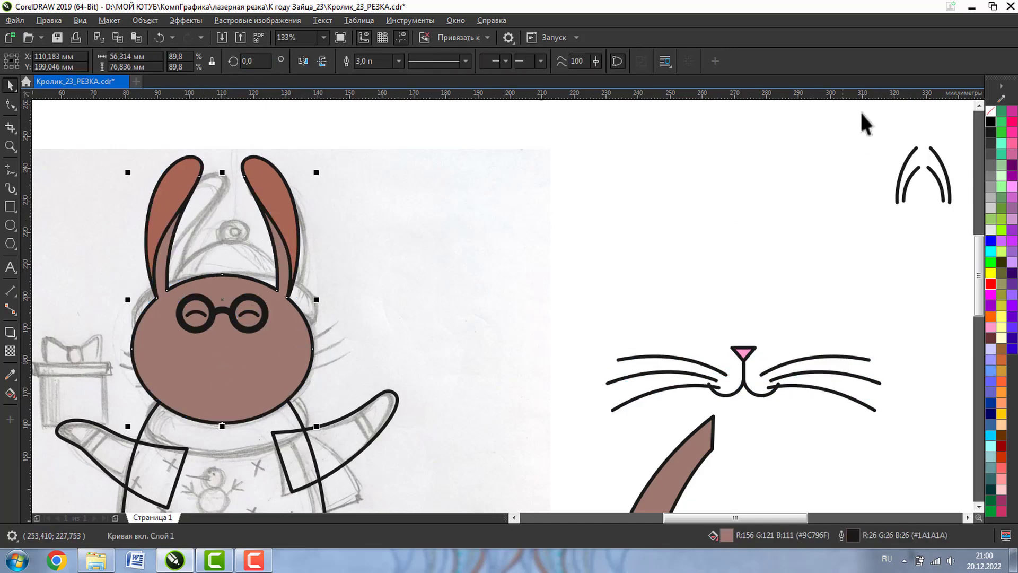
click(991, 110)
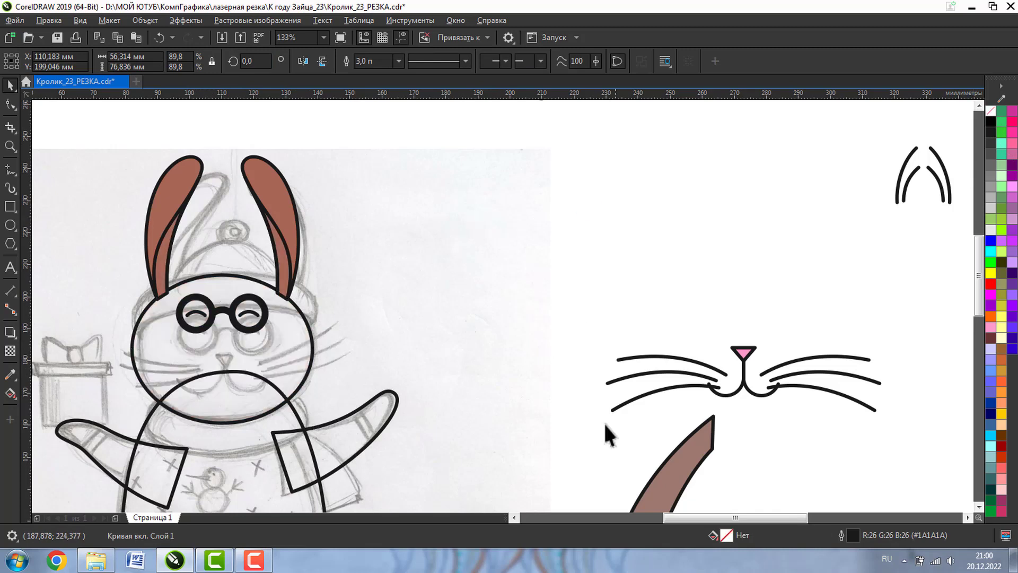
key(Escape)
Move the glasses and closed eyes down together onto the sketched glasses
drag(157, 349, 157, 348)
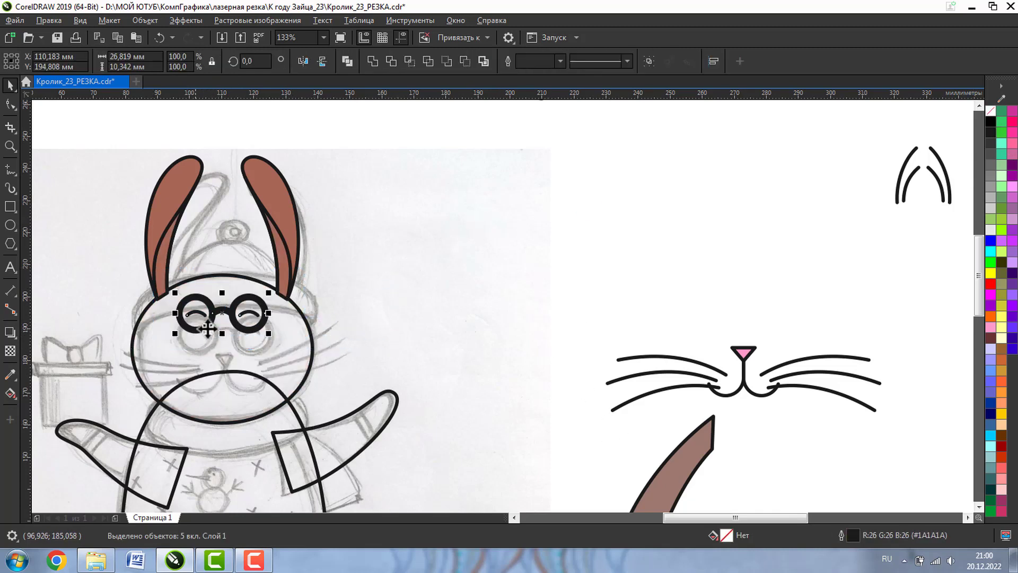
drag(223, 309, 225, 342)
key(Escape)
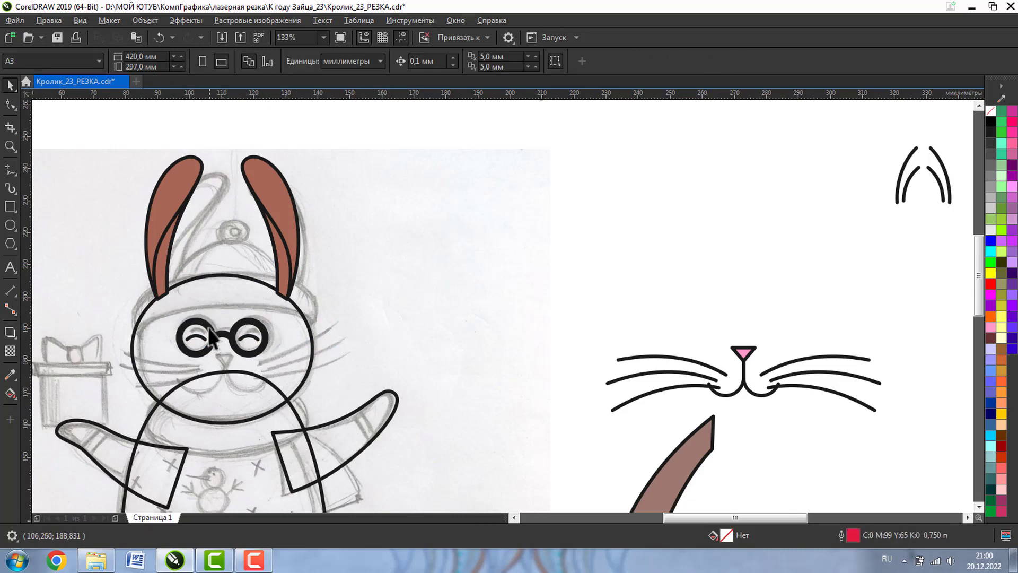
Draw an ellipse about 75 by 37 mm across the lower face and give it a 2 pt outline
click(303, 347)
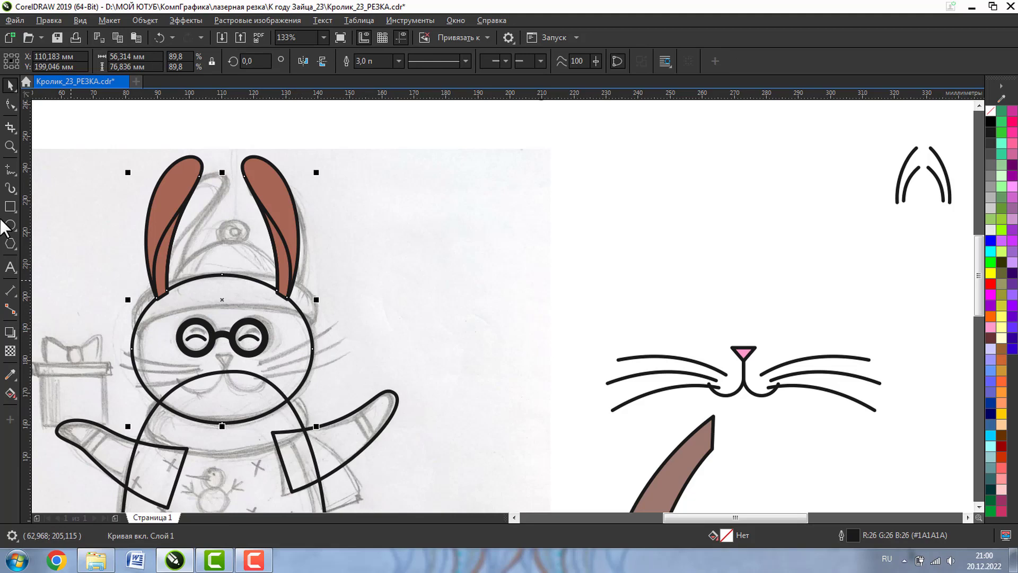
click(10, 146)
drag(77, 219, 413, 464)
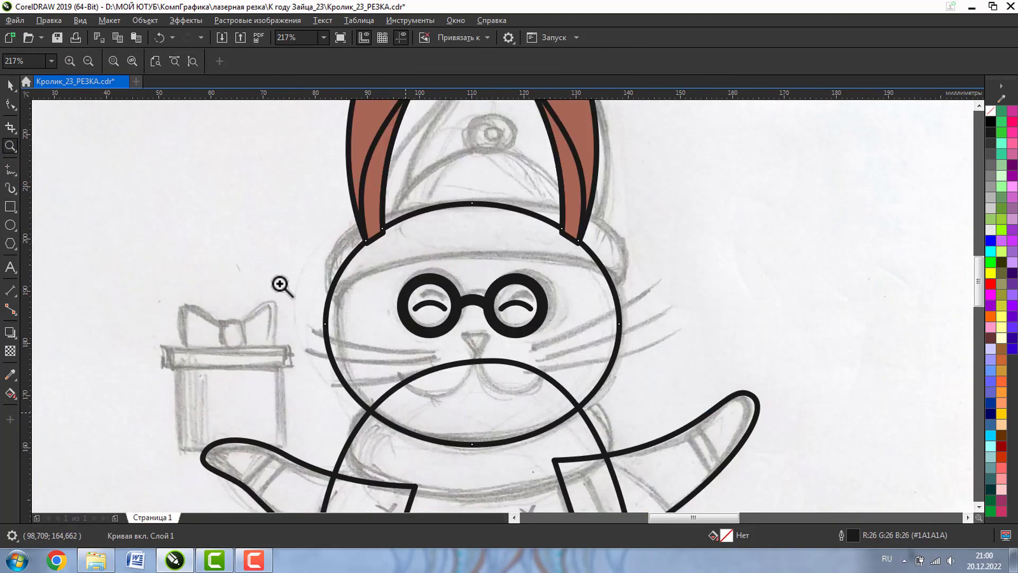
click(10, 224)
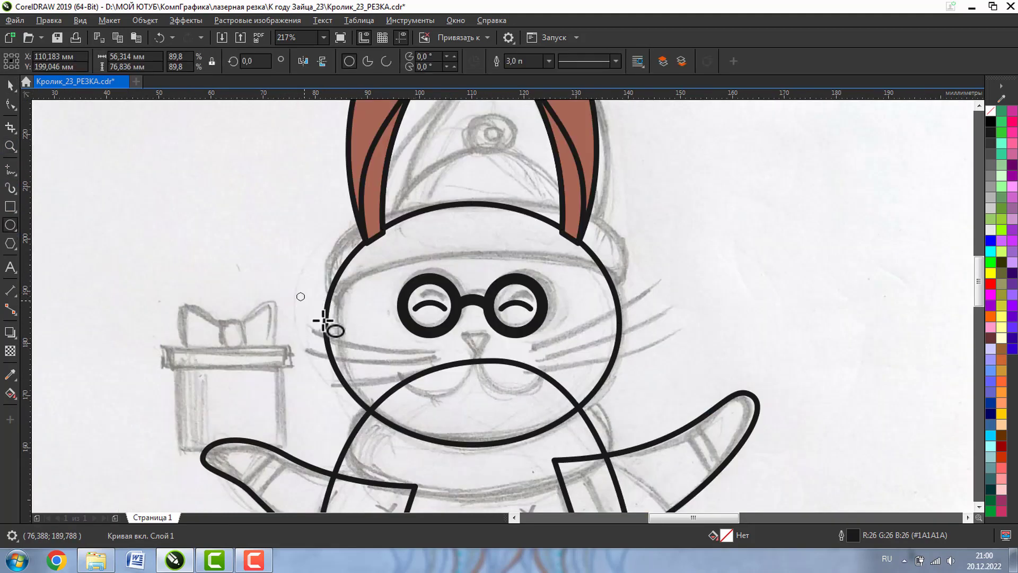
drag(293, 287, 692, 490)
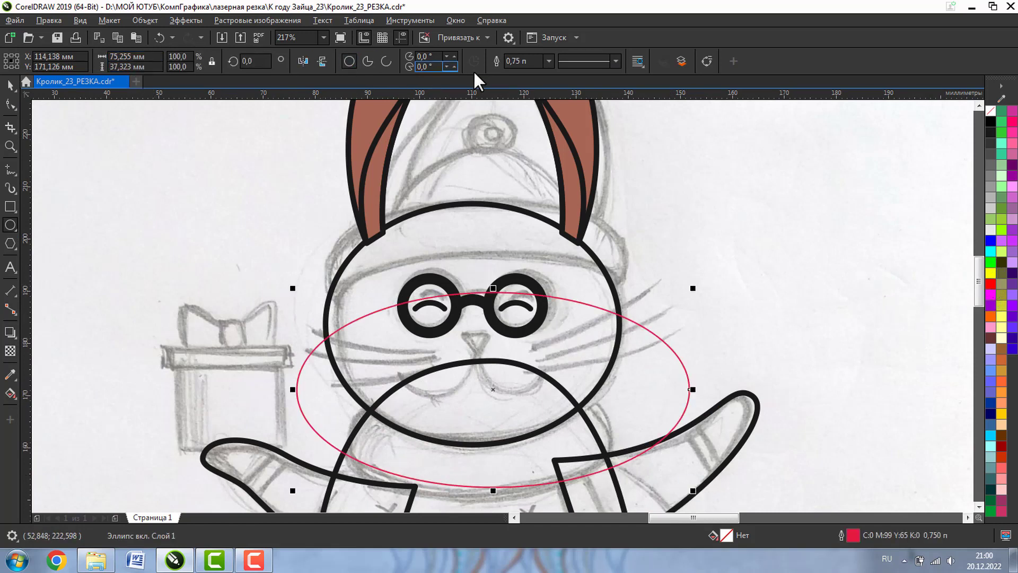
text(2)
key(Return)
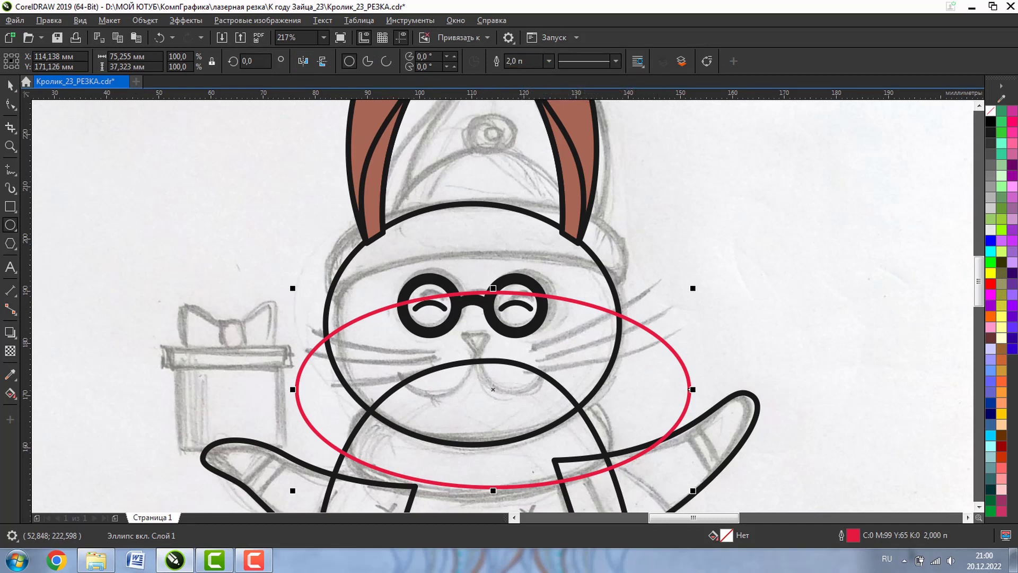
Resize the red ellipse to about 73 by 39 mm and move it so its upper arc follows the lower edge of the sketched hat brim
click(11, 84)
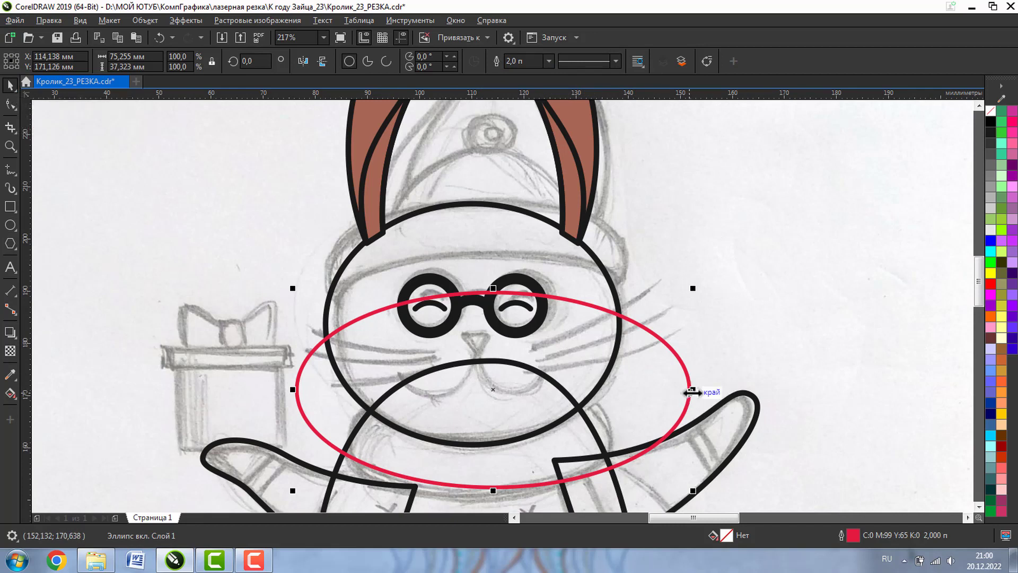
drag(692, 392, 643, 393)
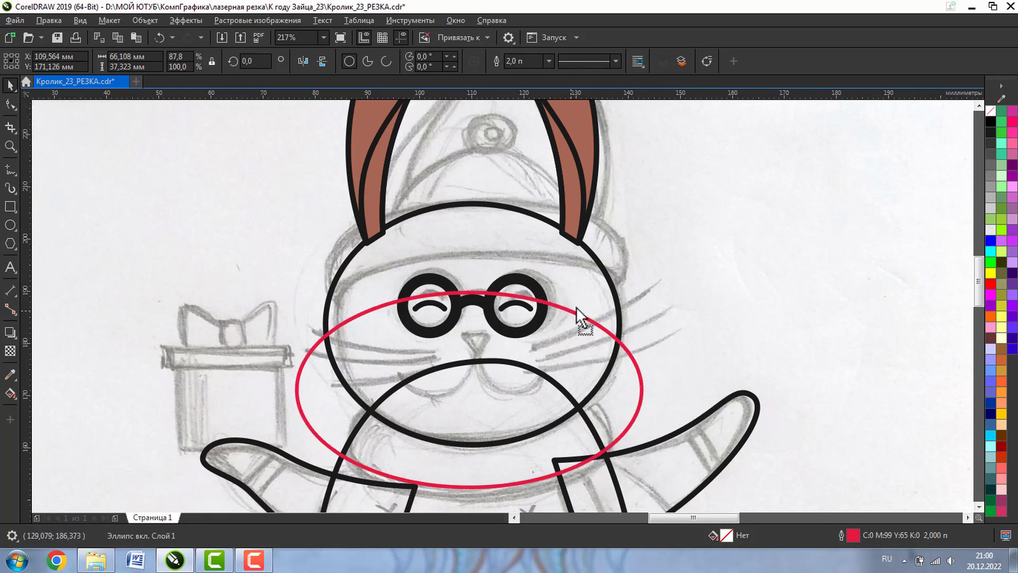
drag(577, 308, 586, 266)
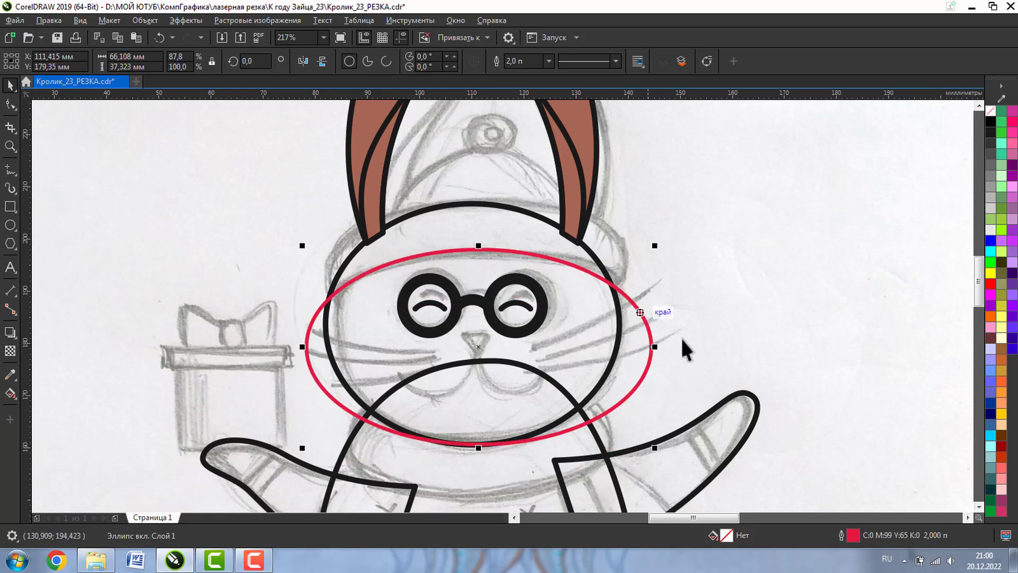
drag(654, 344, 690, 346)
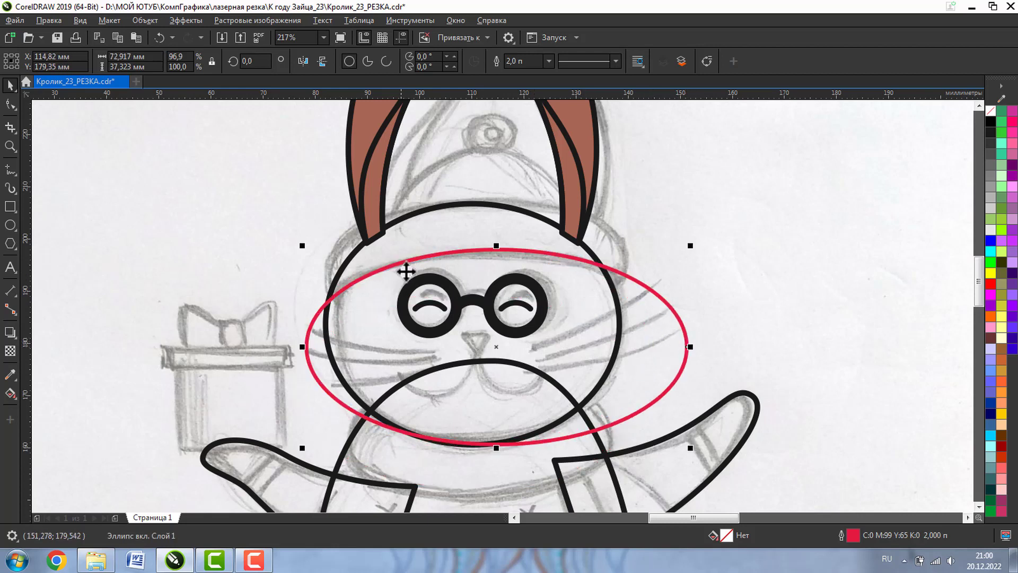
mouse_move(409, 267)
mouse_down()
mouse_move(398, 280)
mouse_move(395, 270)
mouse_up()
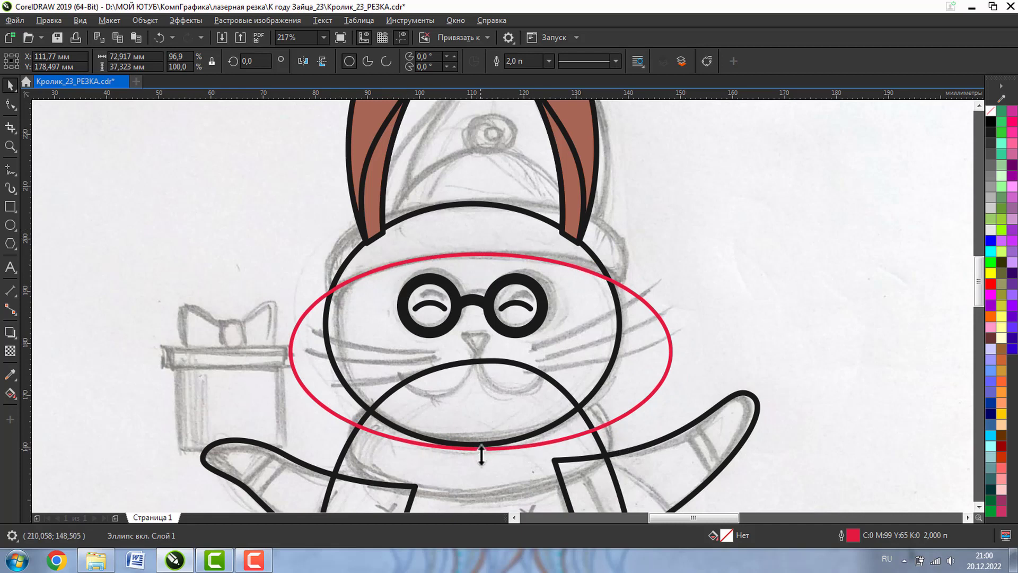
drag(481, 452, 480, 457)
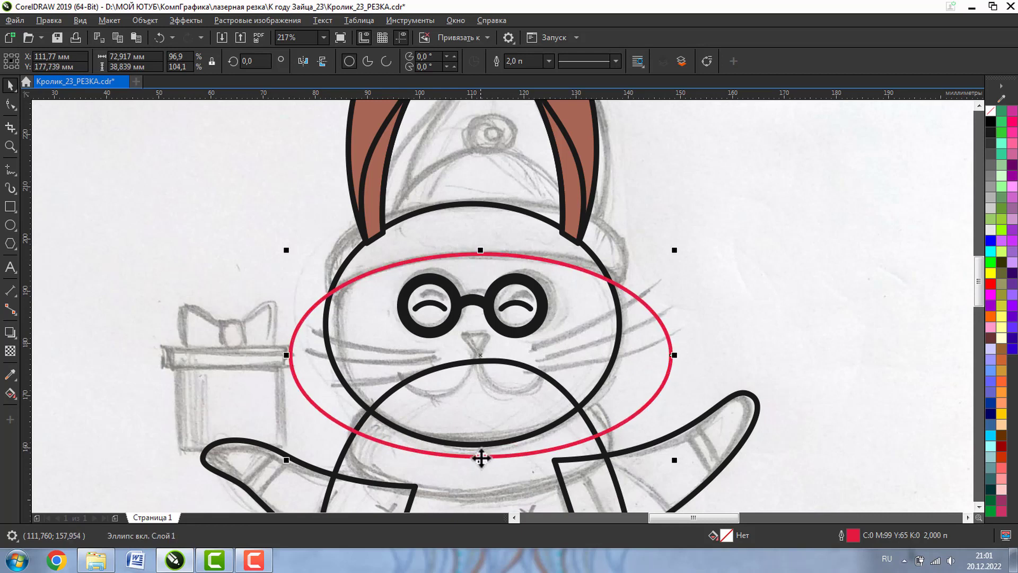
Align the centres of the red ellipse and the head outline horizontally
shift+click(449, 206)
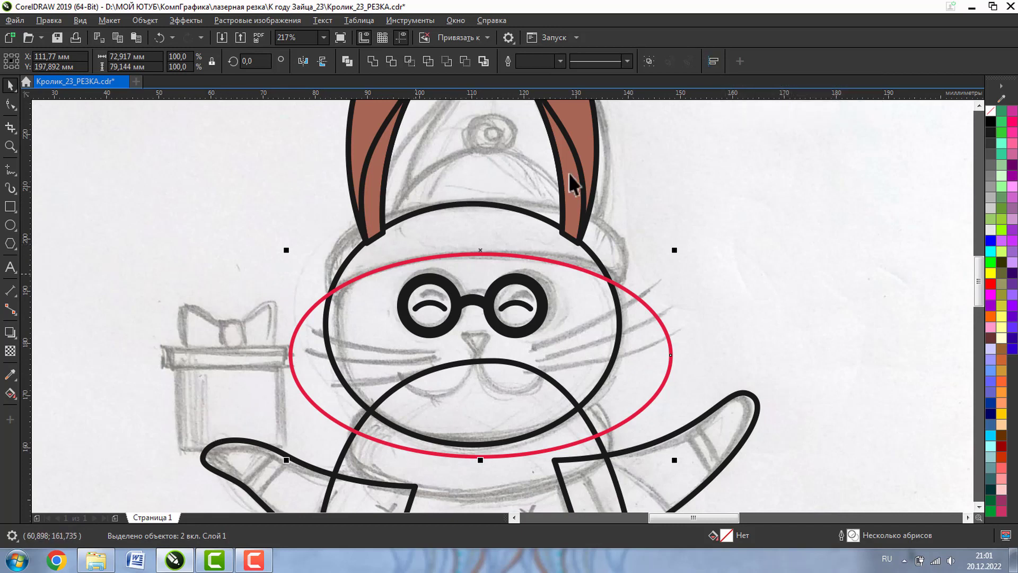
click(713, 62)
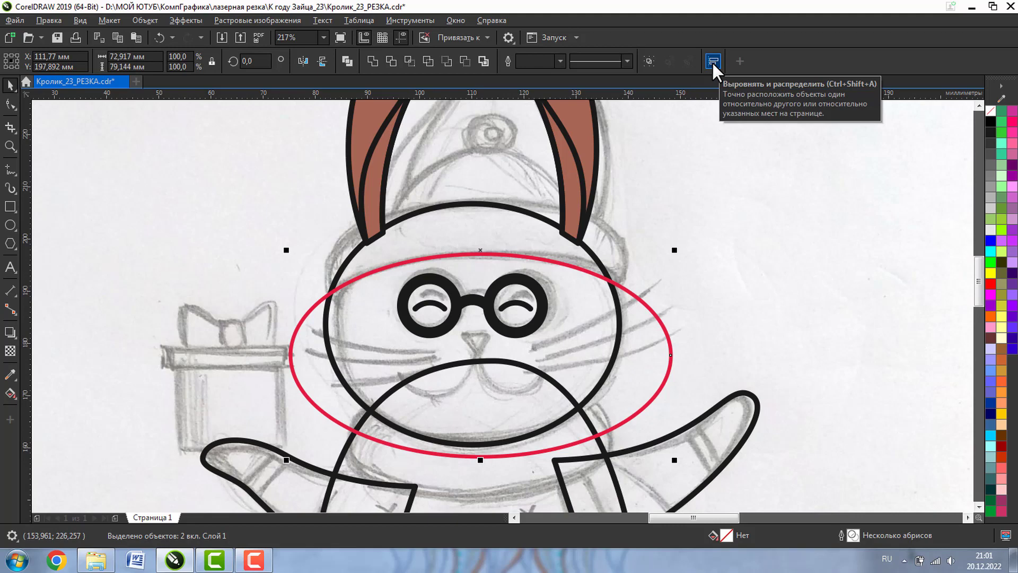
click(714, 61)
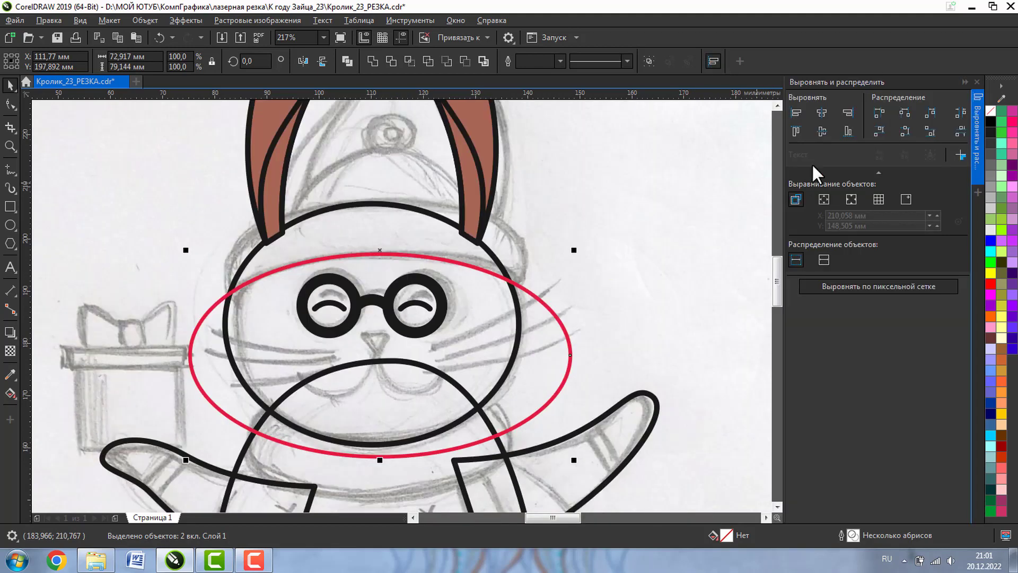
click(821, 112)
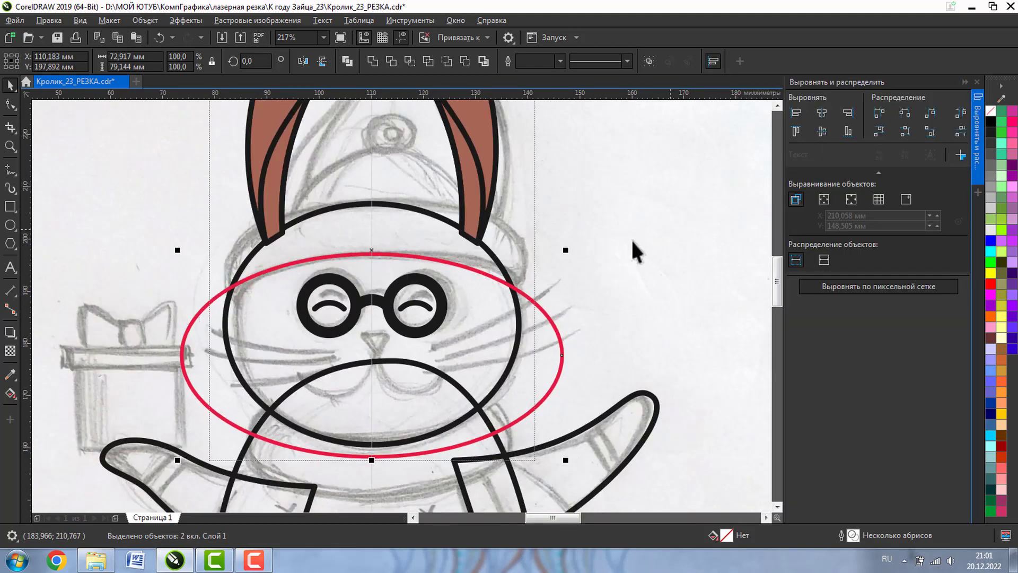
click(583, 317)
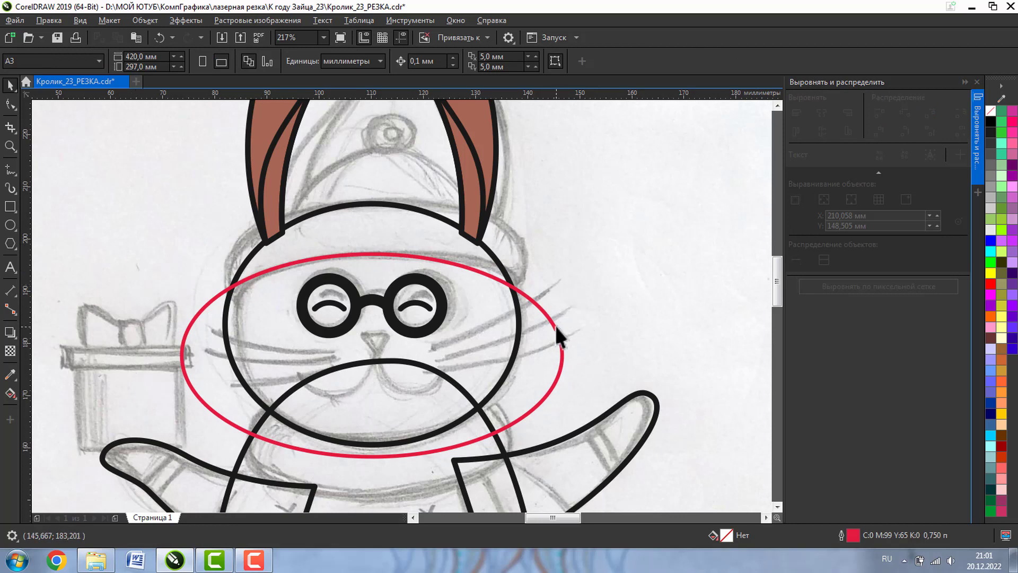
Duplicate the red ellipse upward and resize the copy to about 55 by 28 mm so its top follows the upper edge of the sketched brim
click(448, 261)
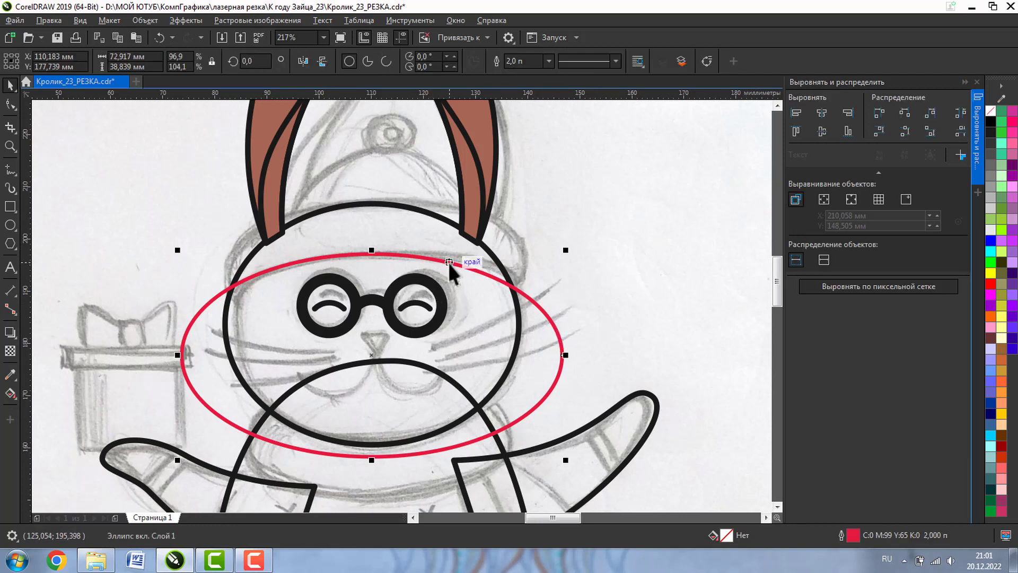
drag(559, 325, 518, 297)
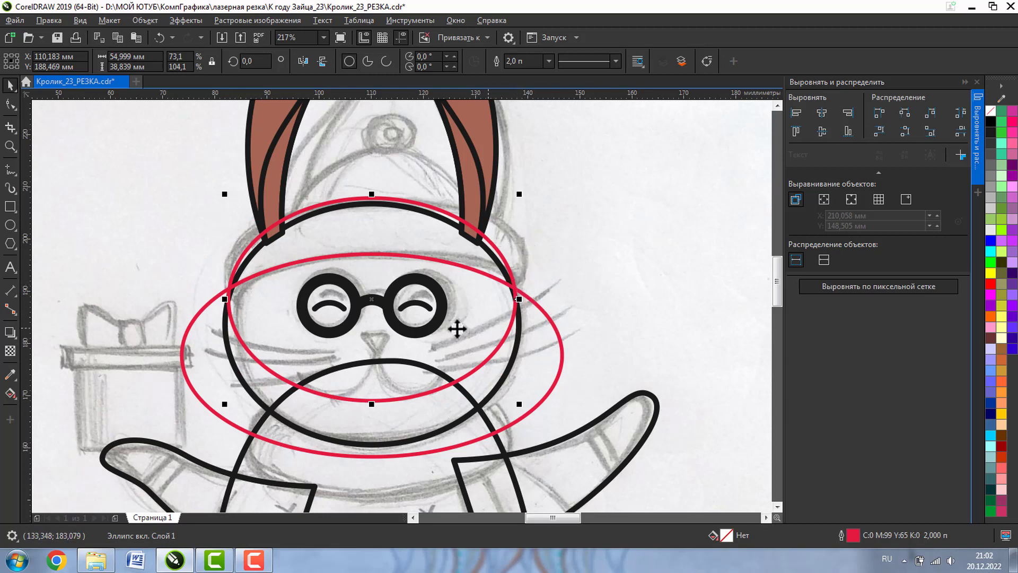
drag(371, 404, 387, 350)
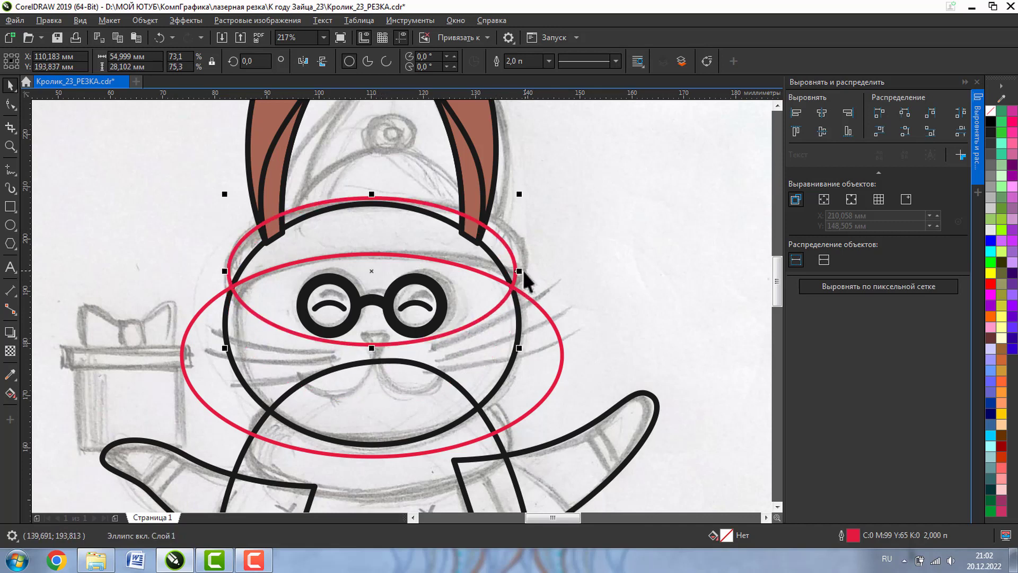
drag(519, 271, 519, 271)
Give the smaller ellipse over the hat brim a mint green outline (#66FFCC)
click(11, 146)
drag(232, 183, 580, 347)
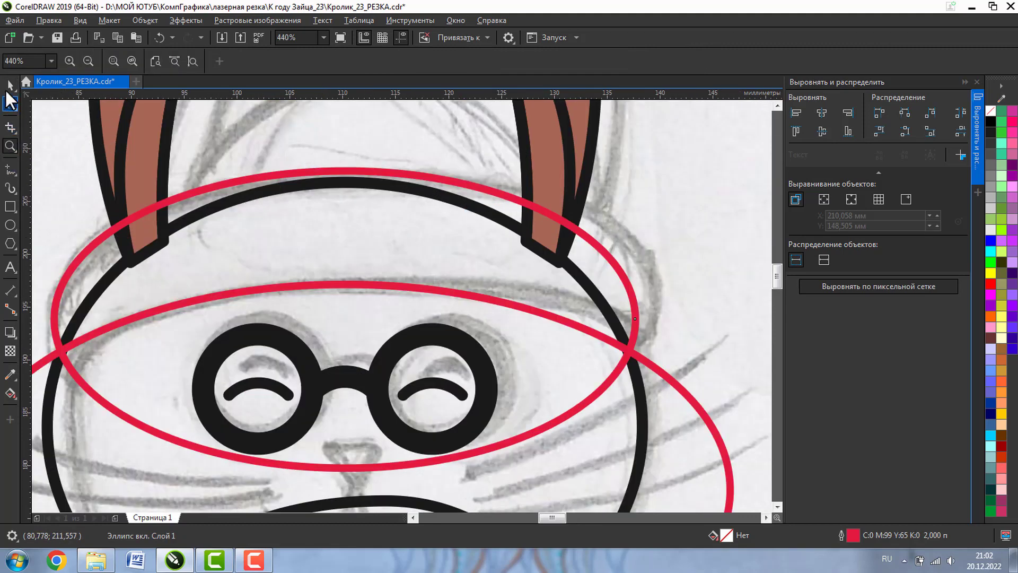
click(10, 85)
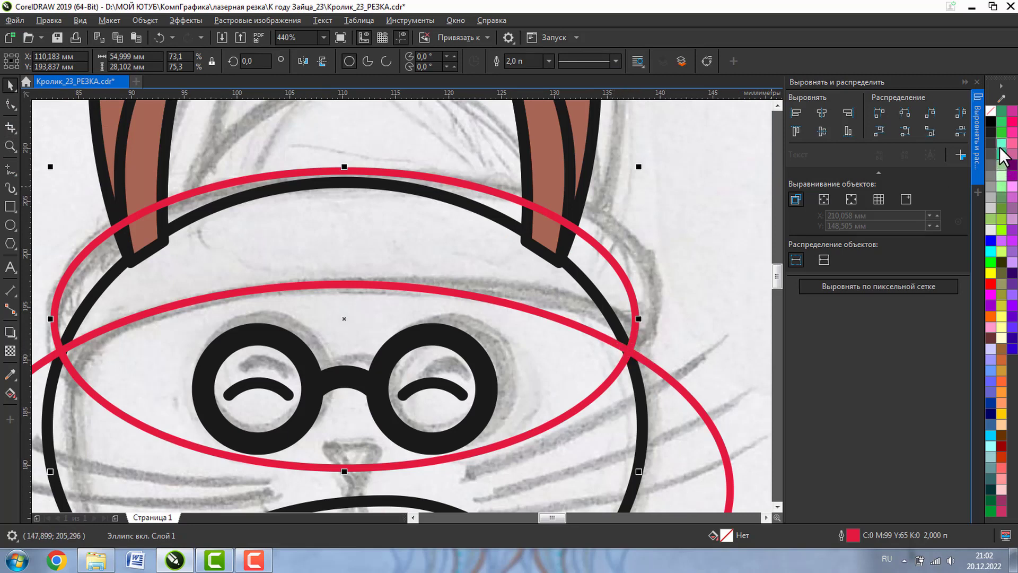
right_click(1001, 144)
click(673, 216)
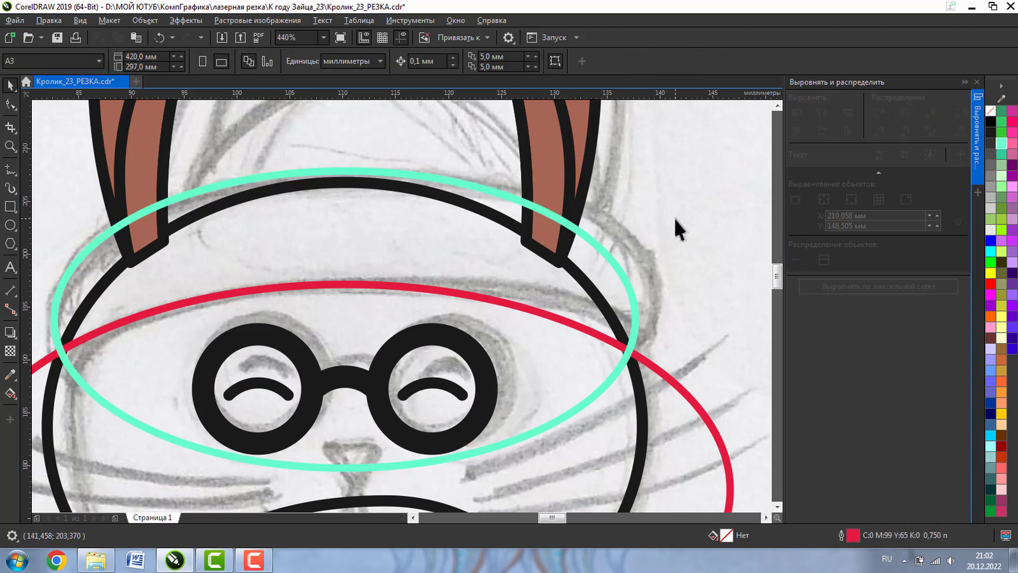
Subtract the large red ellipse from the mint ellipse to form the crescent-shaped hat brim
click(652, 367)
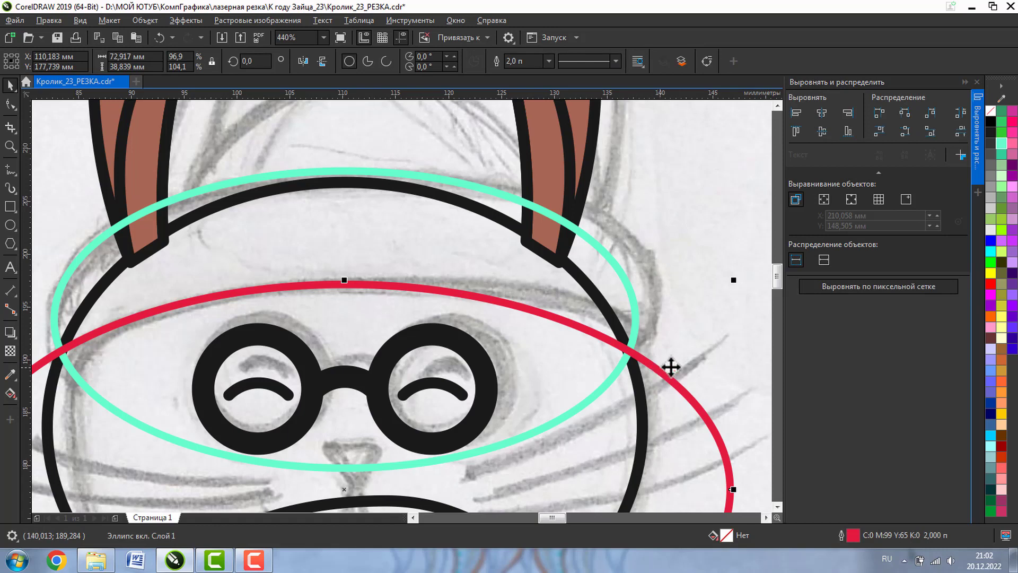
shift+click(516, 199)
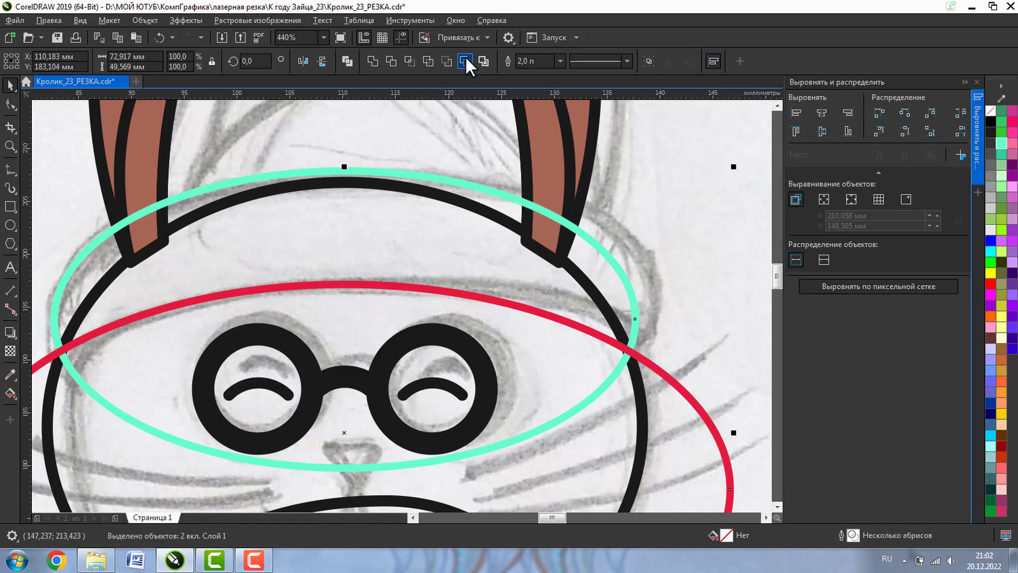
click(466, 61)
click(681, 194)
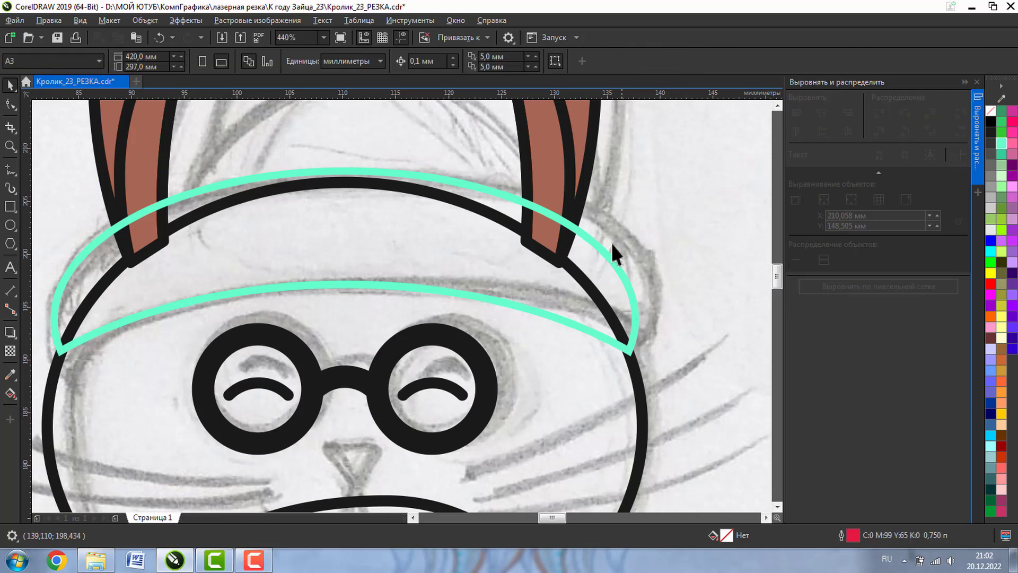
click(599, 246)
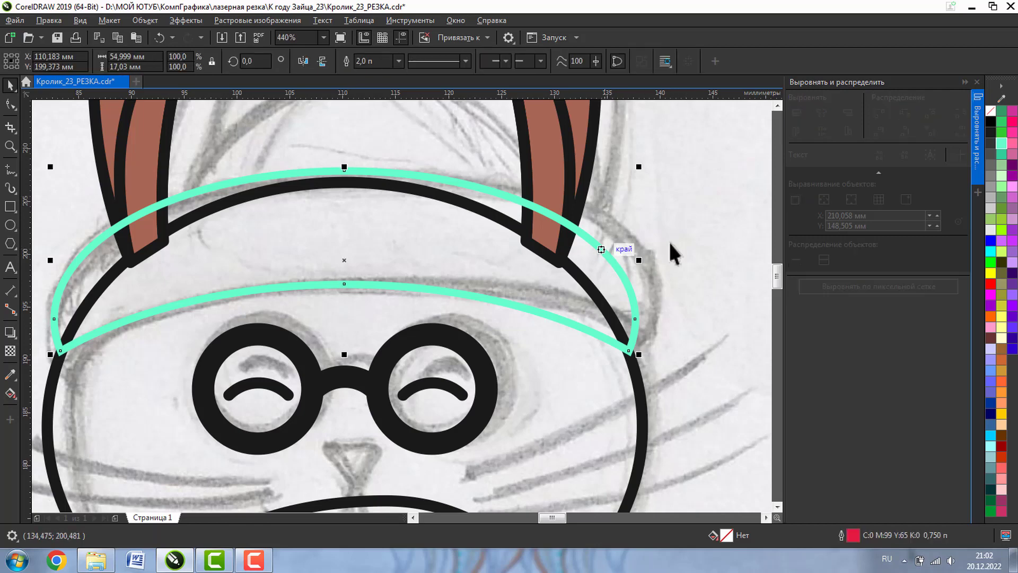
Try moving the head outline up to the hat, and undo the changes back to the two whole ellipses
click(10, 144)
click(88, 61)
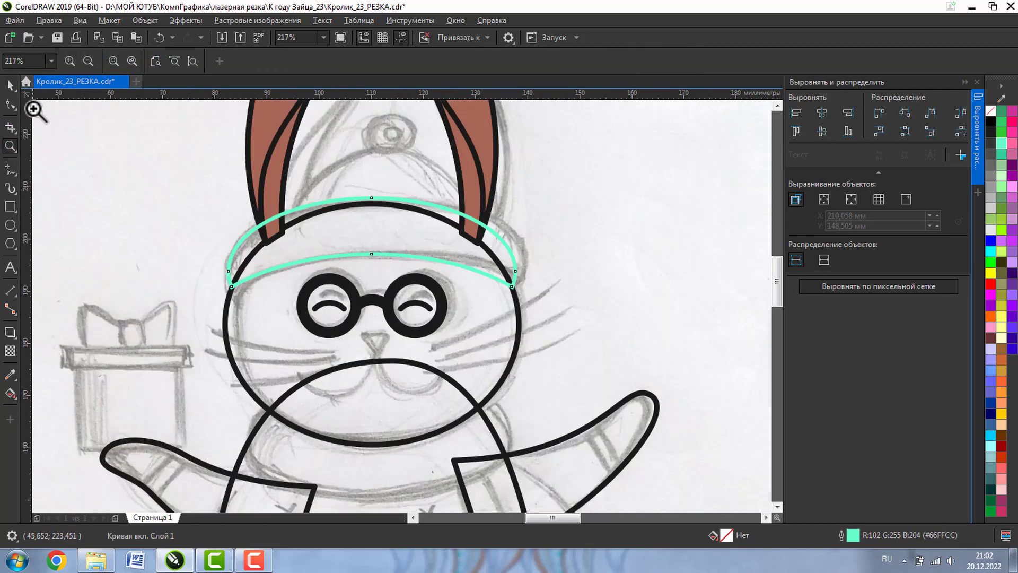
click(9, 85)
click(543, 171)
click(517, 327)
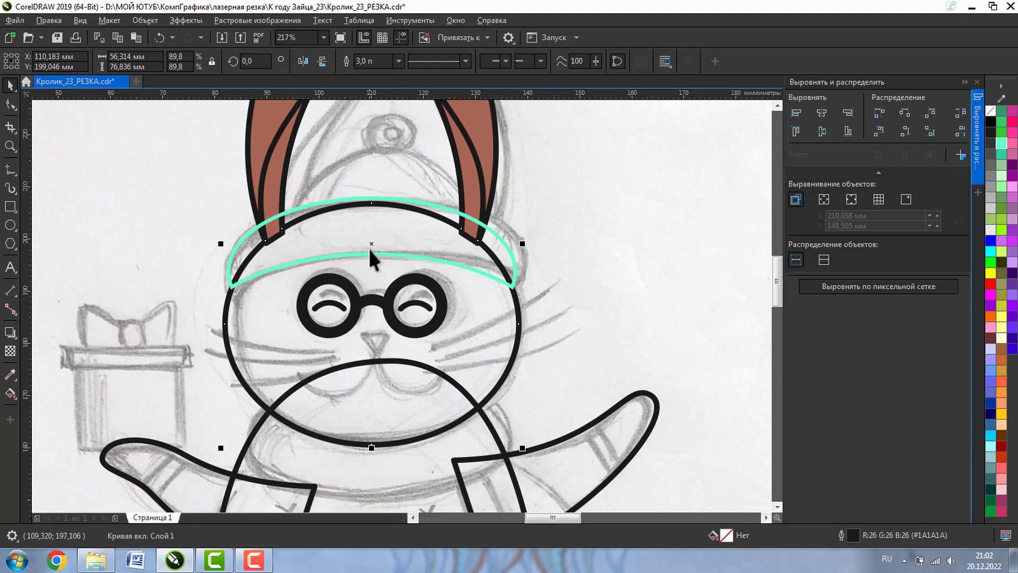
drag(233, 330, 231, 296)
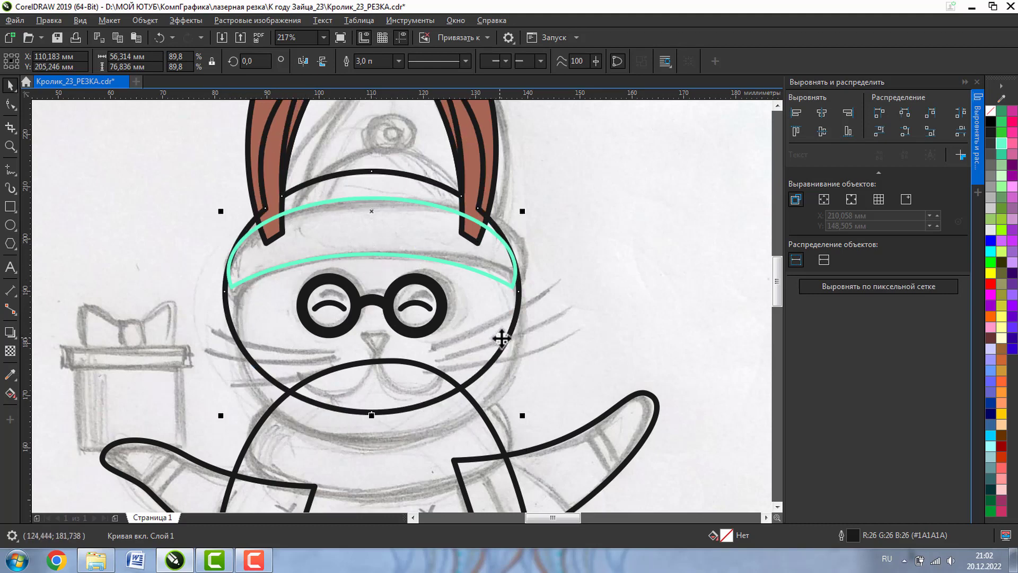
key(ctrl+z)
click(601, 220)
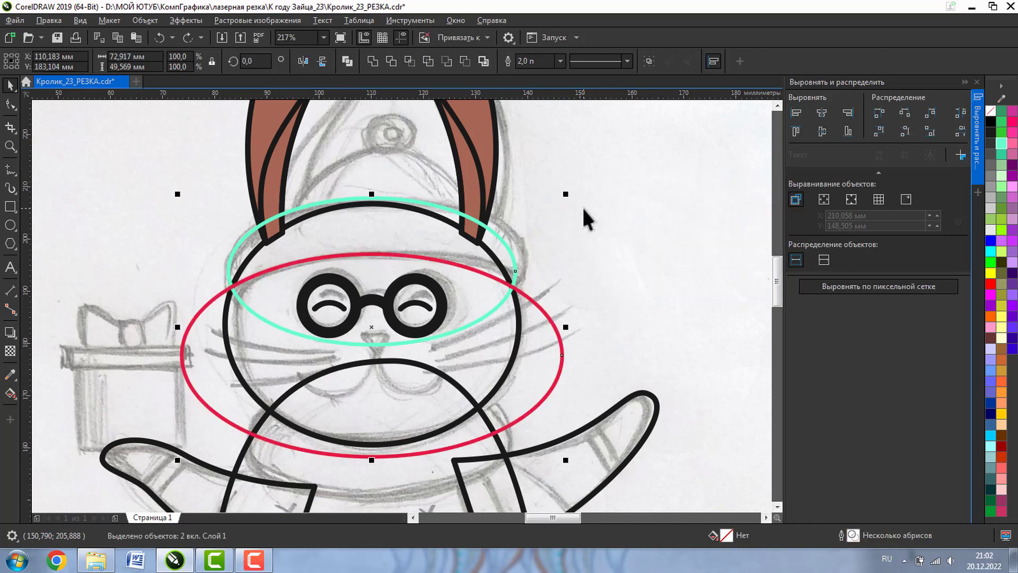
Duplicate the mint ellipse upward onto the sketched hat crown and narrow the copy to about 35 mm
click(583, 205)
click(413, 200)
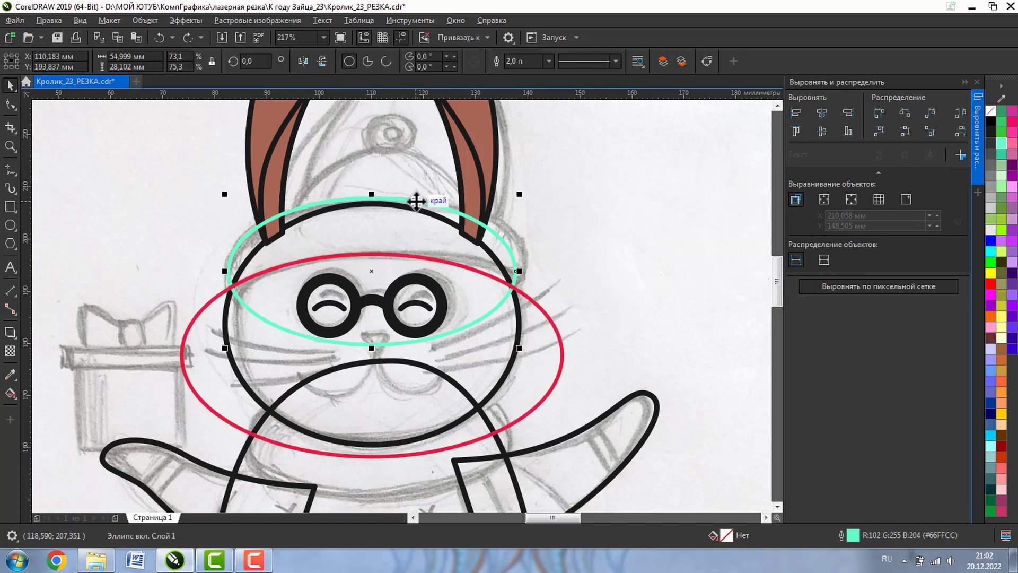
drag(416, 200, 419, 150)
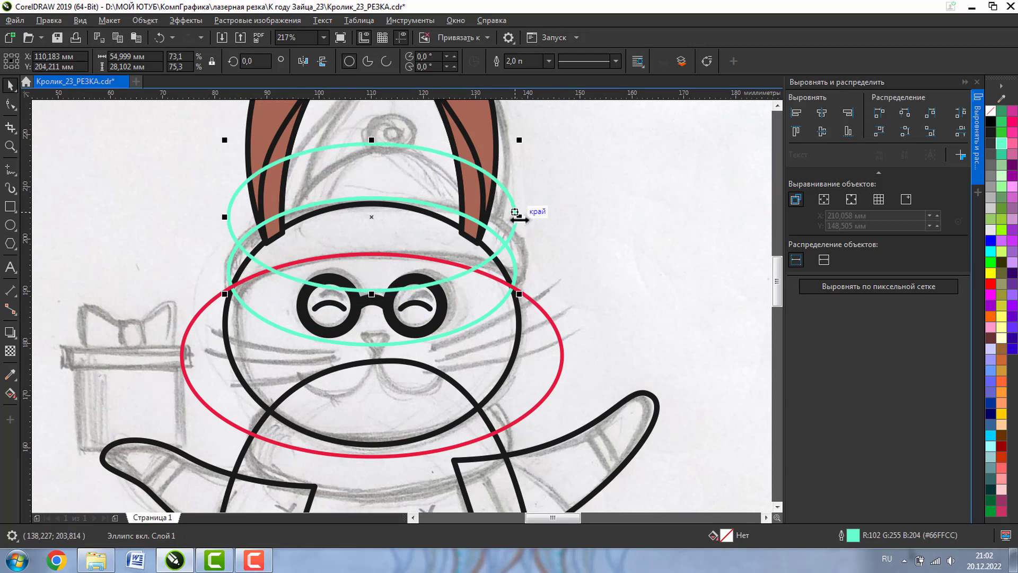
drag(519, 218, 464, 216)
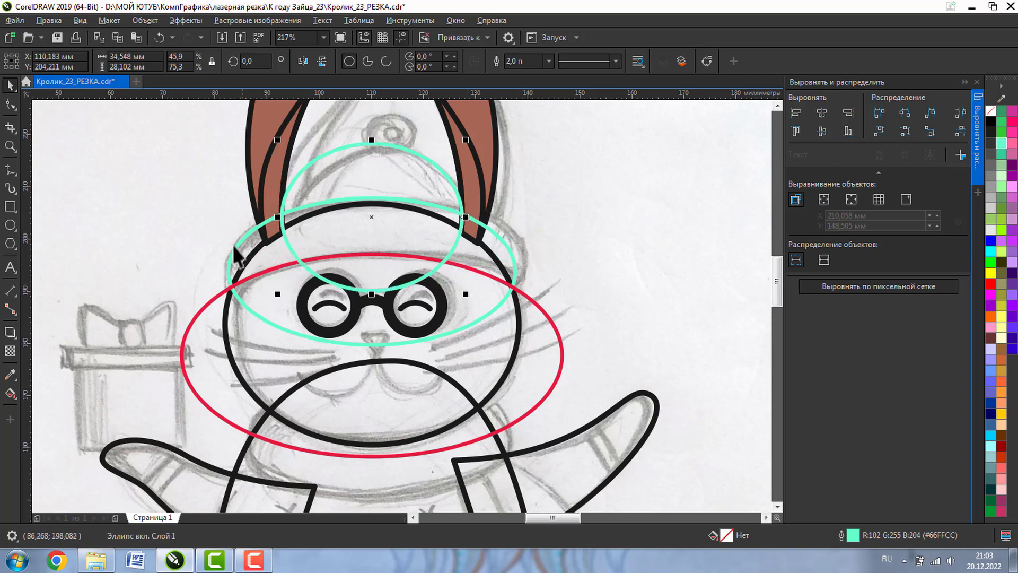
Cut the red ellipse out of the lower mint ellipse, leaving a crescent for the hat brim
click(201, 309)
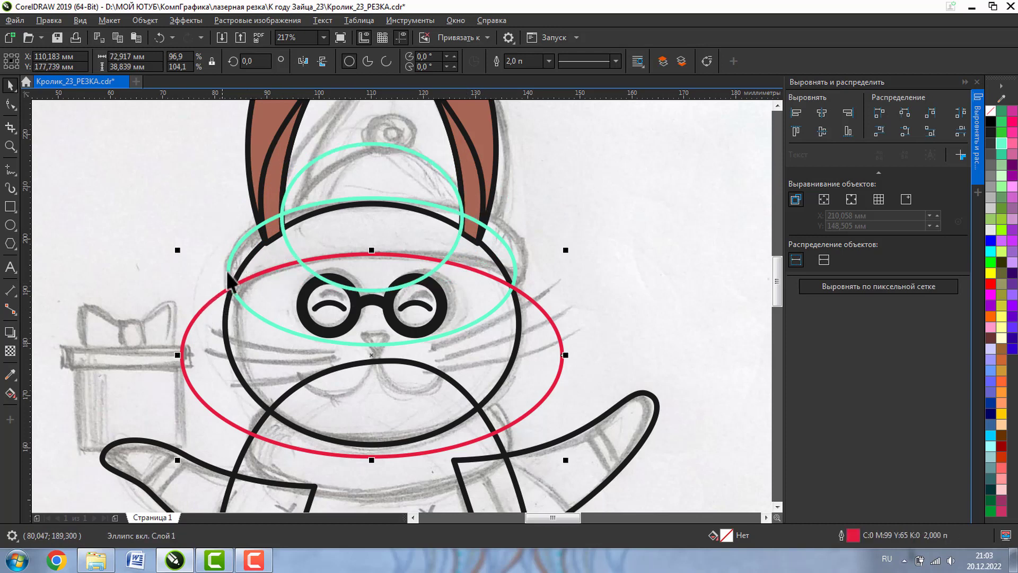
shift+click(231, 253)
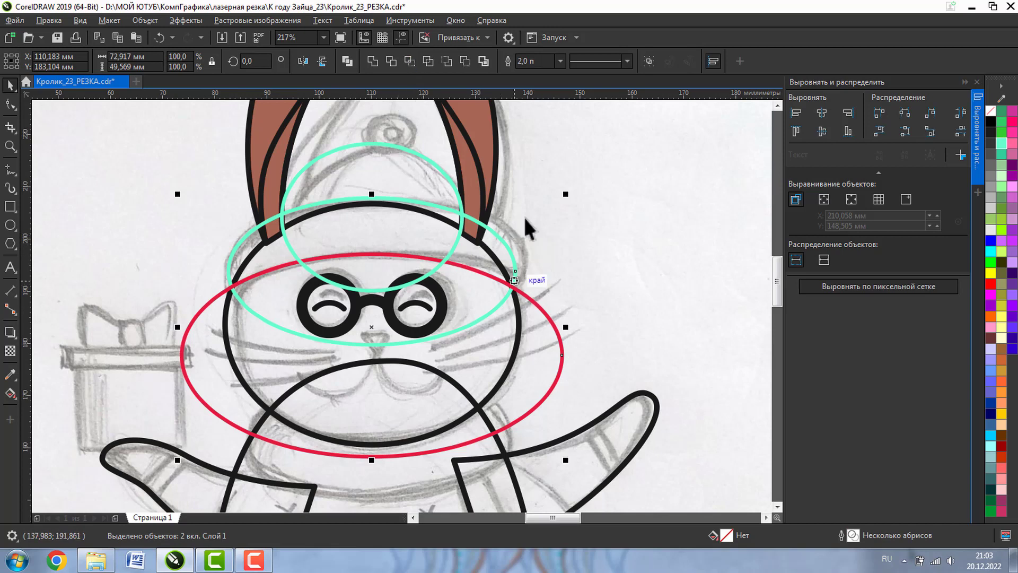
click(465, 61)
click(586, 202)
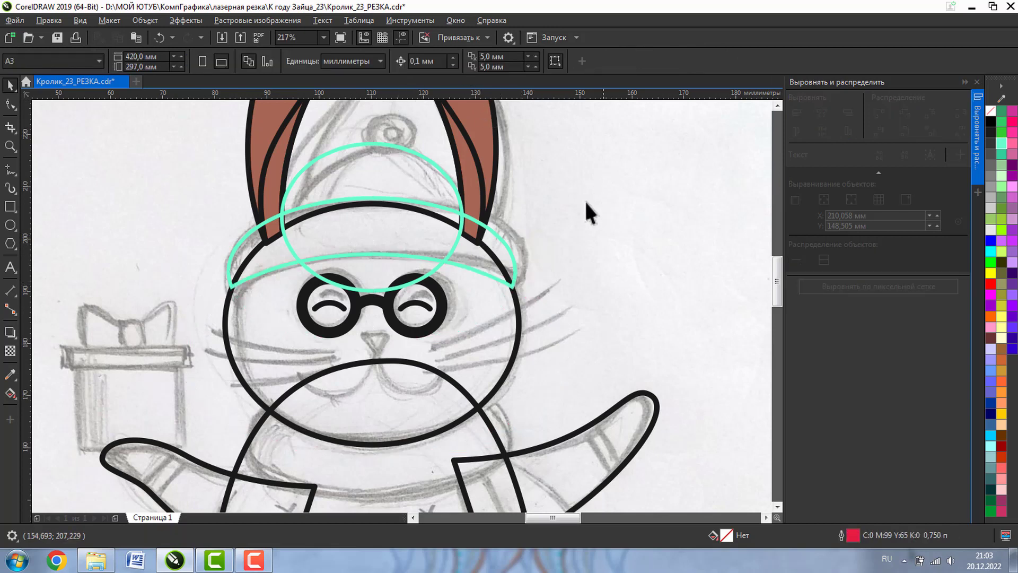
Stretch the crown ellipse down to about 46 mm high, give it a blue outline (#0000FF) and widen it to fit the hat
click(440, 167)
drag(373, 295, 377, 385)
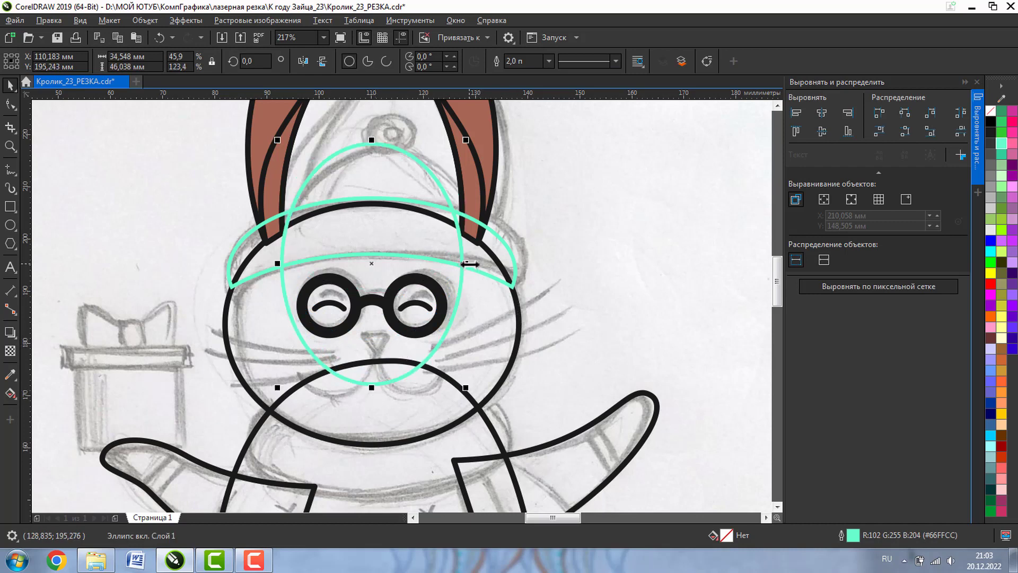
right_click(987, 239)
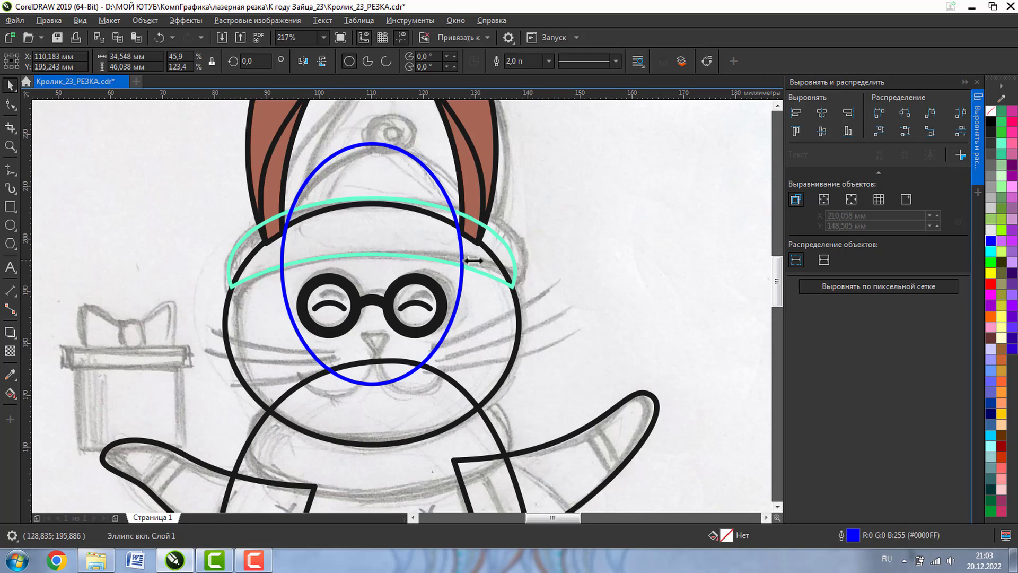
drag(470, 262, 481, 260)
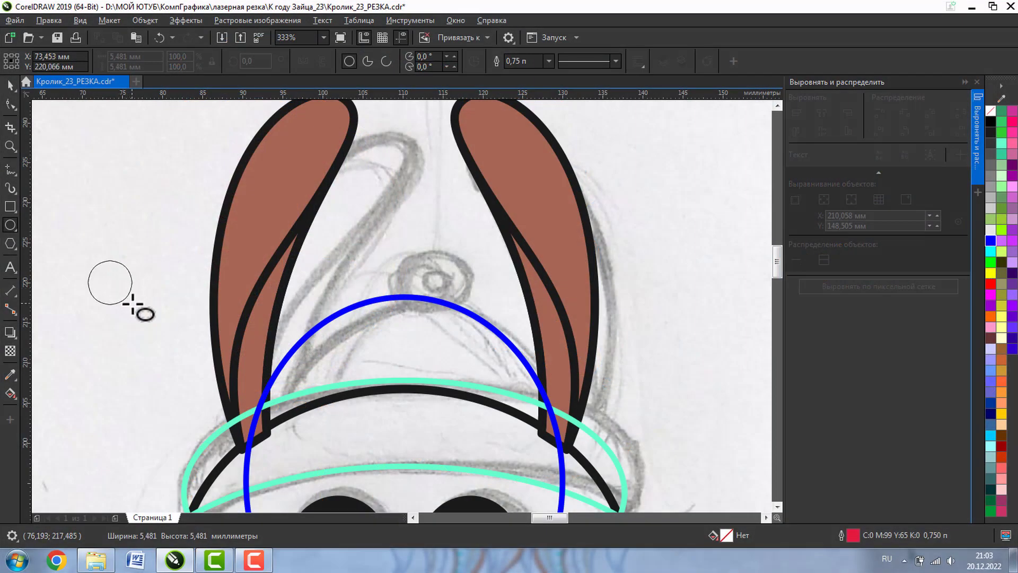
Draw a circle about 5.5 mm across beside the ears and centre it horizontally on the blue crown ellipse
drag(133, 304, 134, 305)
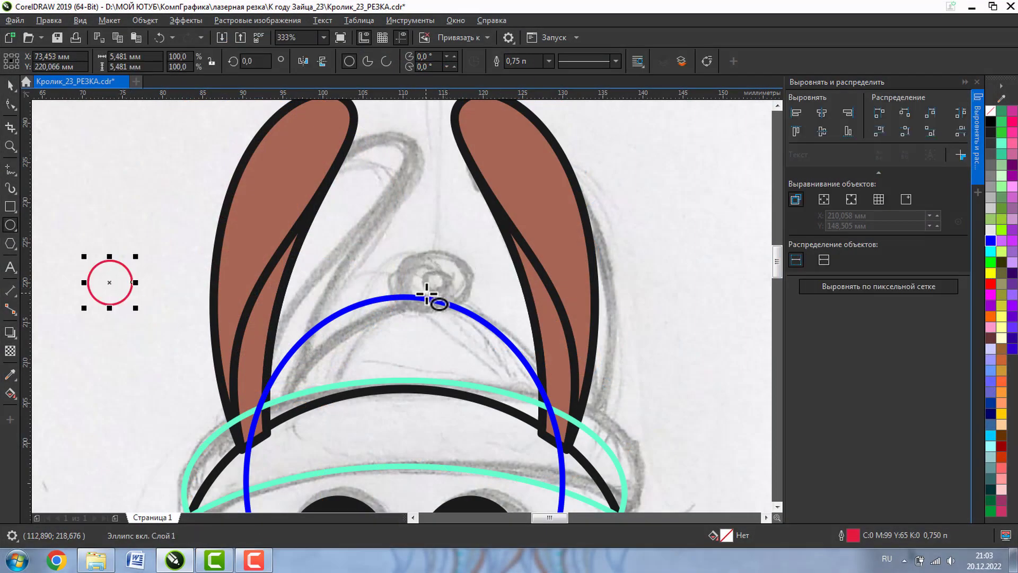
click(10, 86)
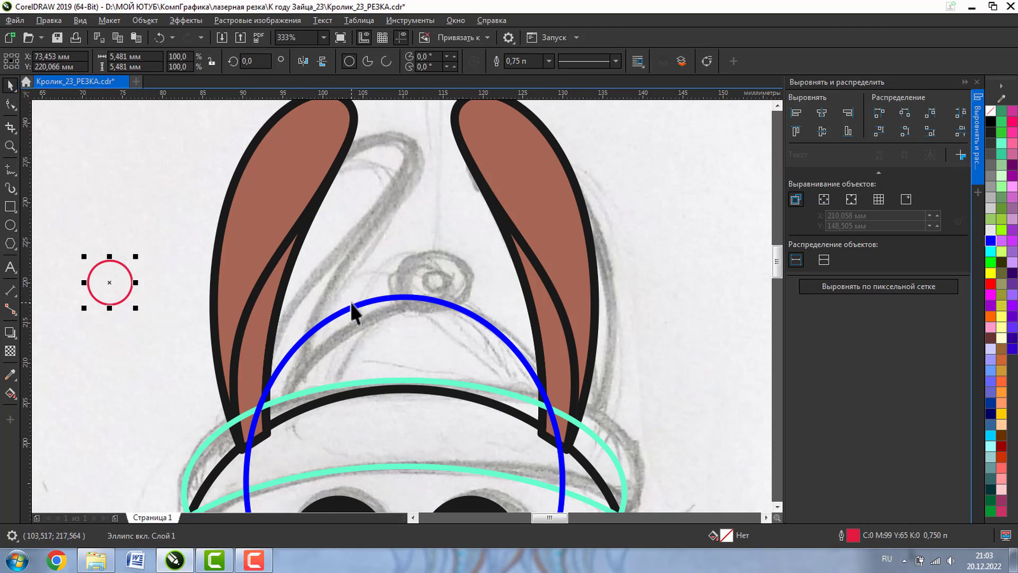
shift+click(368, 304)
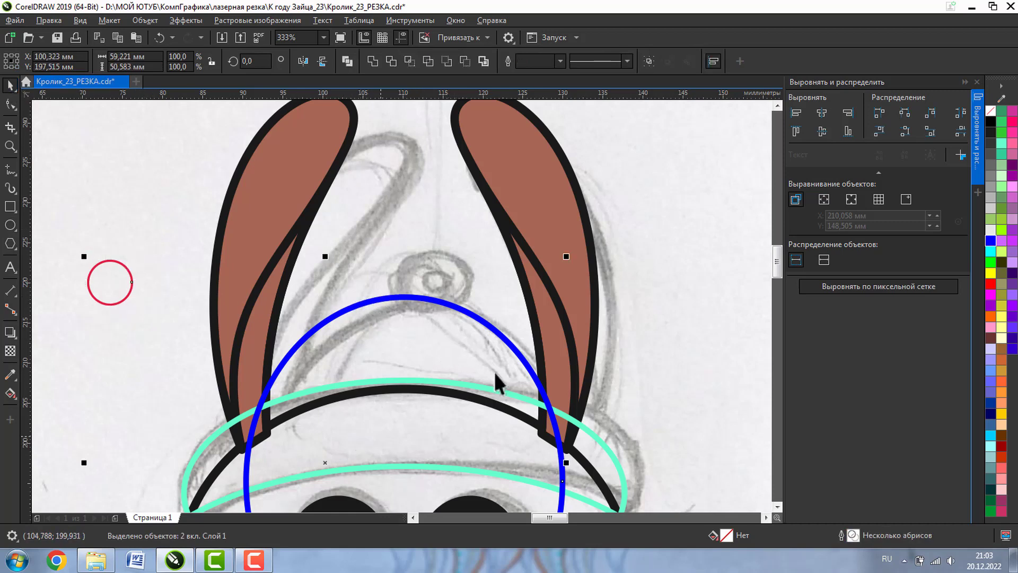
click(821, 118)
click(463, 236)
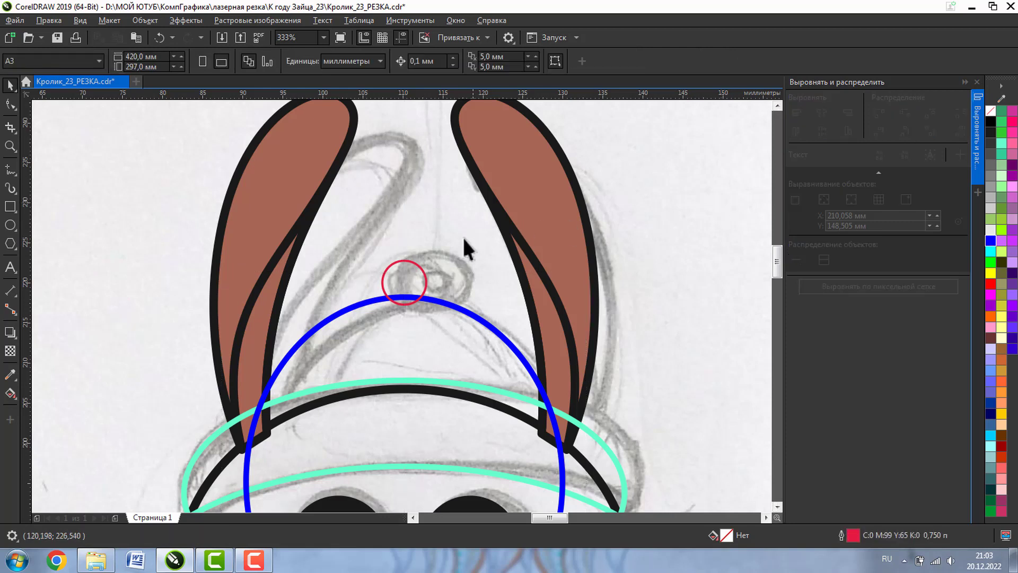
Enlarge the red circle proportionally into a pompom resting on the top of the hat crown
click(421, 271)
drag(436, 256, 446, 248)
drag(404, 282, 406, 272)
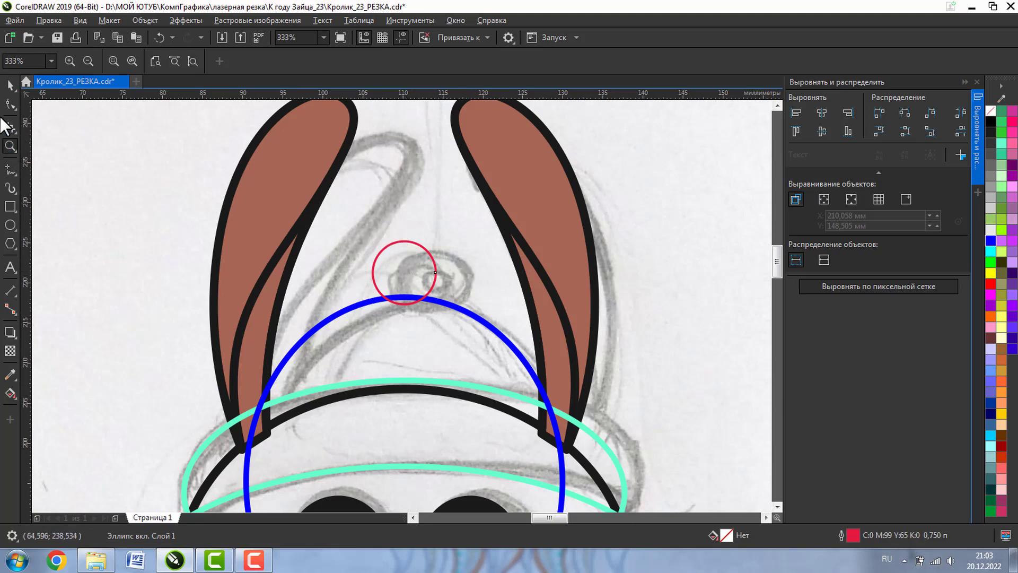
click(89, 59)
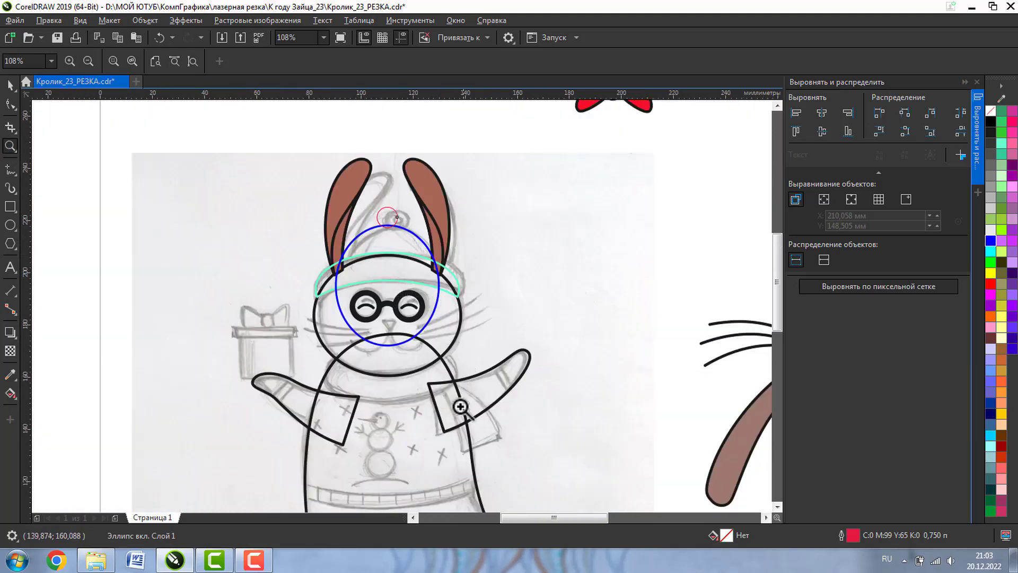
click(778, 507)
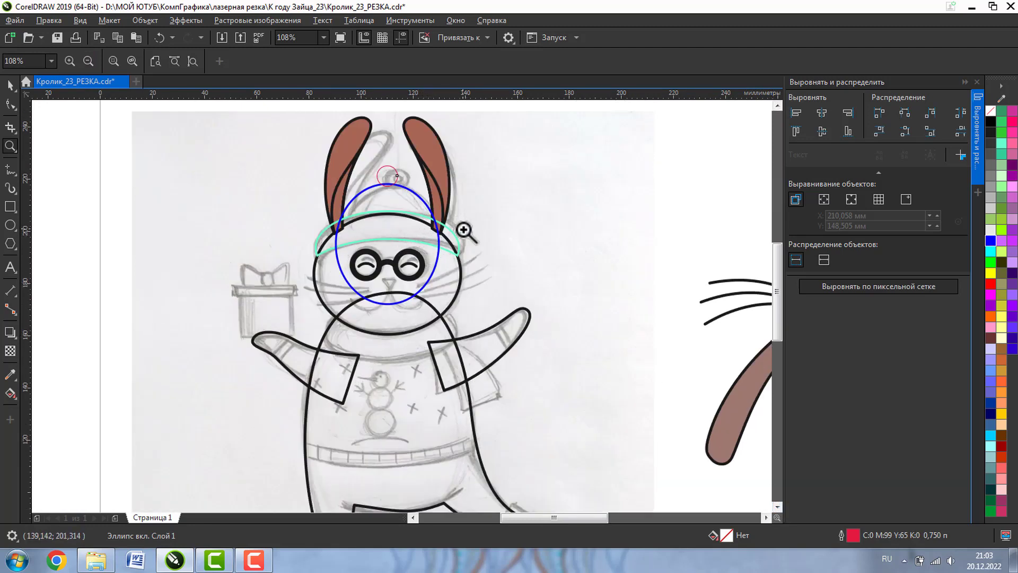
key(Escape)
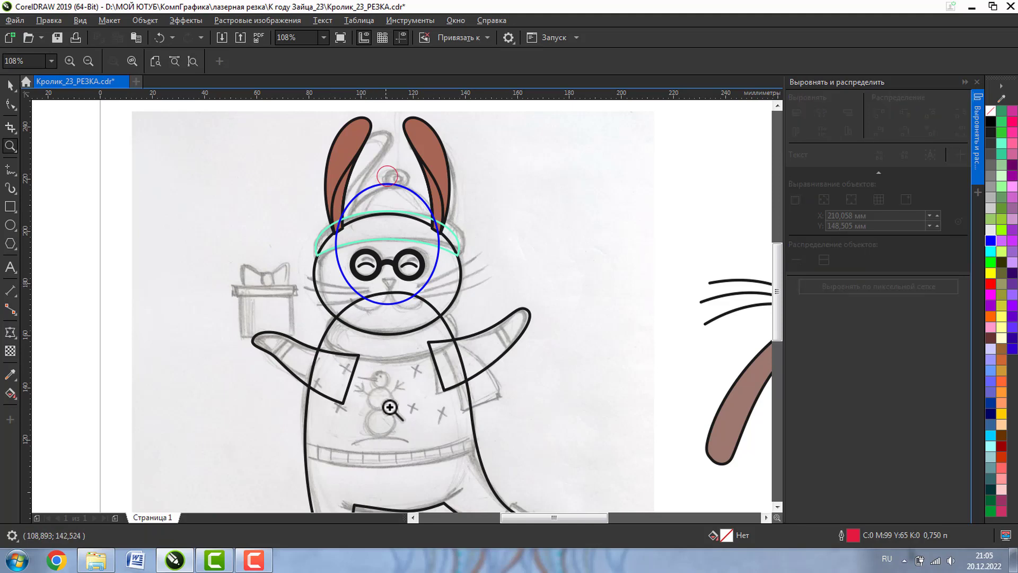
Draw a rectangle about 16.4 by 14.3 mm over the sketched boot of the standing leg's skate
click(778, 507)
click(778, 507)
click(778, 504)
click(777, 505)
click(778, 505)
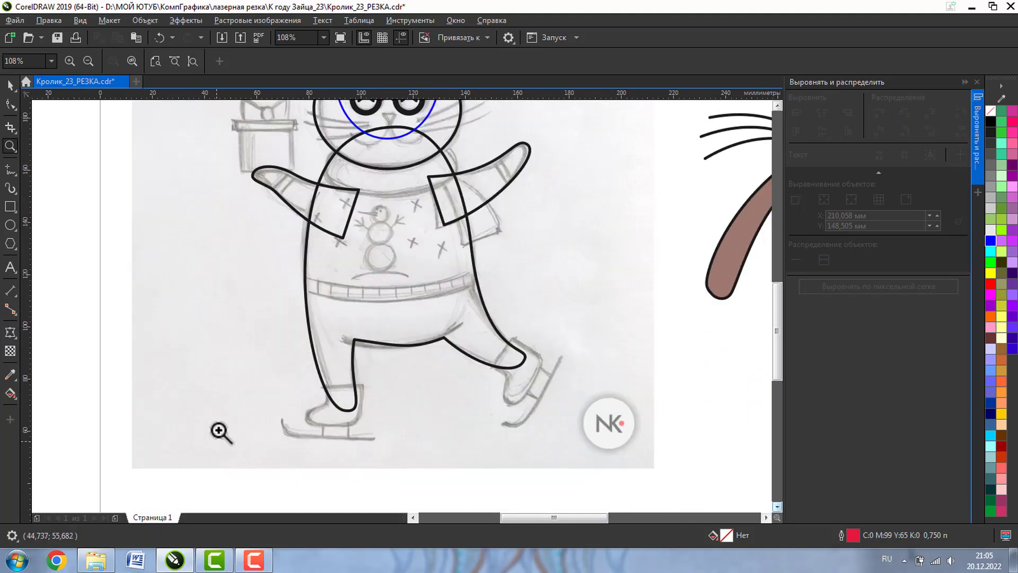
click(11, 207)
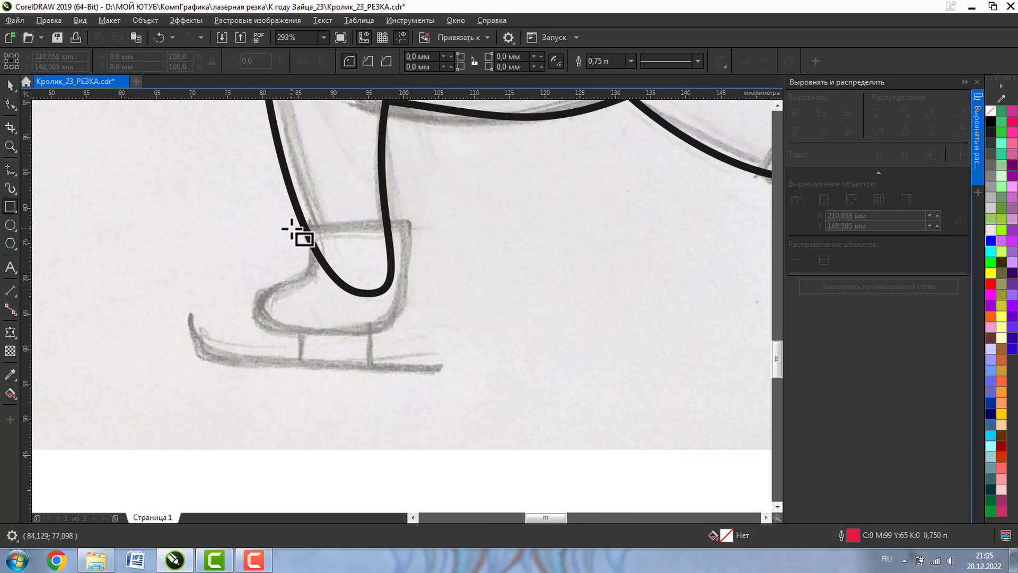
drag(292, 229, 408, 330)
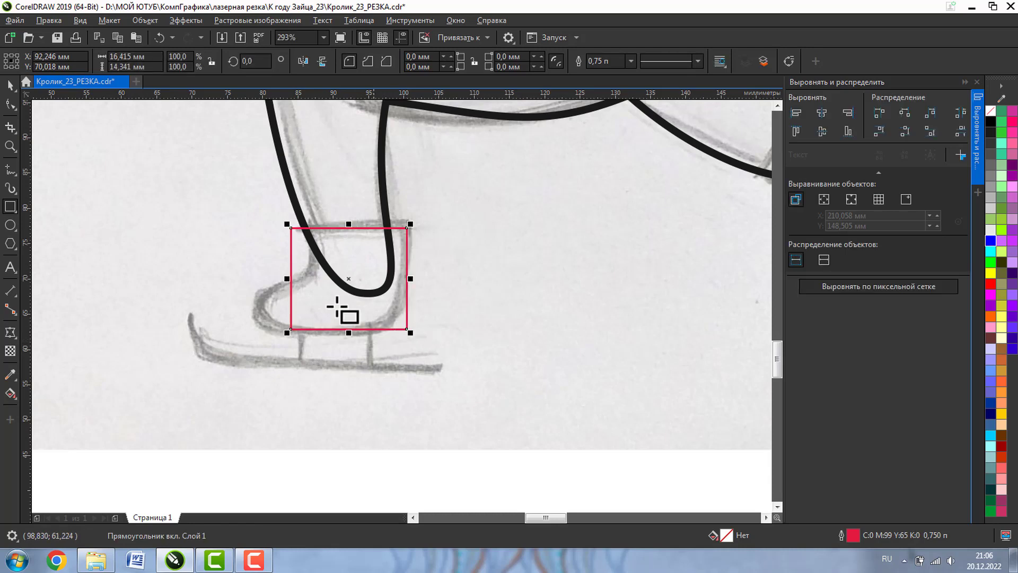
Round only the boot rectangle's lower heel corner to a radius of about 6.8 mm
click(10, 105)
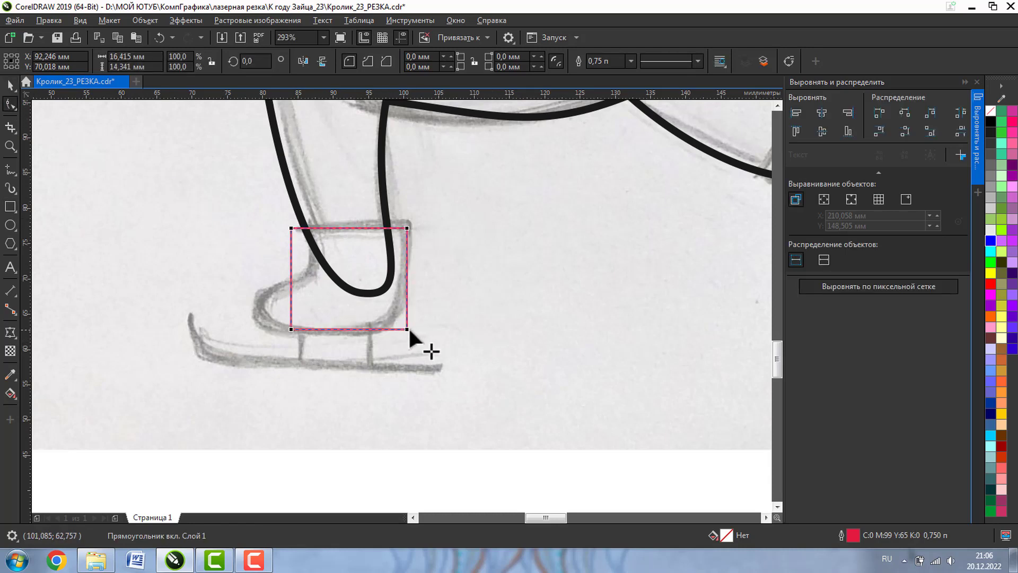
click(407, 329)
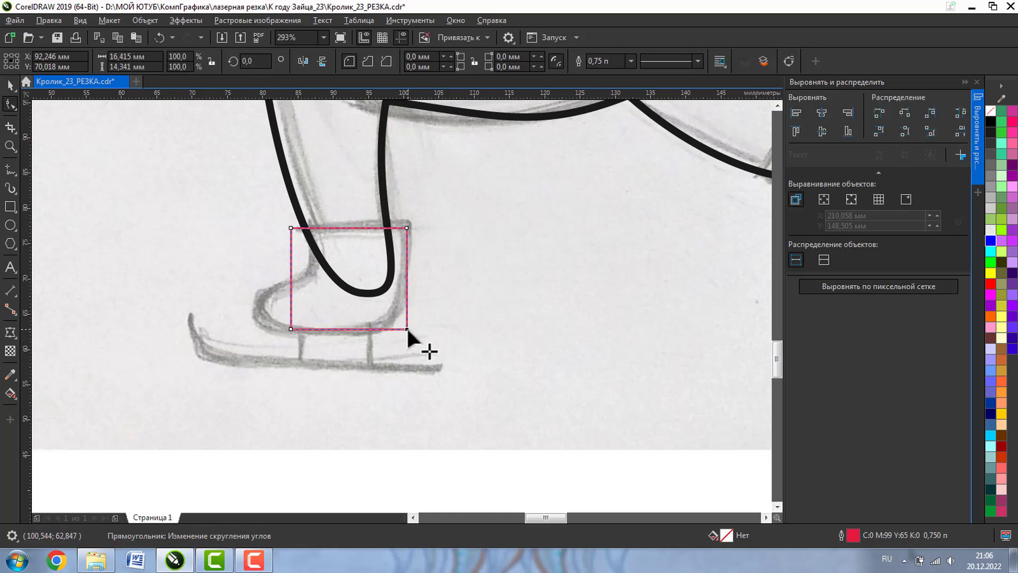
drag(408, 330, 358, 280)
Draw a rectangle over the boot's toe, level with the sole, and widen it into the boot to about 13.1 by 7.5 mm
click(10, 207)
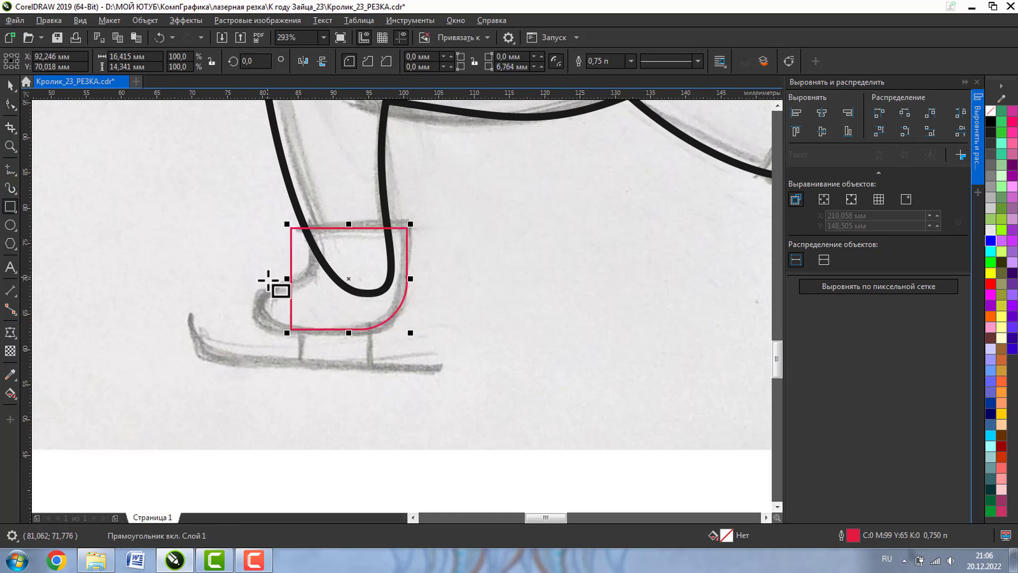
mouse_move(254, 280)
mouse_down()
mouse_move(309, 326)
mouse_move(337, 329)
mouse_move(336, 309)
mouse_move(334, 332)
mouse_move(332, 307)
mouse_move(333, 331)
mouse_move(343, 311)
mouse_move(342, 333)
mouse_up()
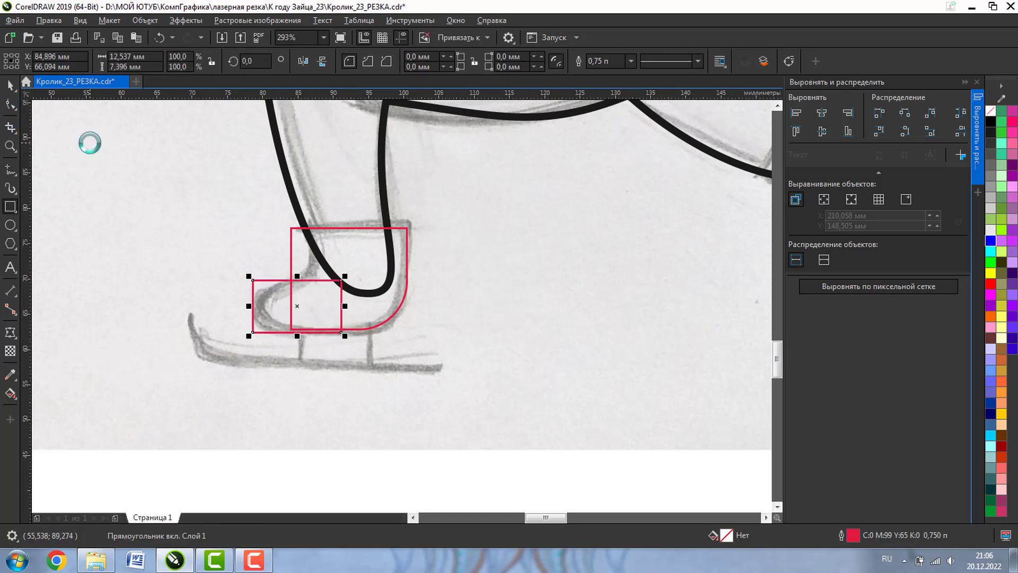
key(ctrl+z)
drag(310, 329, 254, 276)
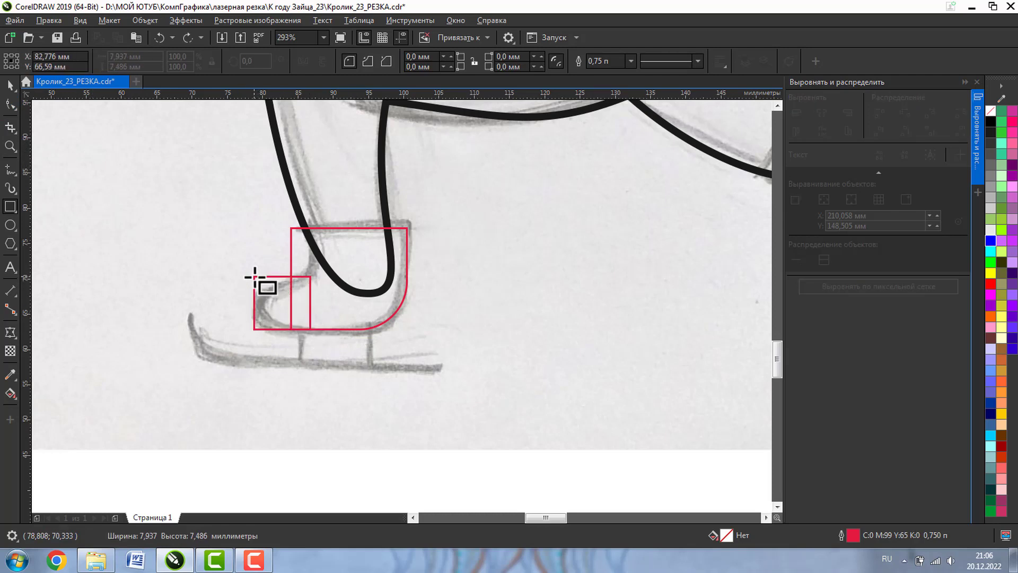
drag(313, 302, 350, 301)
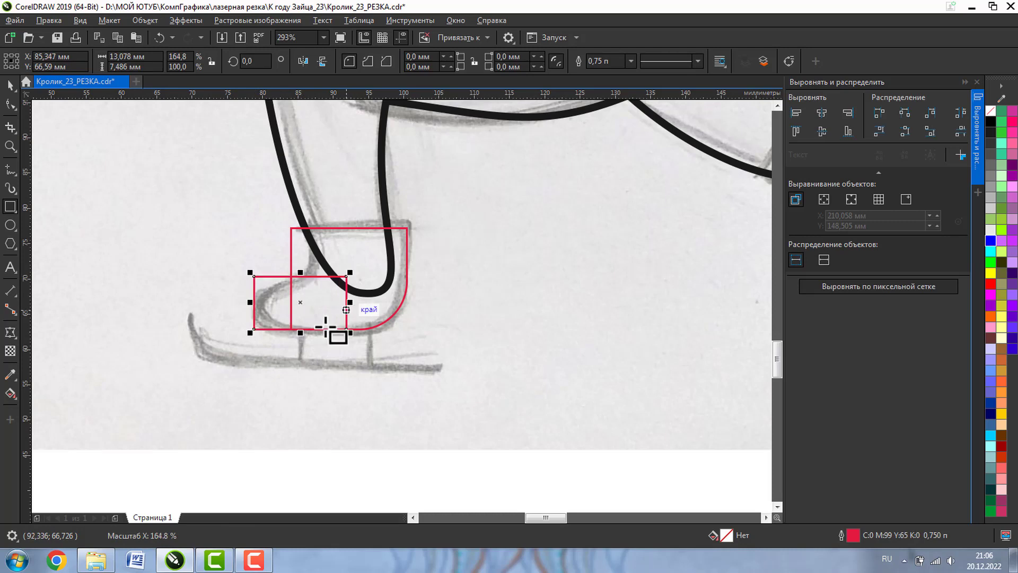
Round the two front corners of the toe rectangle to a radius of about 3.7 mm
click(10, 104)
drag(255, 276, 281, 276)
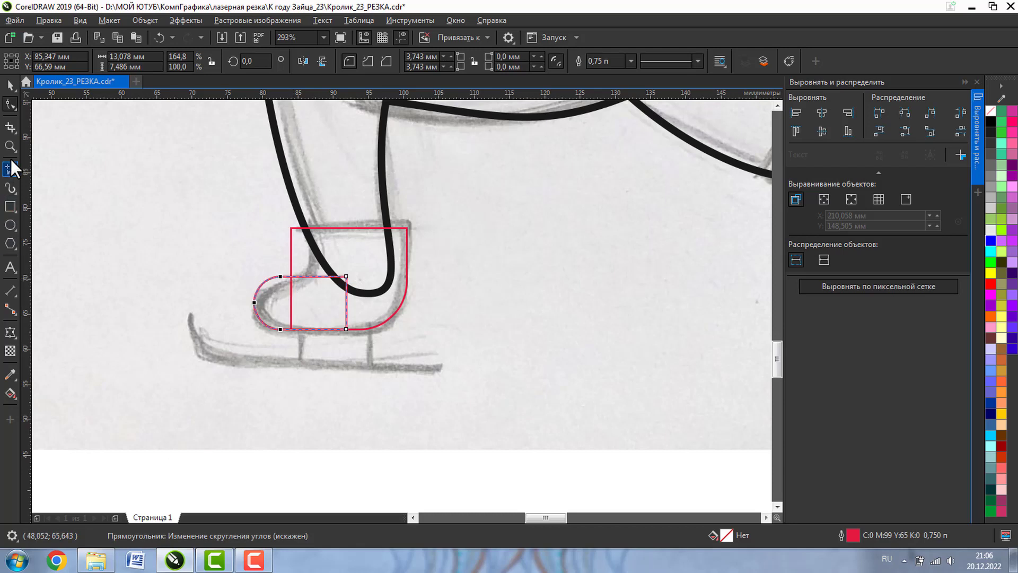
click(10, 83)
key(Escape)
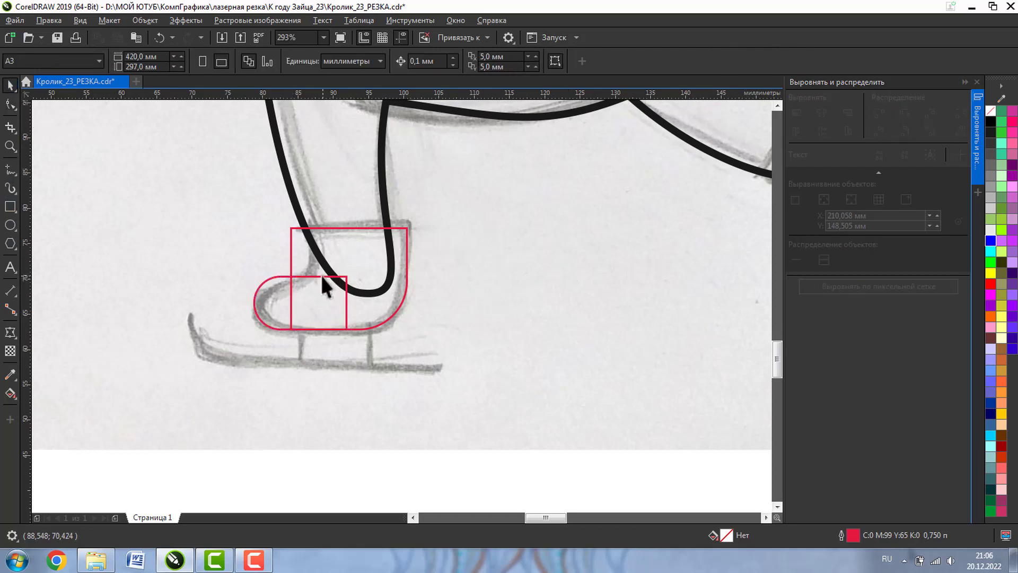
Try welding the toe shape and the boot rectangle into one outline, and undo the weld
click(320, 275)
shift+click(407, 236)
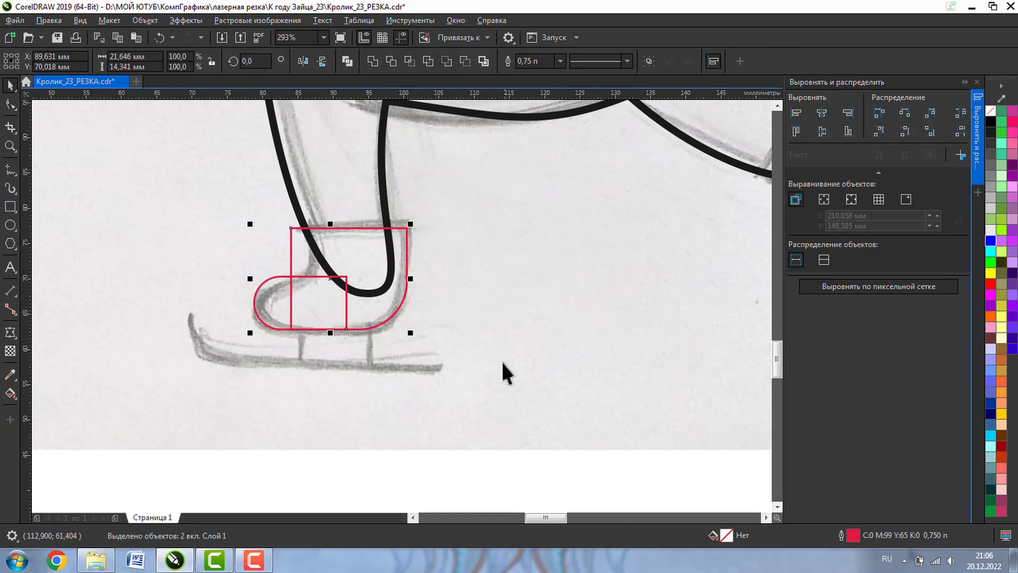
click(374, 60)
key(Escape)
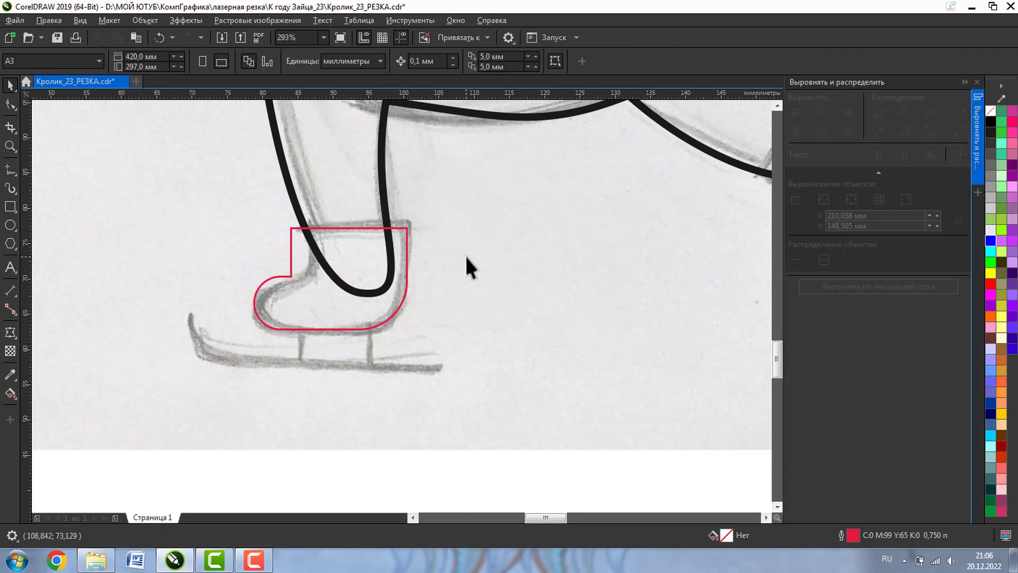
key(ctrl+z)
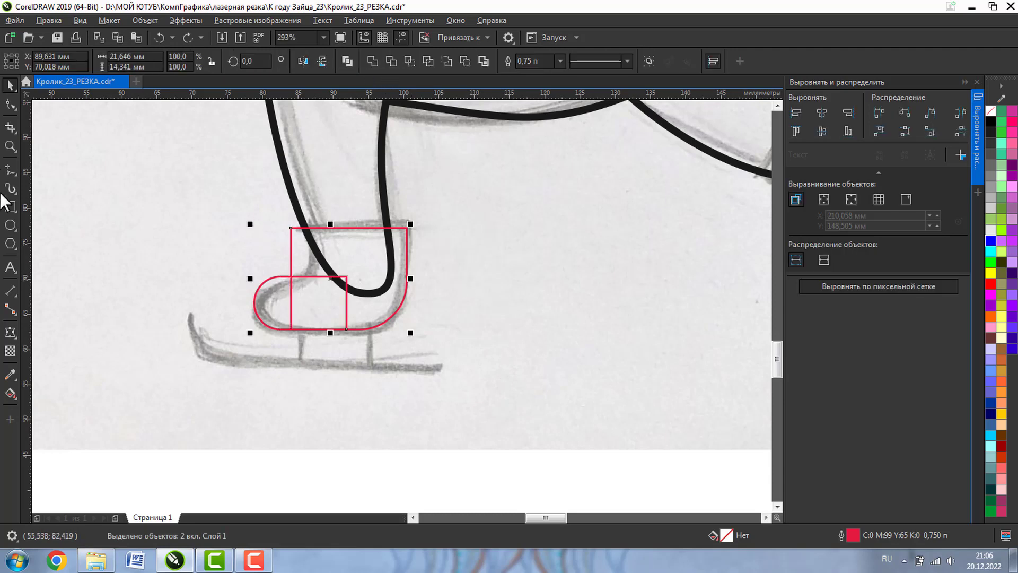
Narrow the boot rectangle from its front side to about 14.2 mm so it follows the sketched ankle
click(10, 146)
click(412, 292)
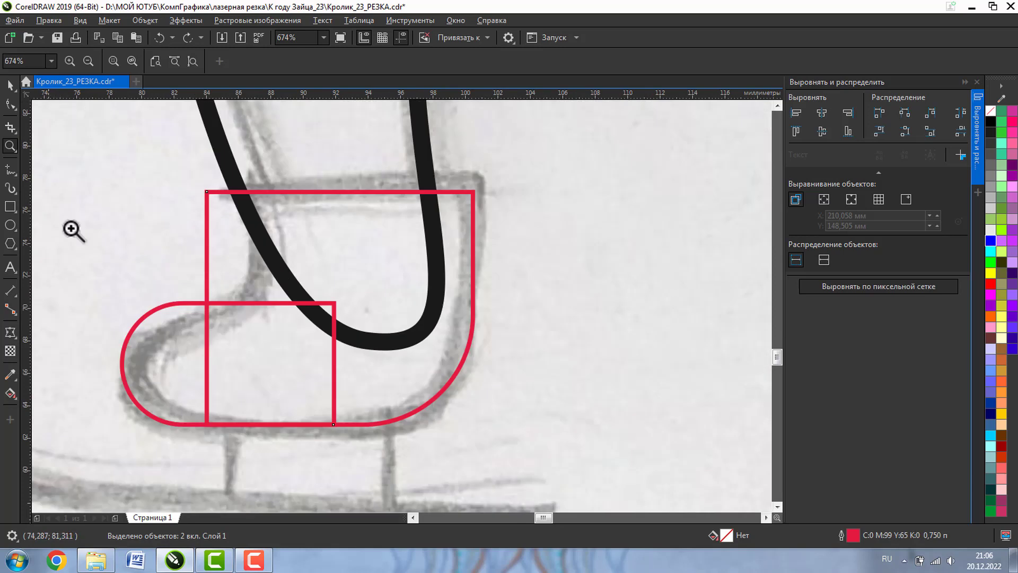
click(11, 104)
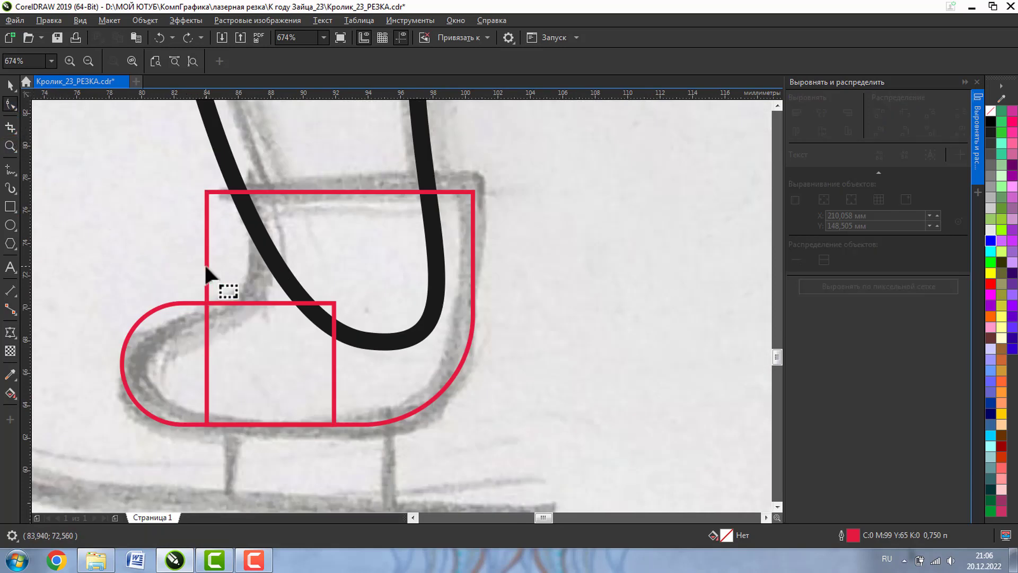
click(220, 286)
key(space)
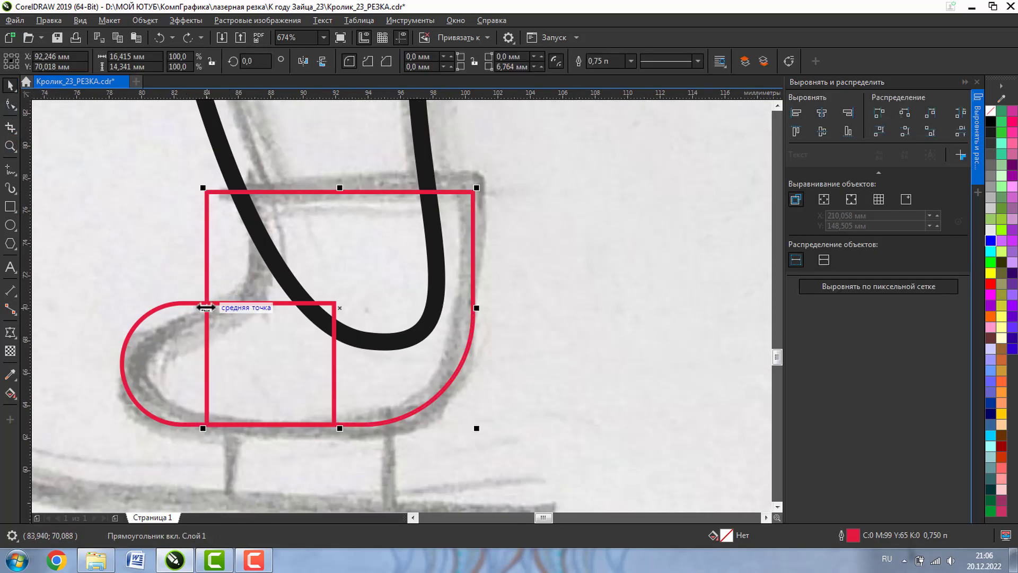
drag(204, 307, 242, 305)
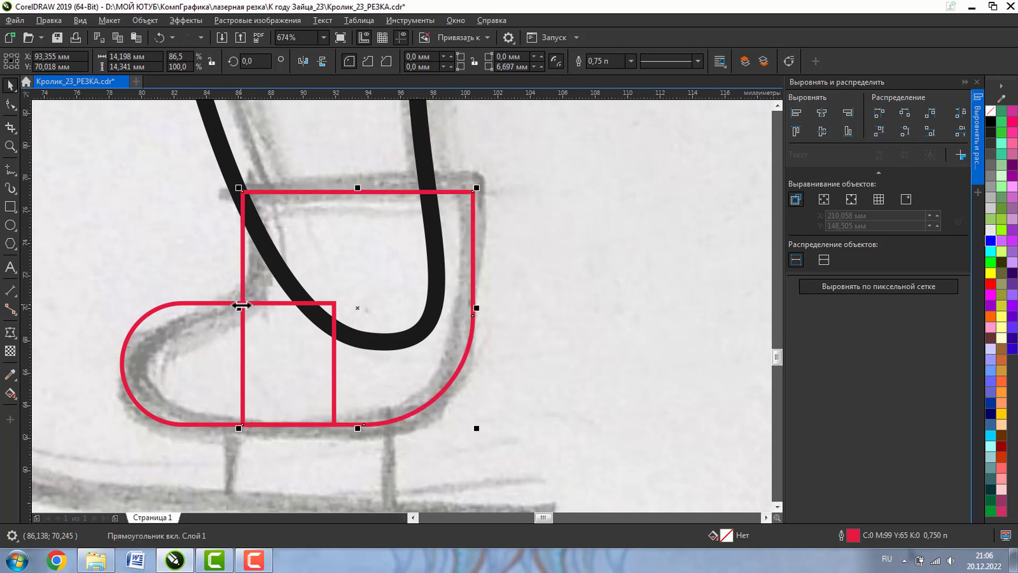
Stretch the toe shape upward to about 8.5 mm high and weld it with the boot rectangle into one outline
click(212, 303)
drag(227, 298, 232, 285)
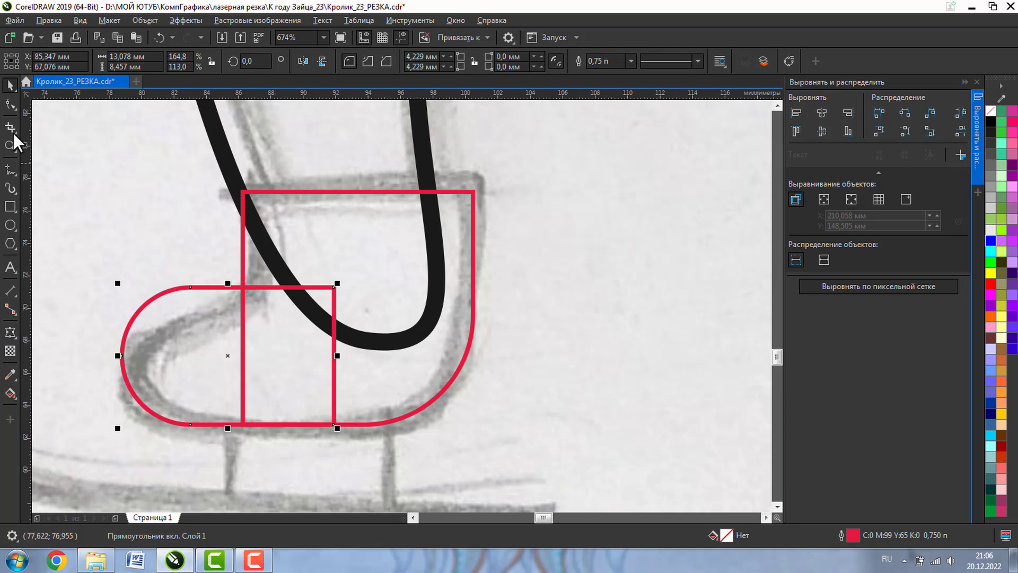
shift+click(384, 192)
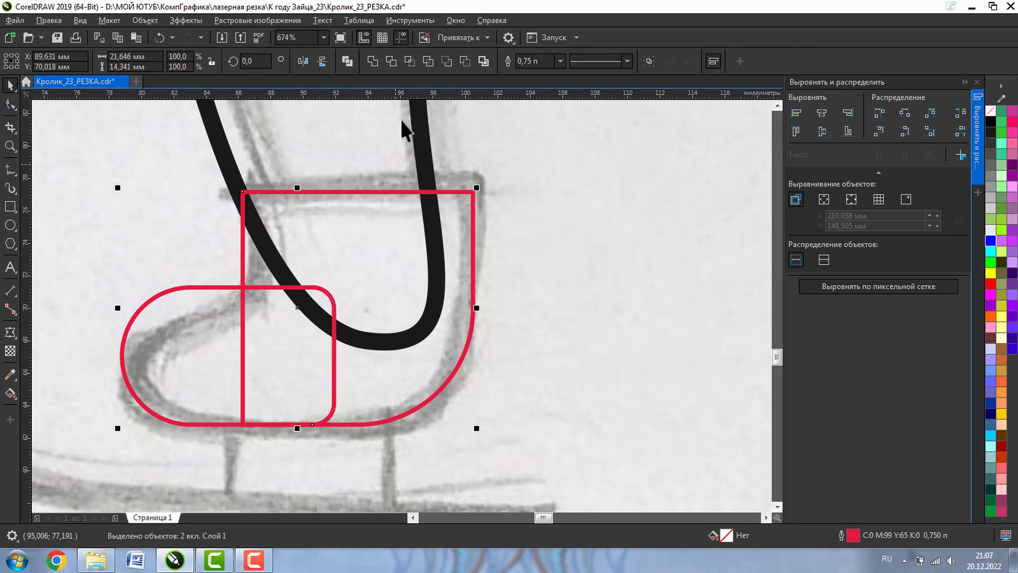
click(373, 61)
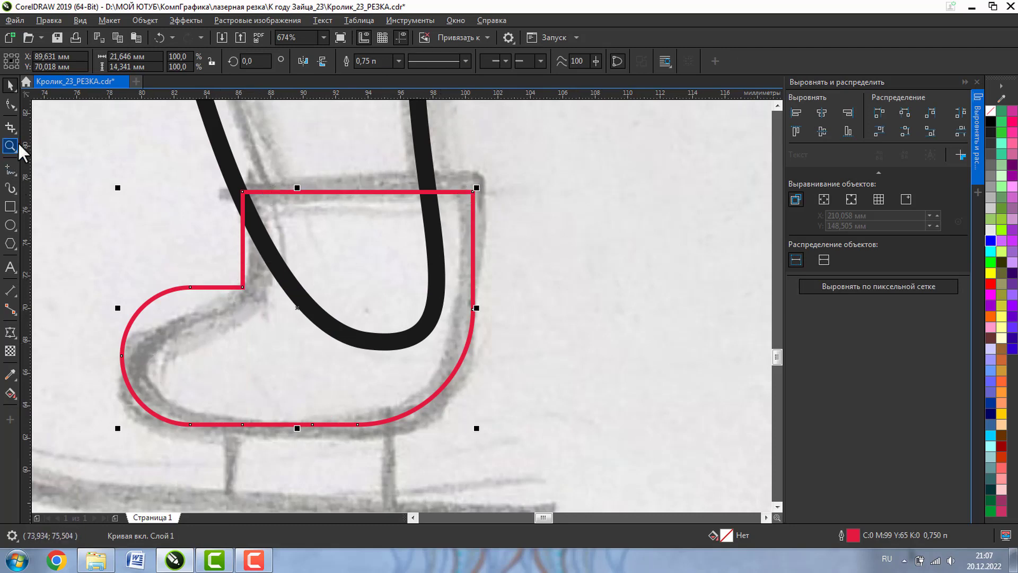
Round the inner corner between the boot's toe and ankle with a 2.0 mm corner radius
click(10, 104)
click(242, 286)
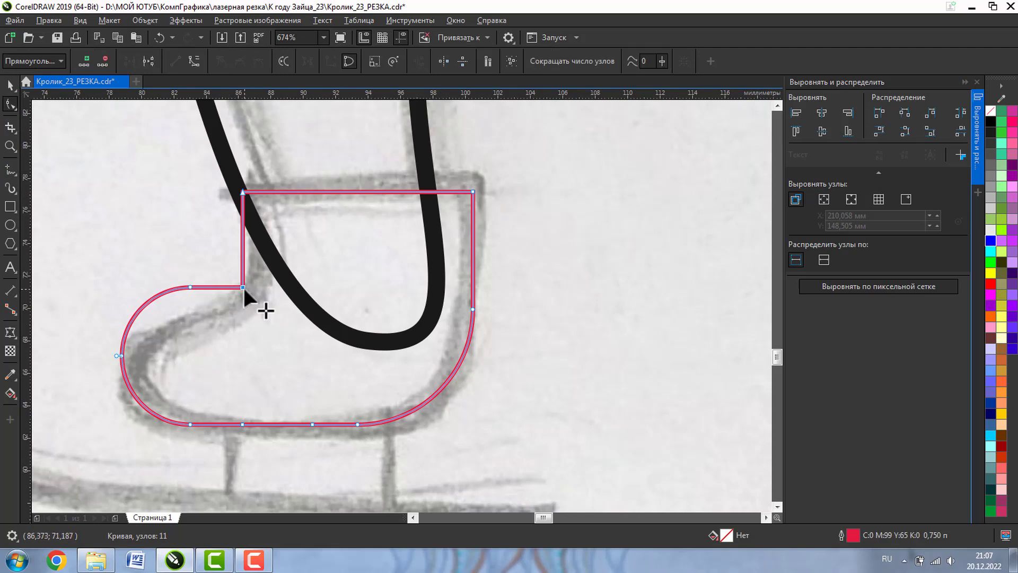
click(459, 22)
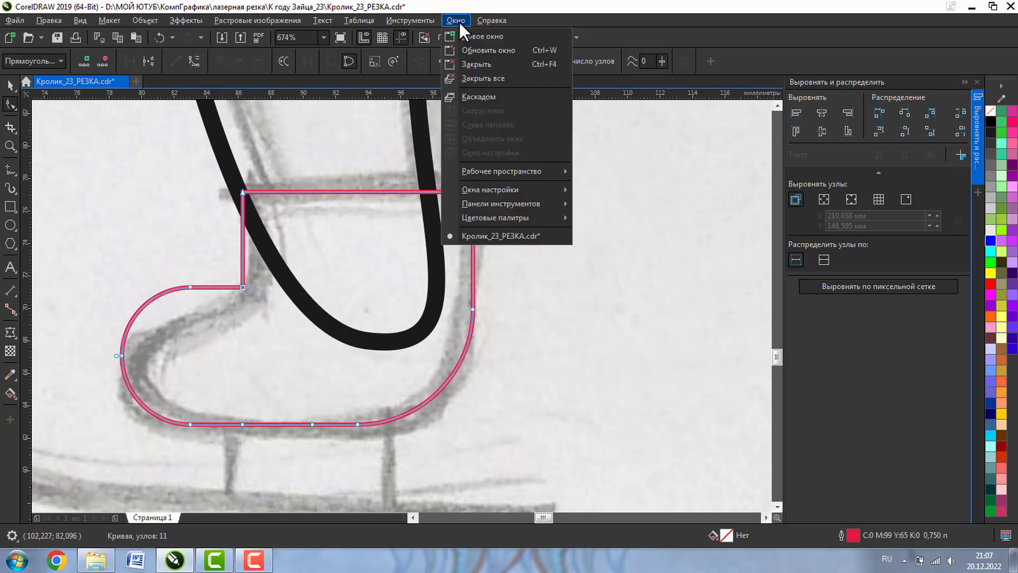
mouse_move(504, 192)
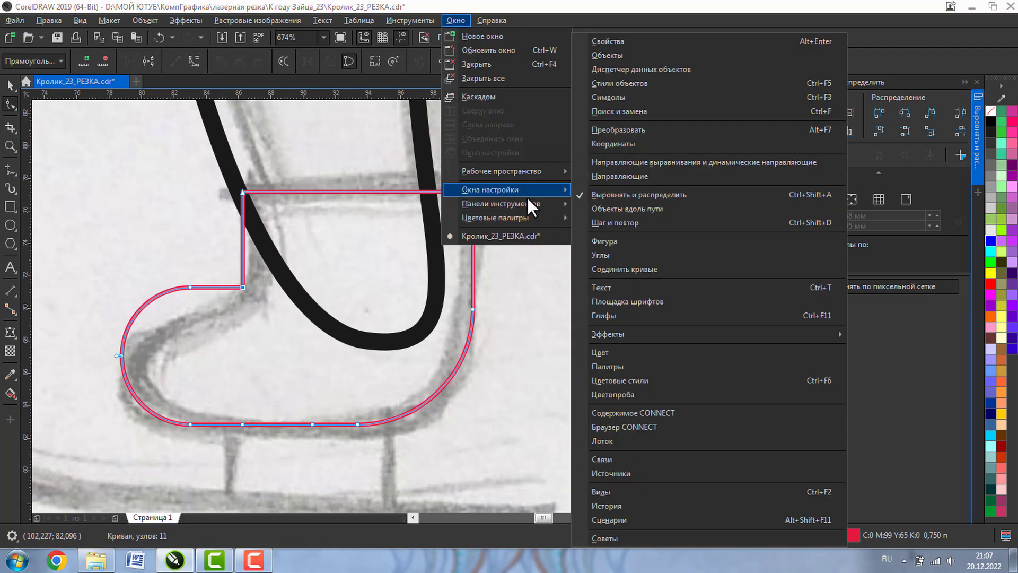
click(599, 253)
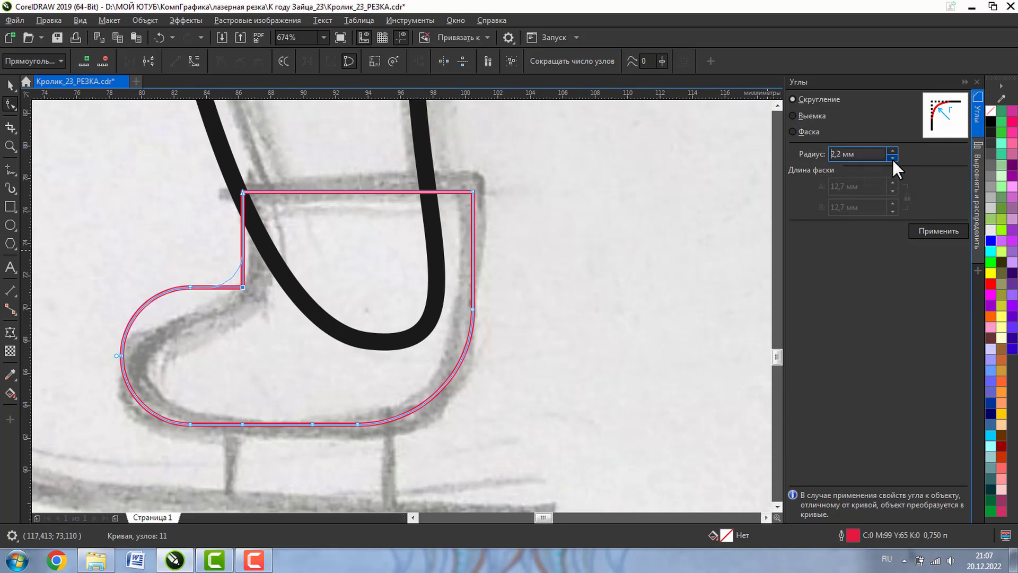
click(892, 158)
click(893, 158)
click(929, 233)
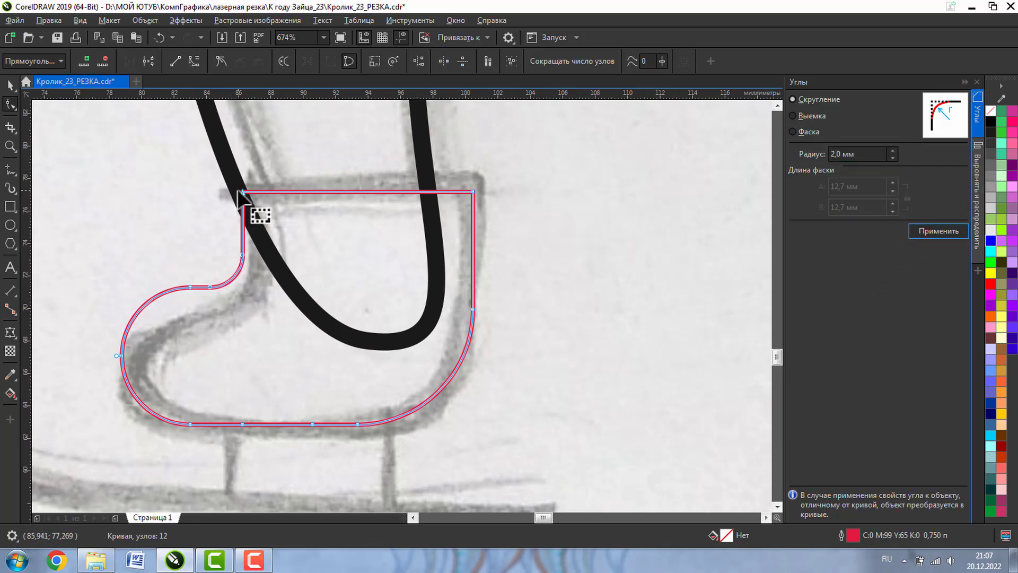
Round the boot's two upper corners with a 0.8 mm corner radius
click(243, 192)
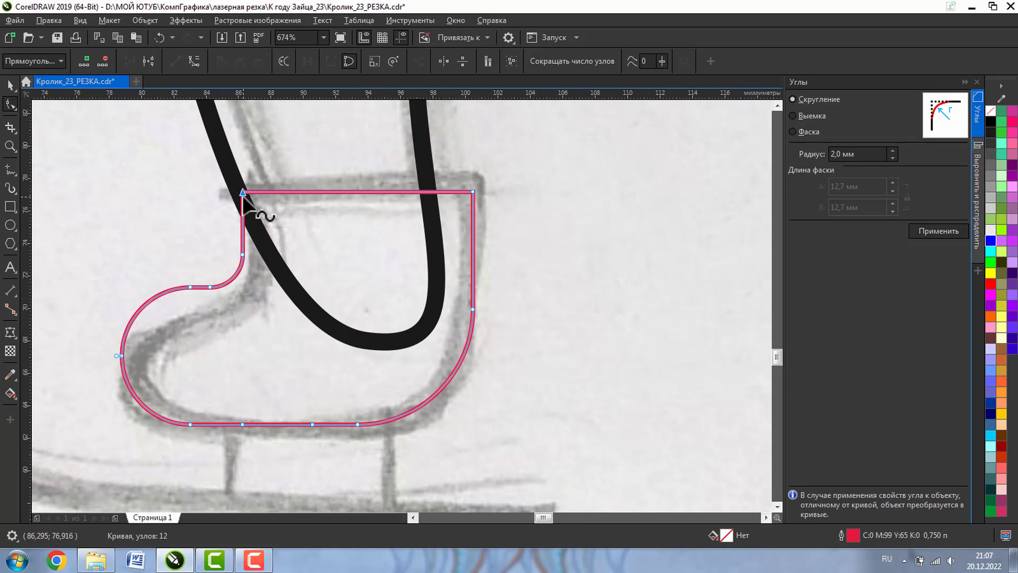
click(472, 191)
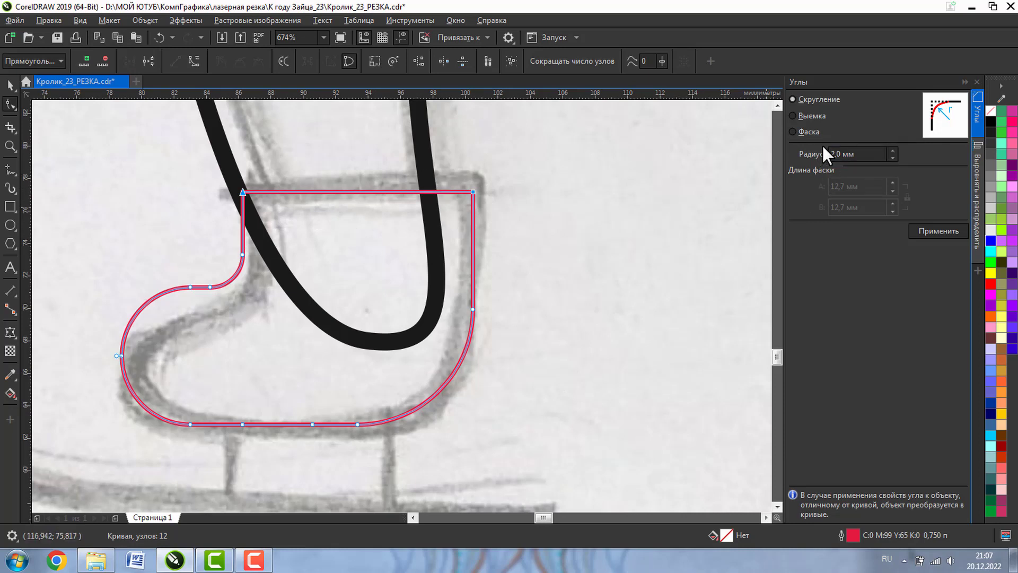
click(841, 153)
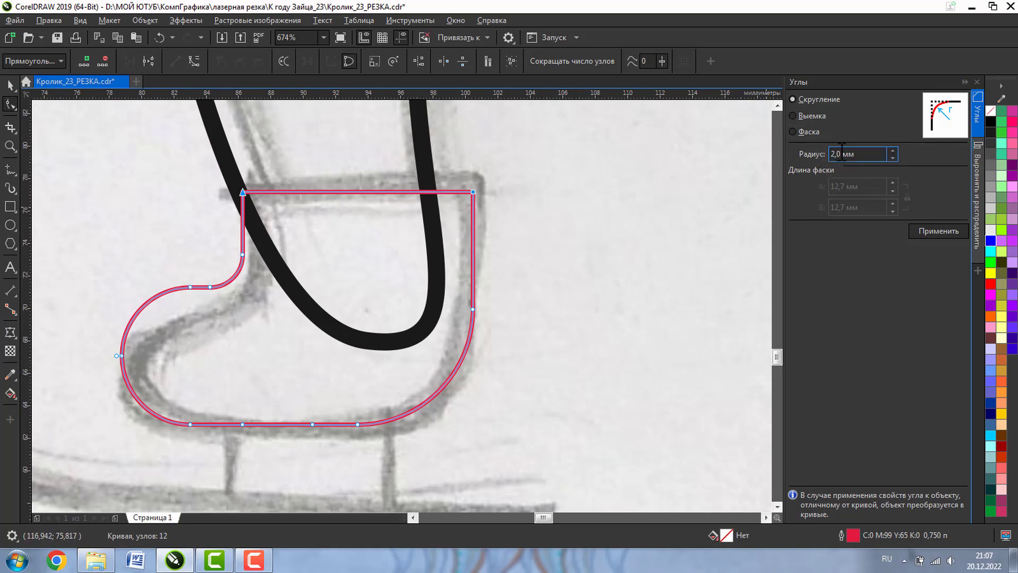
click(893, 158)
click(893, 157)
click(892, 157)
click(893, 157)
click(892, 157)
click(892, 158)
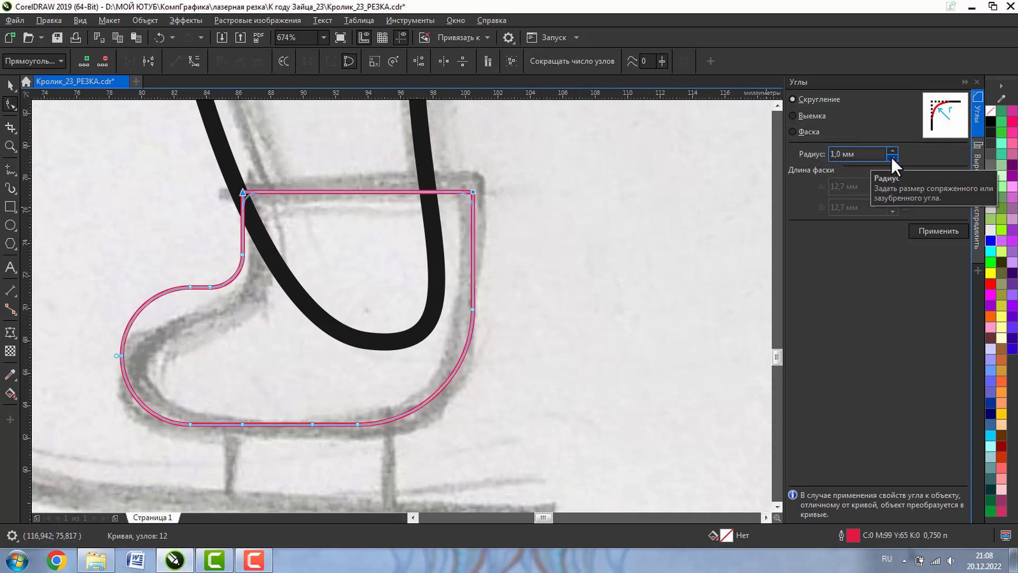
click(893, 157)
click(892, 158)
click(893, 157)
click(893, 157)
click(916, 228)
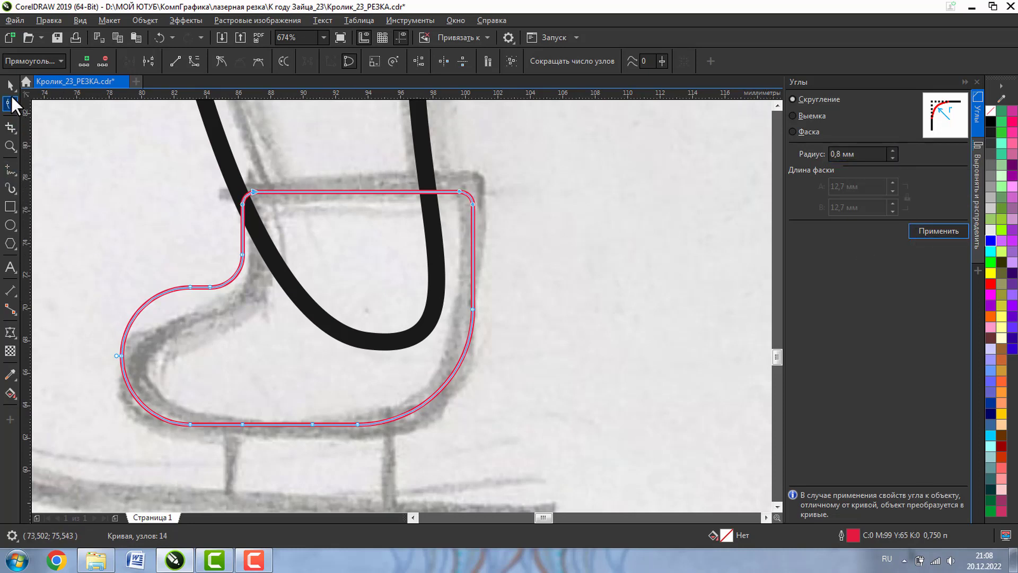
Delete the two extra nodes on the boot's sole and raise its upper edge together with both rounded corners
drag(227, 402, 341, 453)
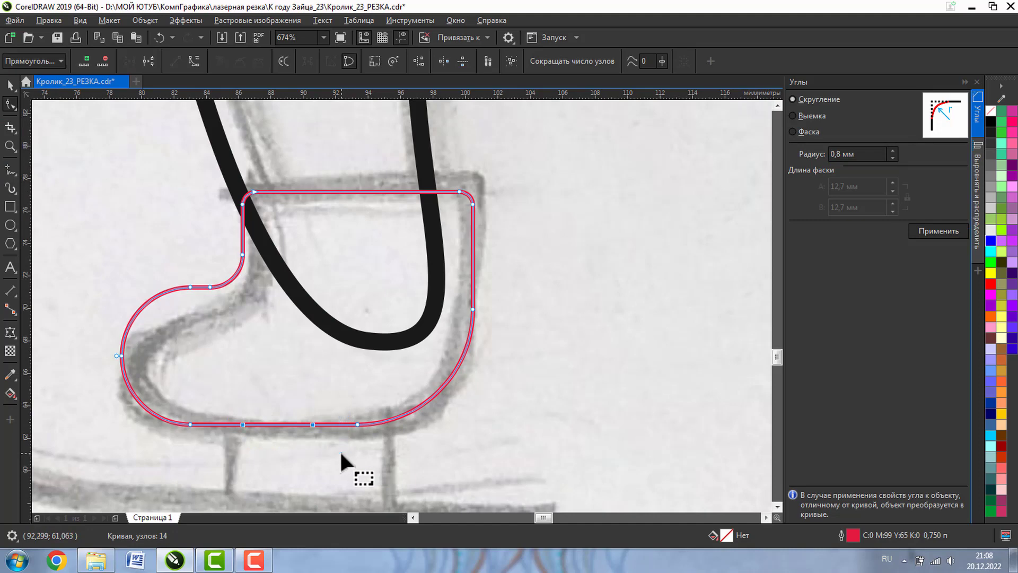
key(Delete)
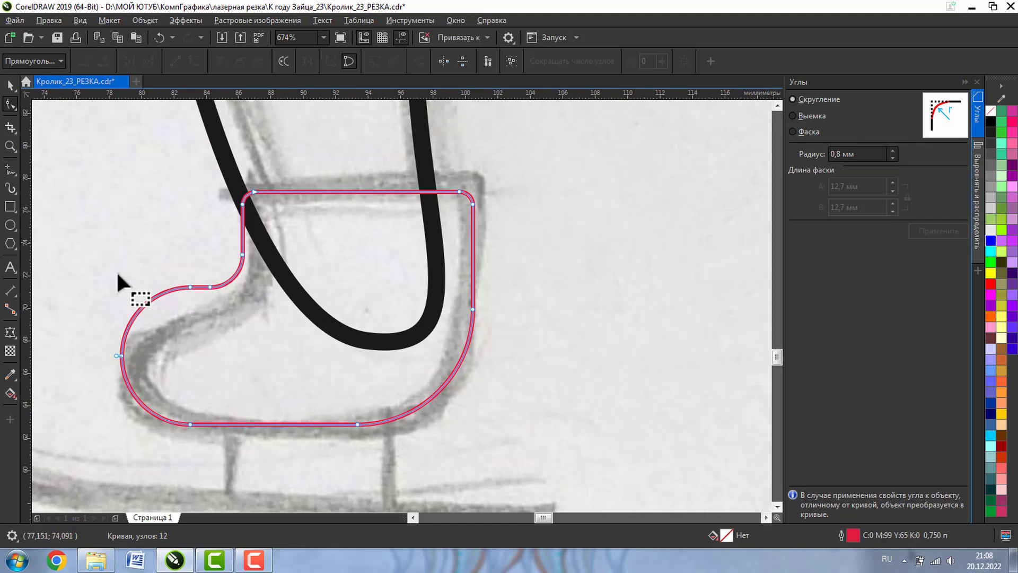
click(11, 147)
click(88, 60)
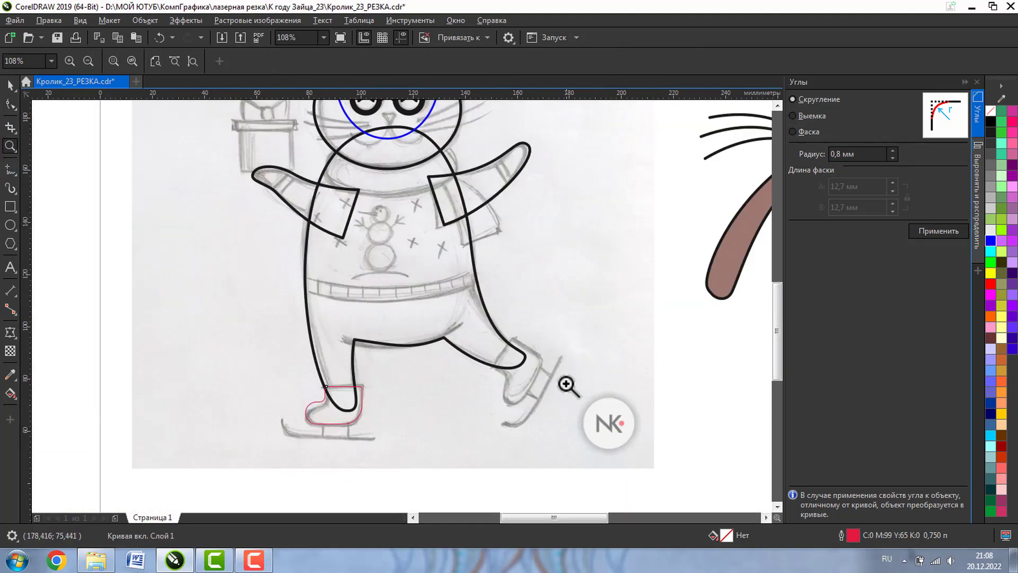
drag(264, 361, 486, 441)
drag(142, 212, 481, 402)
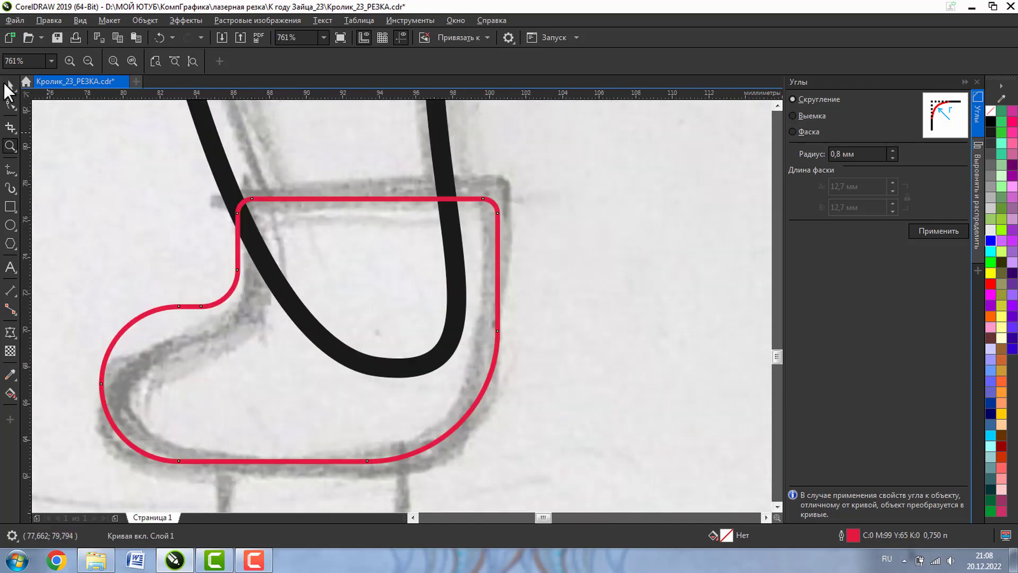
click(15, 105)
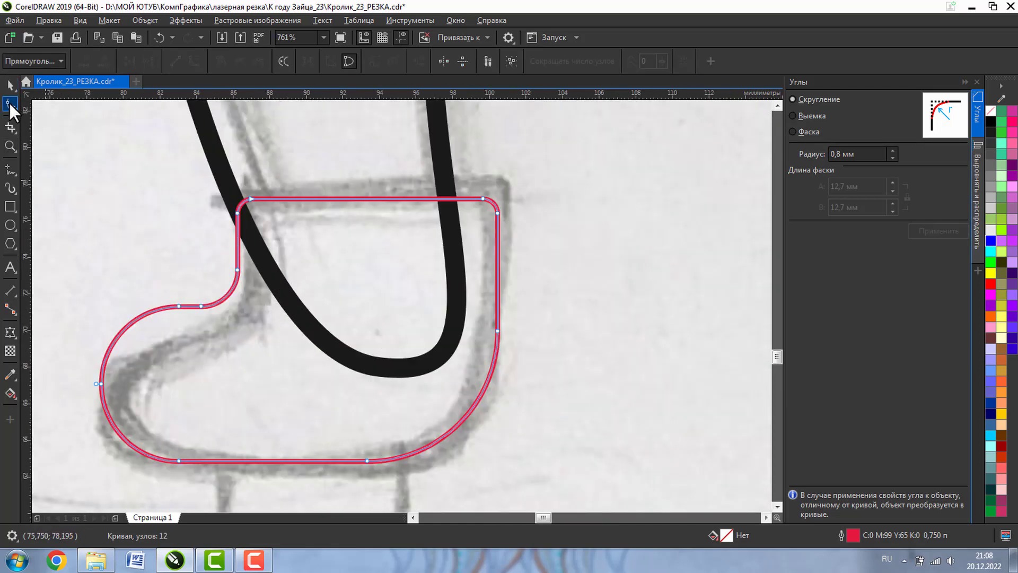
drag(170, 152, 557, 245)
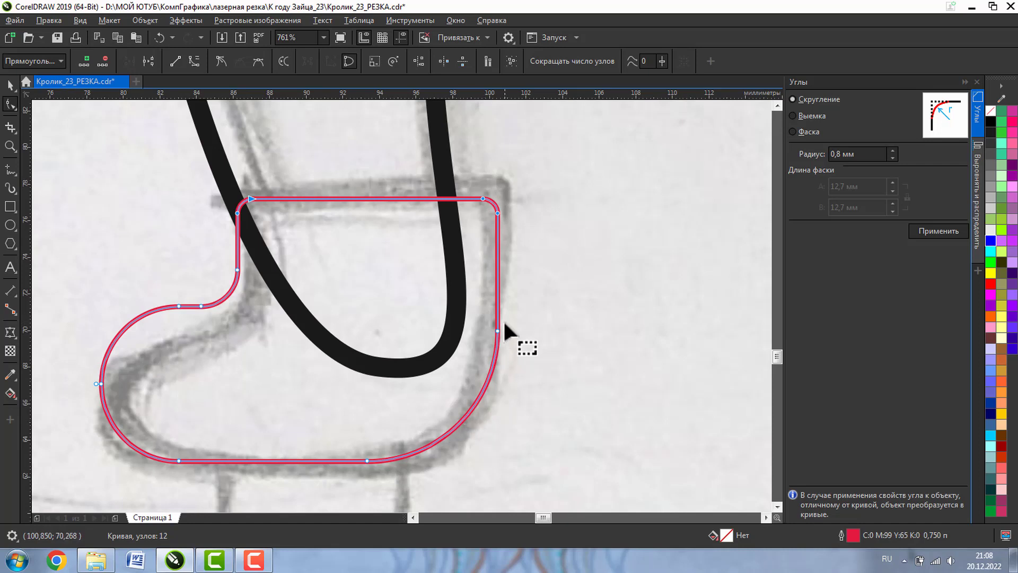
drag(497, 212, 496, 185)
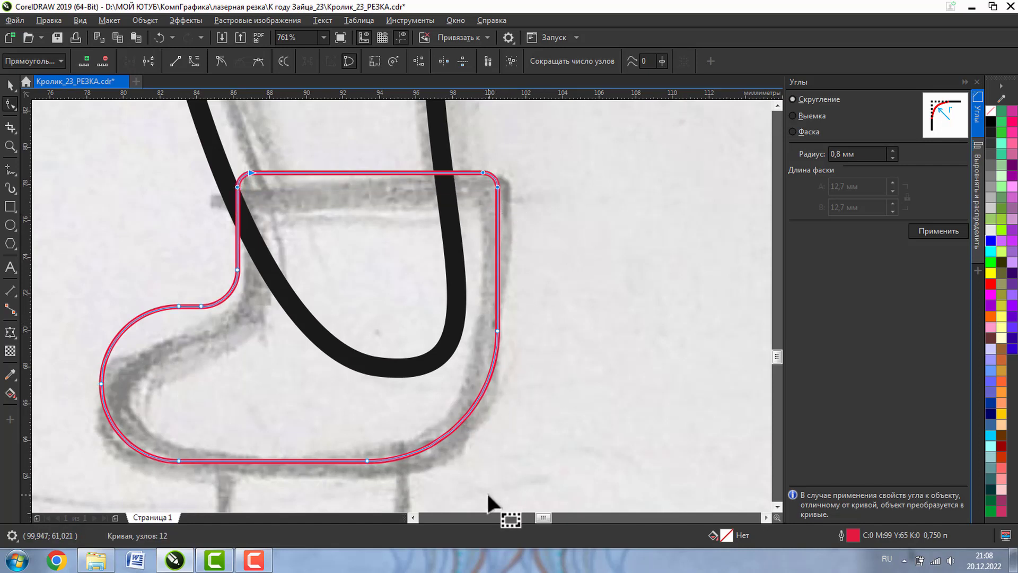
Draw a rectangle about 38.9 by 10.35 mm over the sketched skate blade and give it a blue outline
click(11, 146)
click(88, 61)
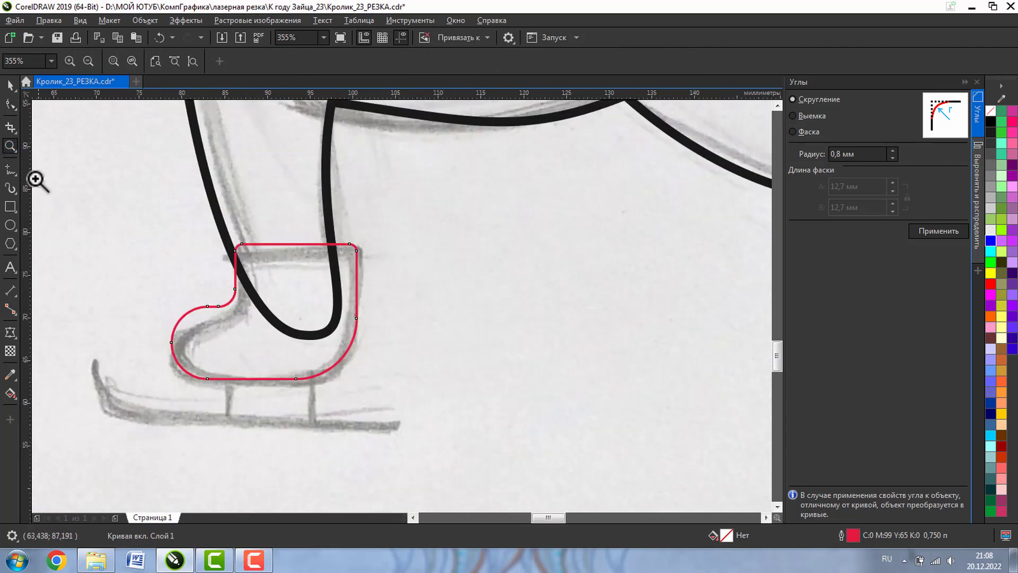
click(11, 206)
drag(415, 337, 82, 426)
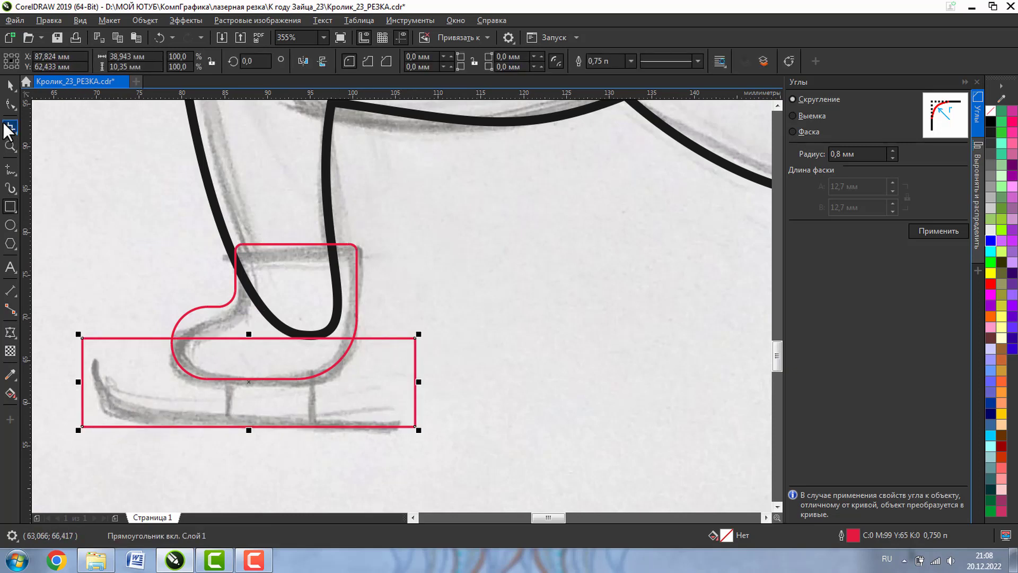
click(10, 85)
right_click(990, 241)
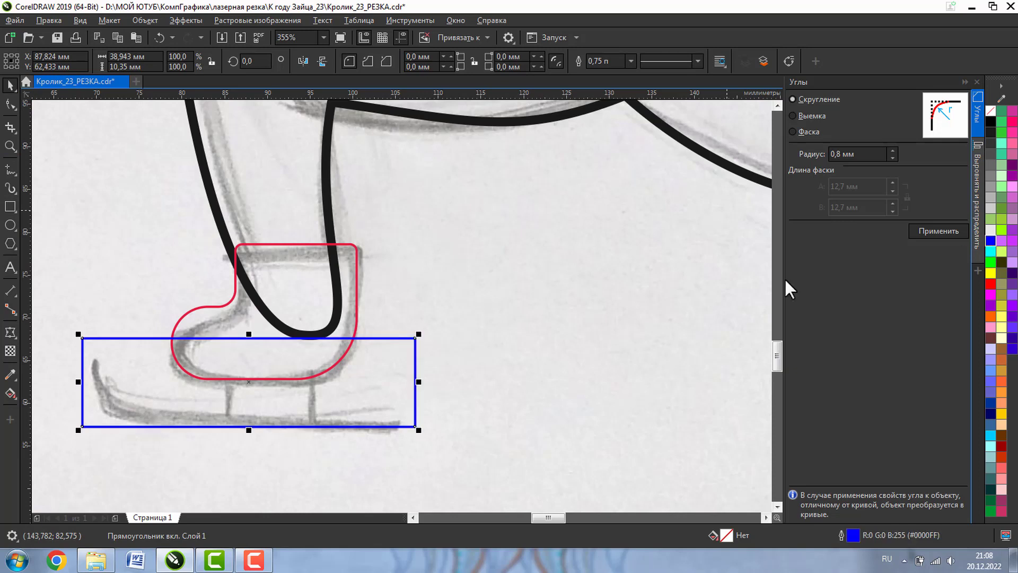
Narrow the blade rectangle from both sides to about 35.4 mm and round its lower front corner to a 5.175 mm radius
drag(82, 387, 96, 387)
drag(418, 382, 402, 382)
click(10, 104)
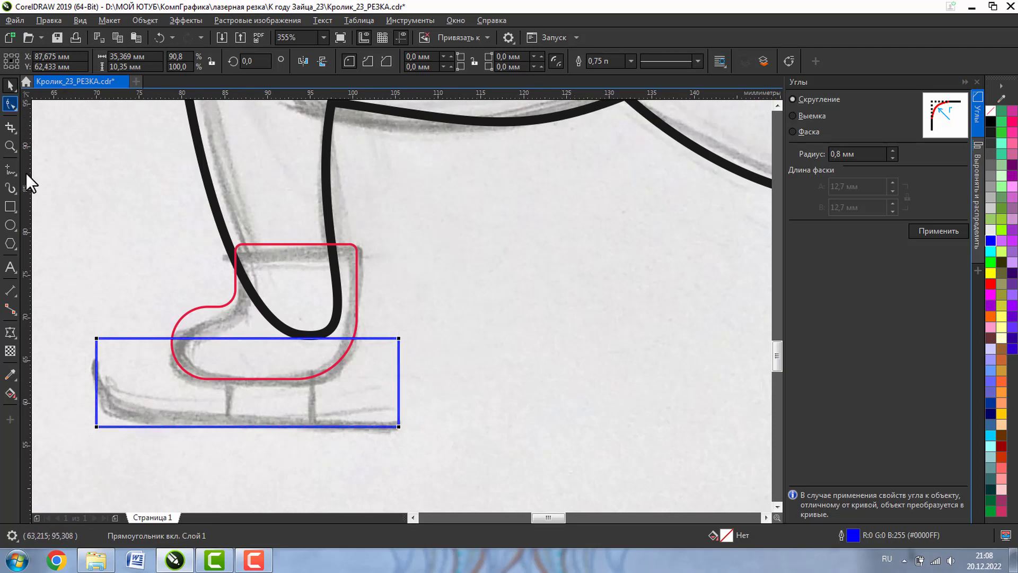
drag(96, 426, 140, 426)
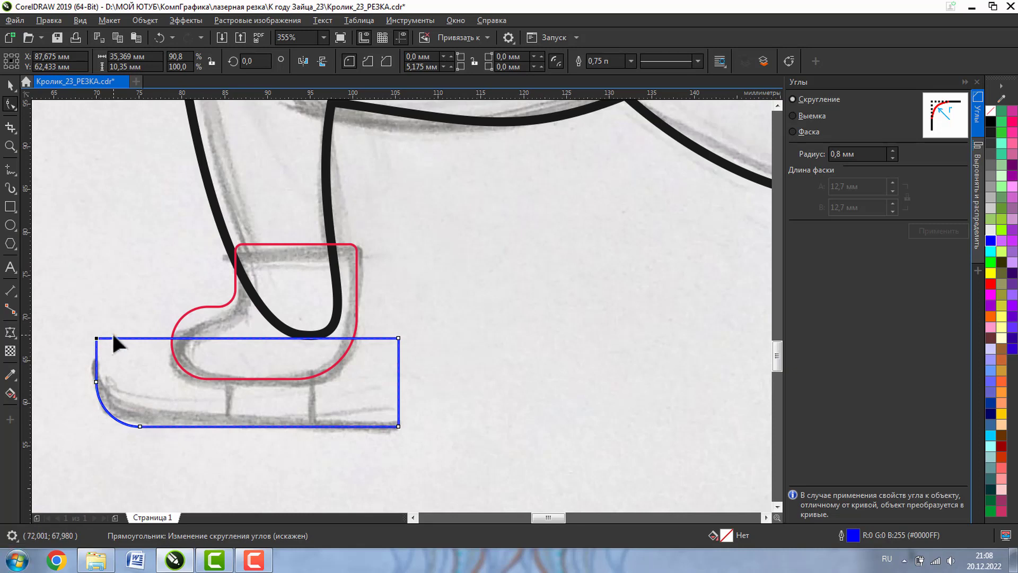
click(10, 84)
click(431, 330)
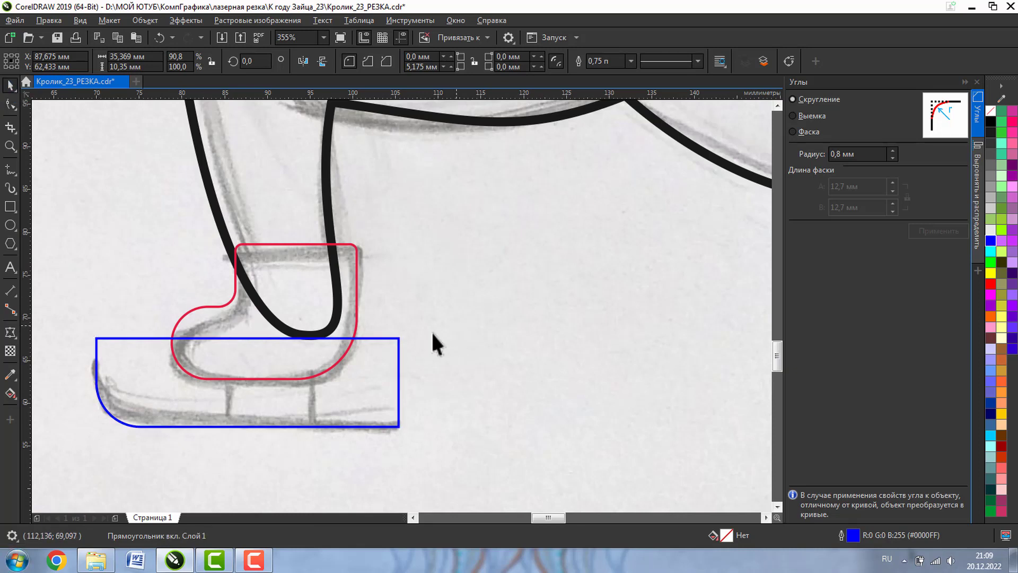
Convert the blade rectangle to curves and break its outline at the upper front and lower back corner nodes
click(399, 351)
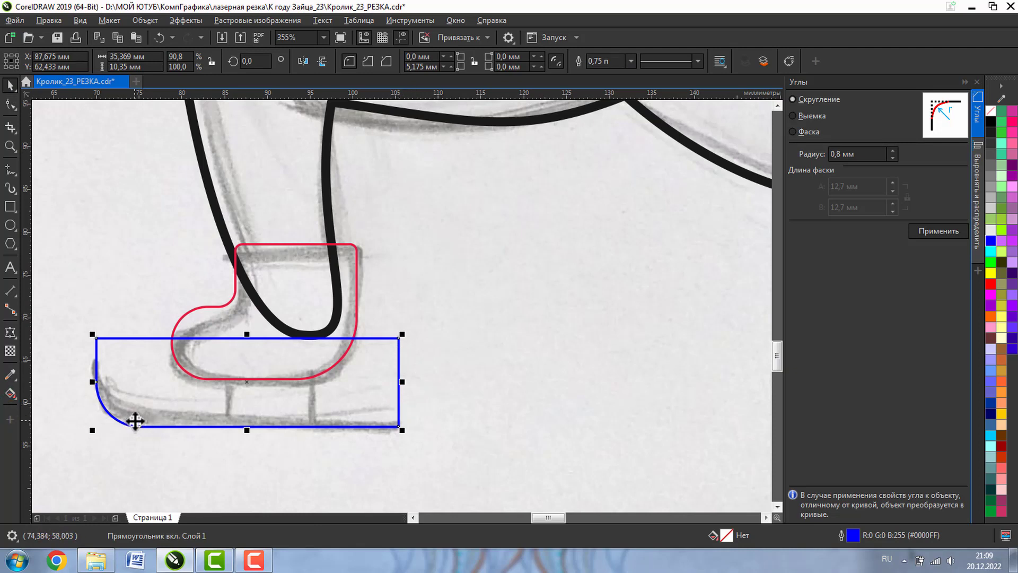
click(788, 61)
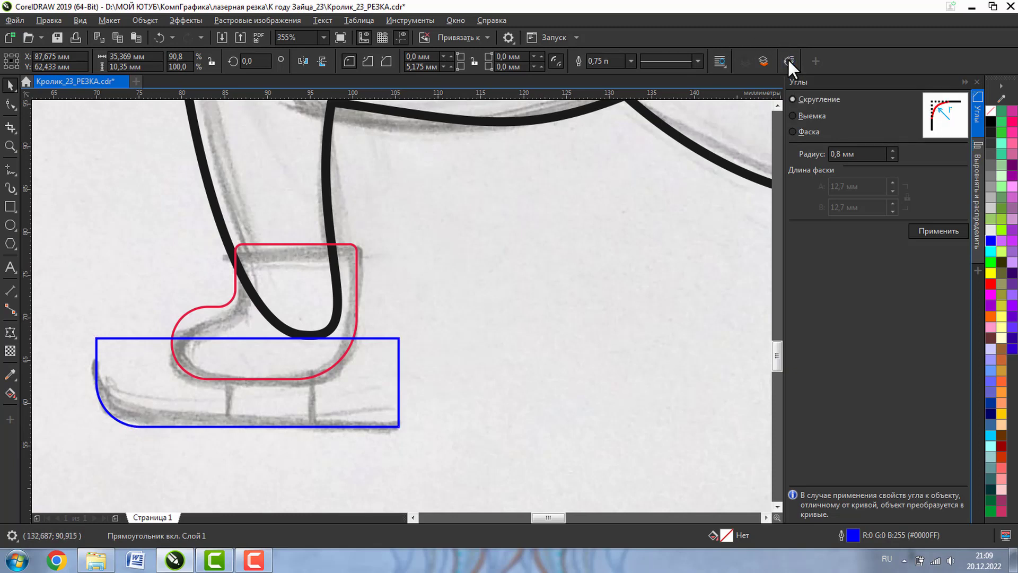
click(11, 104)
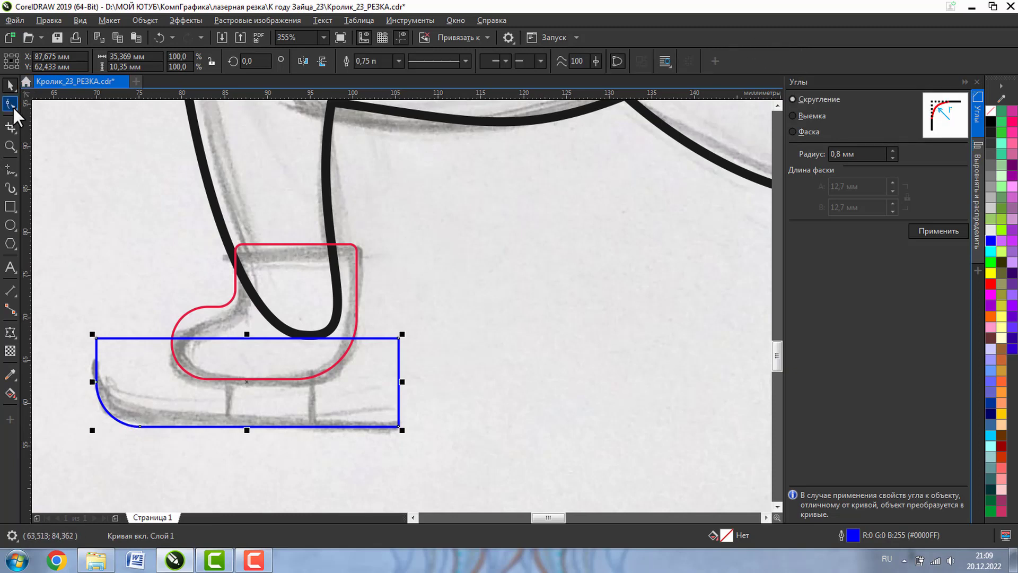
click(96, 338)
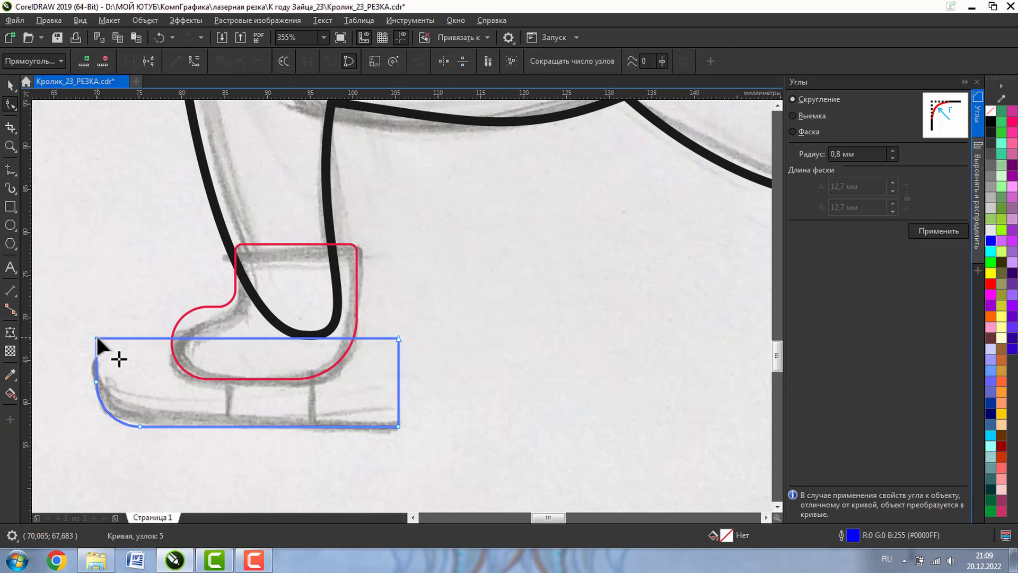
click(146, 60)
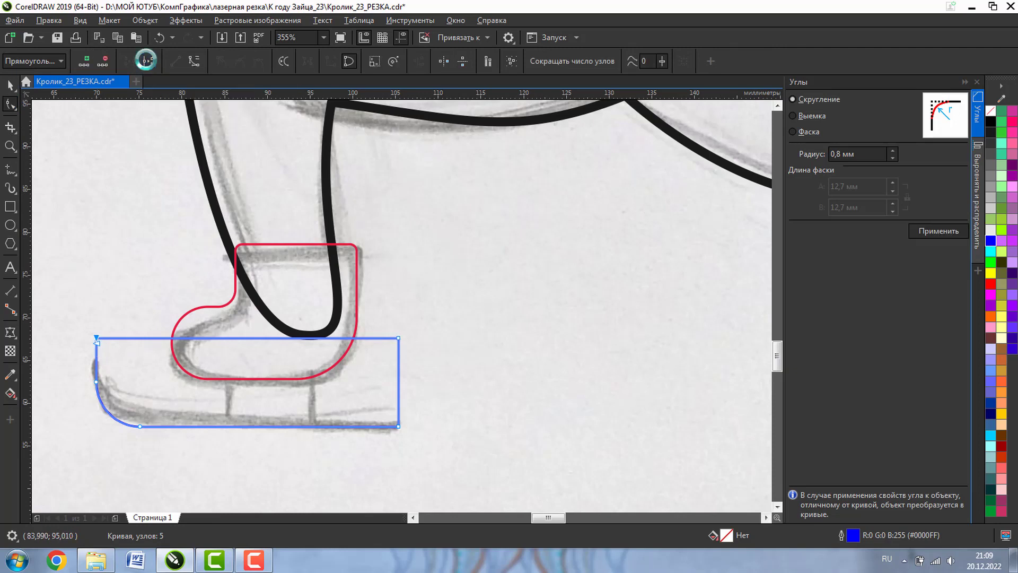
click(398, 426)
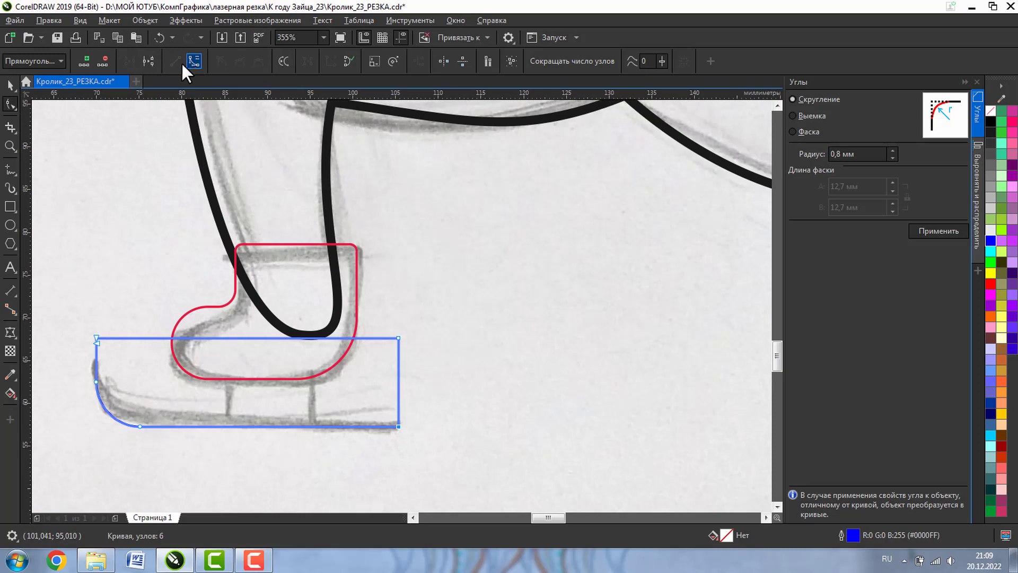
click(146, 59)
click(10, 85)
click(132, 265)
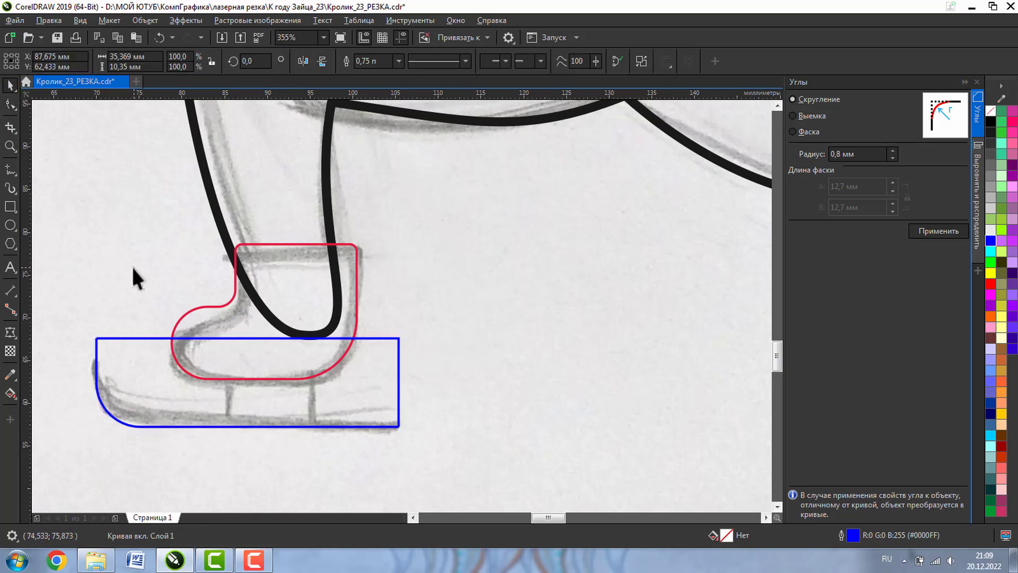
Break the blade curve apart into separate lines and delete the one forming its upper and back sides
click(12, 145)
drag(391, 323, 421, 351)
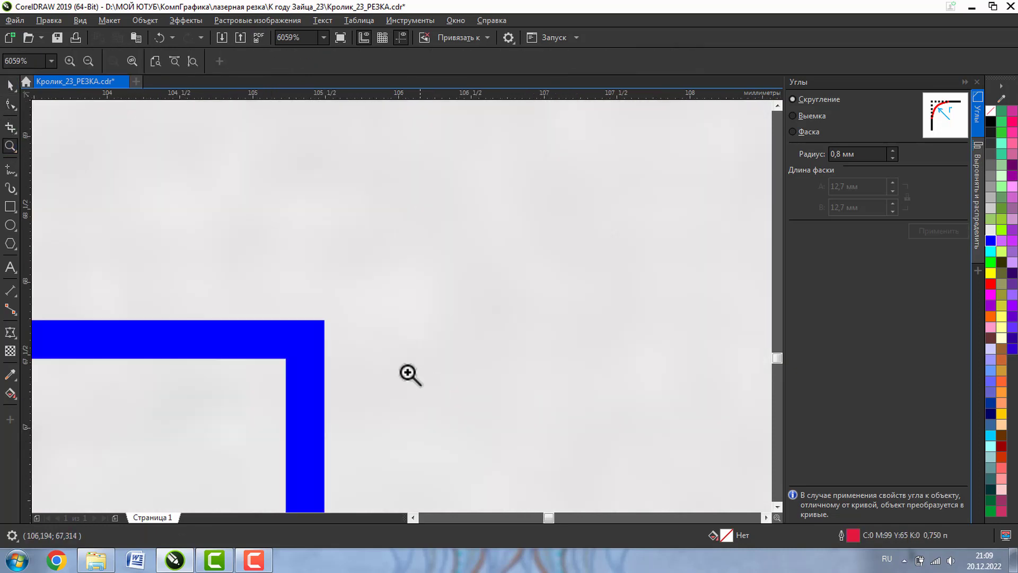
click(88, 60)
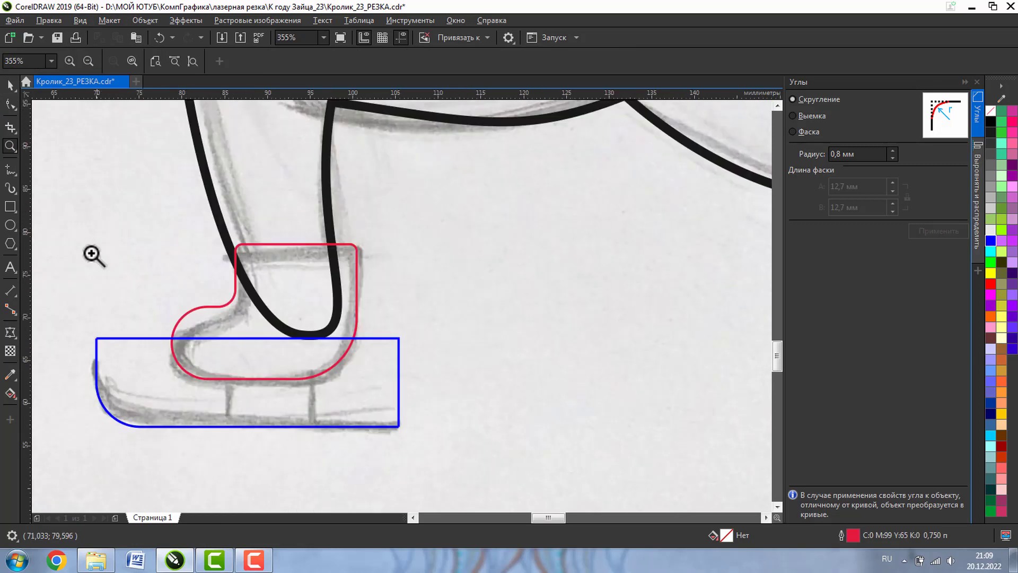
drag(83, 327, 136, 359)
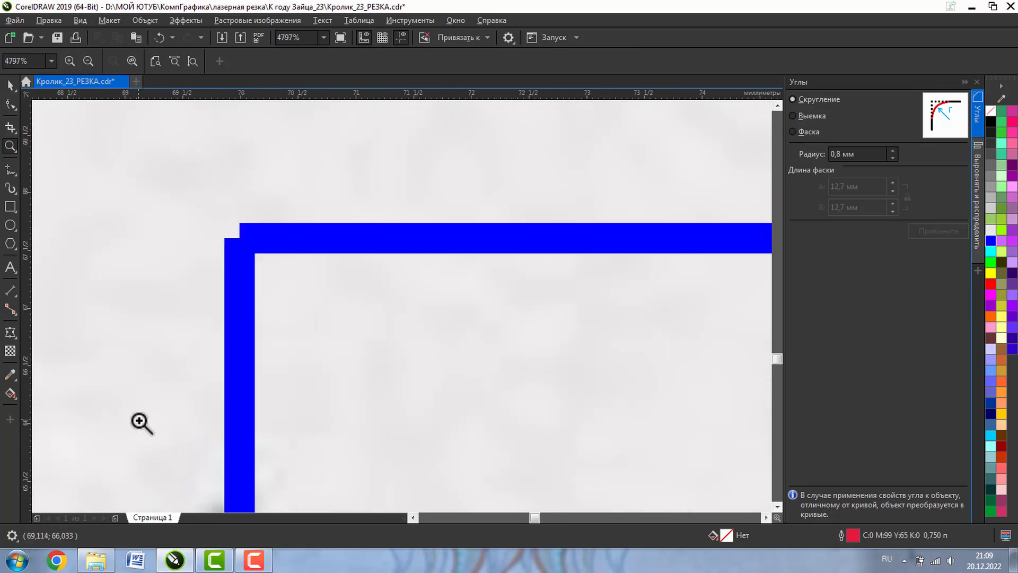
click(88, 60)
click(11, 84)
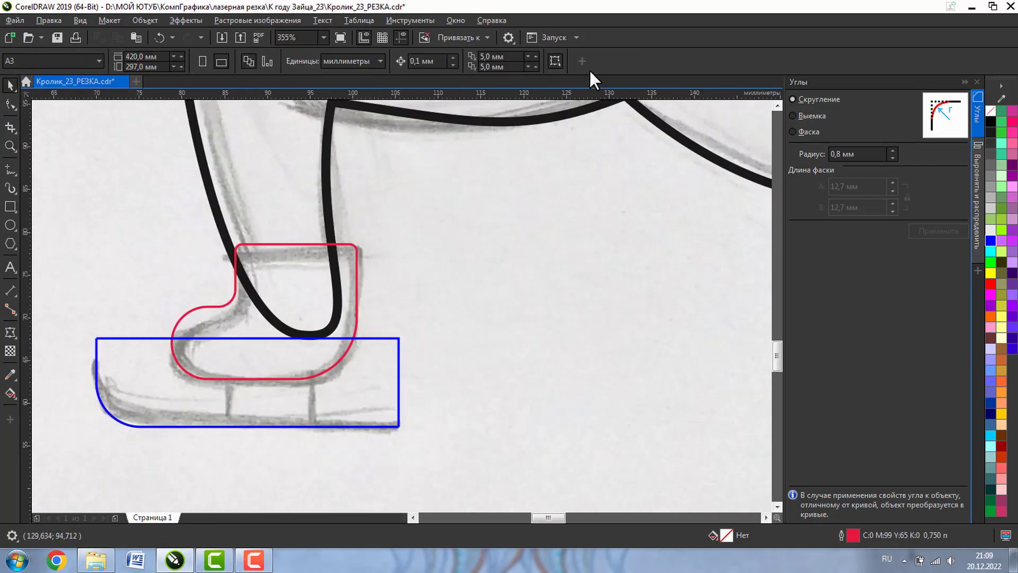
click(399, 353)
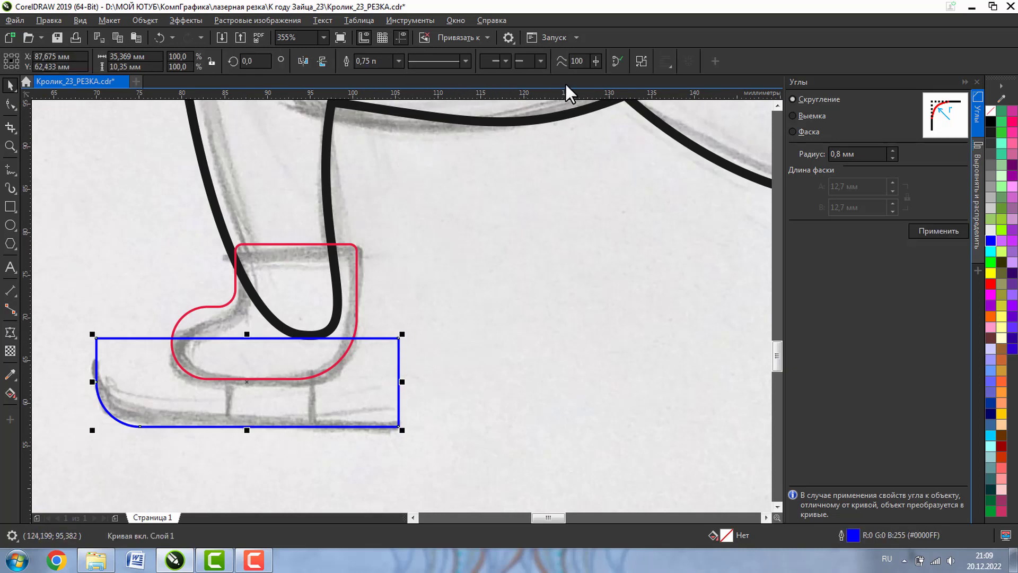
click(641, 58)
click(399, 343)
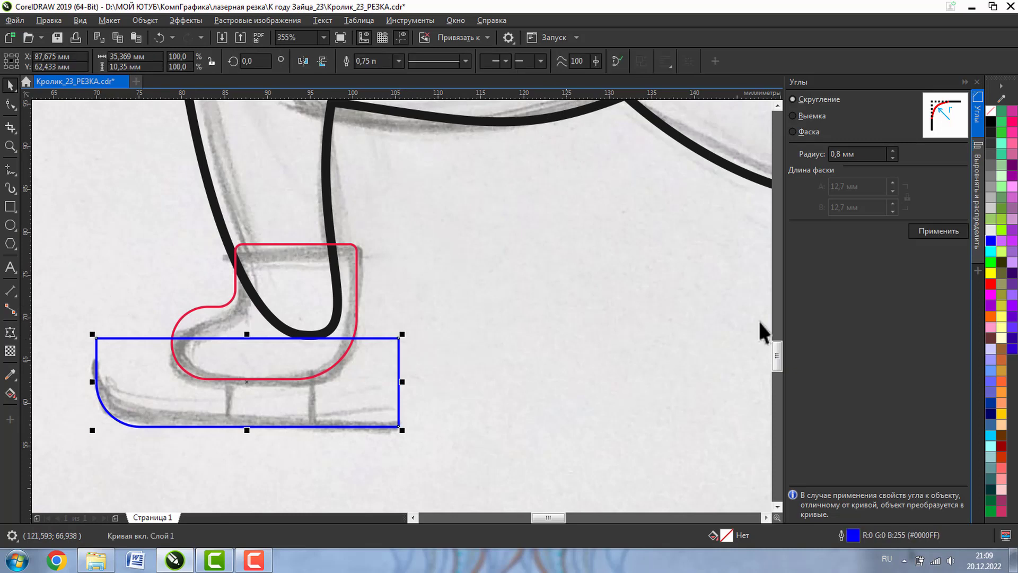
click(536, 369)
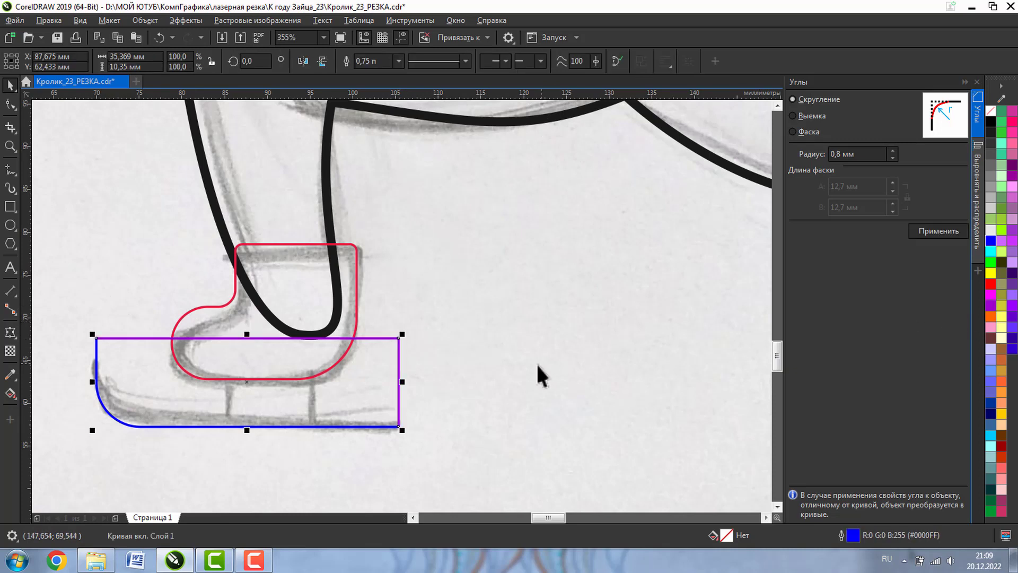
click(393, 343)
key(Delete)
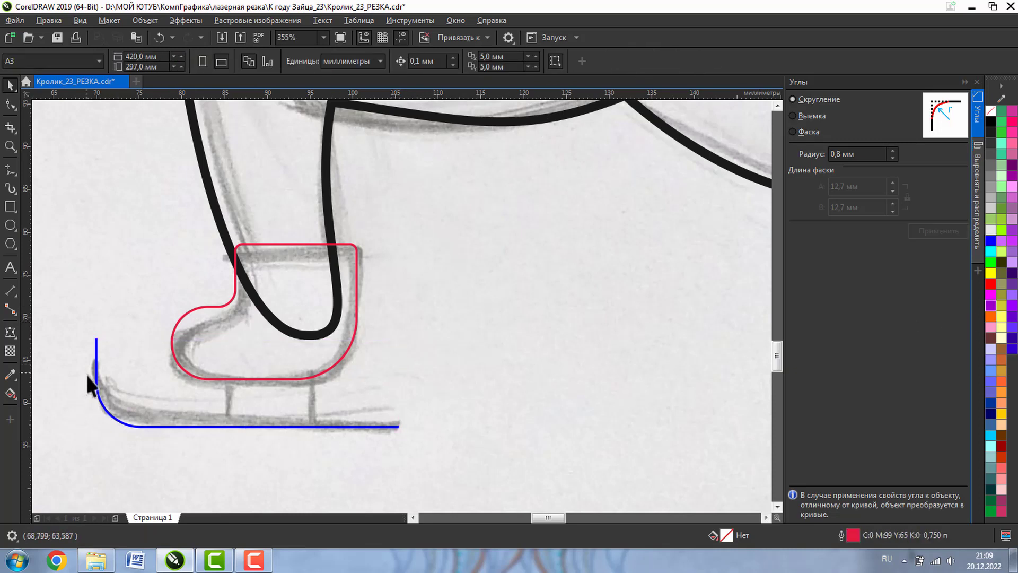
Remove the straight upper front end of the blade curve by deleting its topmost node
click(10, 146)
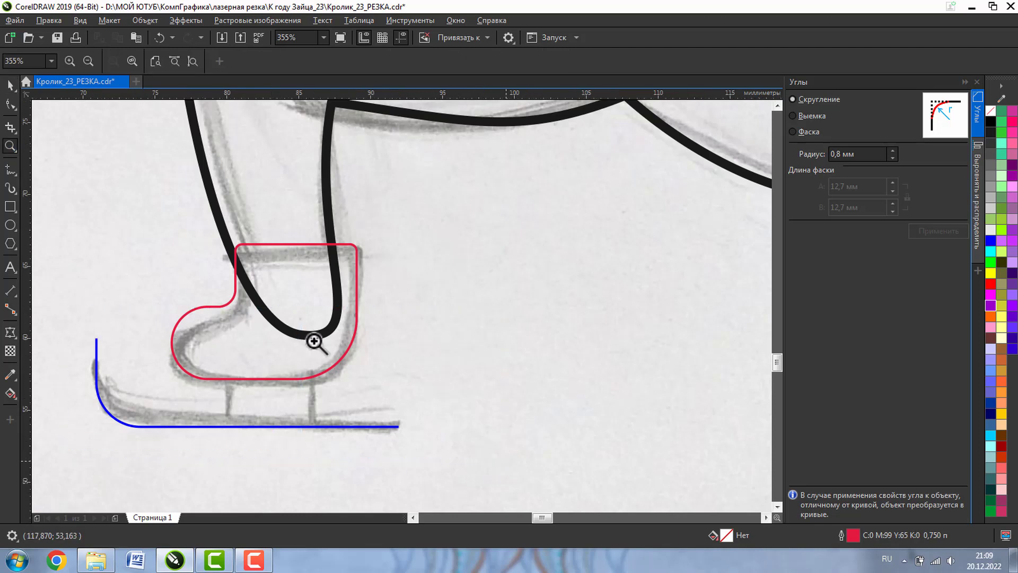
click(314, 341)
click(10, 104)
click(82, 237)
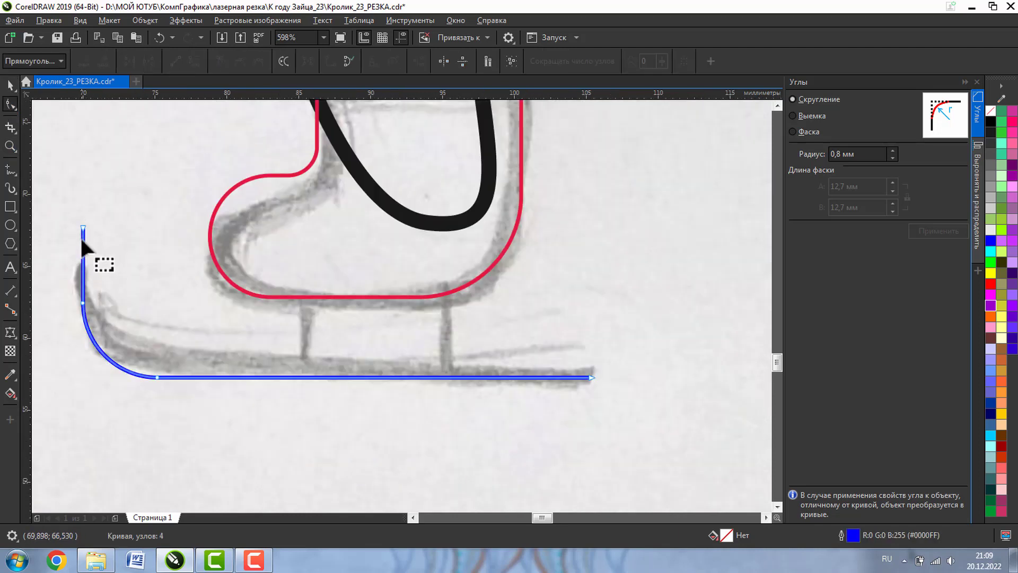
click(82, 229)
key(Delete)
Move the blade curve up about 1.2 mm, closer to the boot sole
click(10, 85)
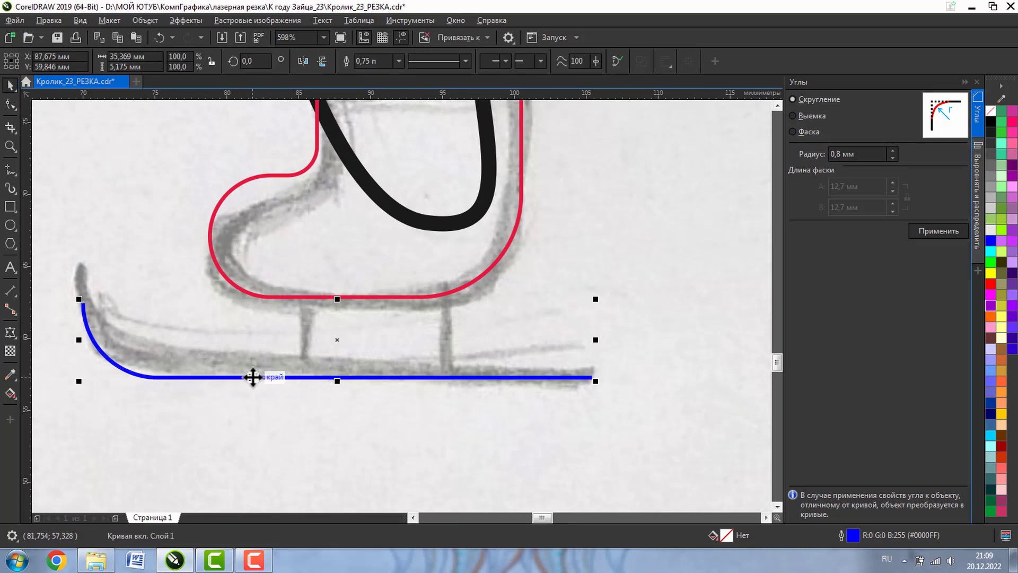
drag(252, 377, 253, 361)
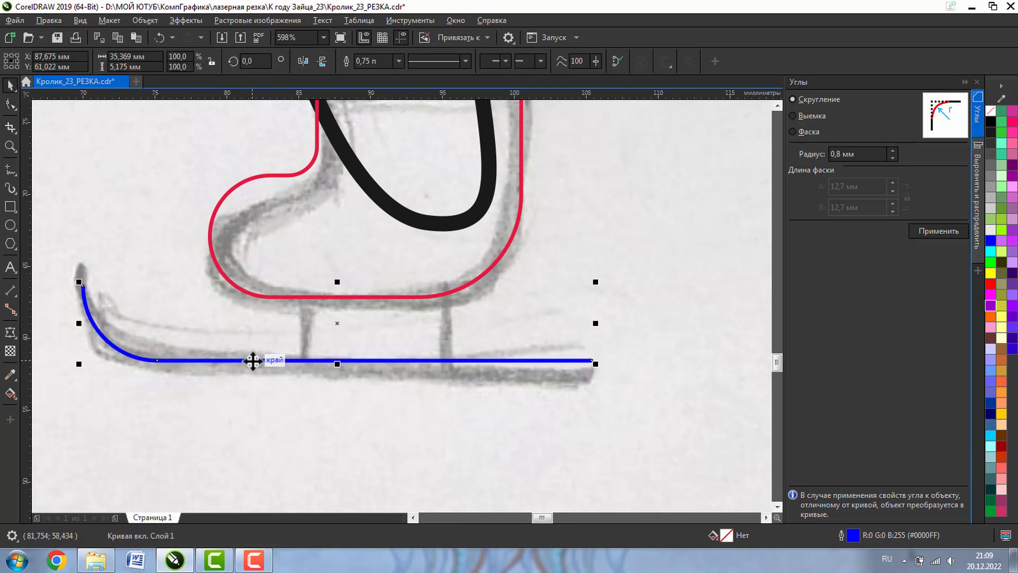
key(ctrl+z)
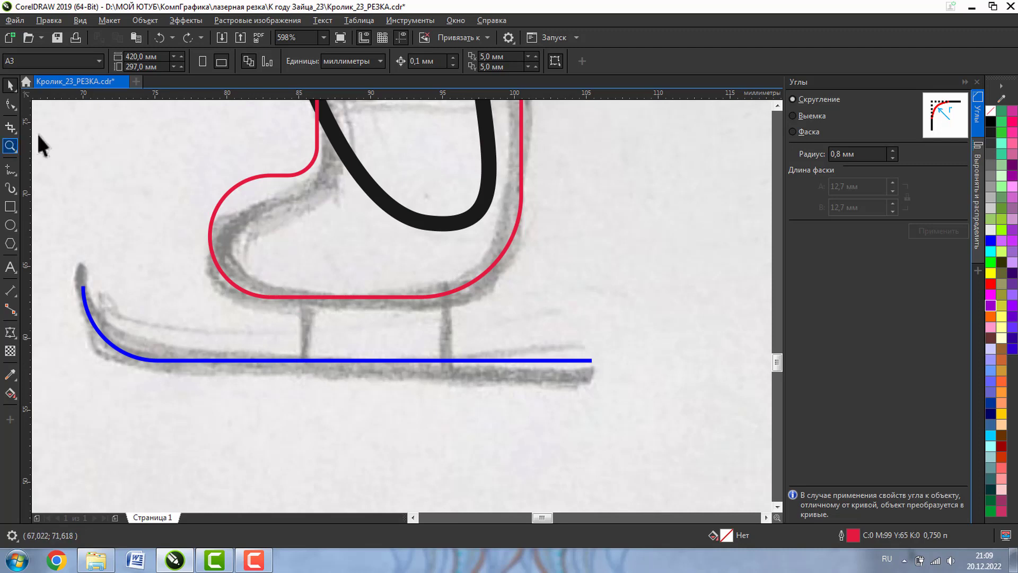
Draw a vertical strut line about 4.4 mm long from the boot sole to the blade and copy it about 9.6 mm toward the heel
click(9, 170)
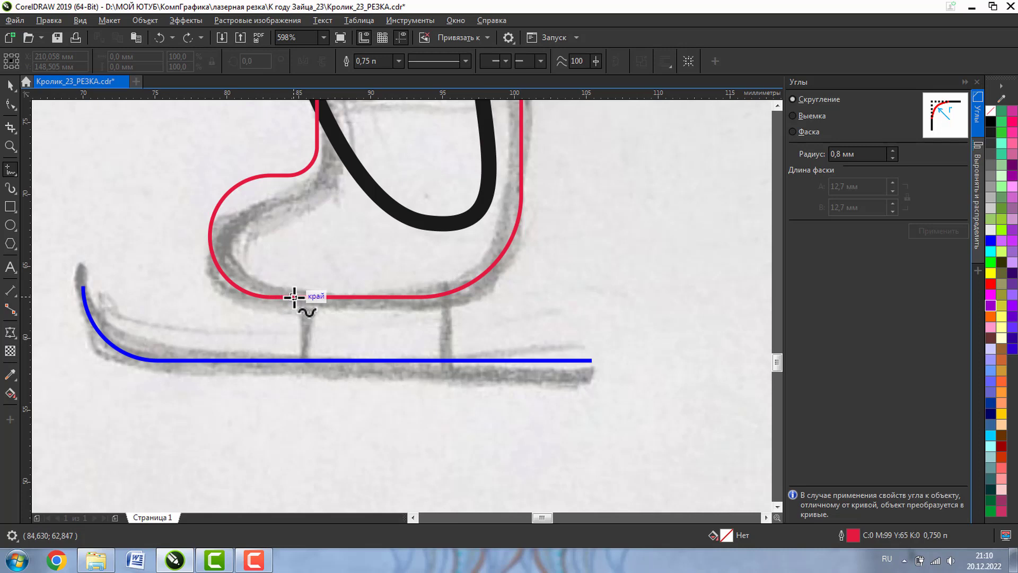
click(294, 297)
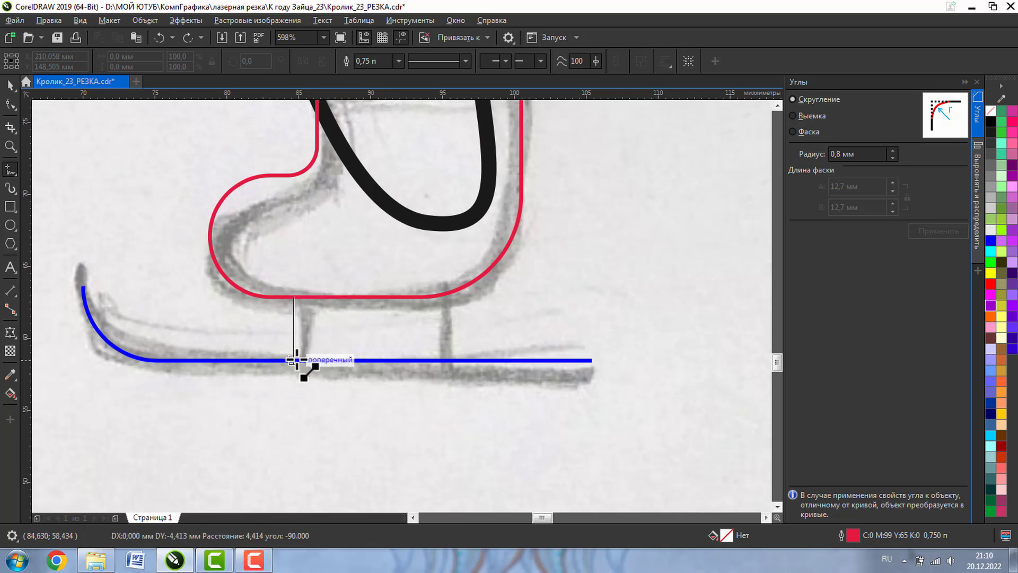
click(294, 364)
click(11, 86)
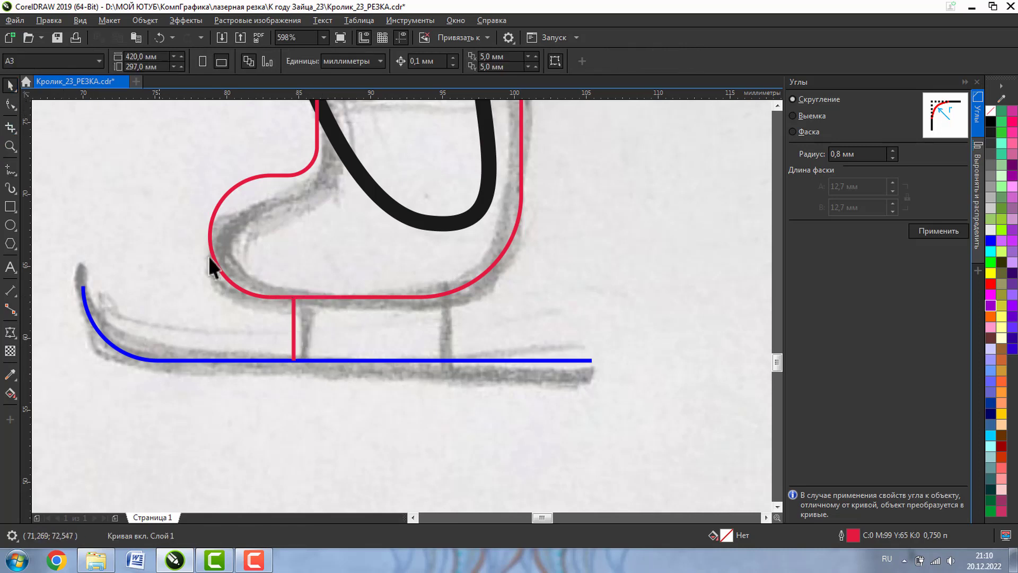
drag(292, 313, 432, 326)
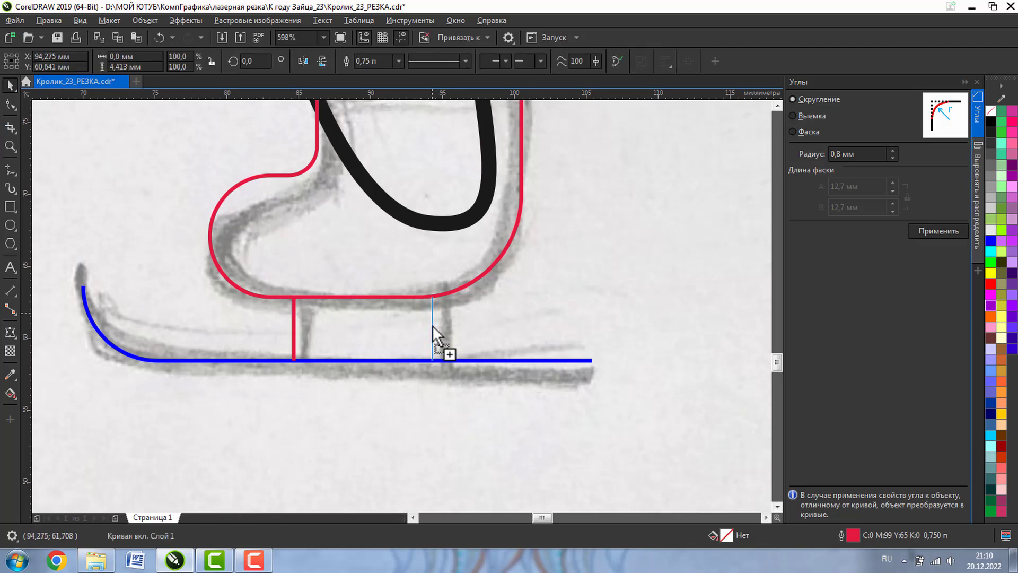
click(618, 286)
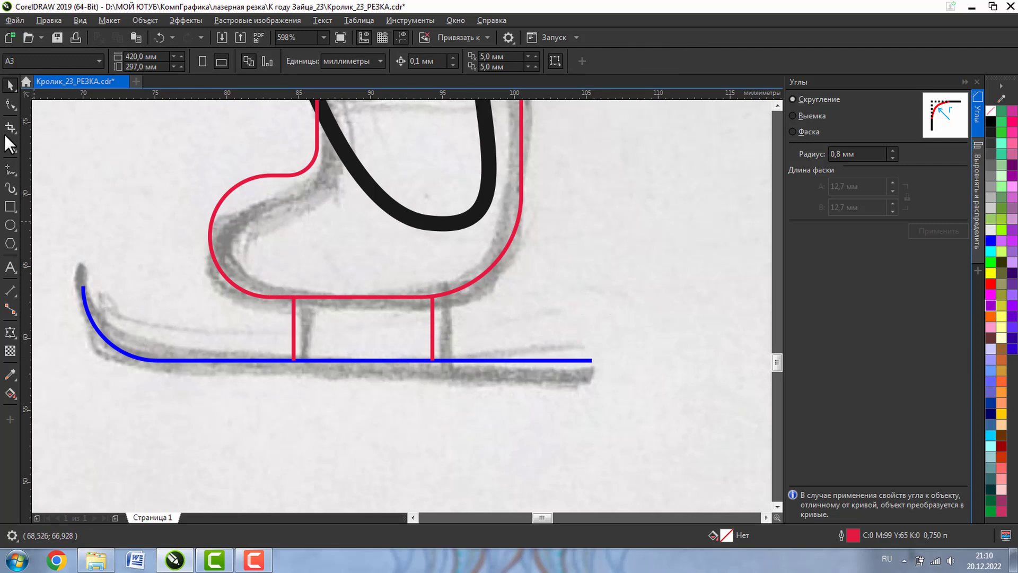
Extend the back end of the blade slightly, making the blade about 35.6 mm long
click(454, 359)
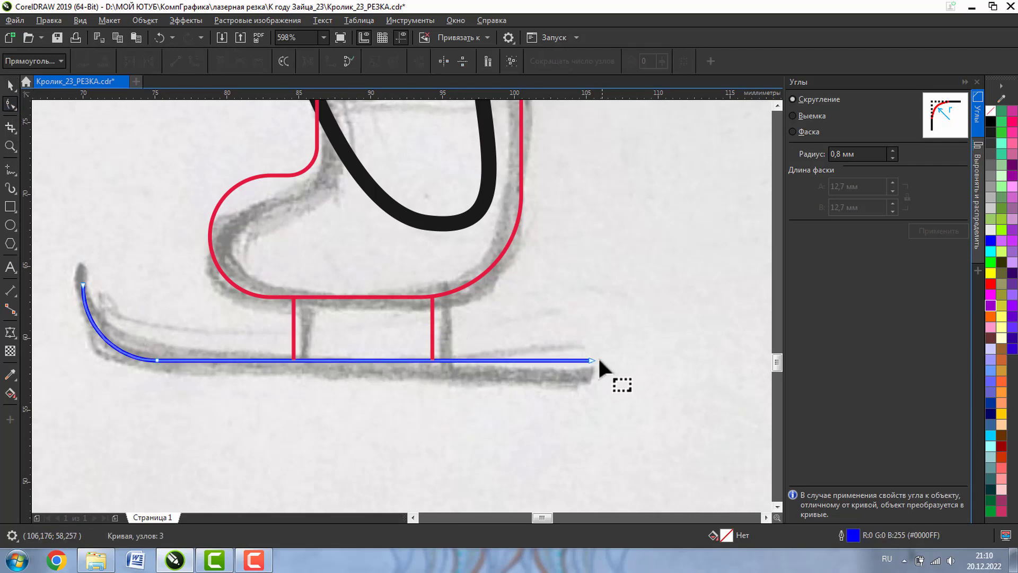
mouse_move(589, 360)
mouse_down()
mouse_move(523, 360)
mouse_move(595, 360)
mouse_up()
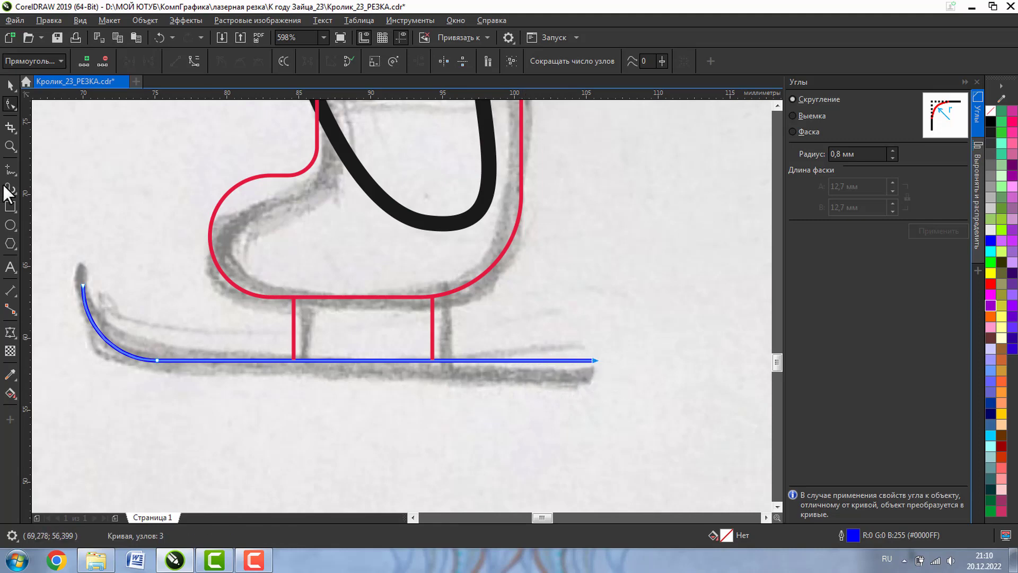
Try copying the complete skate onto the raised foot and rotating the copy about 68.4° to match the sketch
click(10, 146)
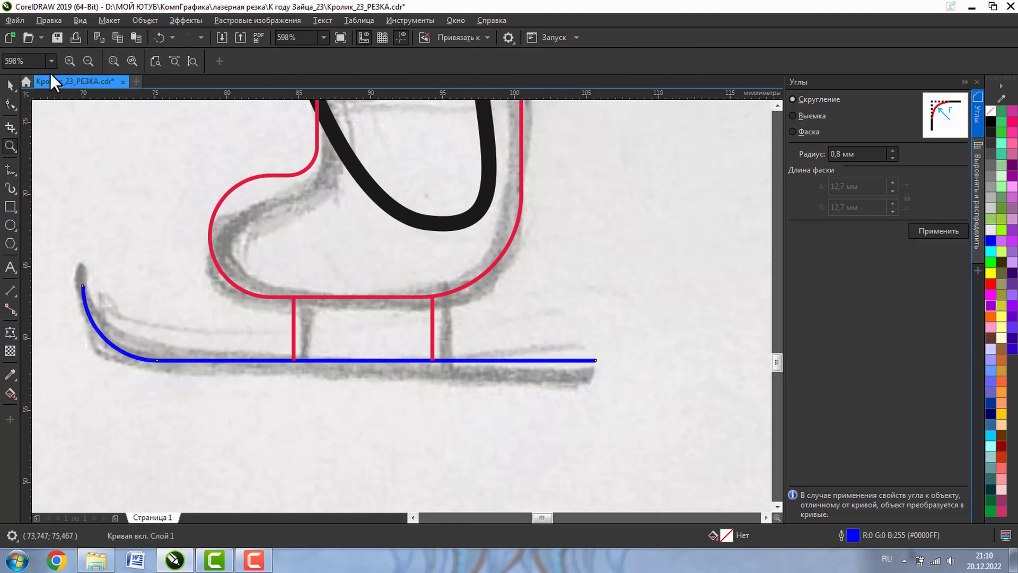
click(87, 60)
click(87, 61)
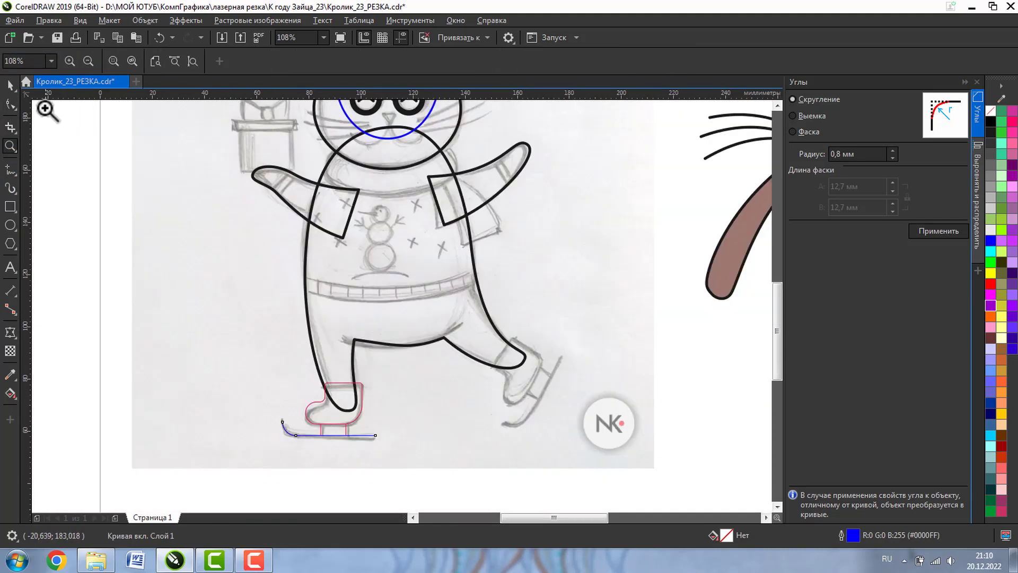
click(10, 85)
drag(240, 359, 446, 460)
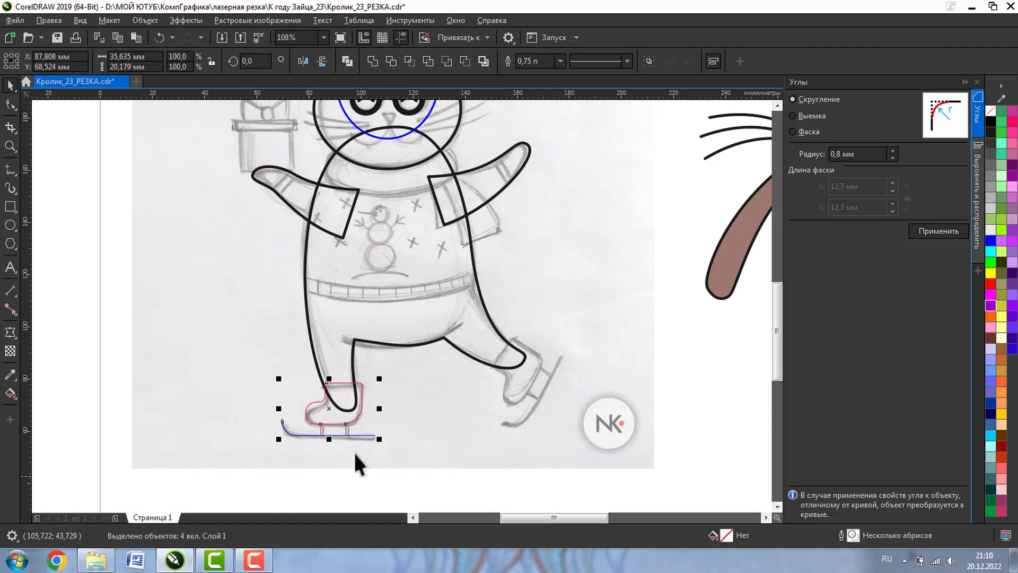
mouse_move(344, 420)
mouse_down()
mouse_move(334, 413)
mouse_move(532, 413)
mouse_up()
click(547, 390)
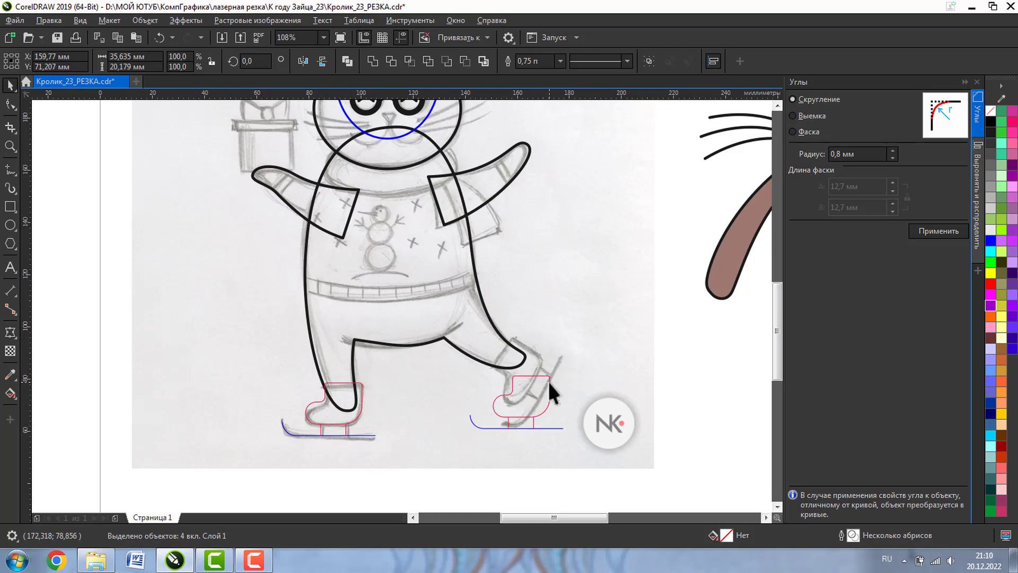
drag(568, 370, 505, 325)
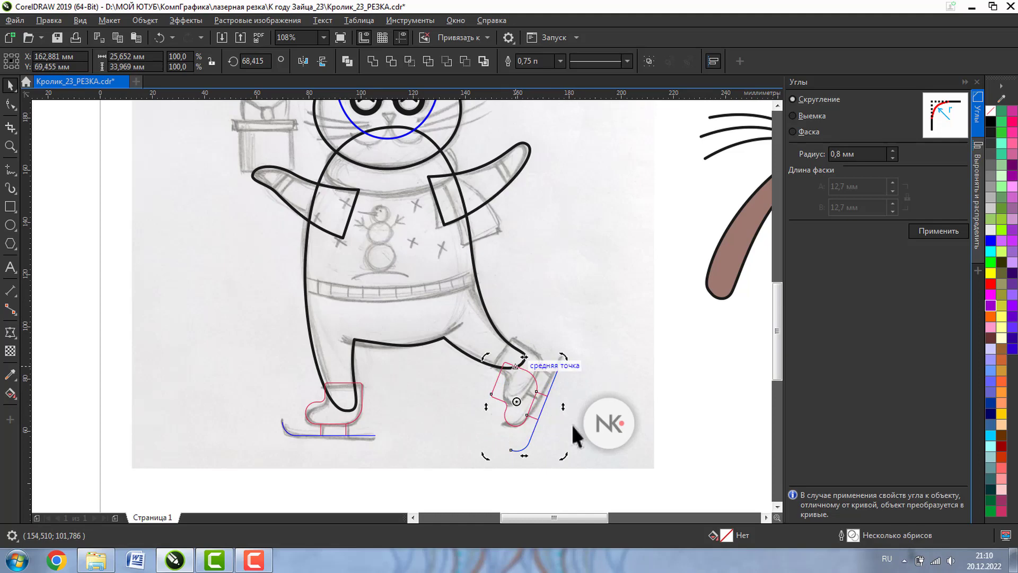
click(605, 374)
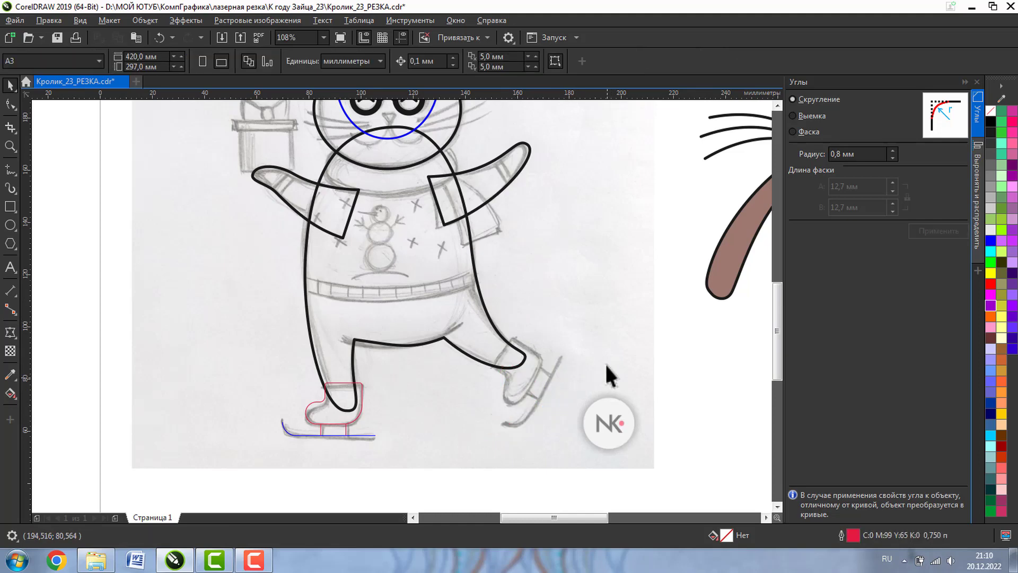
Draw a rectangle about 14.3 mm tall over the sketched gift box and widen it to about 20.1 mm
click(10, 146)
click(9, 206)
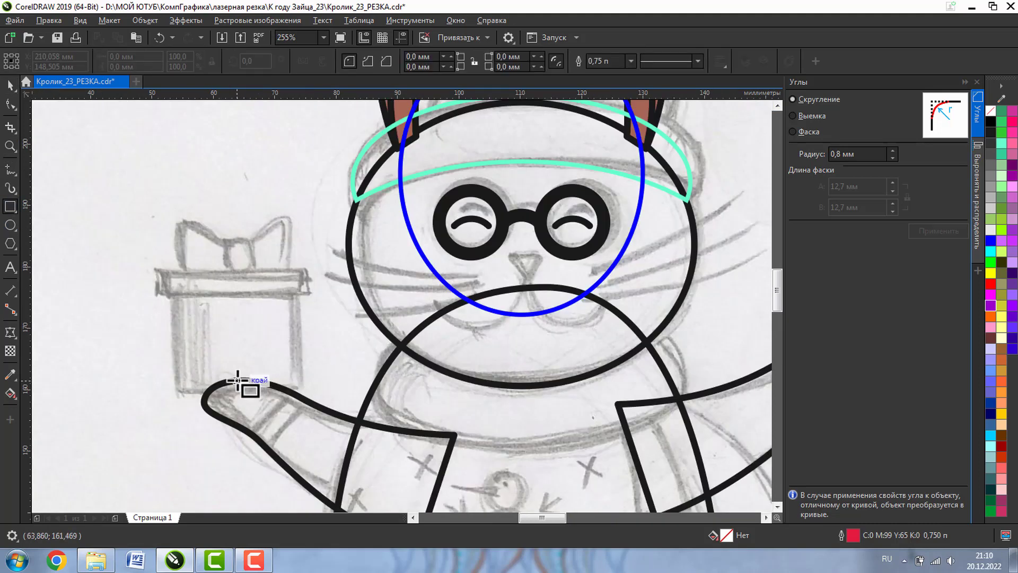
mouse_move(237, 380)
mouse_down()
mouse_move(273, 382)
mouse_move(315, 313)
mouse_move(304, 289)
mouse_up()
click(10, 85)
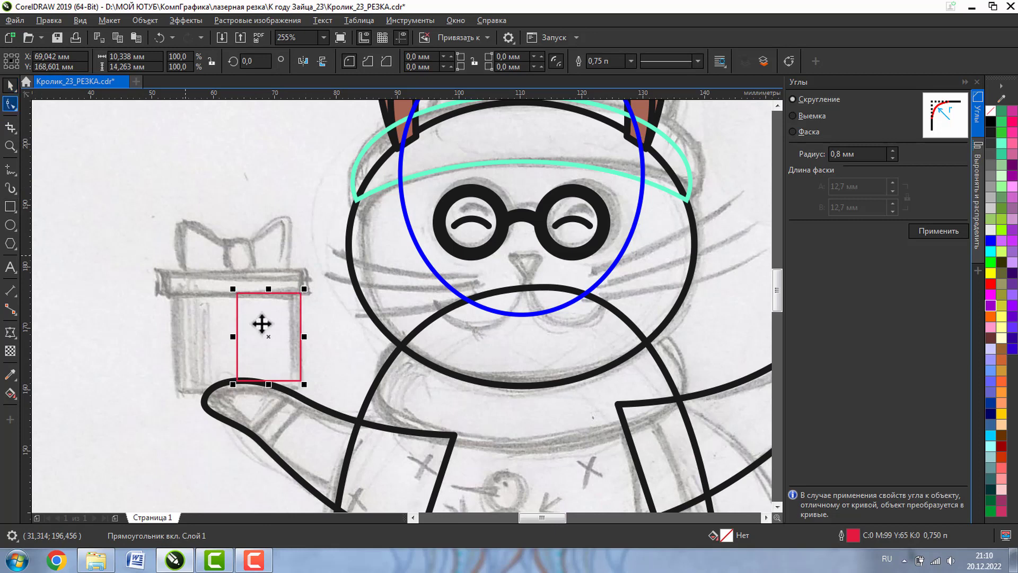
drag(233, 336, 175, 337)
Copy the gift box rectangle above the original and stretch the copy's lower edge down to the box, making it about 14.9 mm tall
drag(237, 342, 256, 253)
click(10, 146)
drag(159, 141, 431, 357)
click(10, 83)
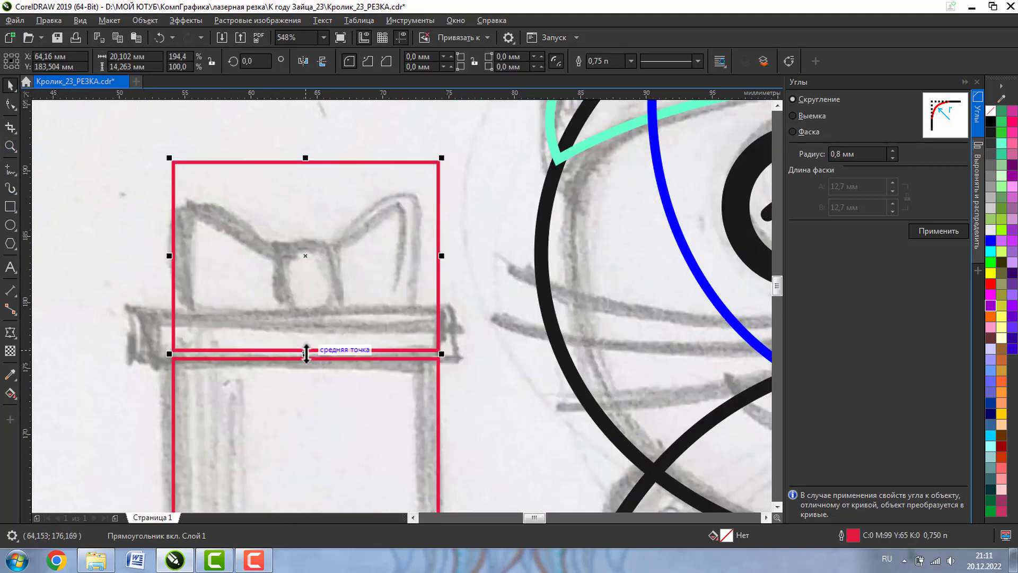
drag(306, 353, 304, 362)
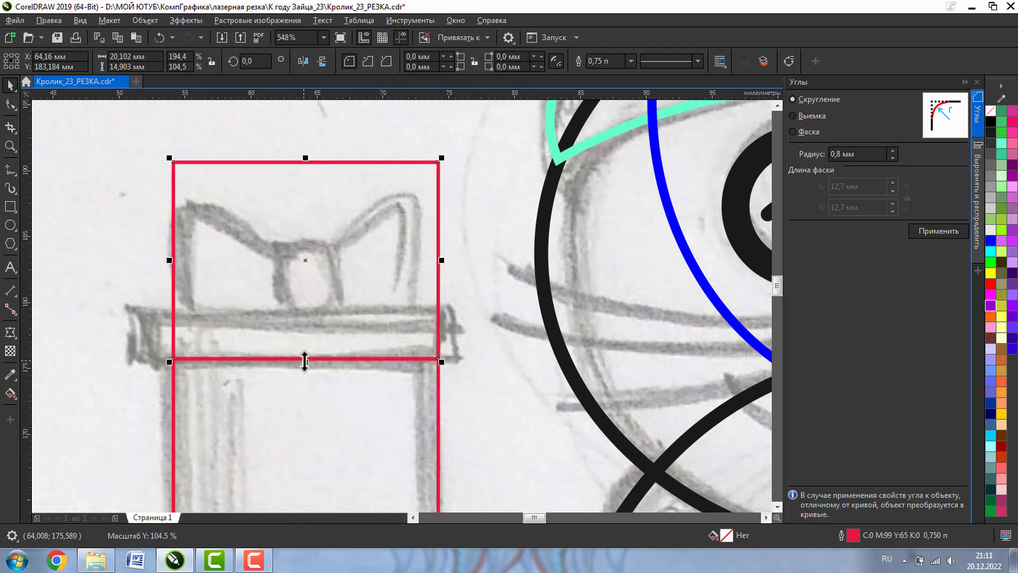
Open the snapping options to check snapping to objects
click(472, 37)
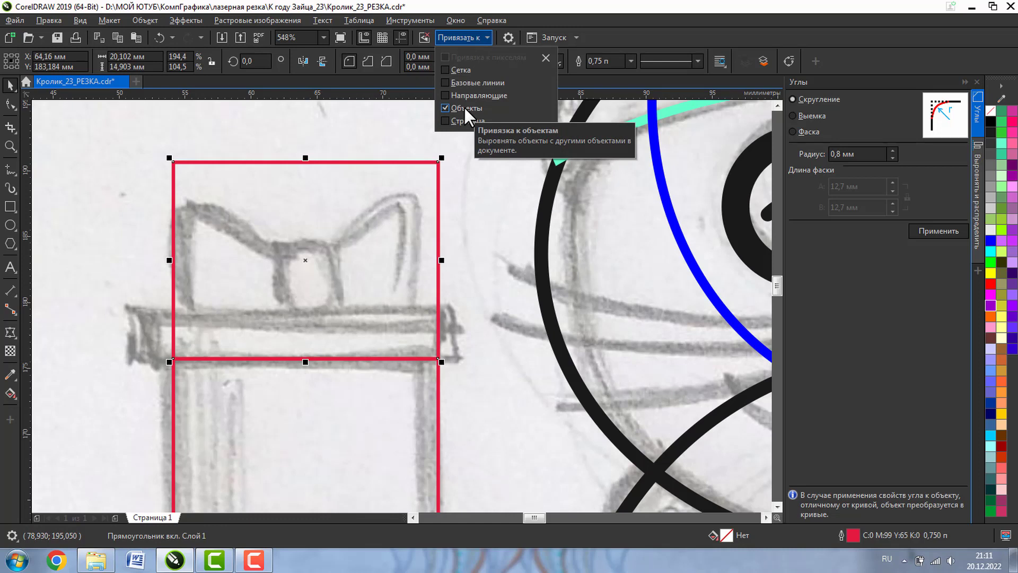
Reduce the upper red rectangle to about 3.7 mm high for the gift box lid and widen it symmetrically to overhang the box
click(336, 134)
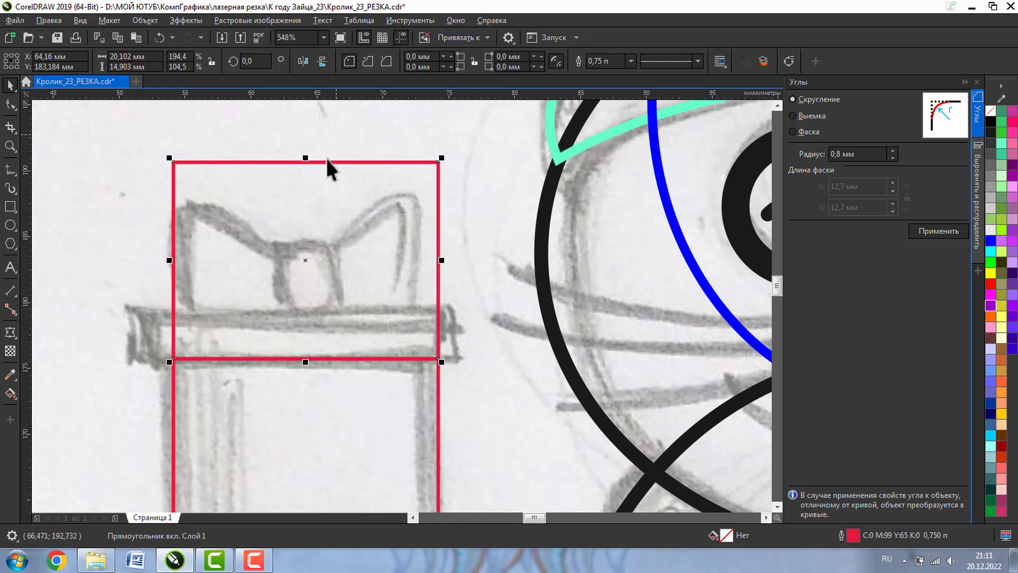
key(Escape)
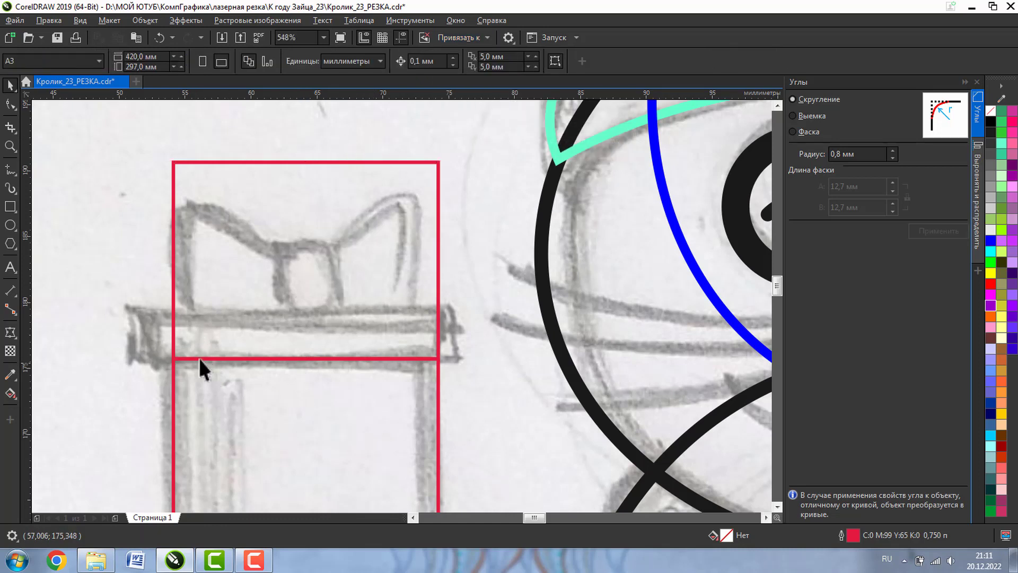
click(285, 162)
drag(306, 160, 282, 306)
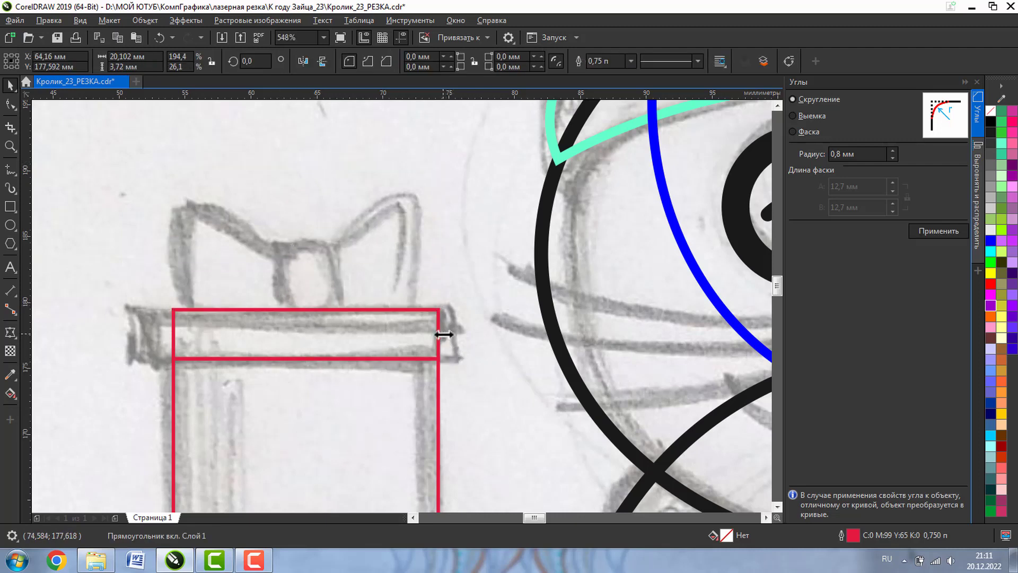
drag(444, 334, 472, 361)
Move the red bow tie beside the sketched gift and scale it down proportionally to about 16.6 × 9.6 mm
click(10, 146)
right_click(371, 136)
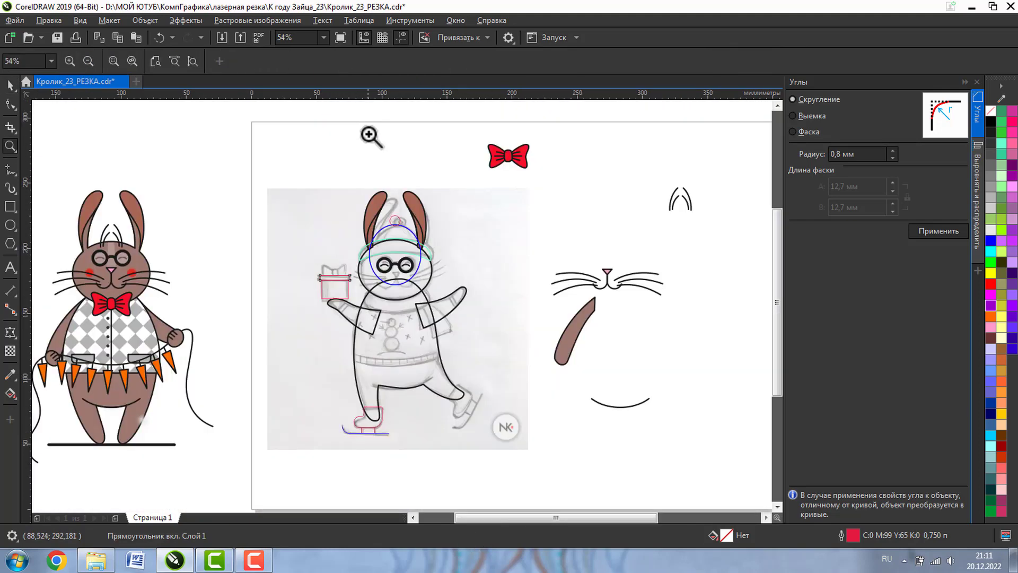
key(space)
drag(473, 117, 310, 253)
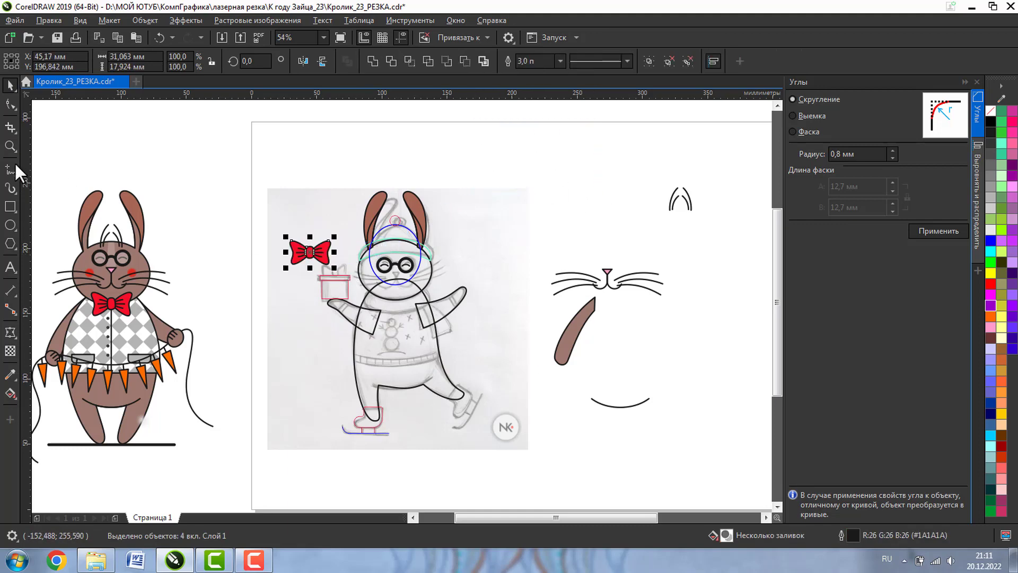
drag(266, 221, 458, 331)
key(space)
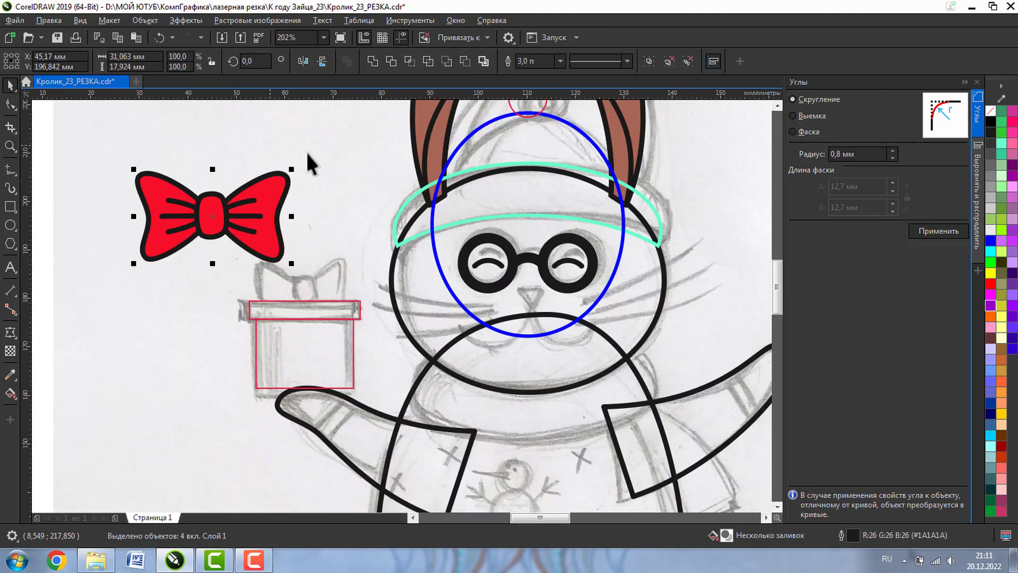
drag(294, 167, 225, 206)
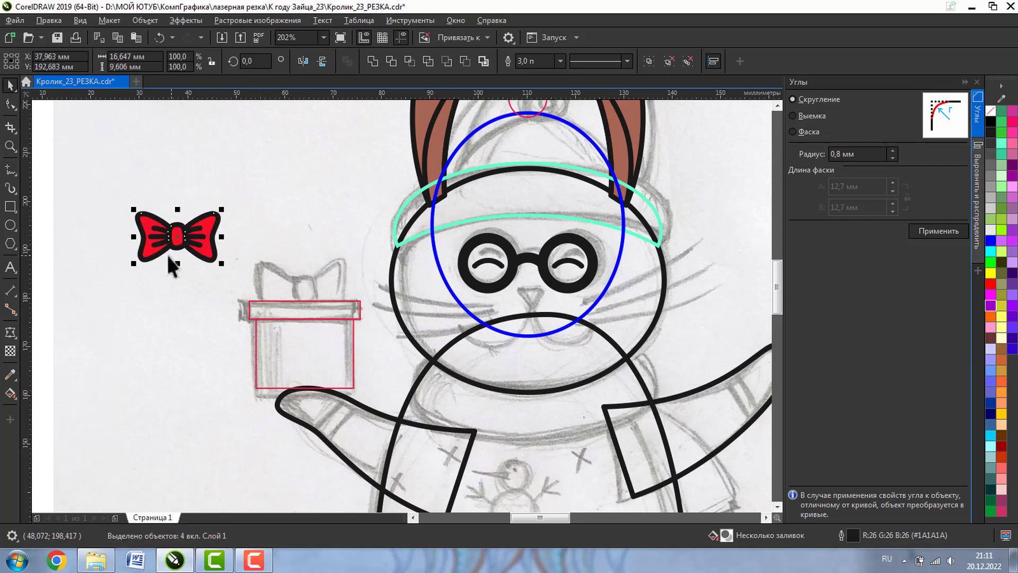
Place the small red bow on the gift box and align it centrally over the lid
drag(174, 241, 304, 300)
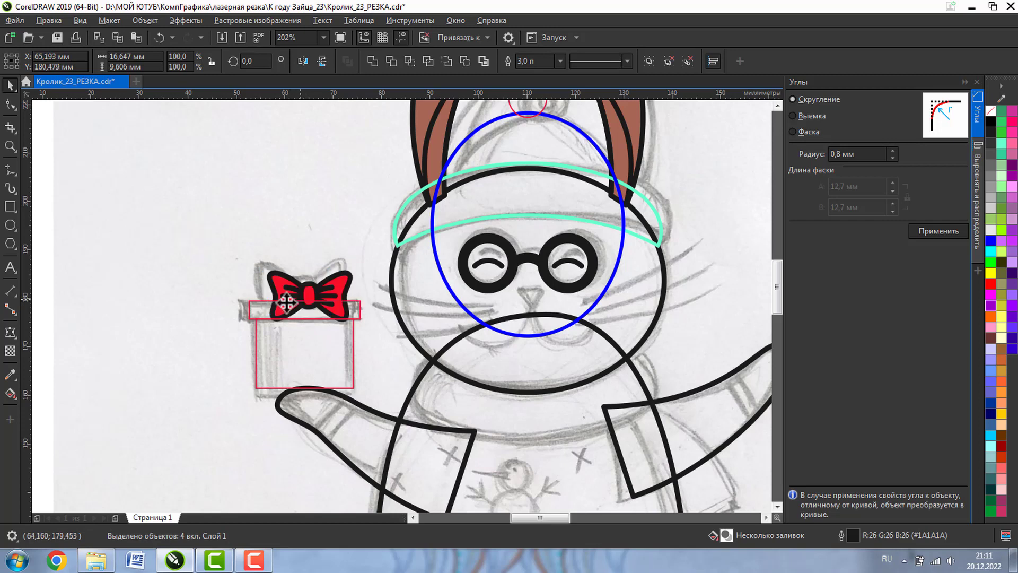
click(120, 345)
drag(358, 338, 357, 340)
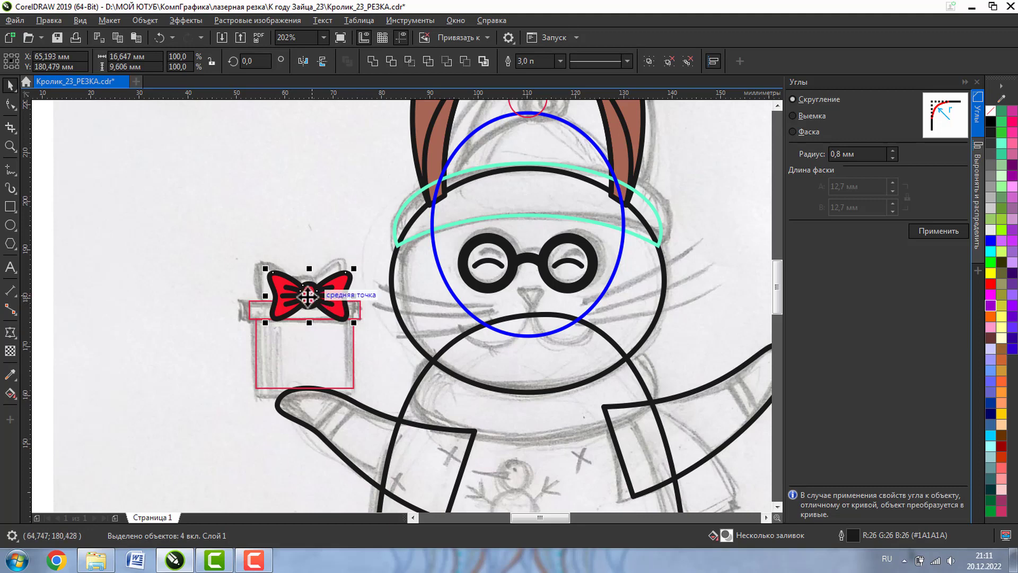
drag(302, 294, 296, 293)
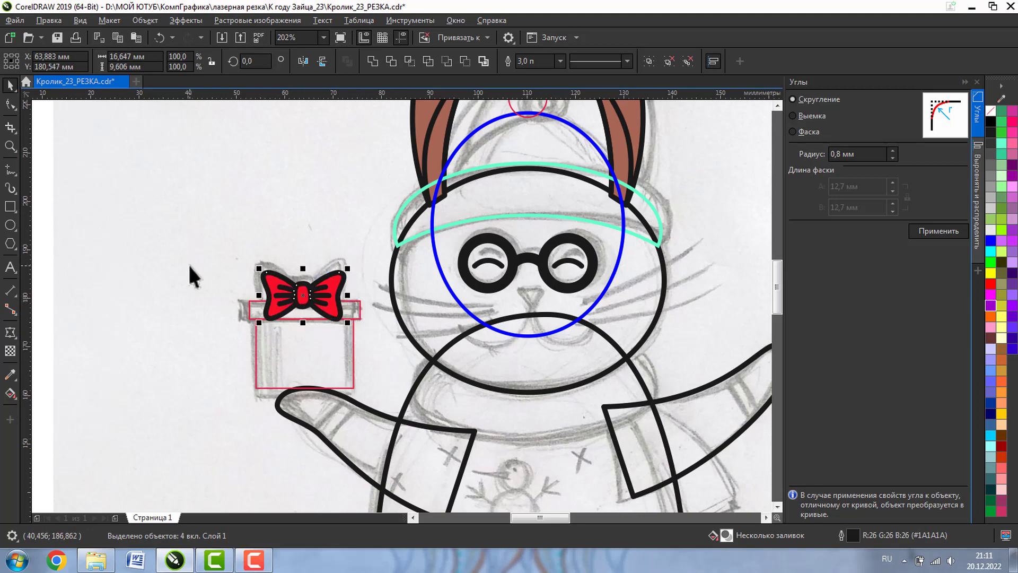
Draw a straight line about 65 mm long across the waist, joining both sides of the body outline
double_click(10, 146)
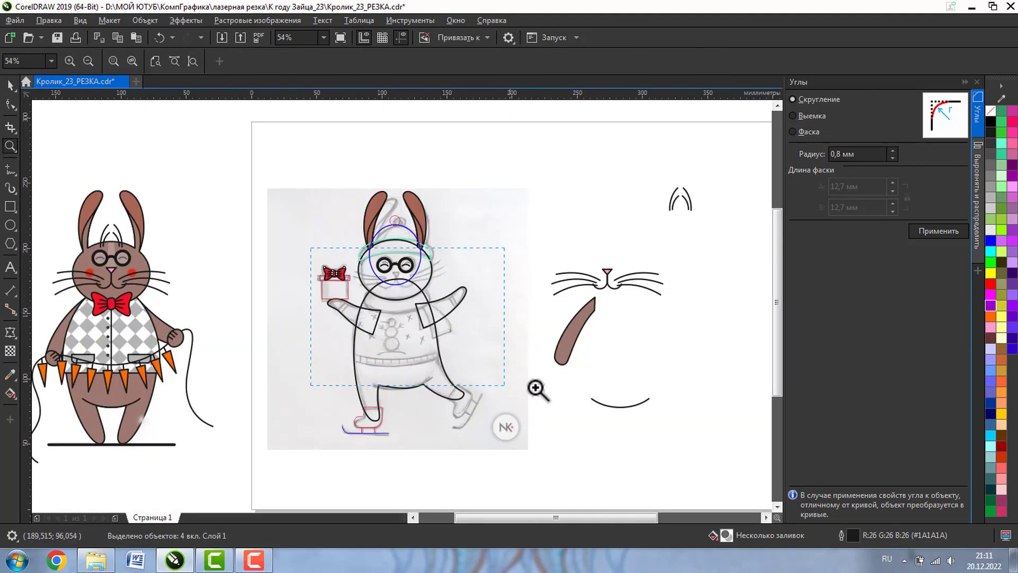
click(539, 386)
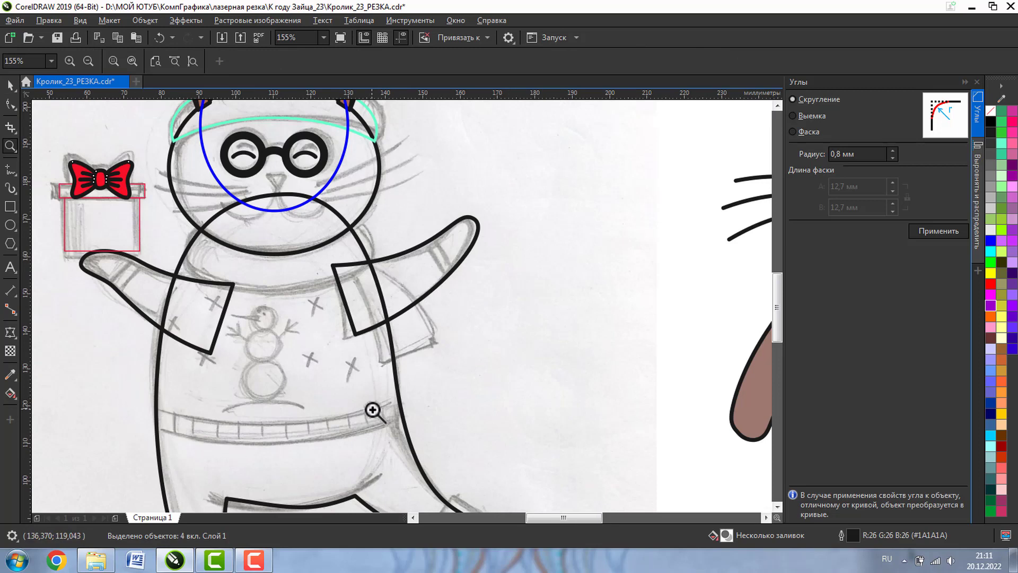
click(10, 168)
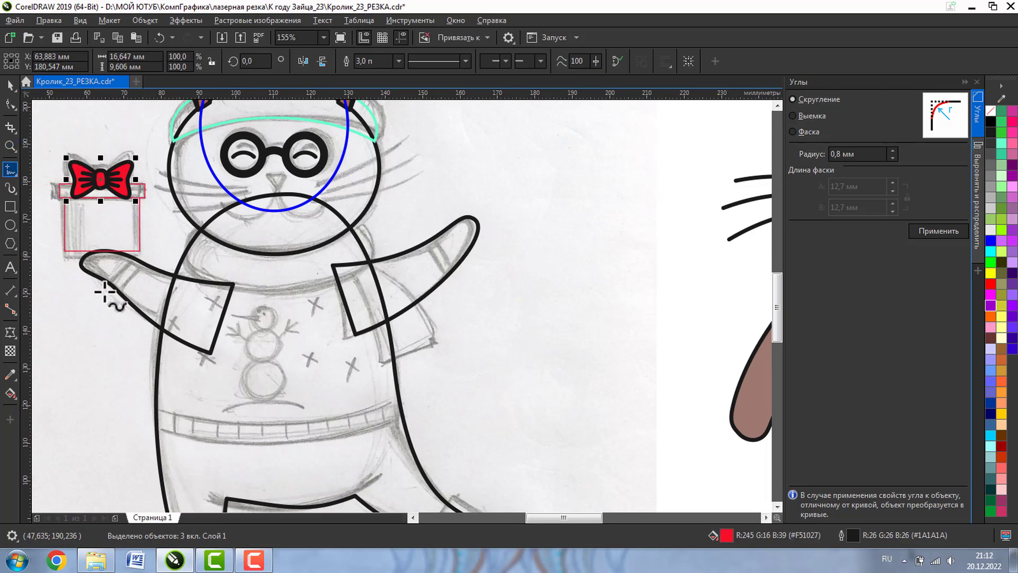
click(157, 406)
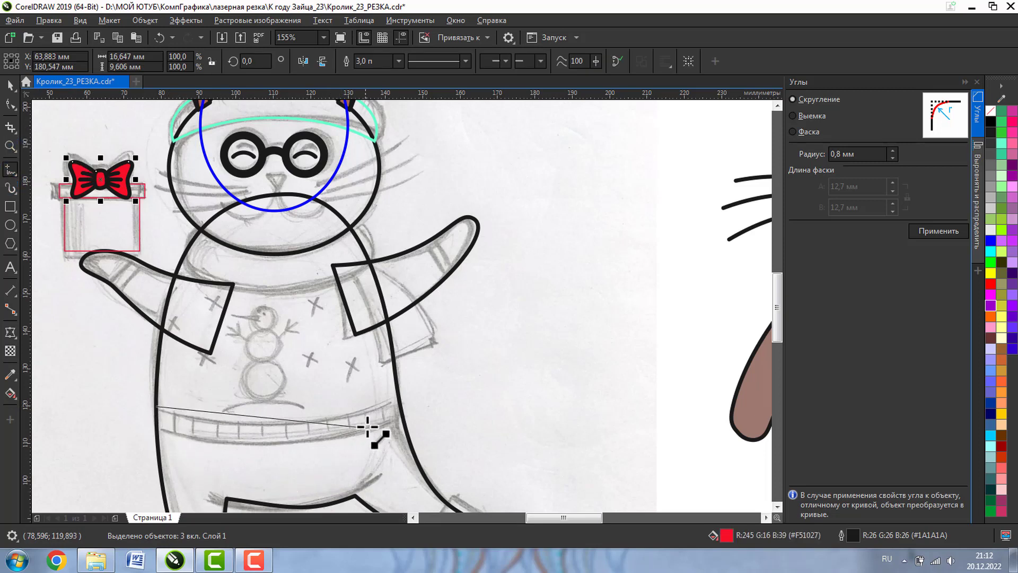
click(399, 397)
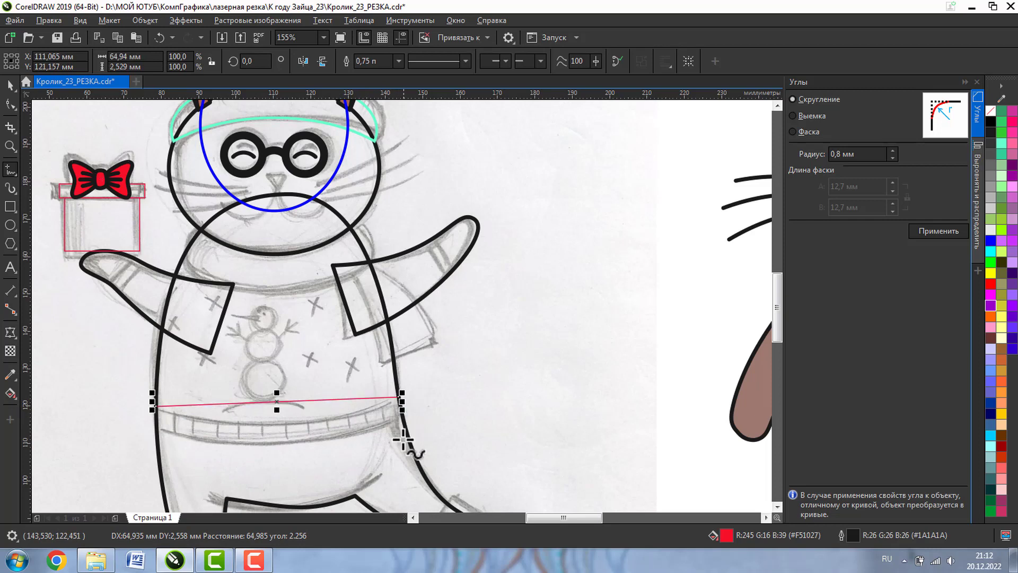
Convert the waist line to a curve and bend it downward along the upper edge of the sketched sweater band
click(13, 105)
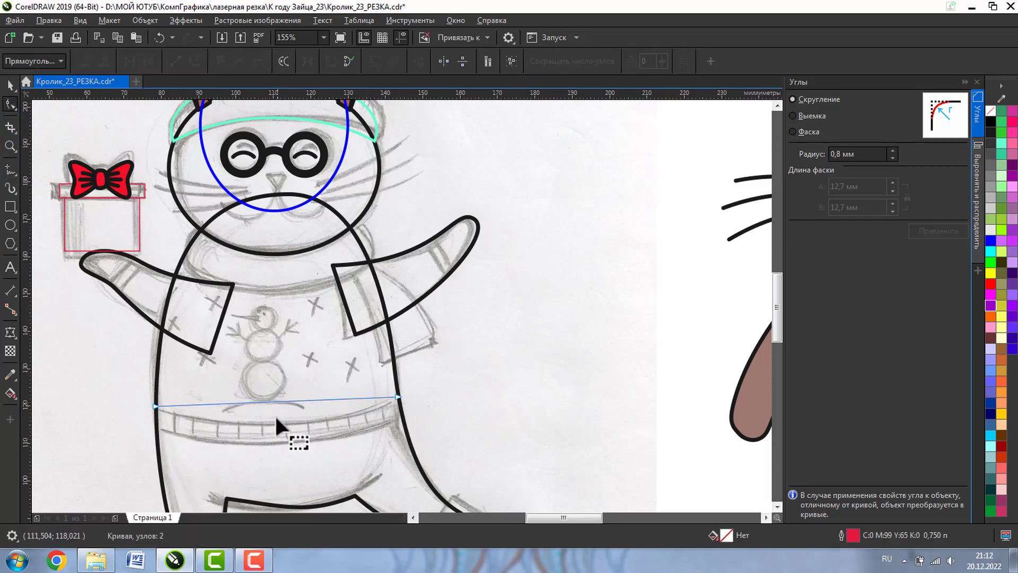
click(332, 399)
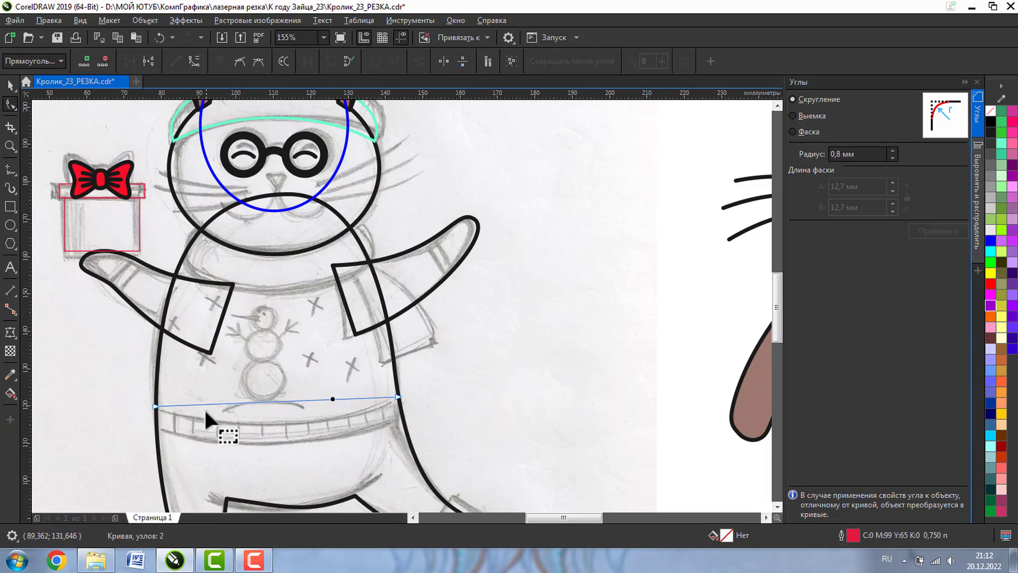
click(194, 60)
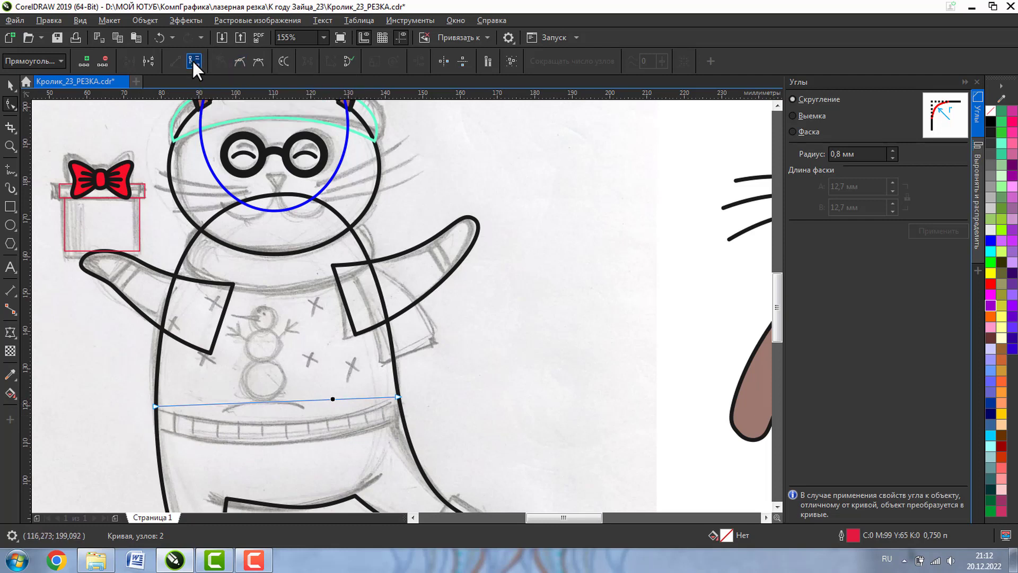
drag(236, 403, 345, 422)
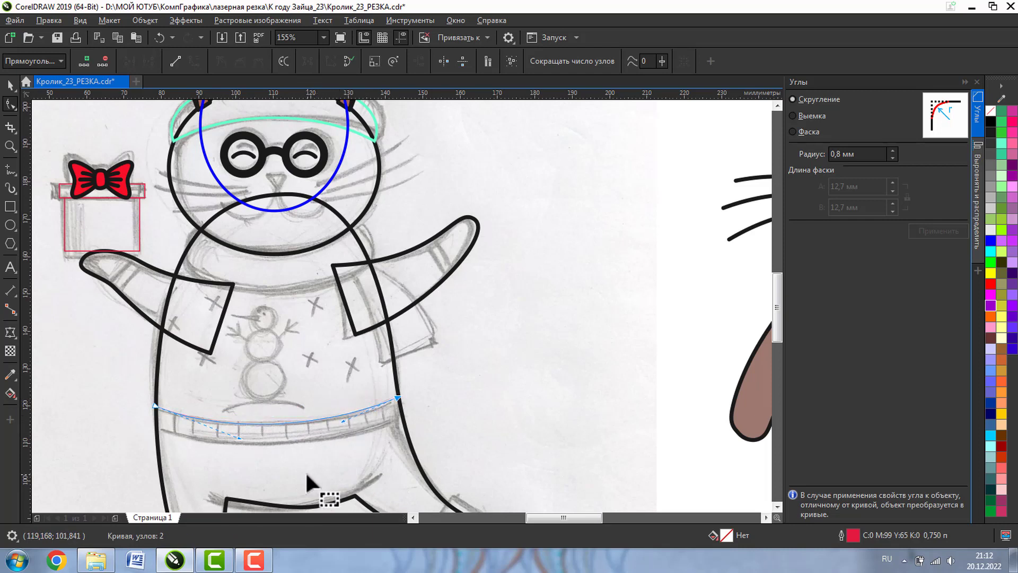
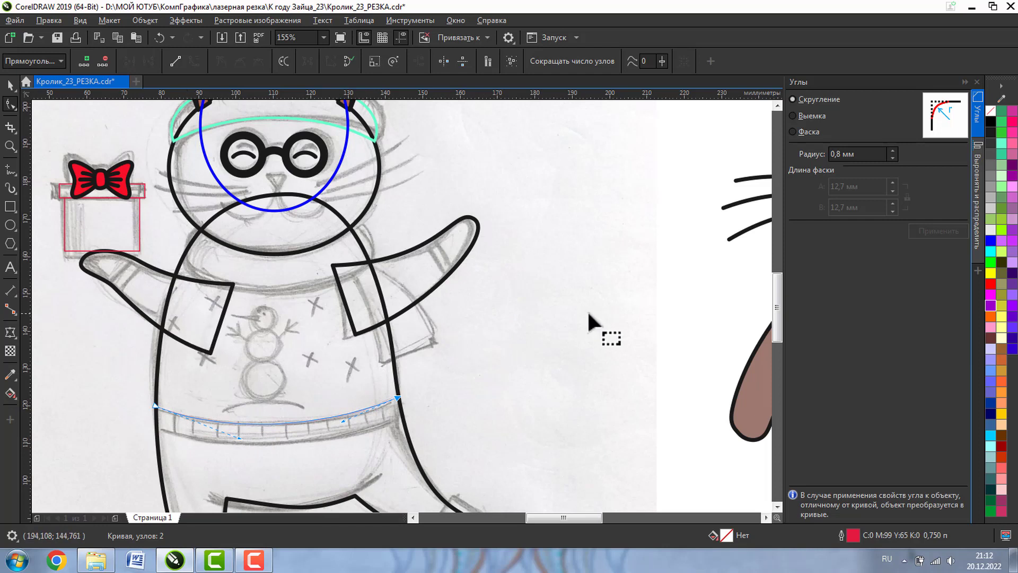
Duplicate the waist curve about 5.3 mm lower along the band's bottom edge and extend the copy's right end to the body outline
key(space)
drag(329, 429, 329, 438)
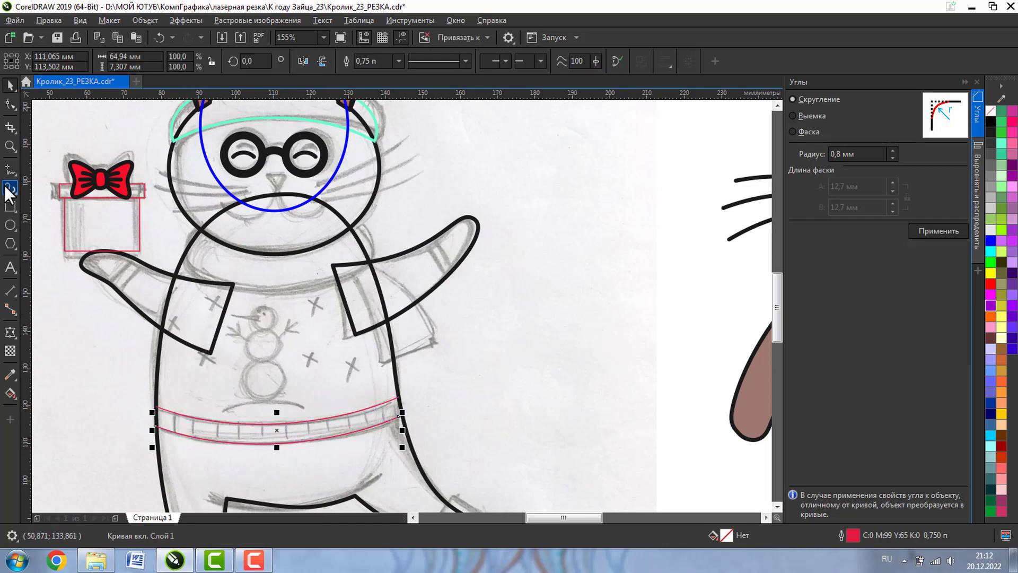
click(10, 146)
click(303, 426)
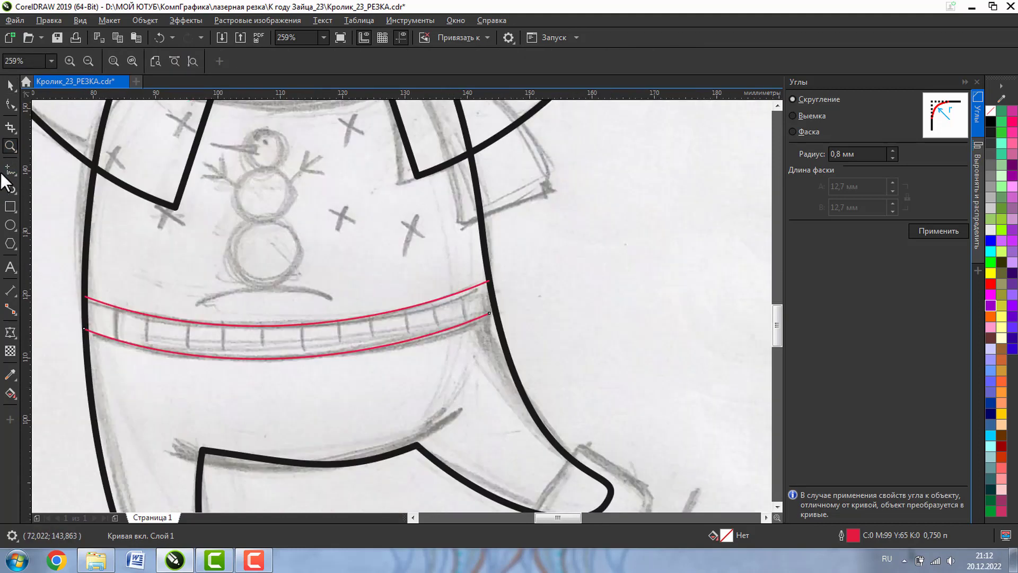
scroll(597, 318, up, 2)
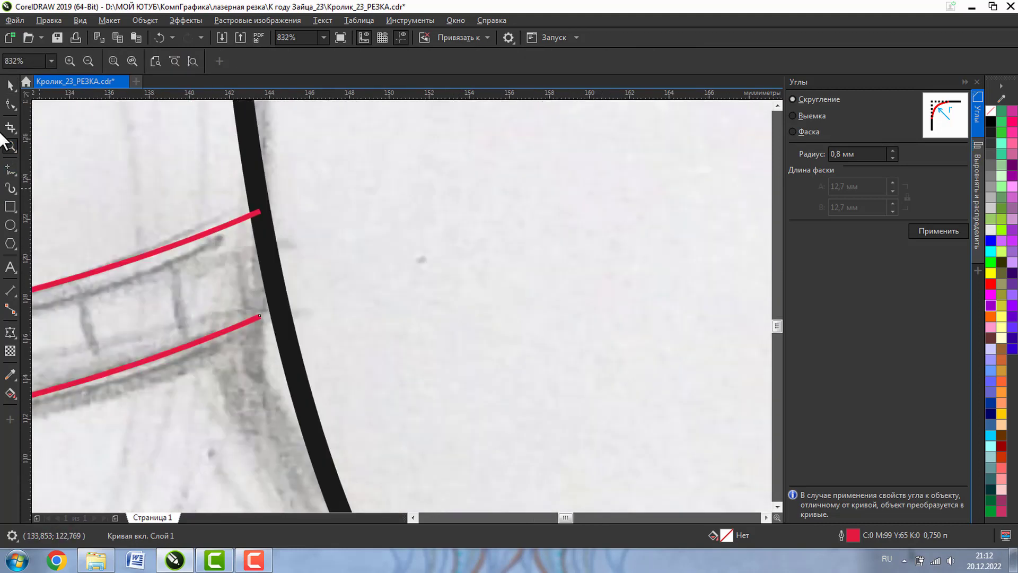
click(9, 106)
drag(259, 314, 280, 310)
Draw a circle over the sketched snowman's head and create an enlarged copy about 9.4 mm across for its middle section
key(z)
scroll(105, 162, down, 2)
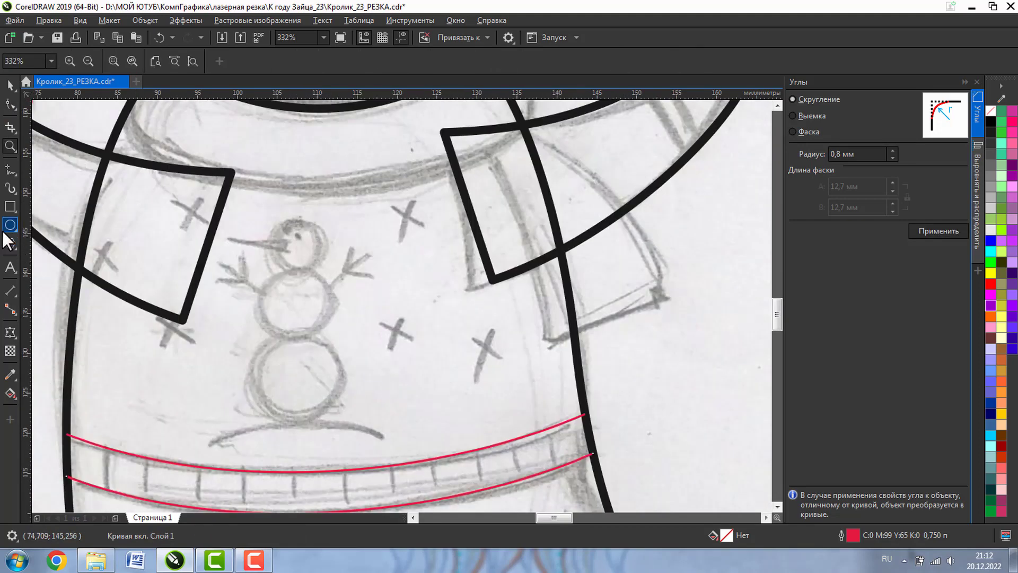
click(11, 225)
drag(272, 224, 350, 267)
click(10, 85)
right_click(297, 298)
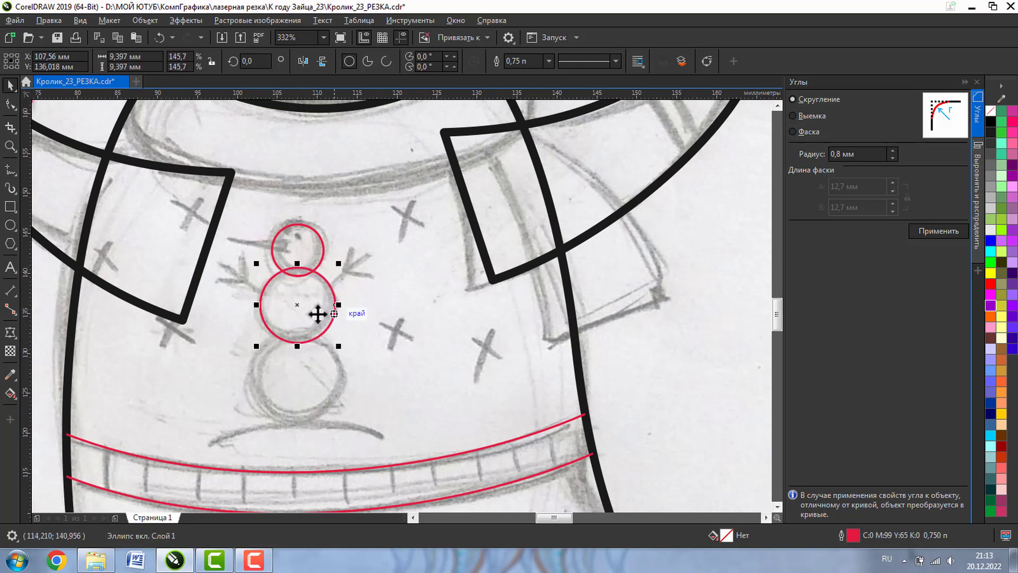
Duplicate the middle circle for the snowman's base, enlarge the copy to about 12.3 mm across, and lower it slightly into place
drag(298, 296, 298, 329)
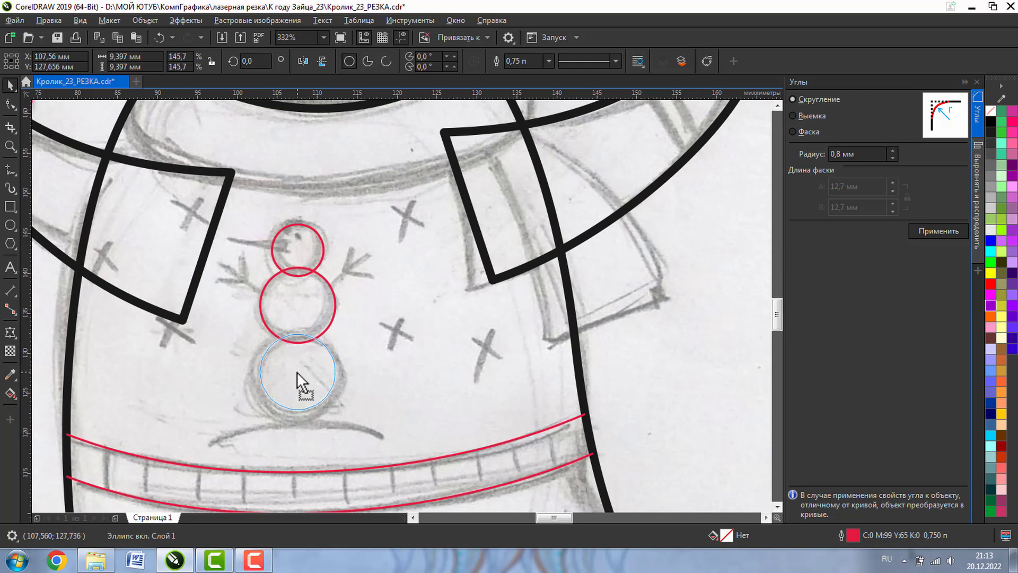
drag(297, 371, 297, 373)
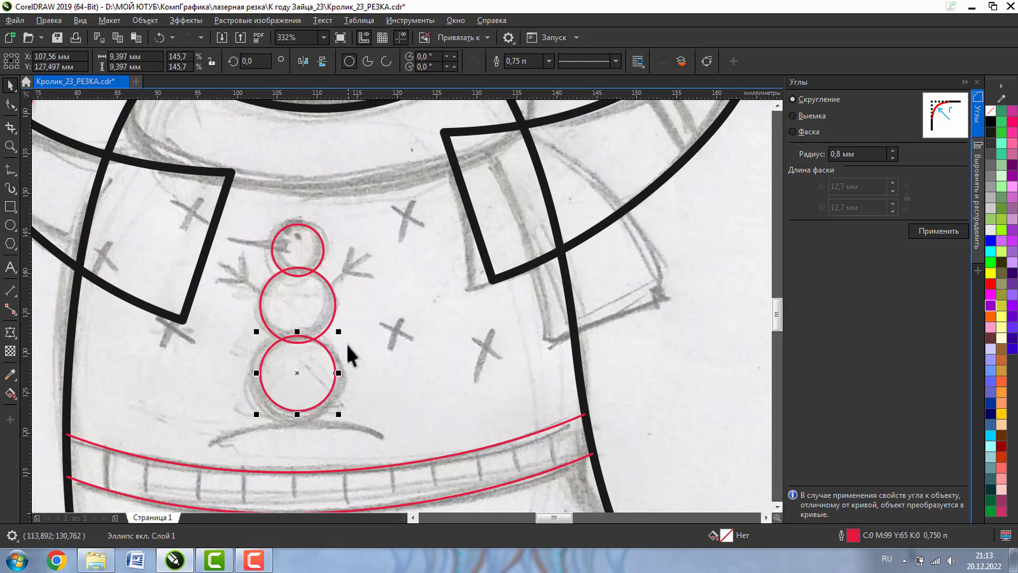
drag(340, 334, 362, 326)
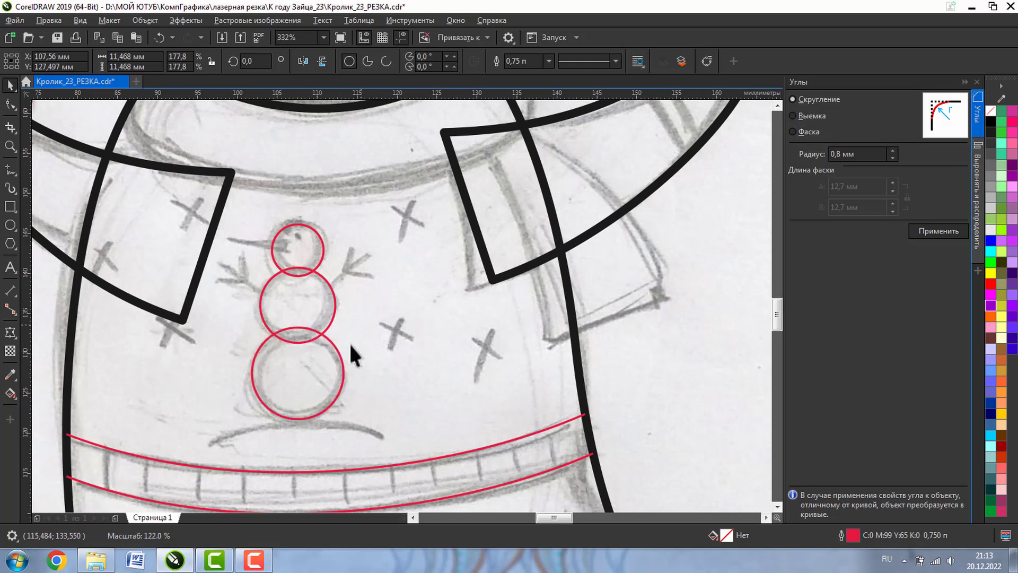
drag(299, 373, 298, 374)
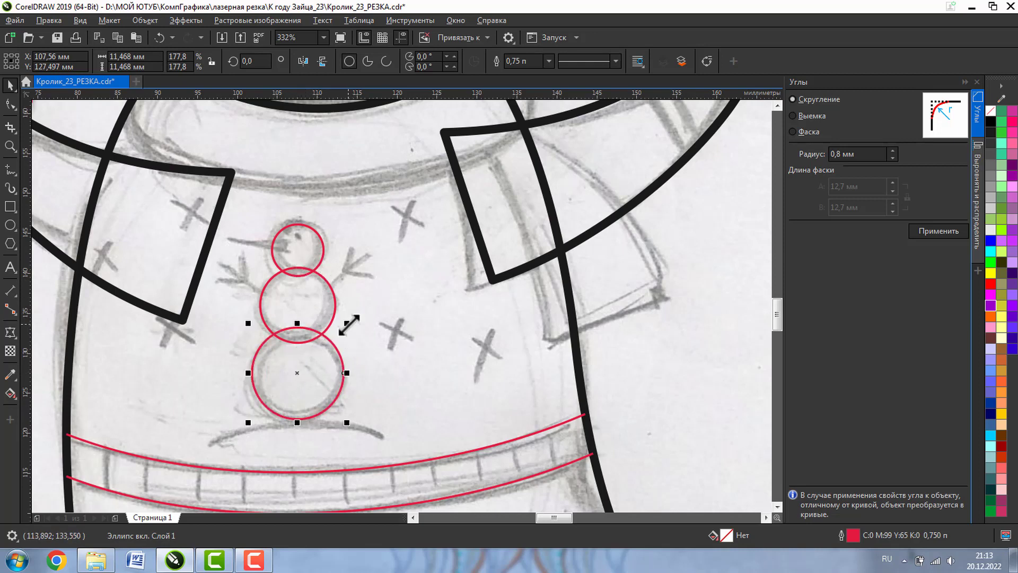
drag(349, 324, 354, 325)
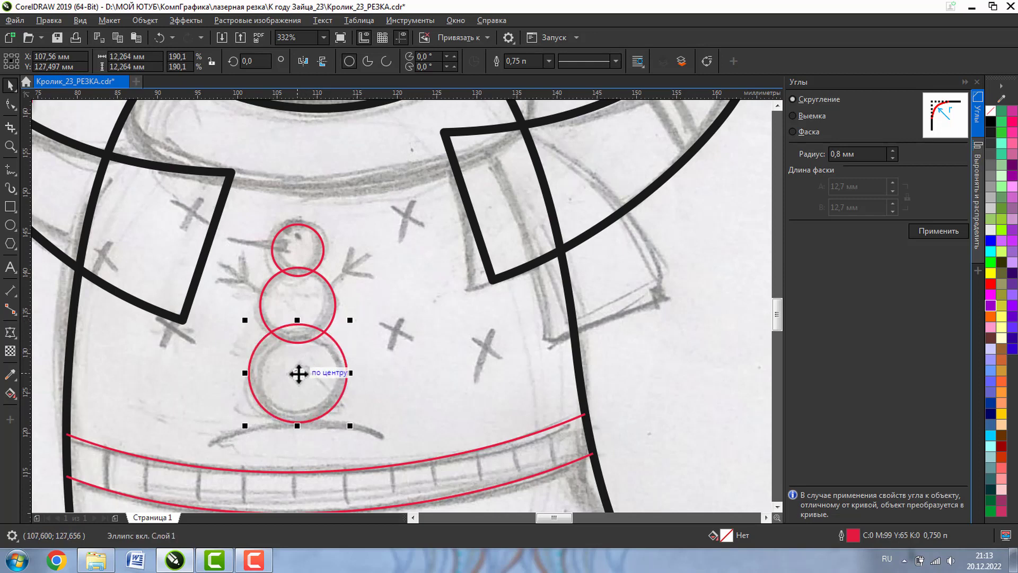
drag(298, 374, 298, 380)
click(382, 408)
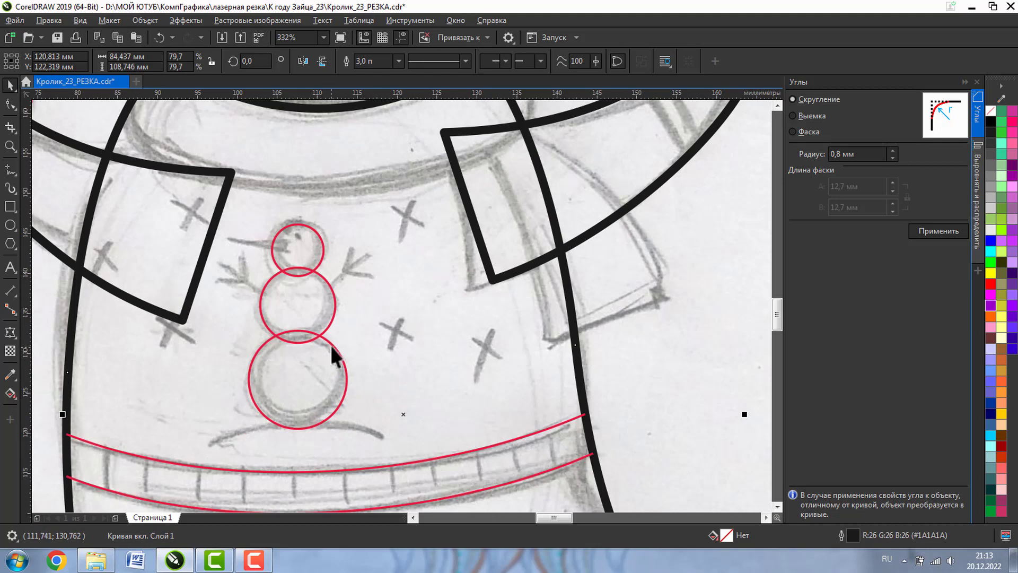
drag(332, 348, 328, 434)
click(774, 505)
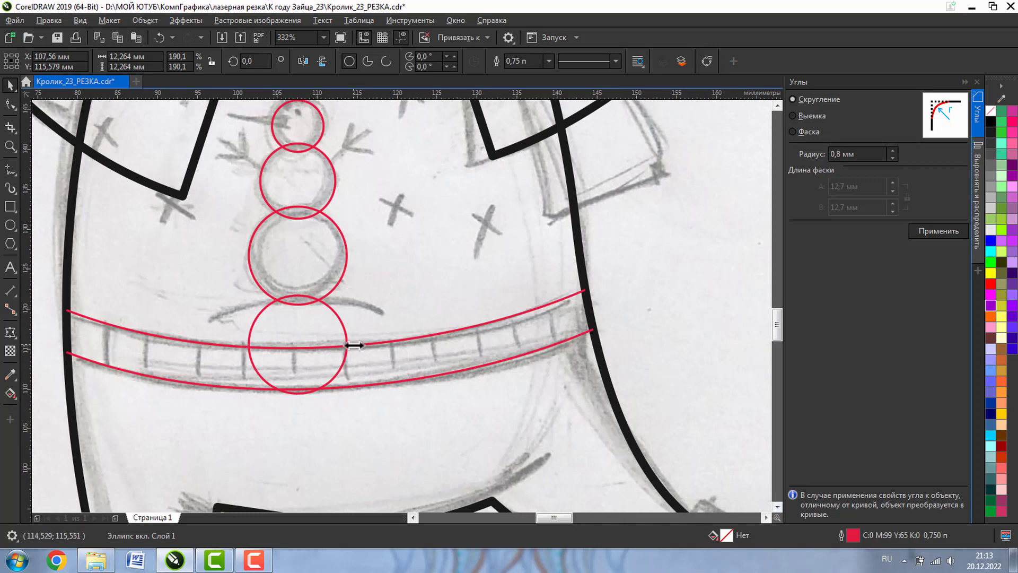
drag(354, 346, 370, 346)
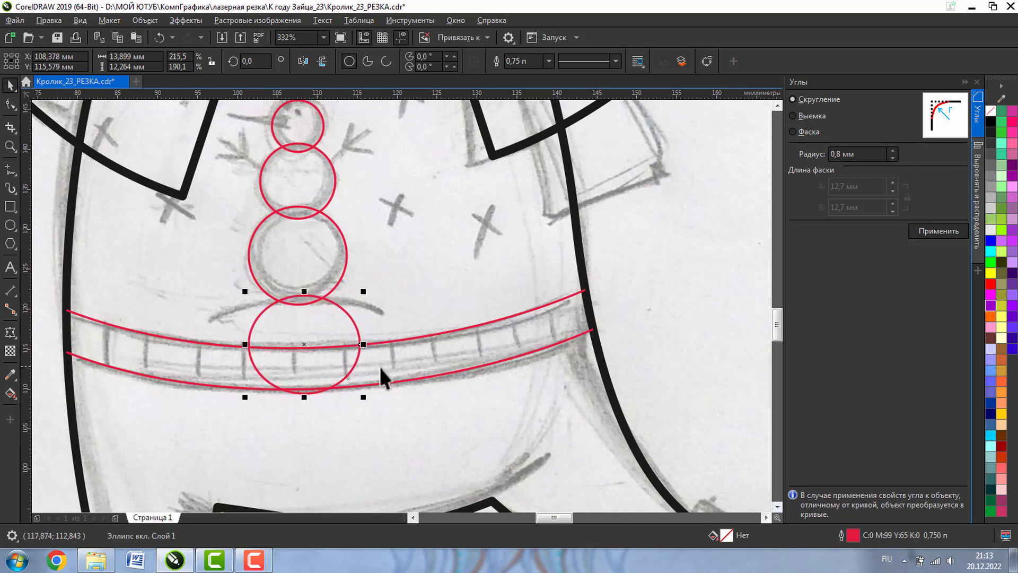
key(Delete)
Duplicate the upper band curve, rotate the copy to 177.919°, shrink it to about 17.9 mm wide, and place it as the snowman's ground line
click(212, 344)
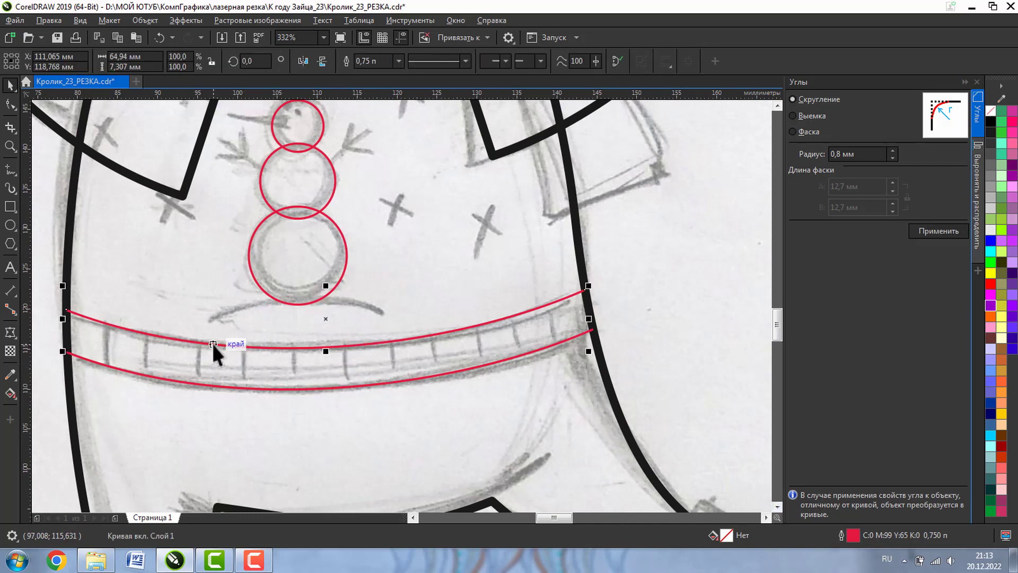
drag(205, 341, 250, 286)
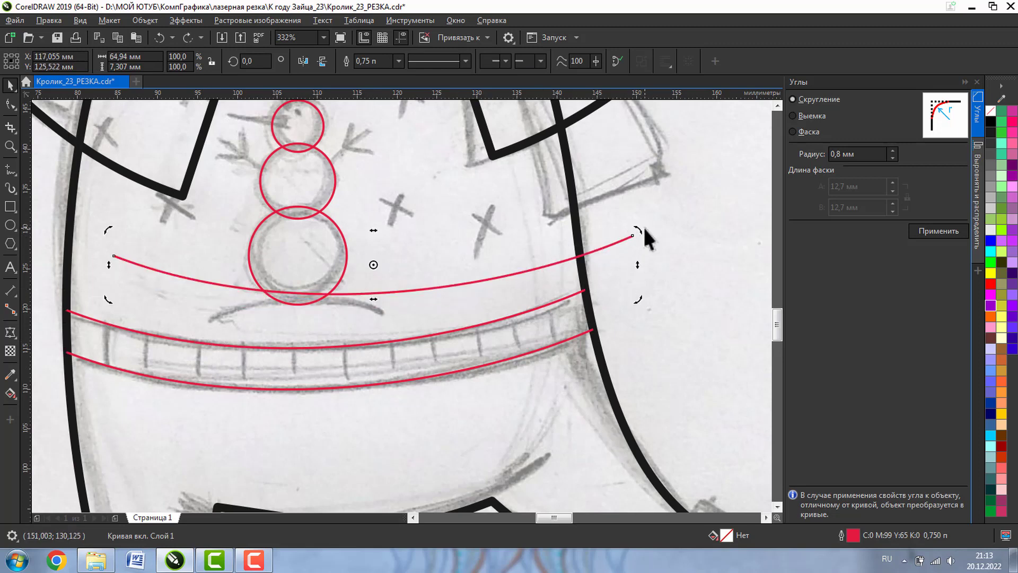
drag(645, 228, 201, 281)
click(590, 269)
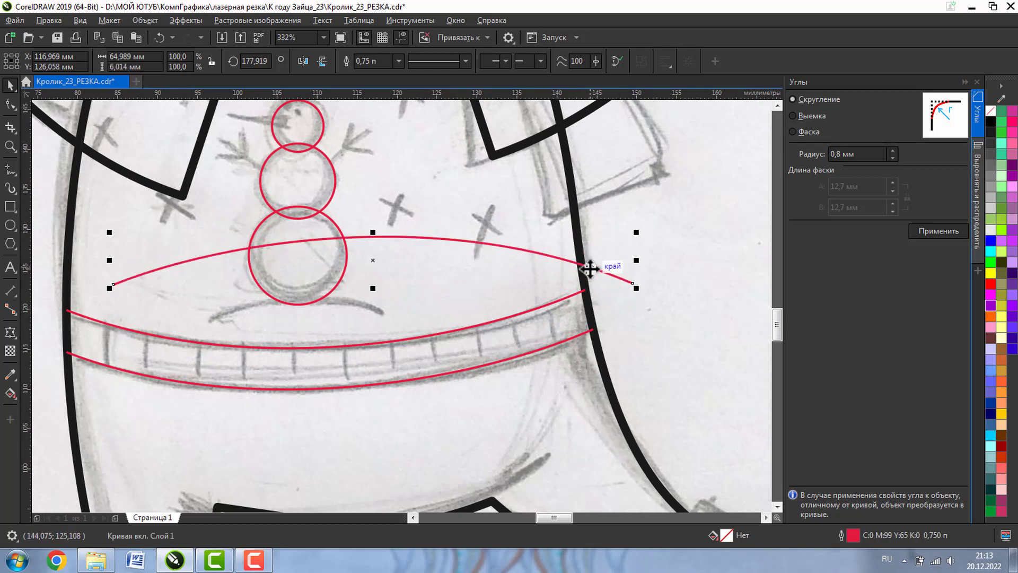
drag(639, 231, 262, 269)
mouse_move(193, 272)
mouse_down()
mouse_move(295, 315)
mouse_move(312, 299)
mouse_up()
Draw a straight arm line about 6.1 mm long from the middle circle's right side along the sketched twig
scroll(32, 189, up, 2)
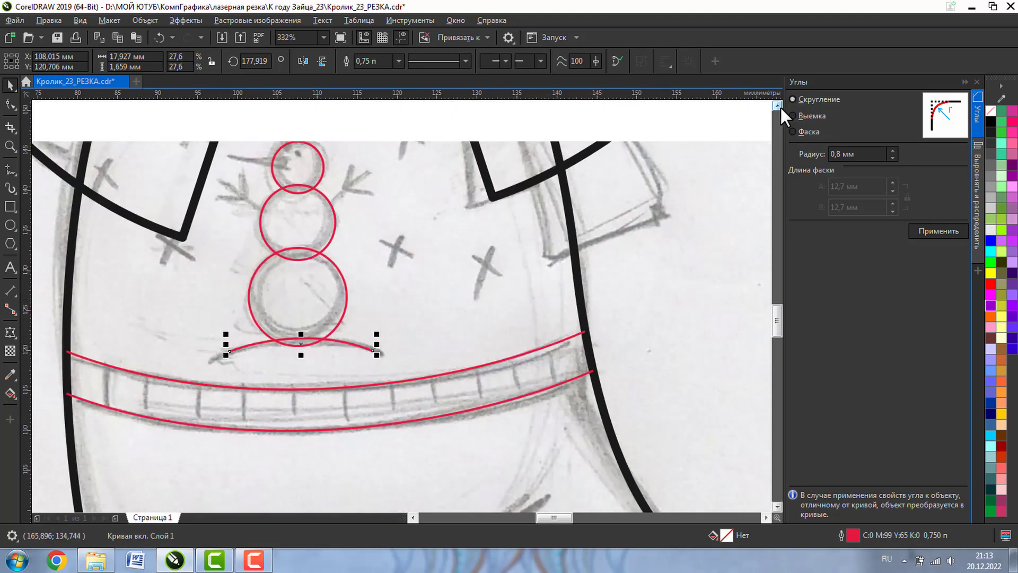
click(8, 147)
click(475, 276)
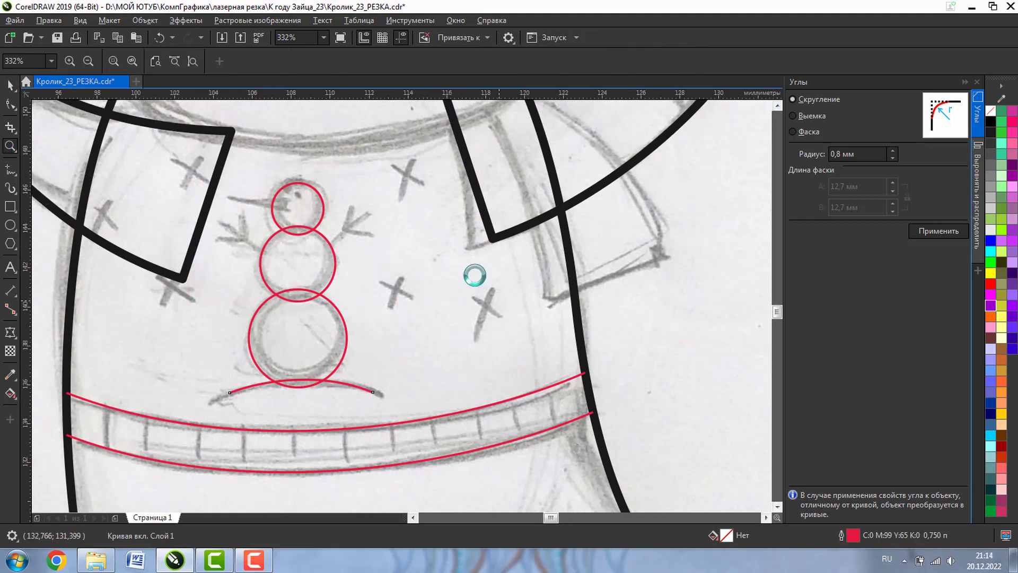
click(11, 170)
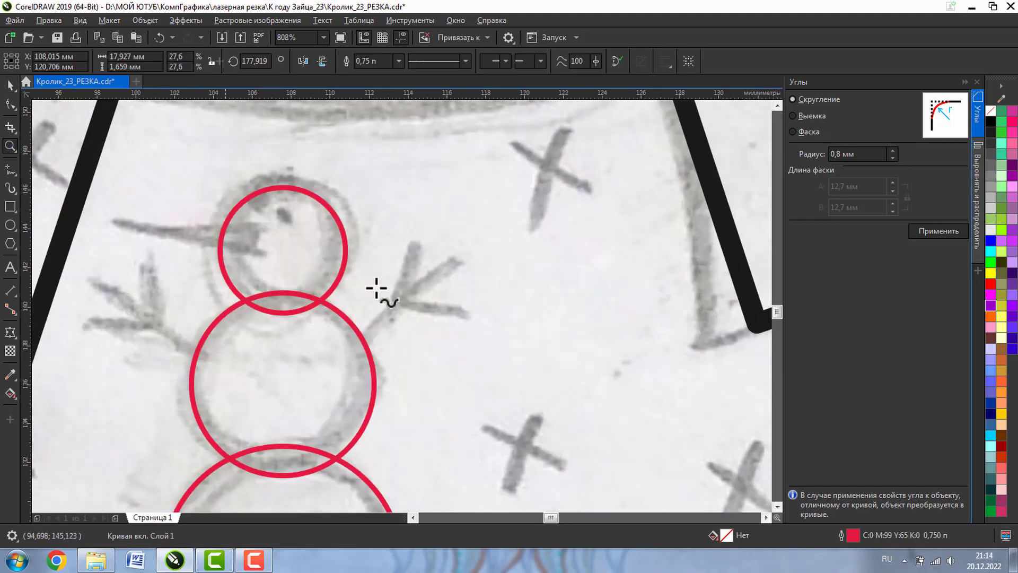
click(360, 334)
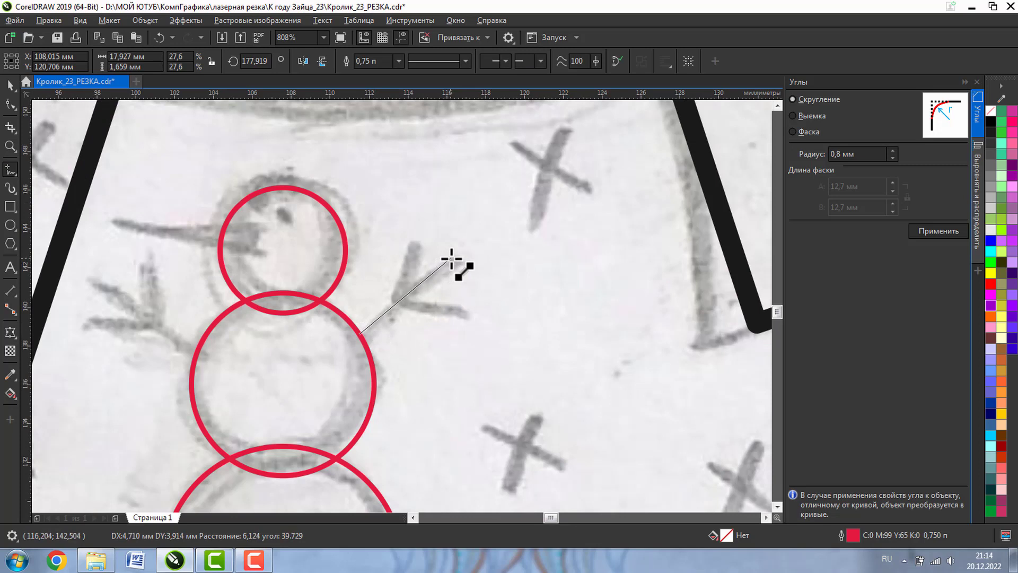
click(452, 260)
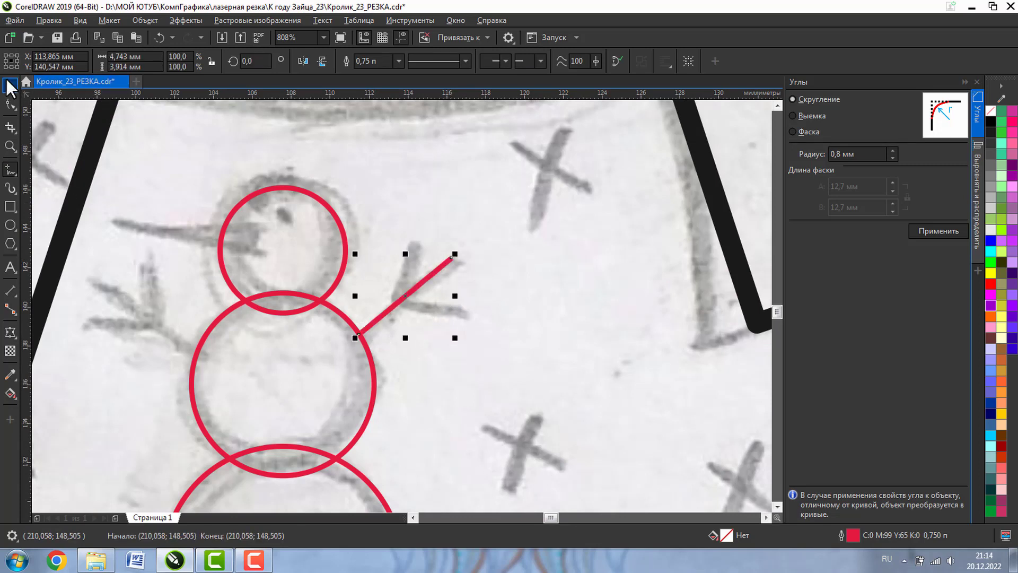
click(10, 84)
Draw the V-shaped fingers about 2.6 by 2.9 mm across the right arm and give them a green outline
click(11, 170)
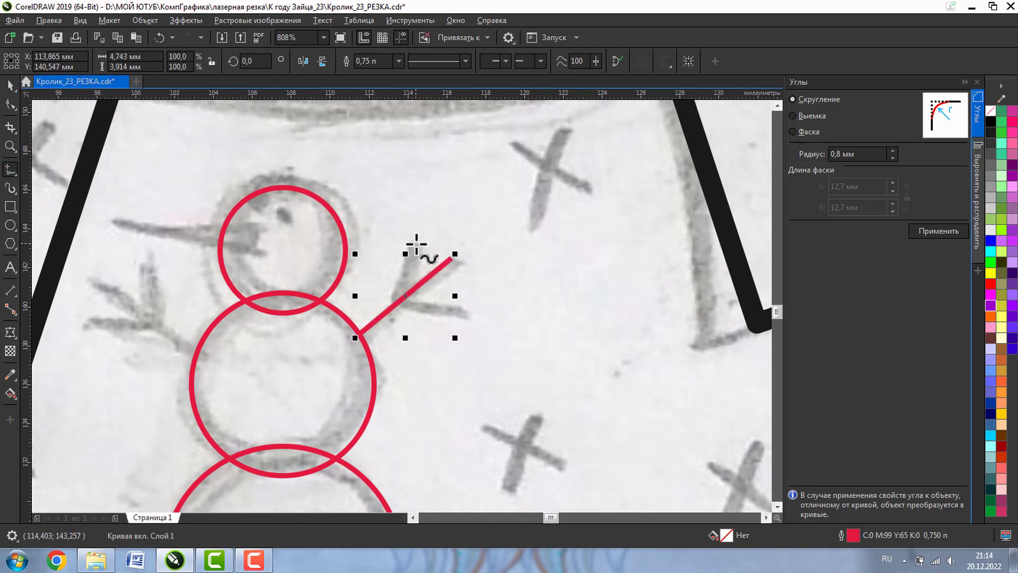
click(415, 244)
click(405, 298)
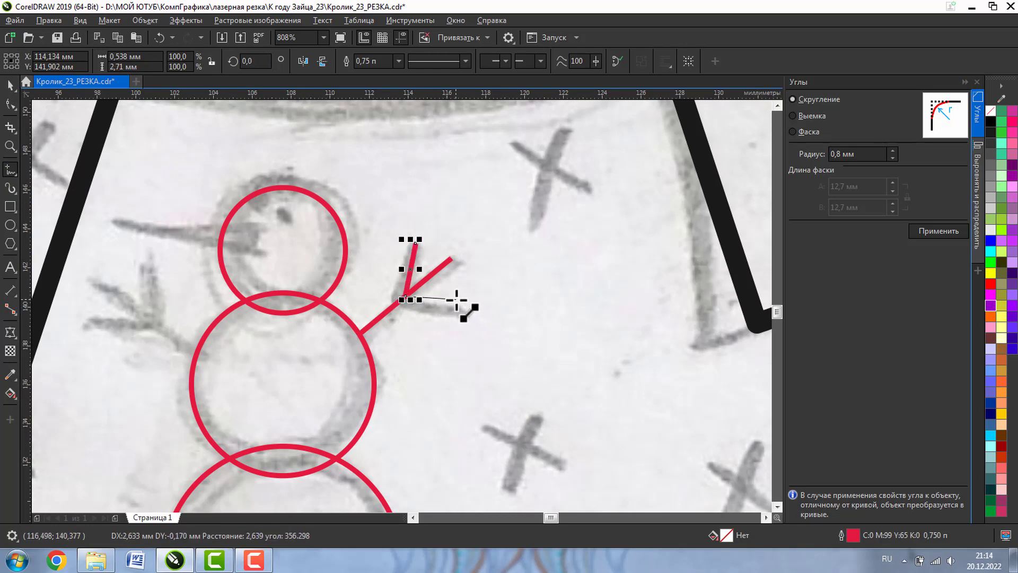
click(456, 300)
click(10, 84)
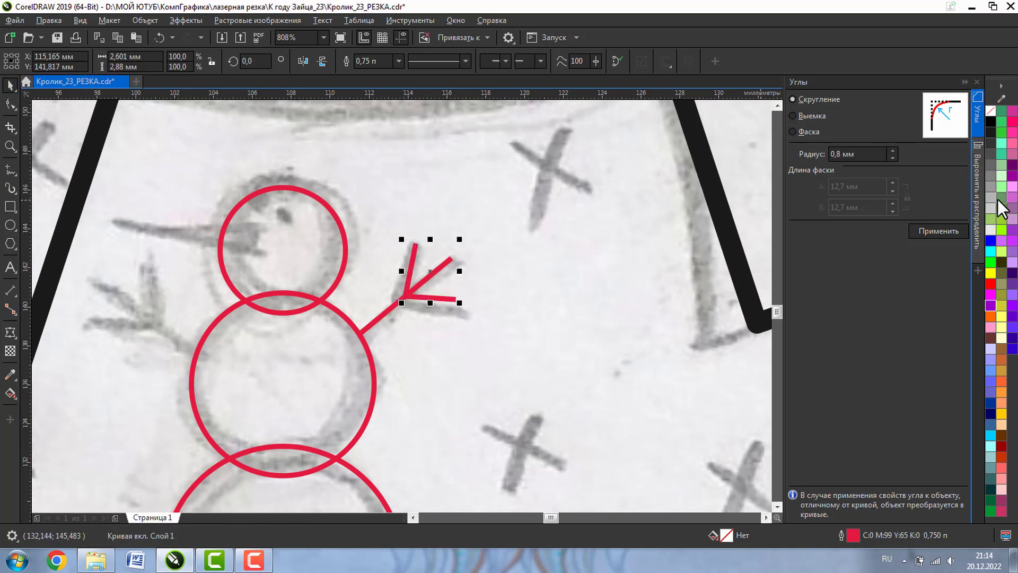
right_click(1000, 198)
click(615, 233)
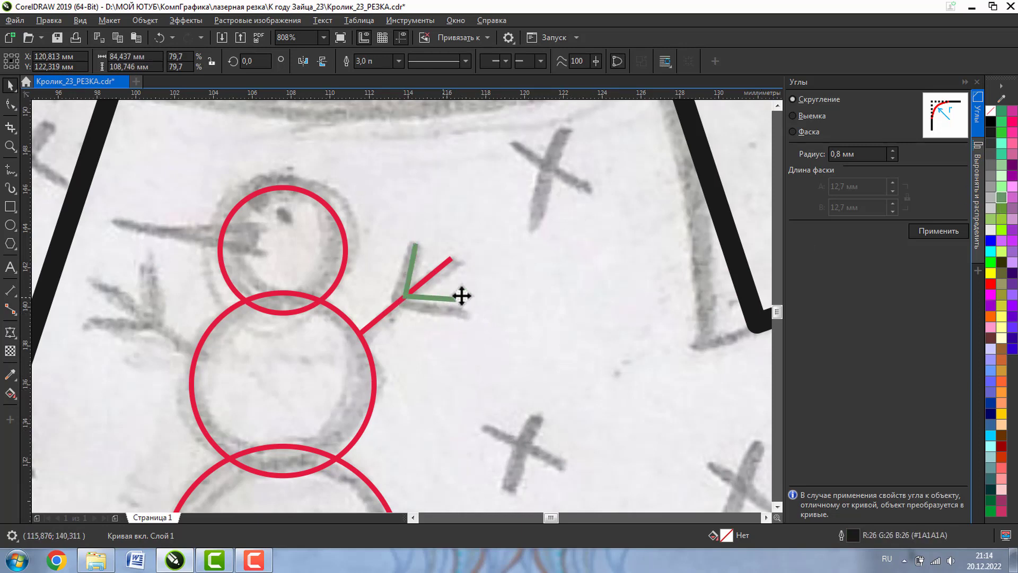
Group the right arm with its fingers and place a mirrored copy on the snowman's left side over the sketched arm
click(459, 297)
shift+click(447, 262)
click(650, 61)
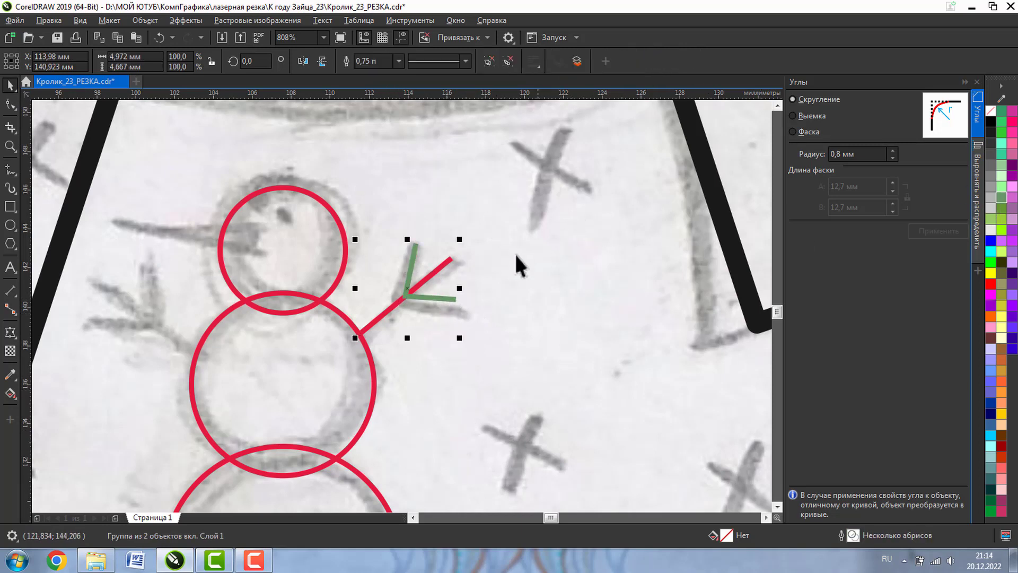
drag(459, 289, 131, 301)
Draw a slanted line about 4.4 mm long over the sketched cross at the snowman's upper right and add a copy rotated 90° across it
key(F5)
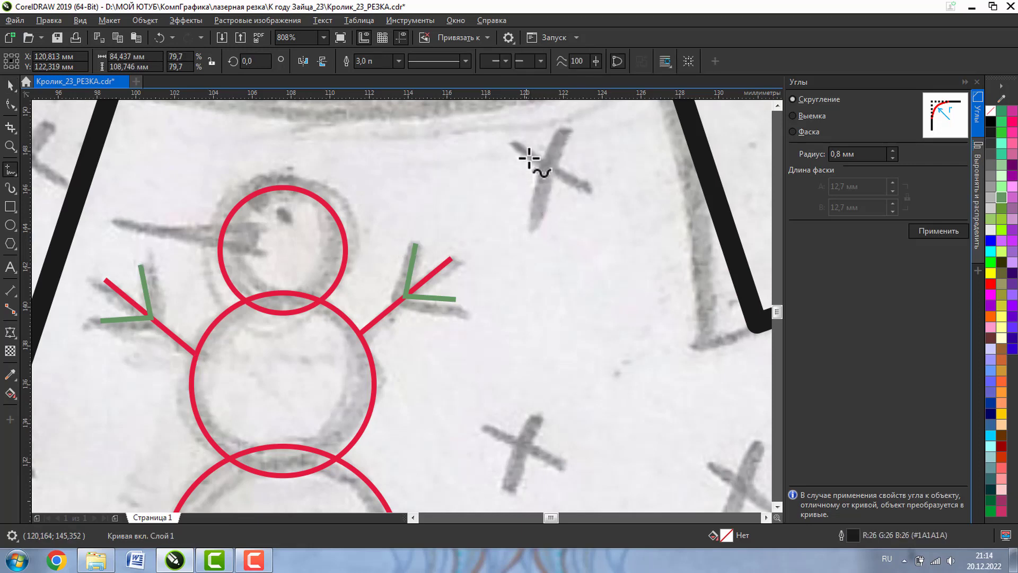
click(569, 129)
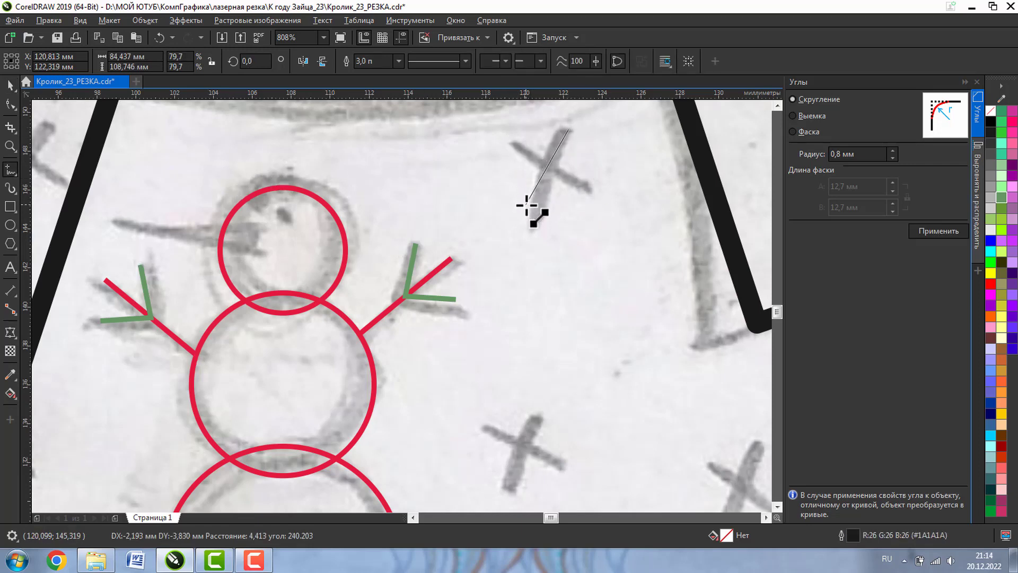
click(525, 203)
click(10, 86)
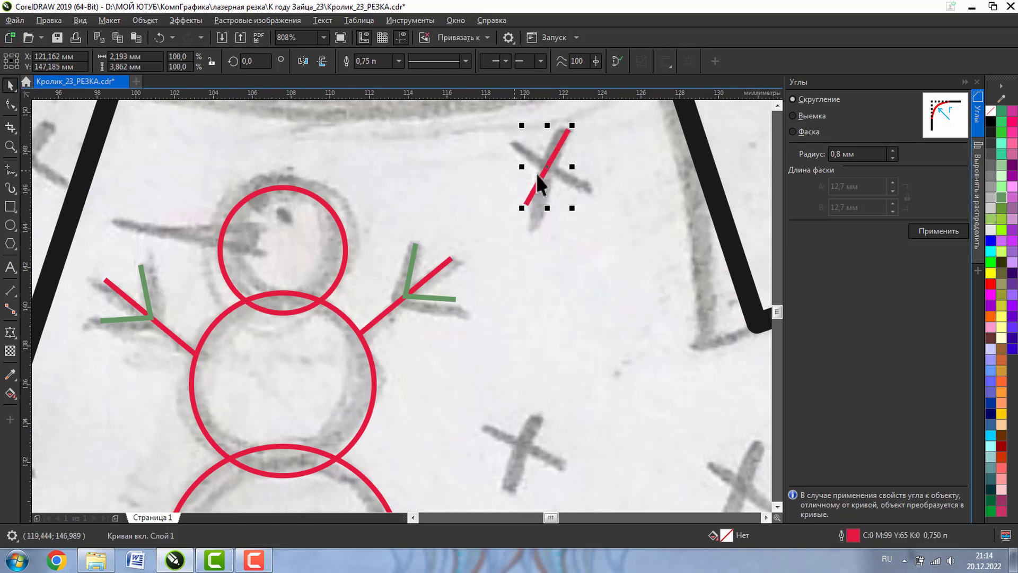
click(553, 167)
drag(578, 126, 607, 208)
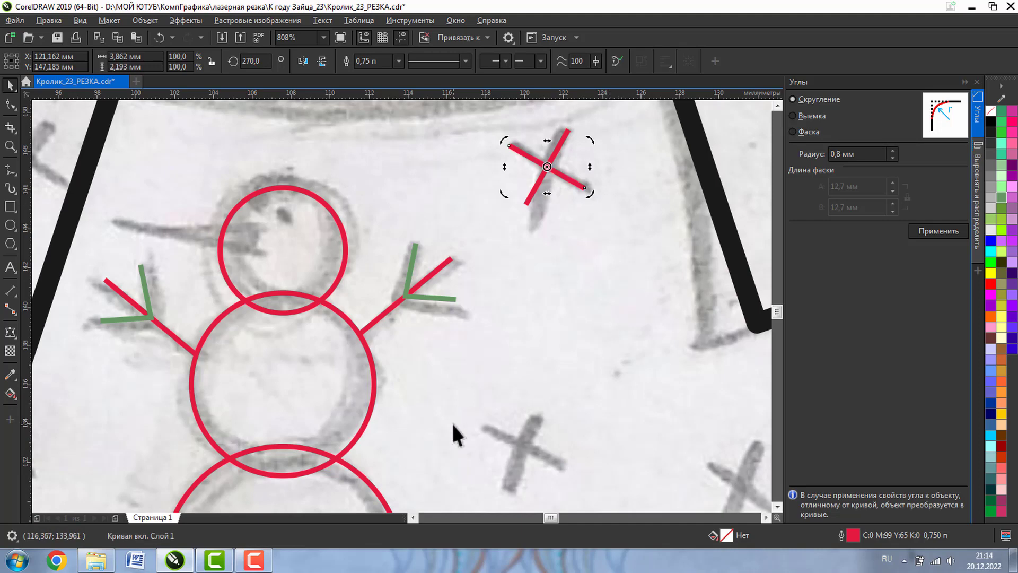
click(526, 324)
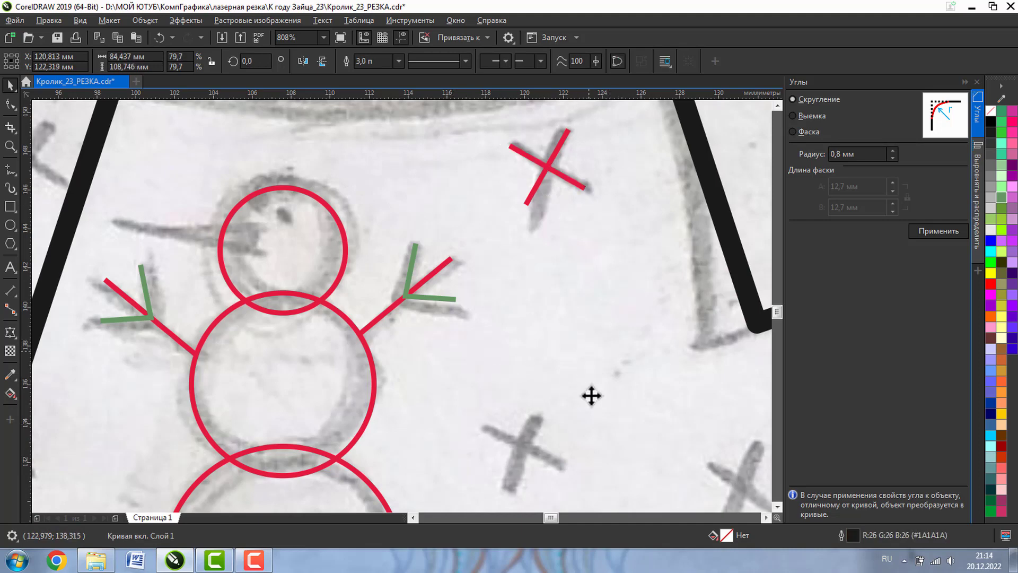
Draw a vertical line about 4.1 mm long over the lower cross right of the snowman and set its rotation to 45°
click(777, 506)
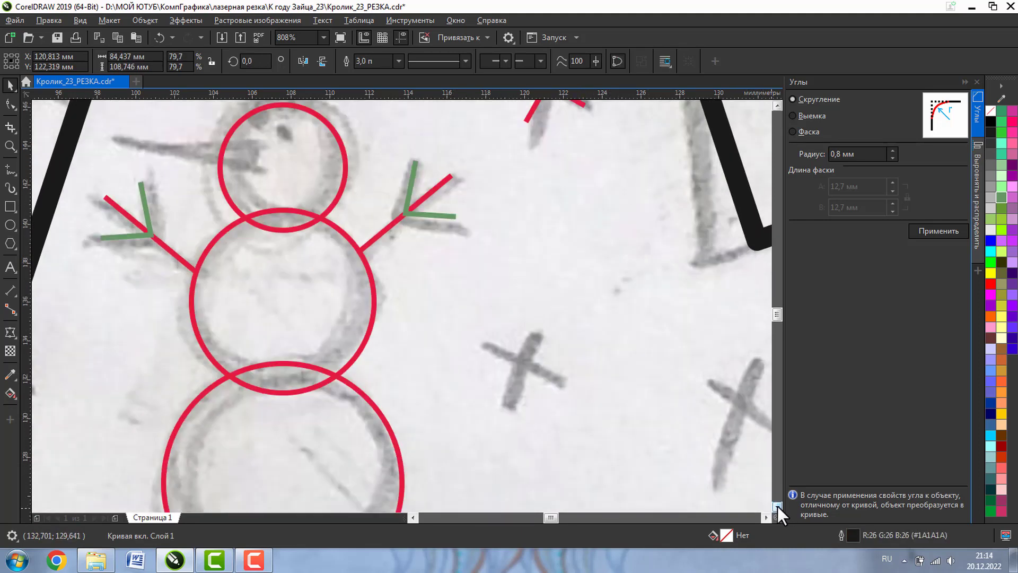
click(12, 170)
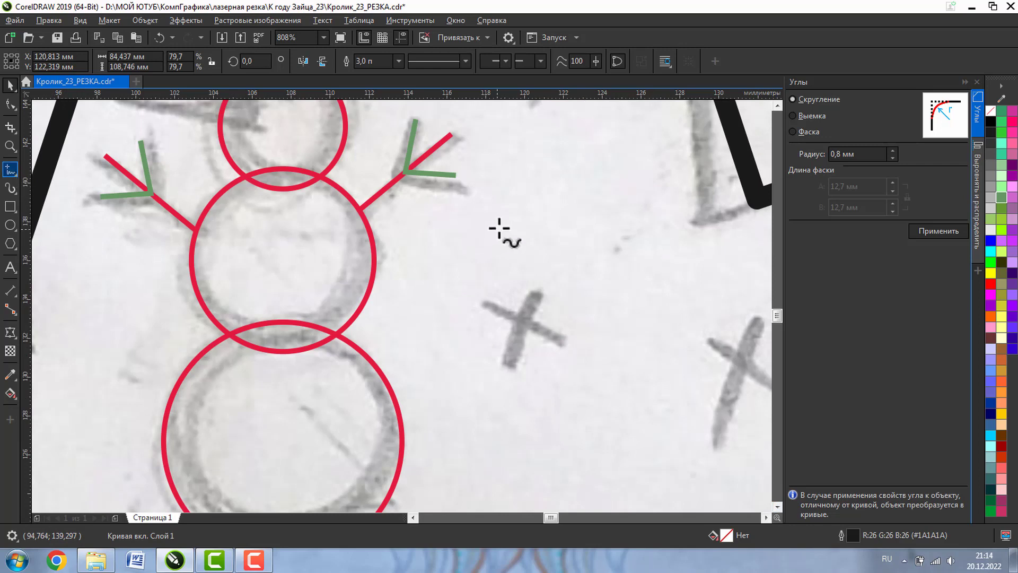
click(533, 287)
click(532, 366)
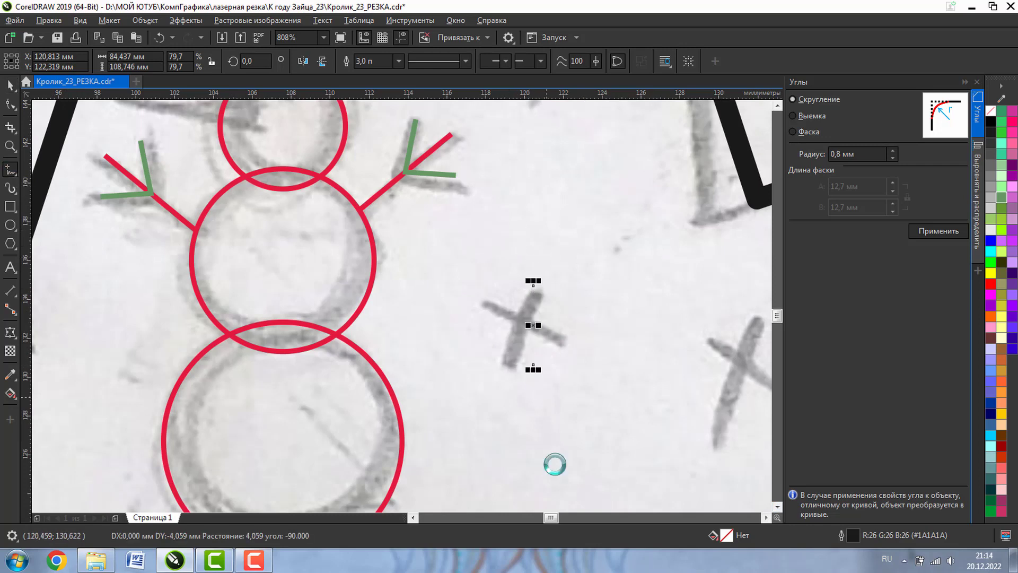
click(9, 85)
click(255, 61)
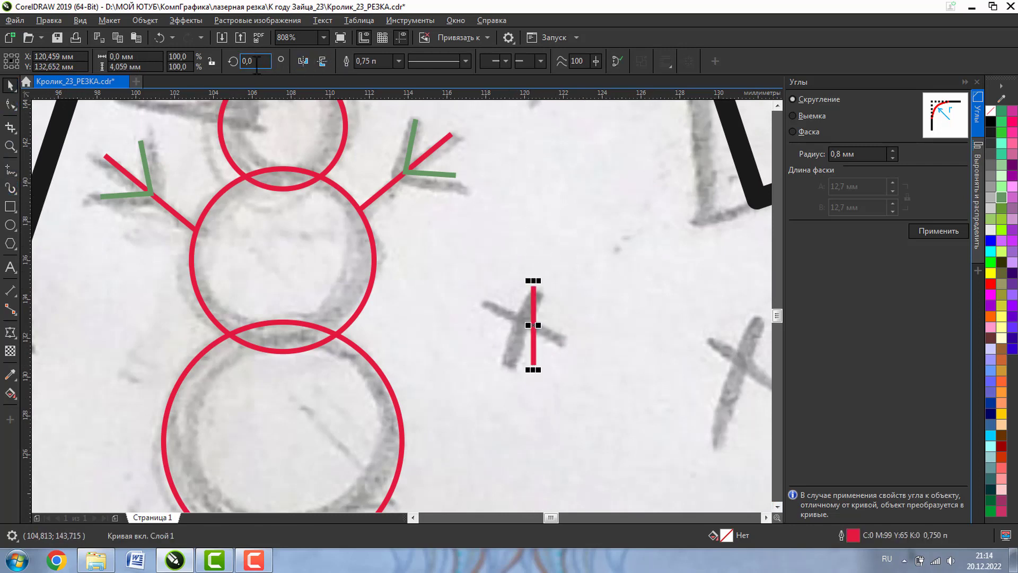
text(45)
key(Return)
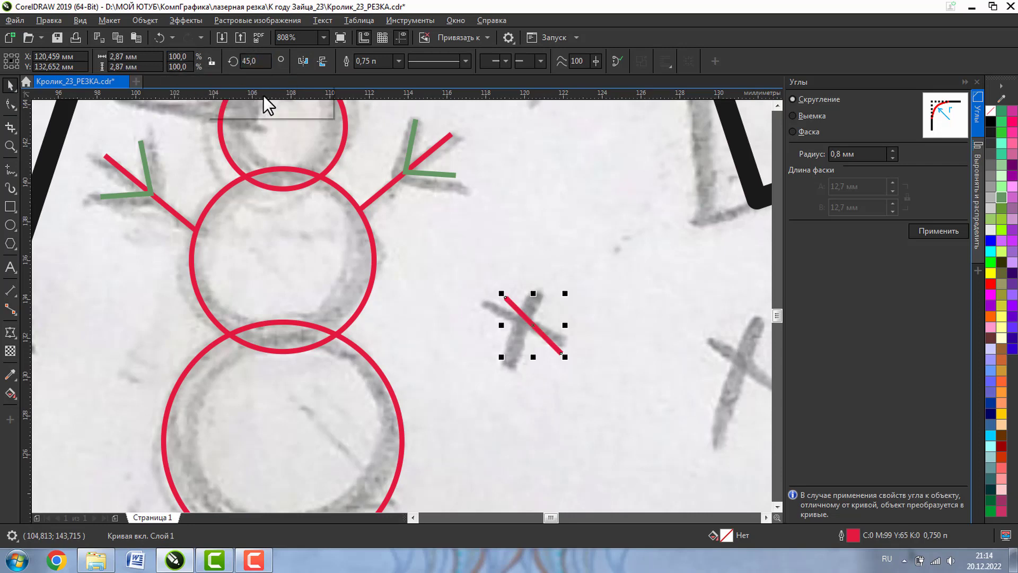
Complete the lower cross by adding a copy of the diagonal line rotated 90° about its centre
click(535, 322)
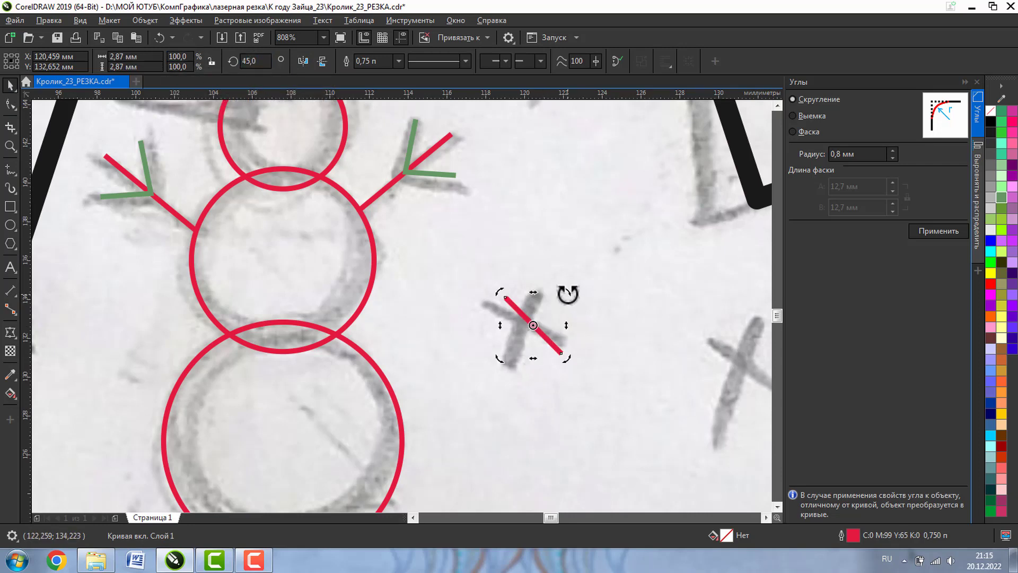
drag(566, 292, 627, 428)
right_click(627, 428)
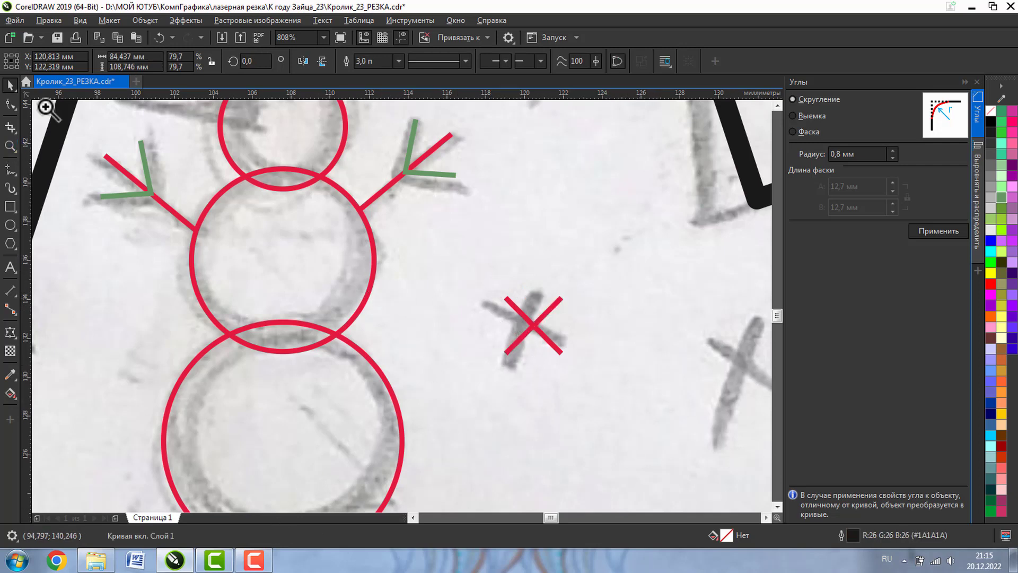
Draw a closed triangular nose about 6.4 by 1.5 mm over the snowman's sketched carrot and fill it with dark grey #1A1A1A
click(10, 145)
click(88, 60)
click(311, 243)
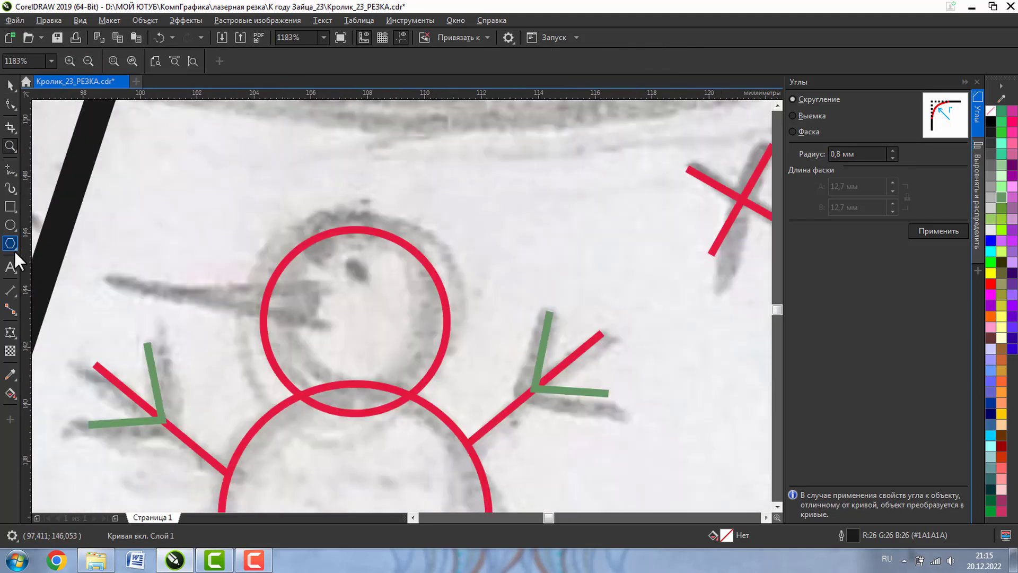
click(11, 169)
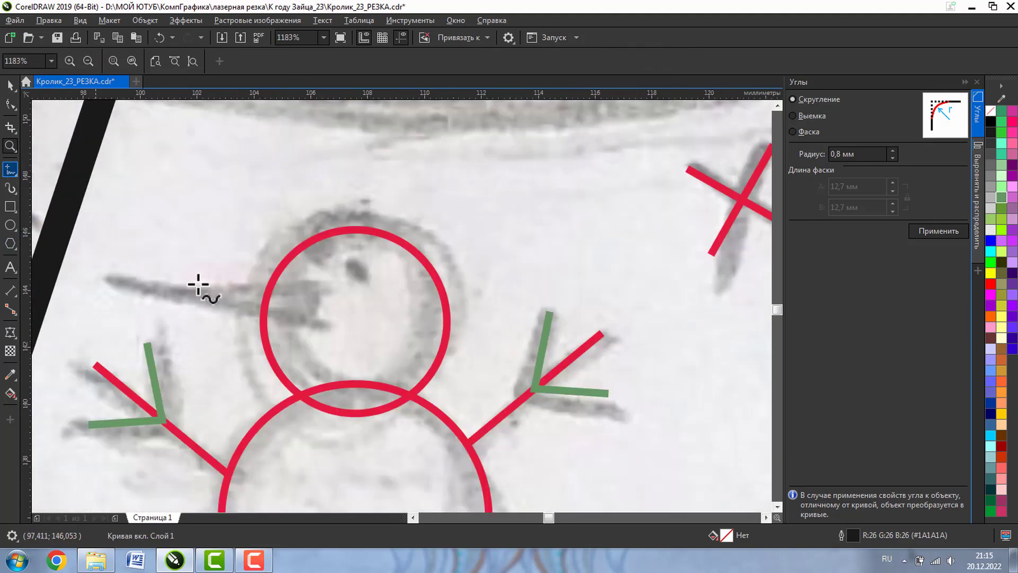
click(118, 280)
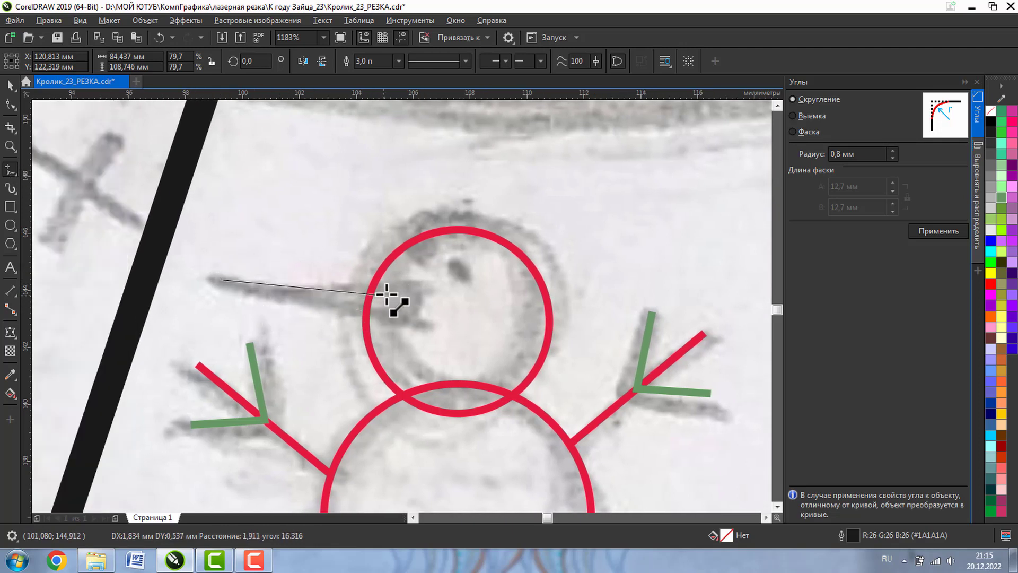
double_click(407, 285)
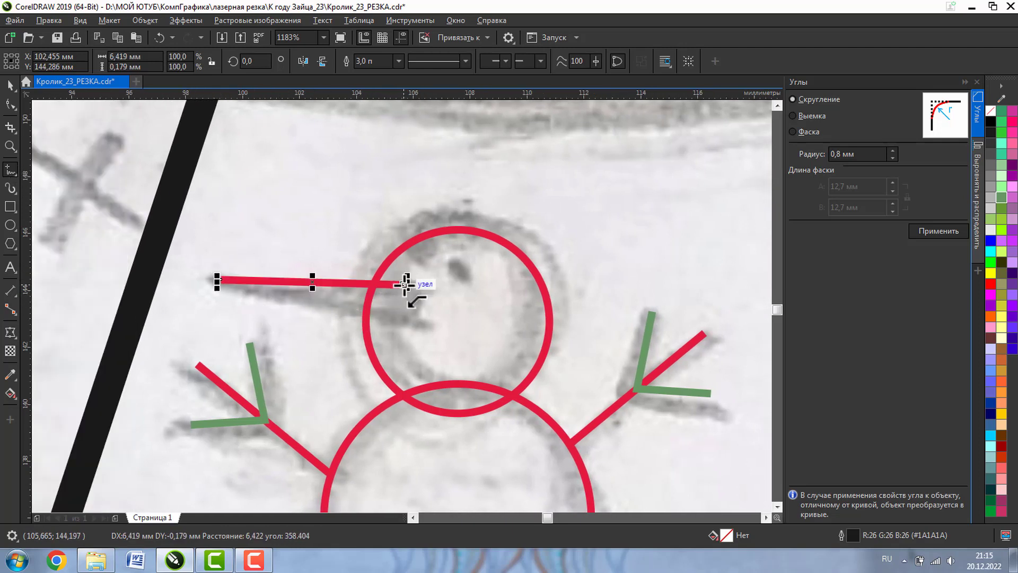
double_click(397, 321)
click(225, 279)
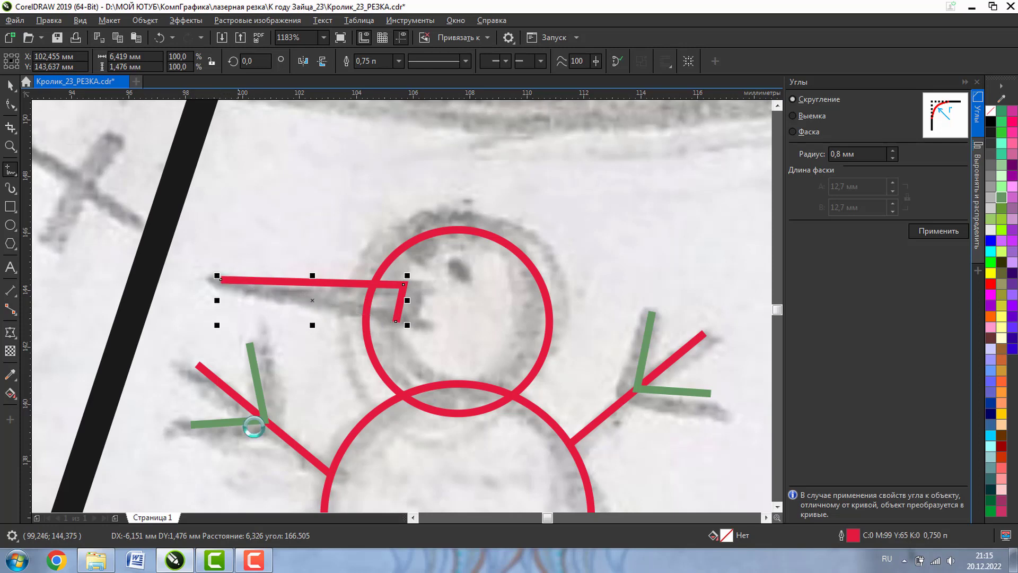
click(995, 197)
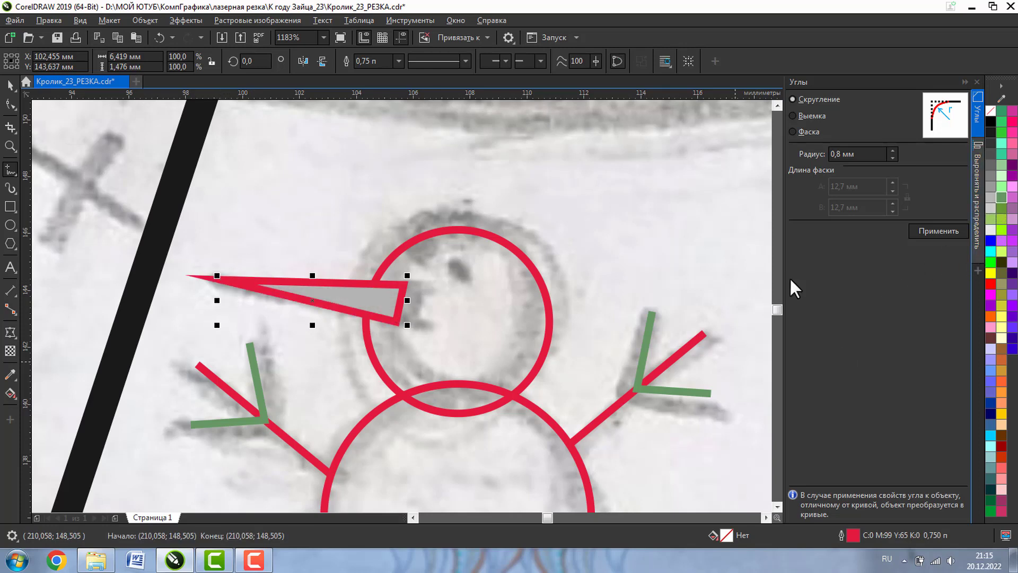
click(991, 132)
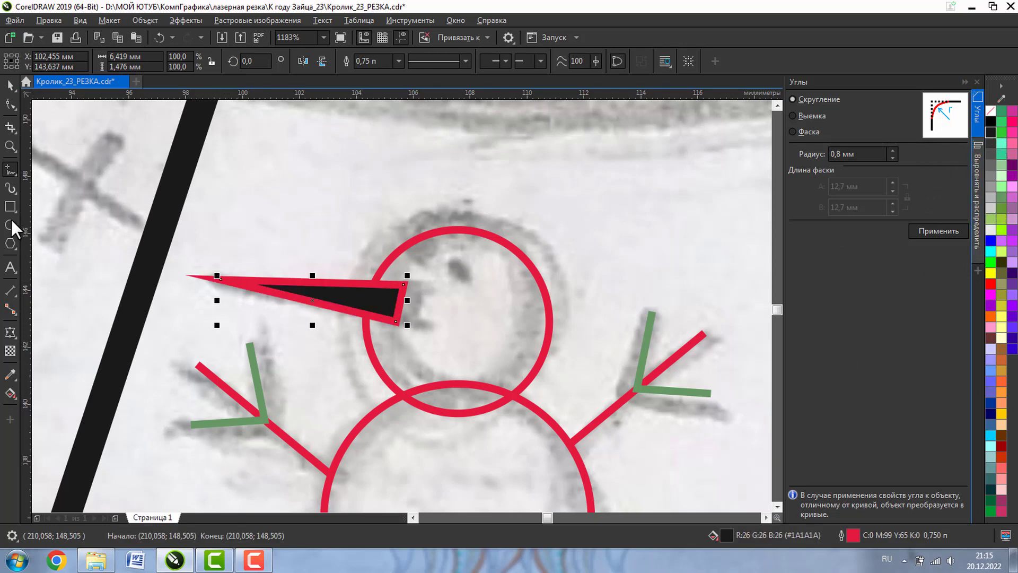
Move the nose's pointed tip node inward to shorten the nose to about 5.1 mm
click(10, 108)
click(223, 276)
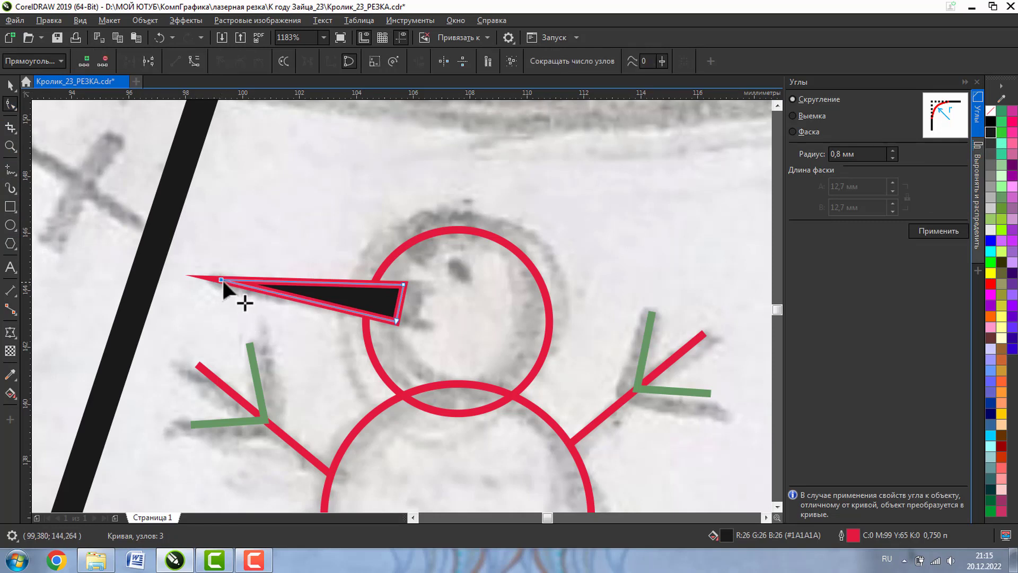
mouse_move(232, 280)
mouse_down()
mouse_move(296, 288)
mouse_move(278, 282)
mouse_move(244, 294)
mouse_up()
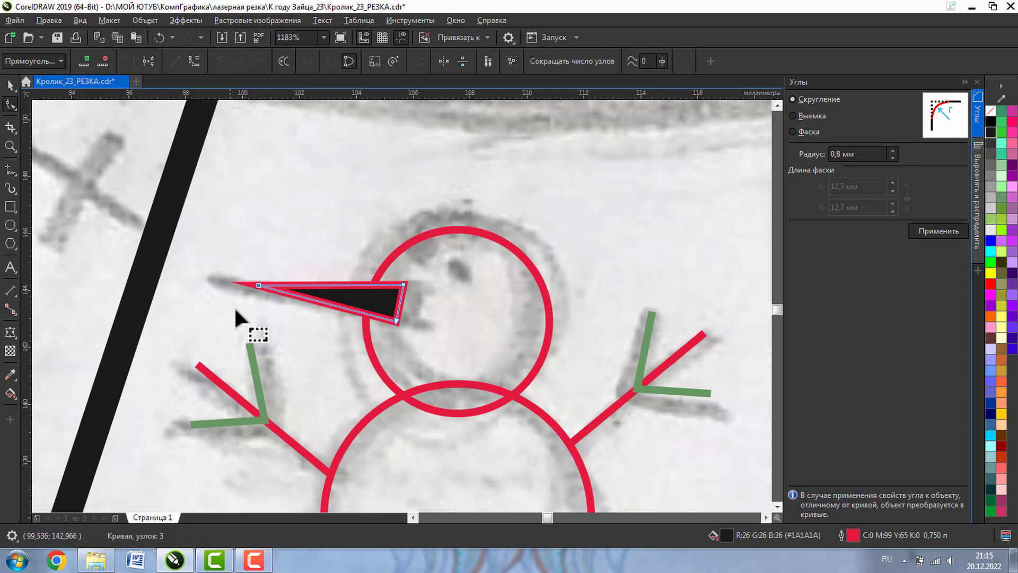
click(10, 85)
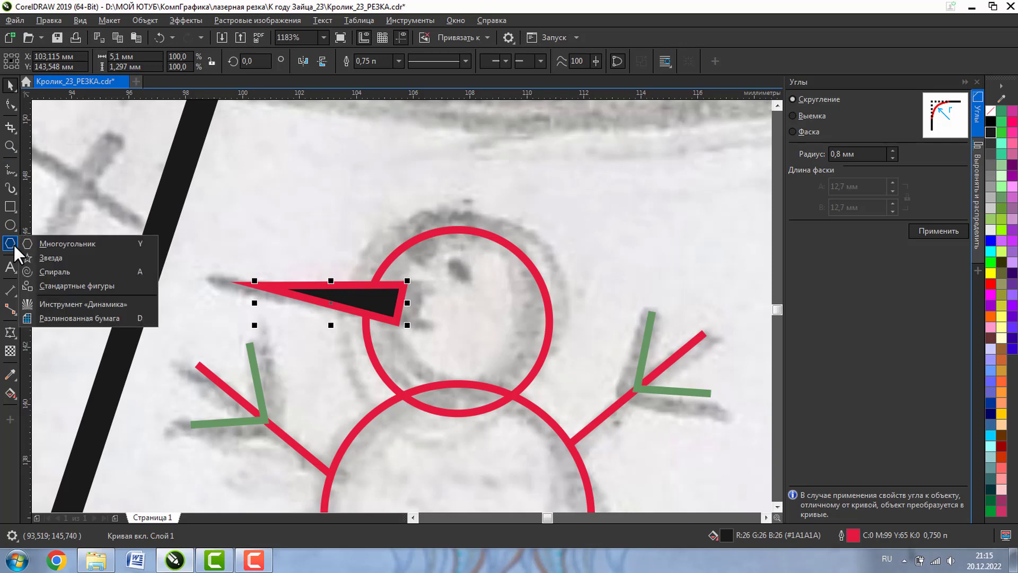
click(14, 244)
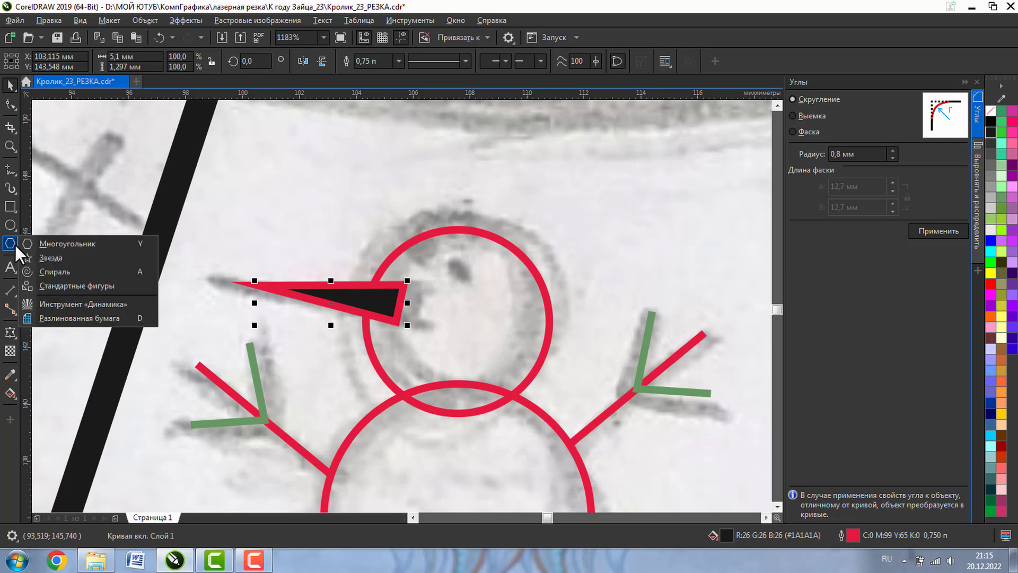
click(46, 282)
click(347, 62)
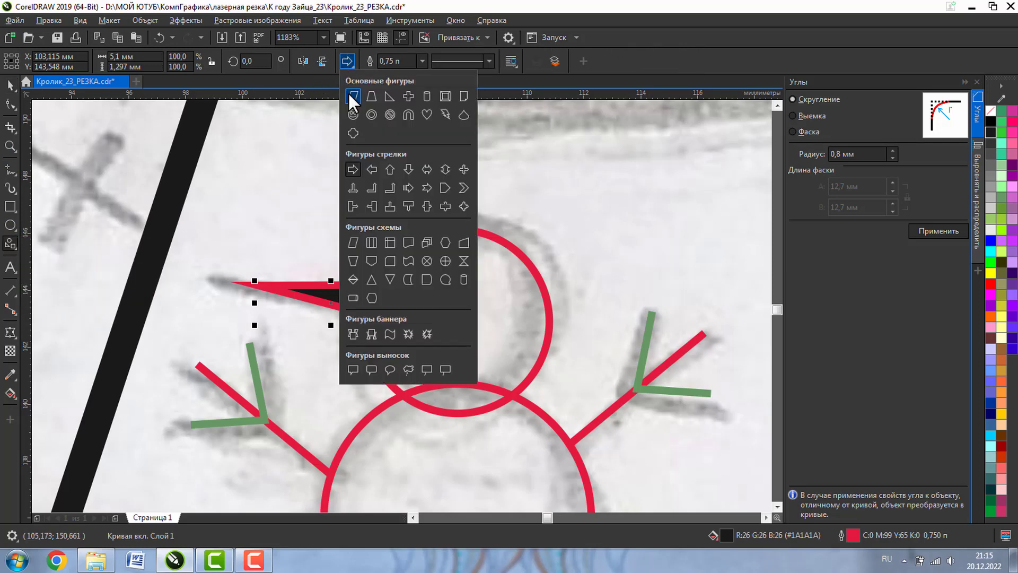
key(Escape)
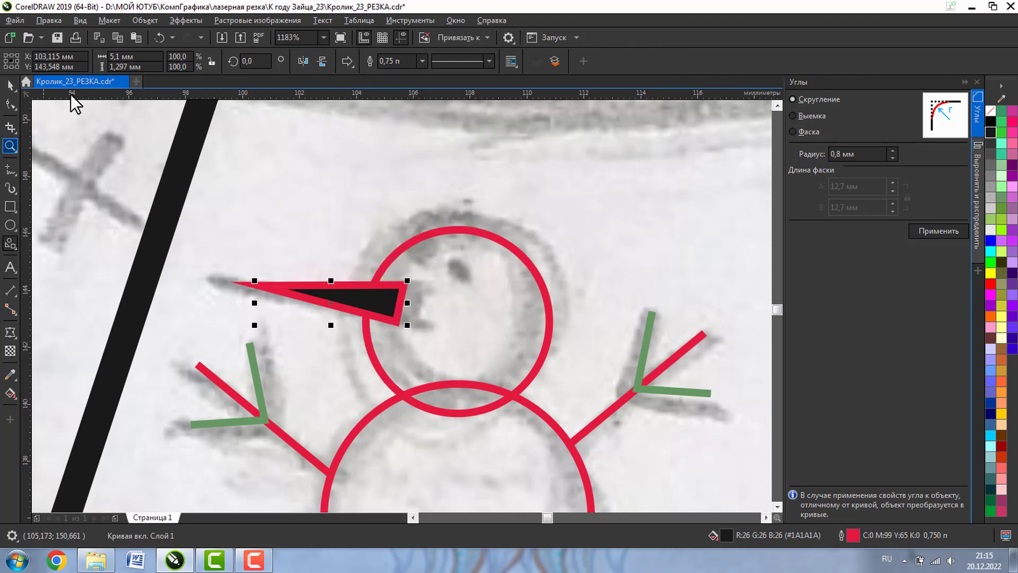
Draw an ellipse about 47.1 by 18 mm over the lower belly between the legs, rotated about 2.3° to follow the sketched curve
click(10, 146)
click(88, 62)
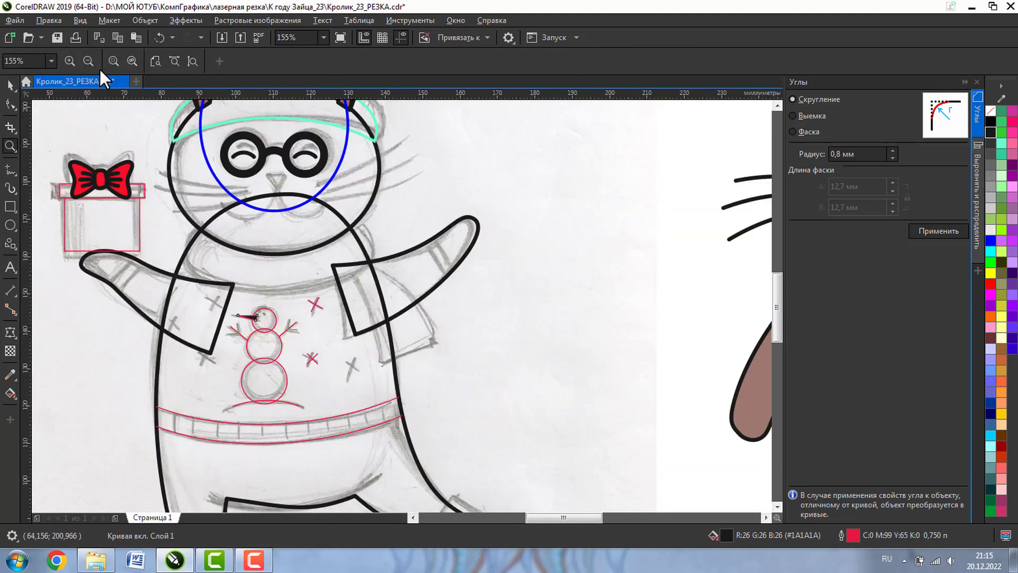
click(88, 61)
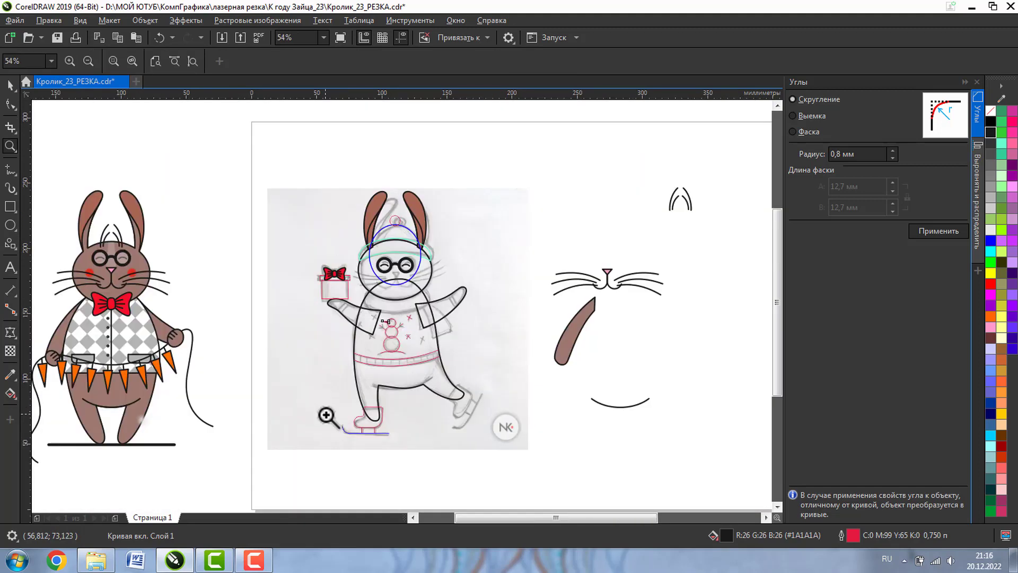
drag(333, 339, 557, 453)
drag(90, 177, 547, 417)
click(10, 224)
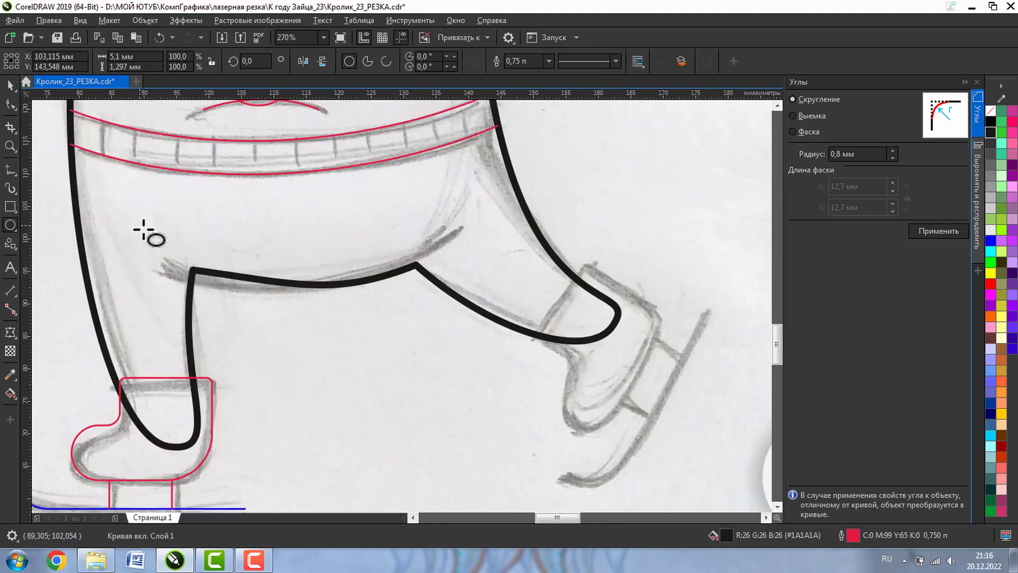
drag(141, 227, 463, 216)
click(10, 85)
click(432, 252)
click(358, 237)
drag(358, 238, 447, 236)
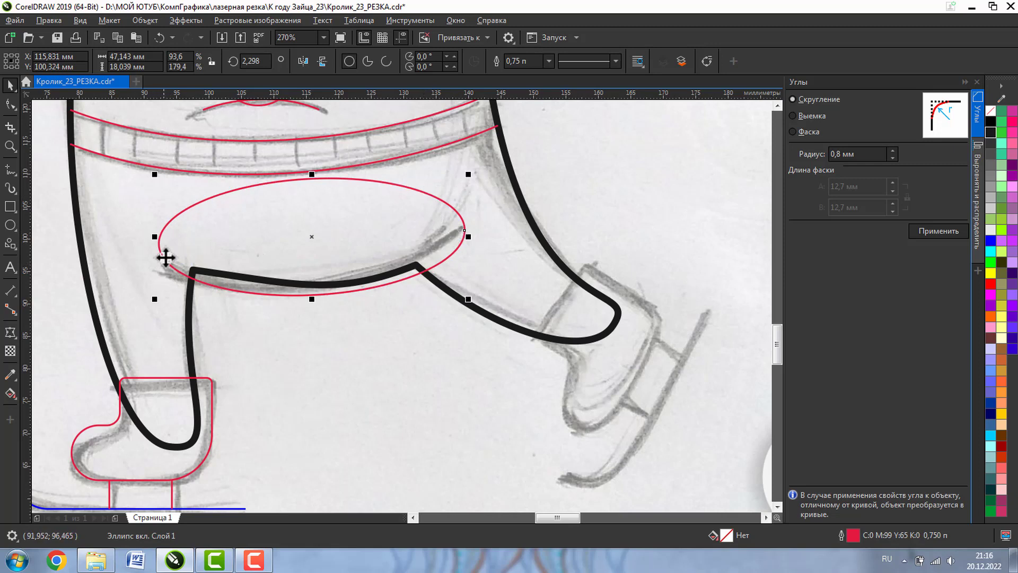
Set the belly ellipse's outline colour to blue #0000FF
click(562, 165)
click(435, 204)
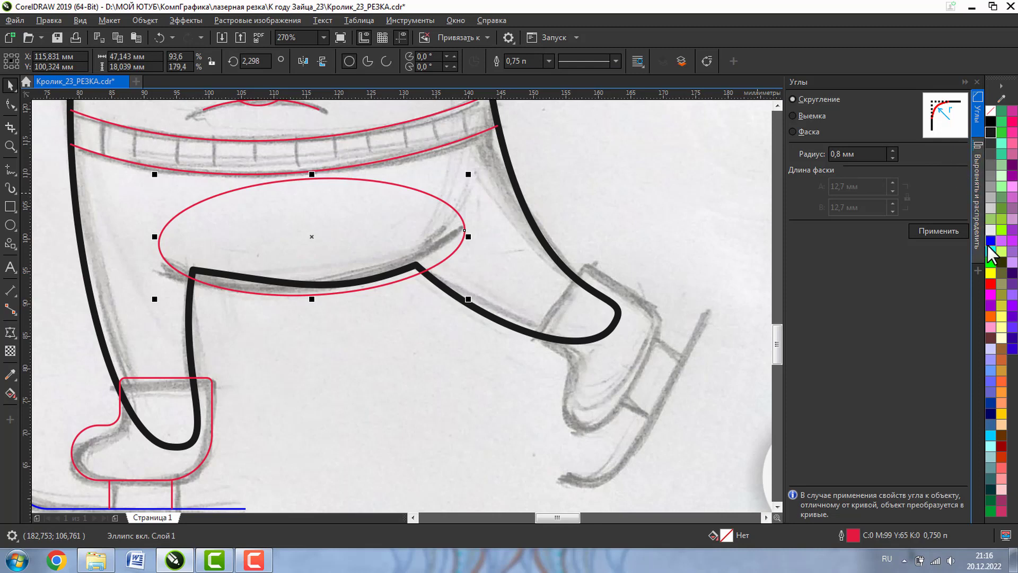
right_click(991, 240)
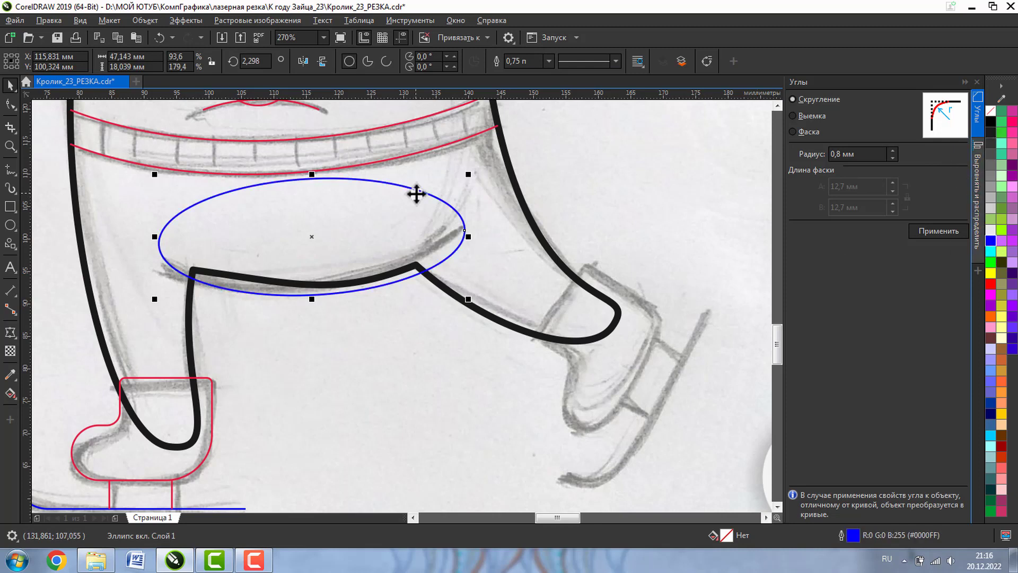
click(643, 193)
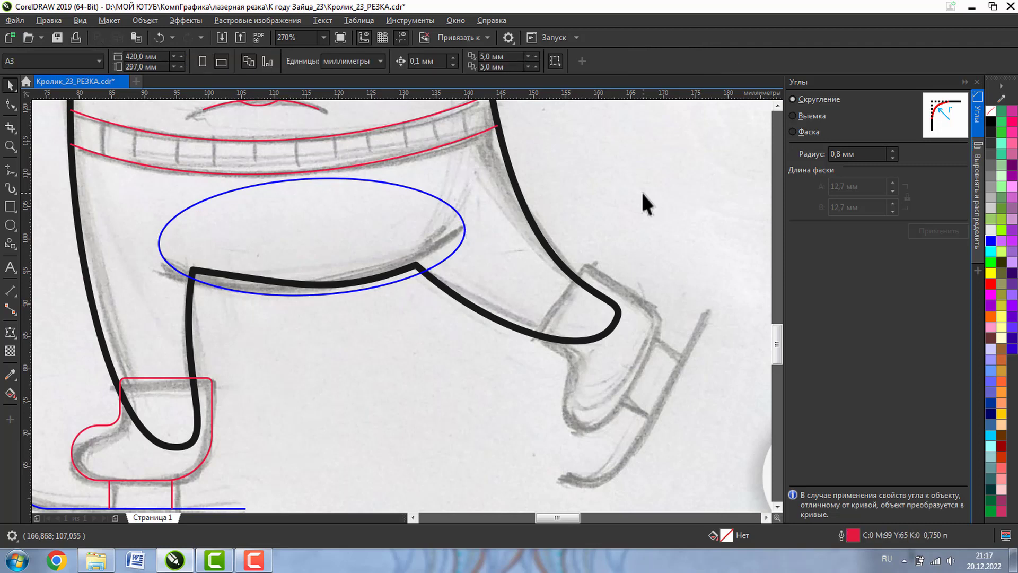
Weld the blue ellipse to the rabbit's body outline and bring back a separate blue ellipse in the same place
click(412, 191)
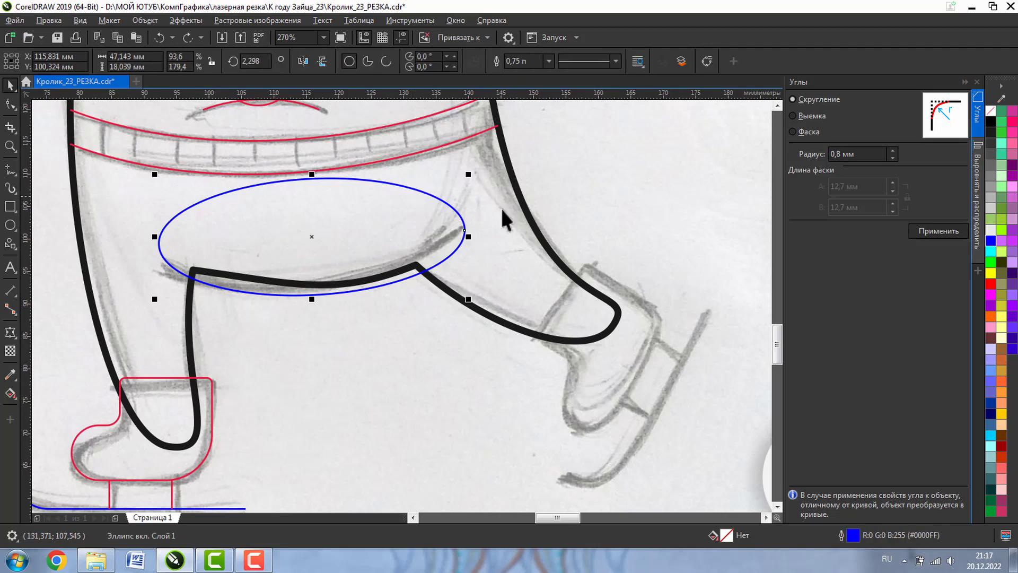
shift+click(526, 204)
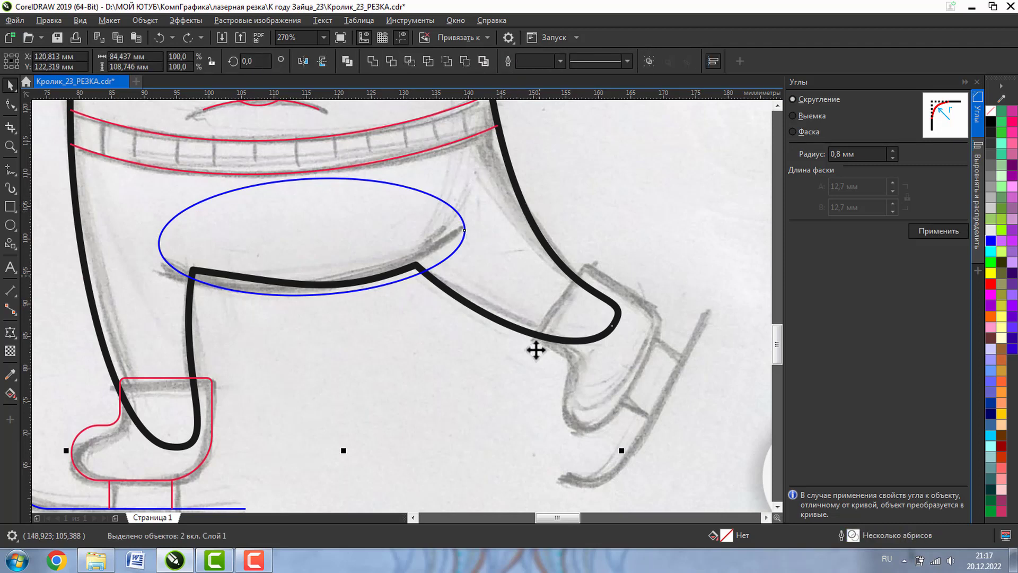
click(372, 60)
click(645, 190)
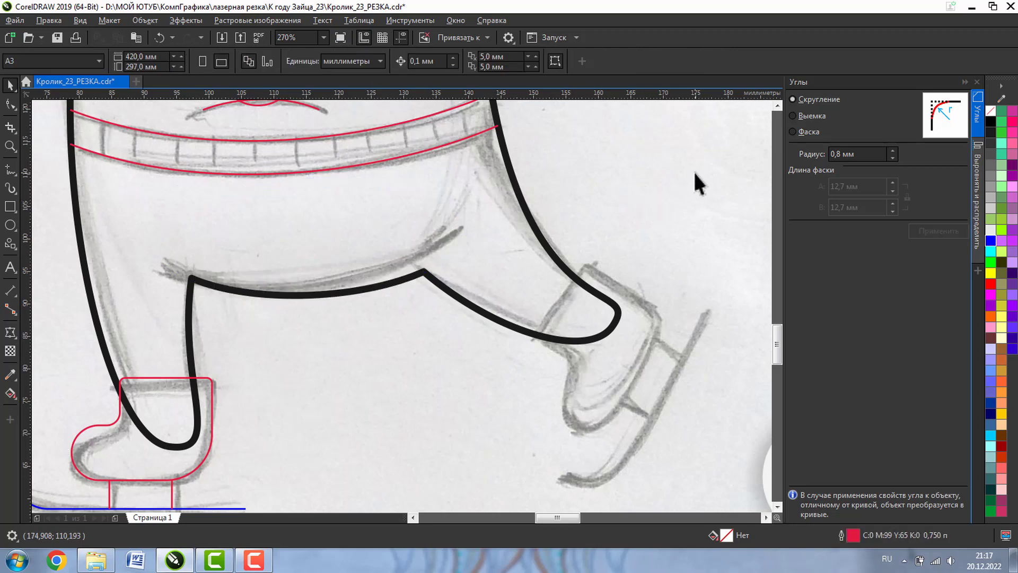
key(ctrl+z)
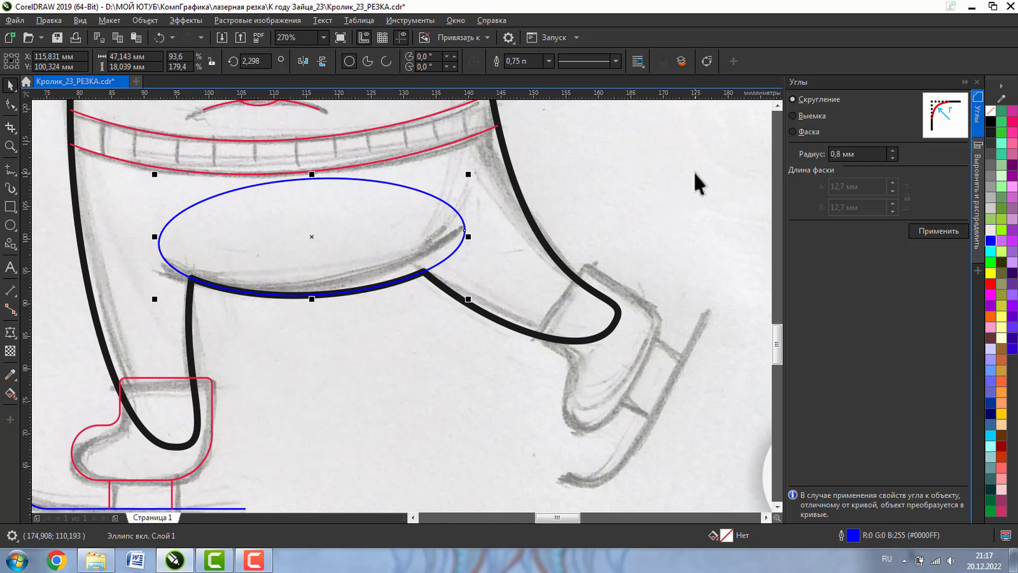
Convert the blue ellipse to curves, add a node on each side of its lower arc, and break the curve at both nodes
click(10, 105)
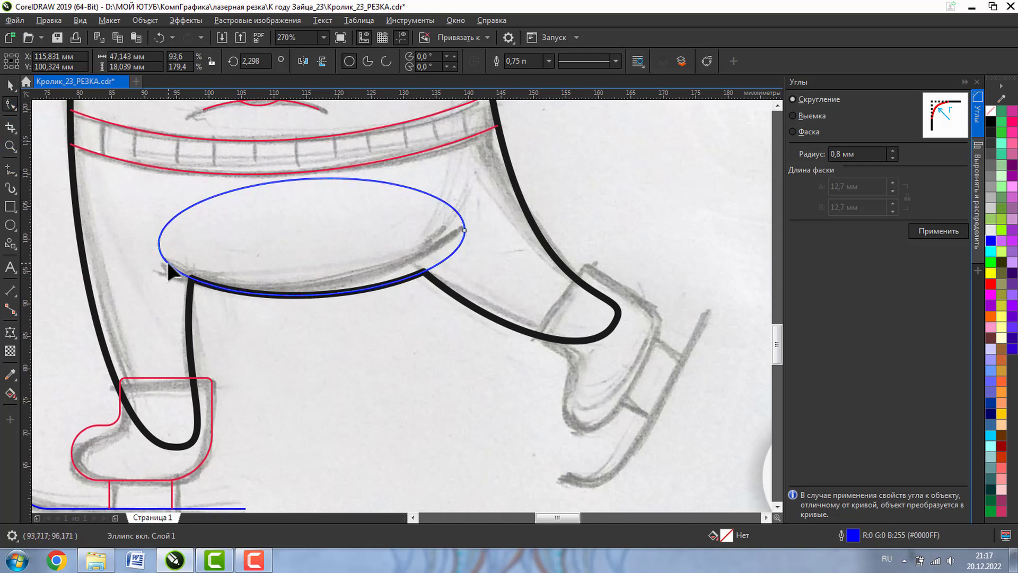
click(10, 85)
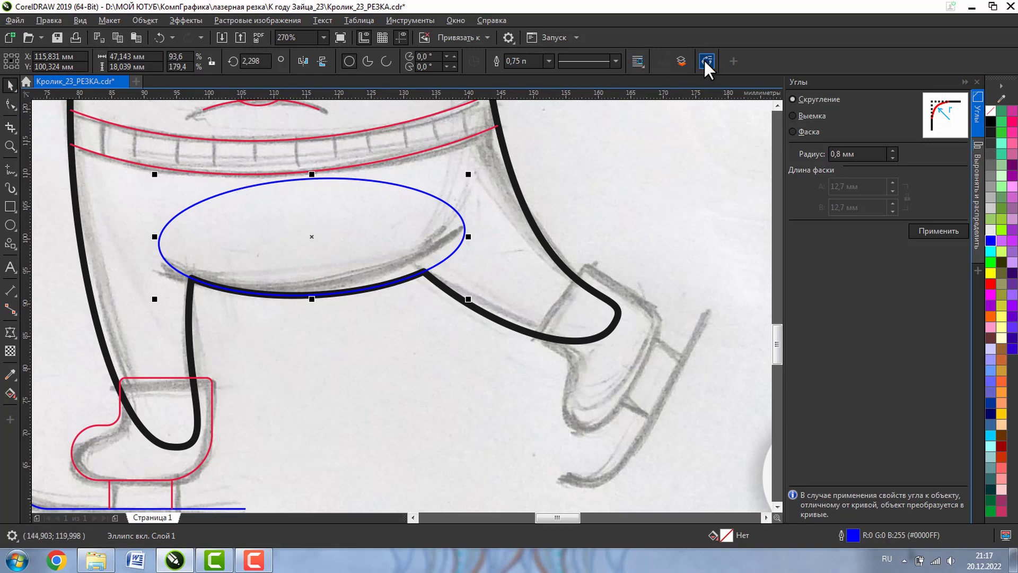
click(706, 60)
click(10, 104)
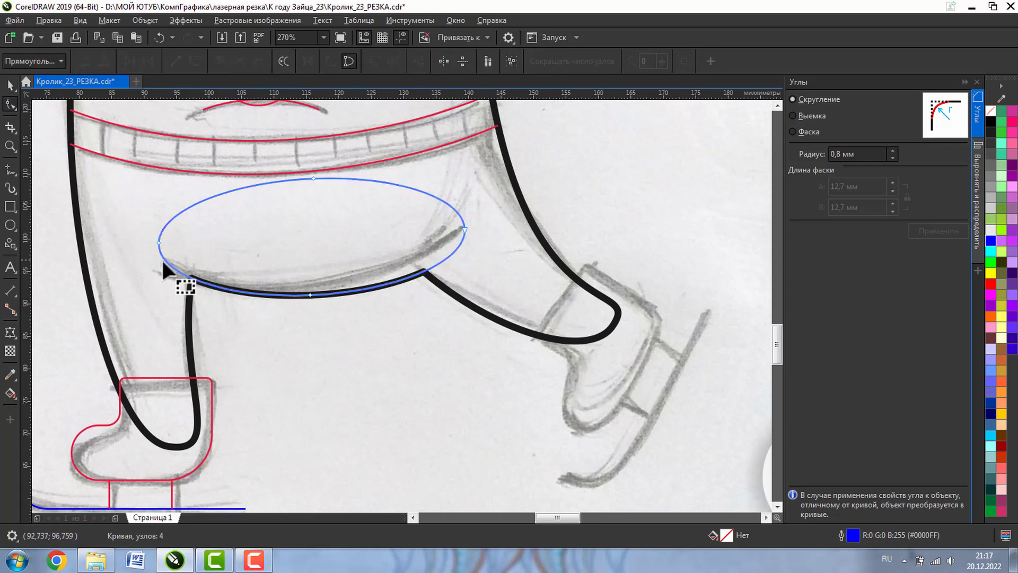
double_click(167, 262)
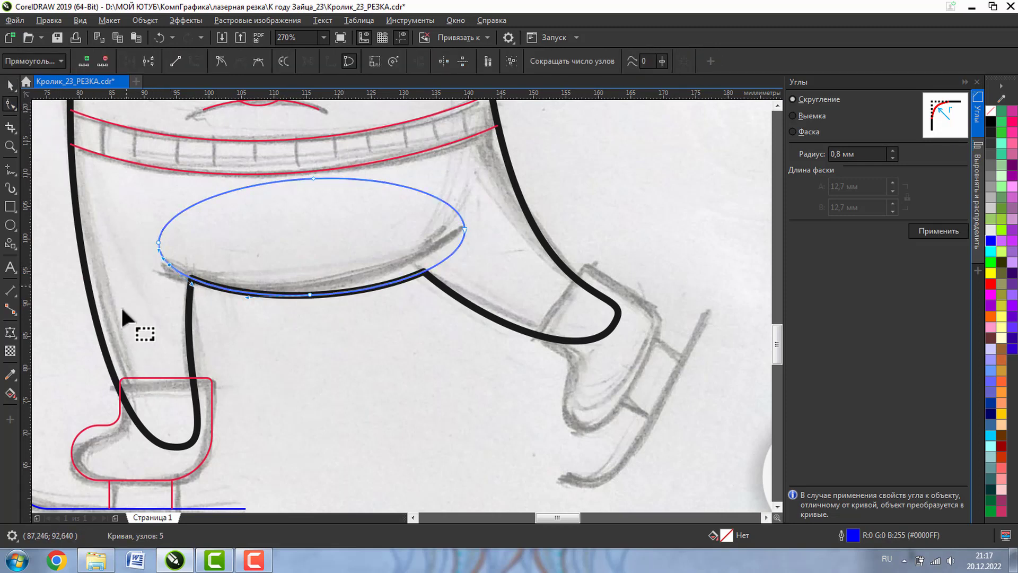
double_click(454, 254)
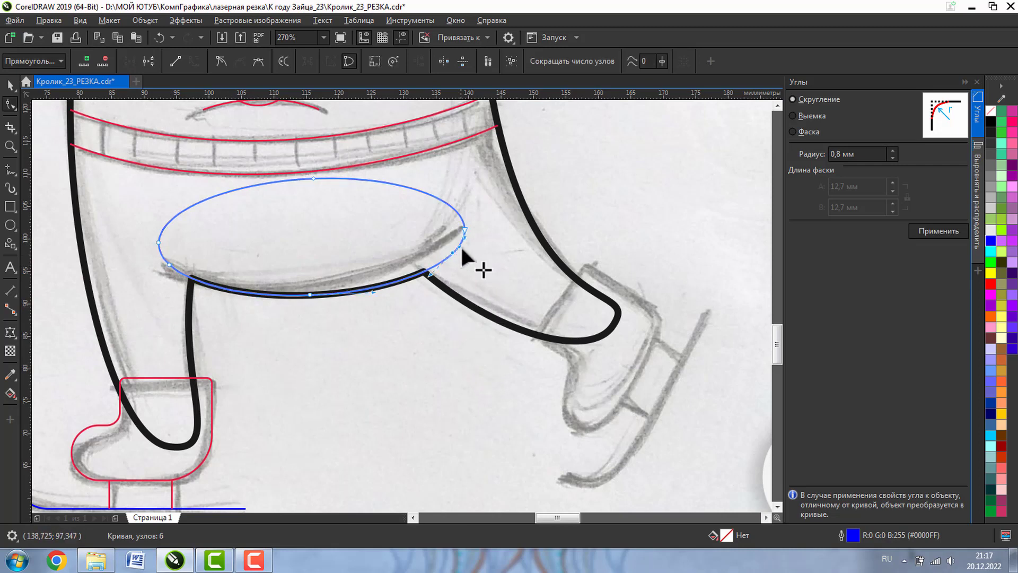
click(146, 60)
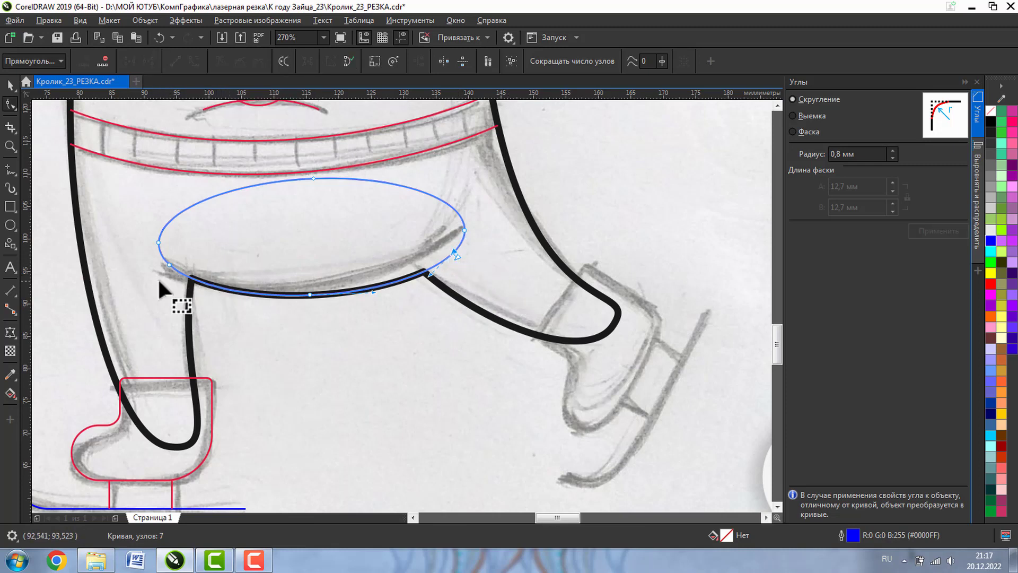
click(170, 263)
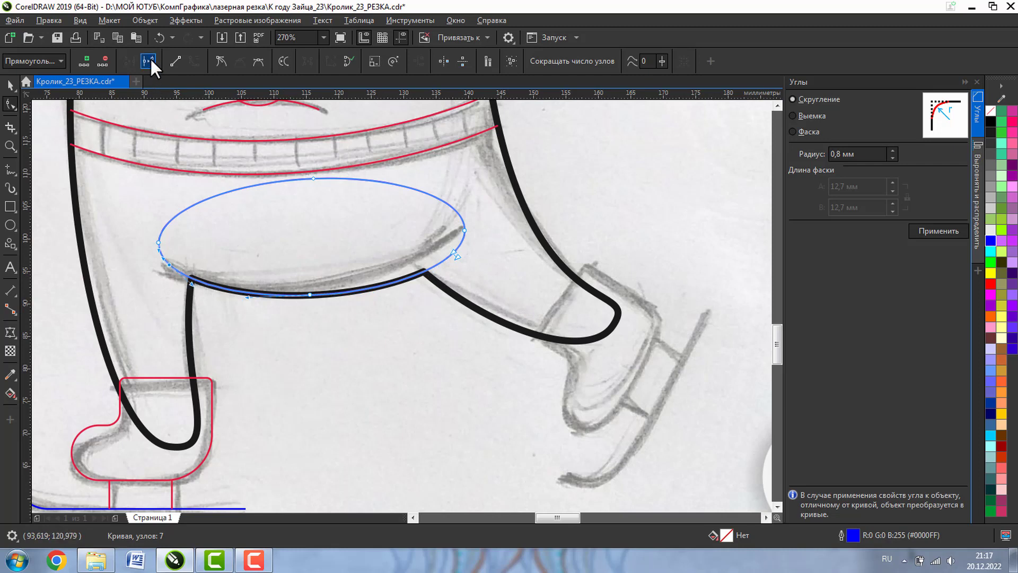
Break the cut ellipse apart and delete its upper part, keeping only the lower belly arc
click(10, 85)
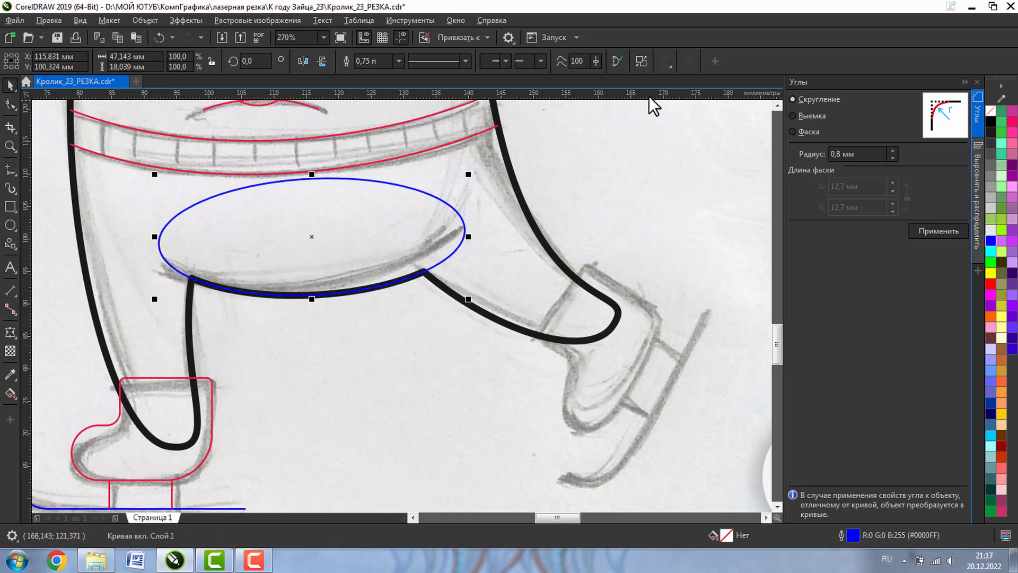
click(643, 59)
click(627, 154)
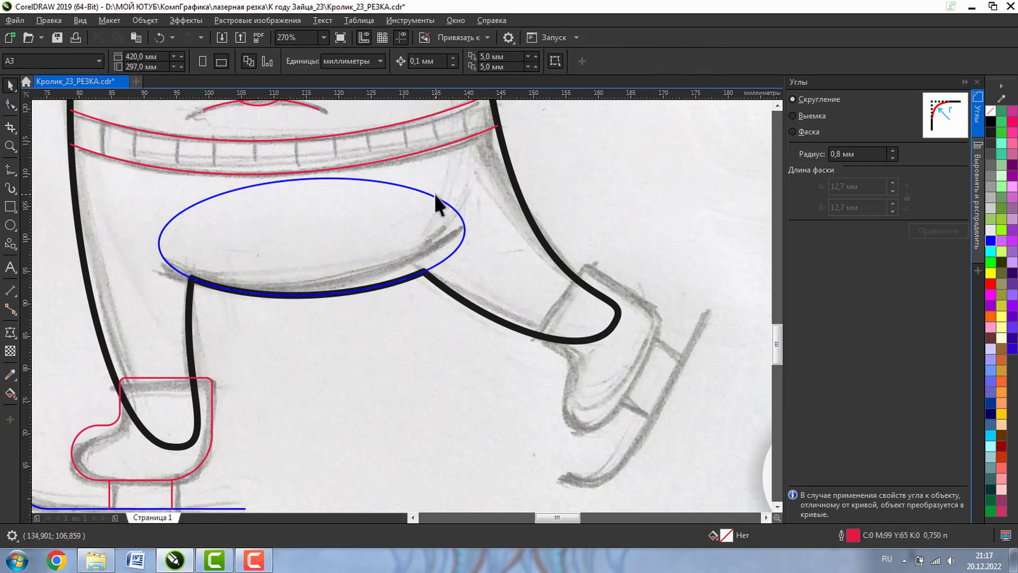
click(434, 195)
key(Delete)
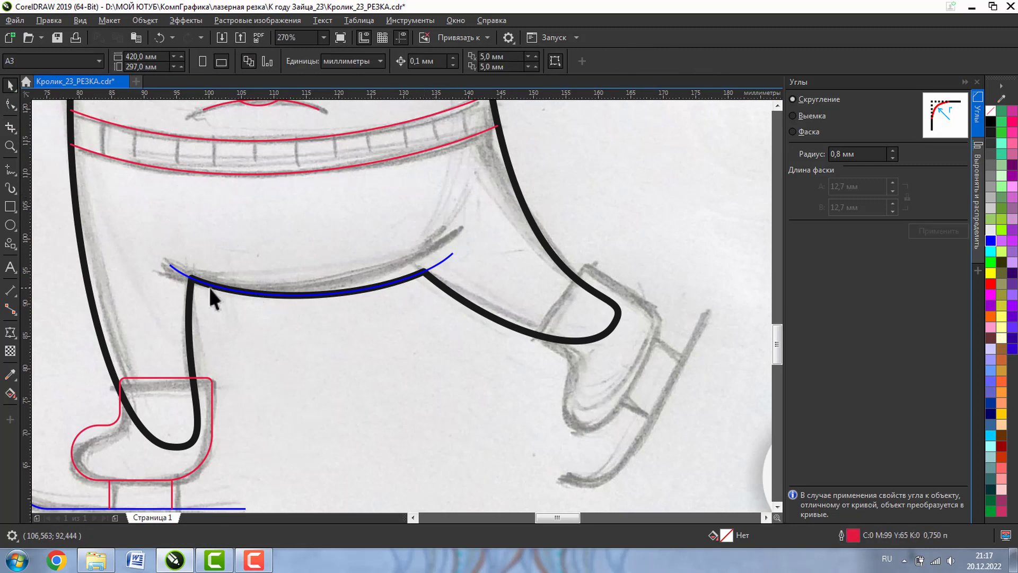
Set the blue belly arc's outline width to 3 pt to match the body outline
click(468, 306)
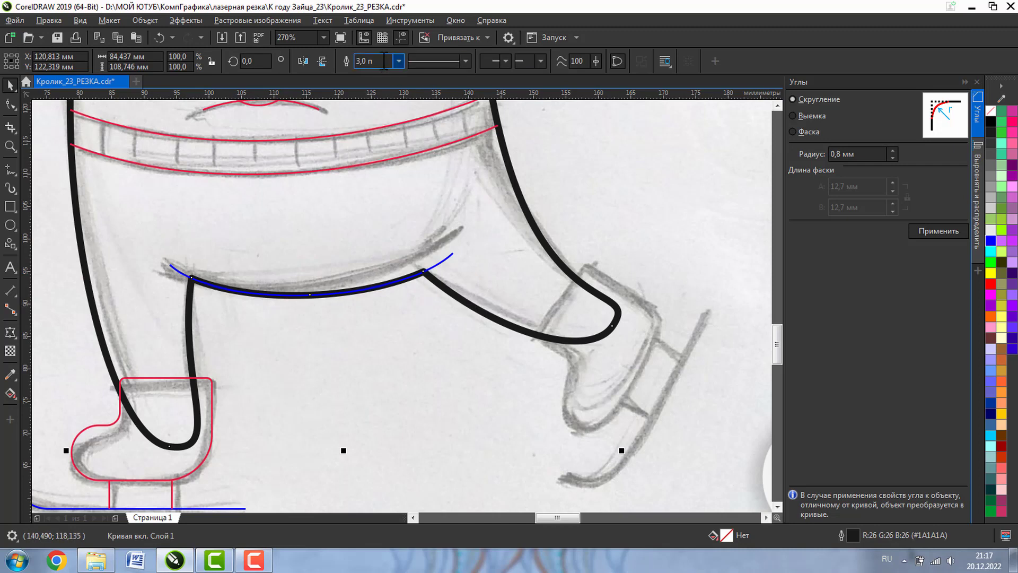
click(444, 260)
click(364, 61)
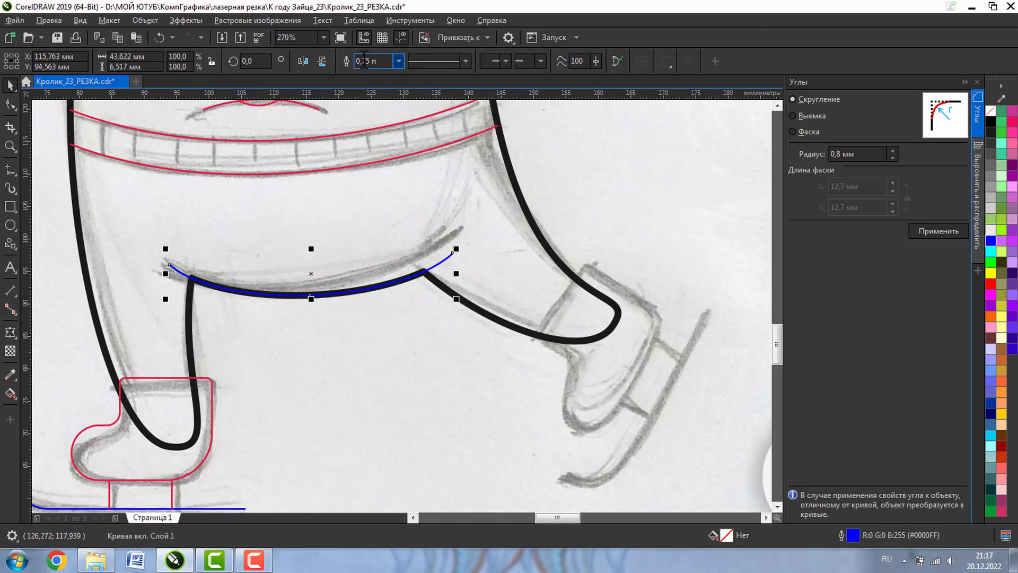
text(3)
key(Return)
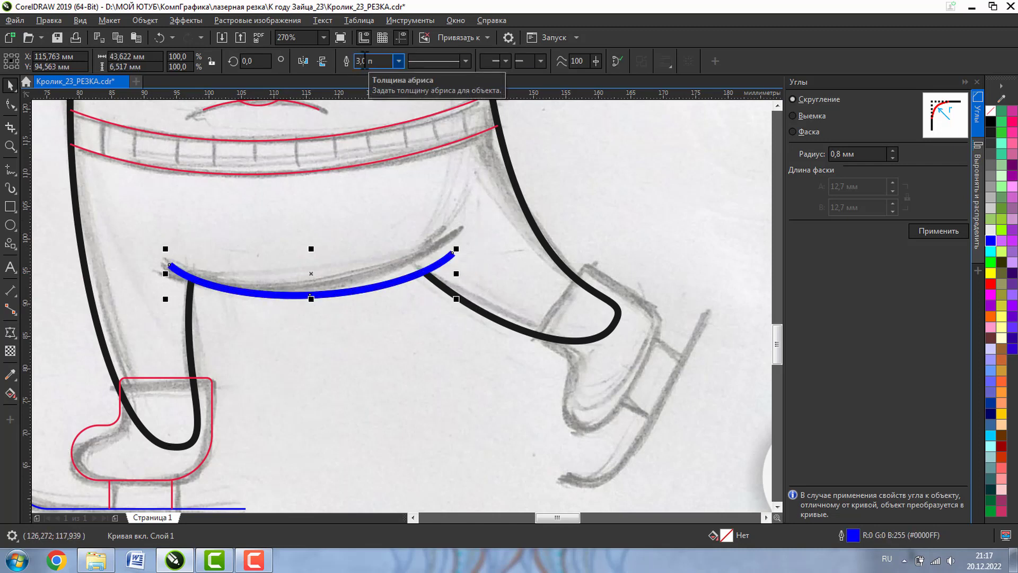
key(Escape)
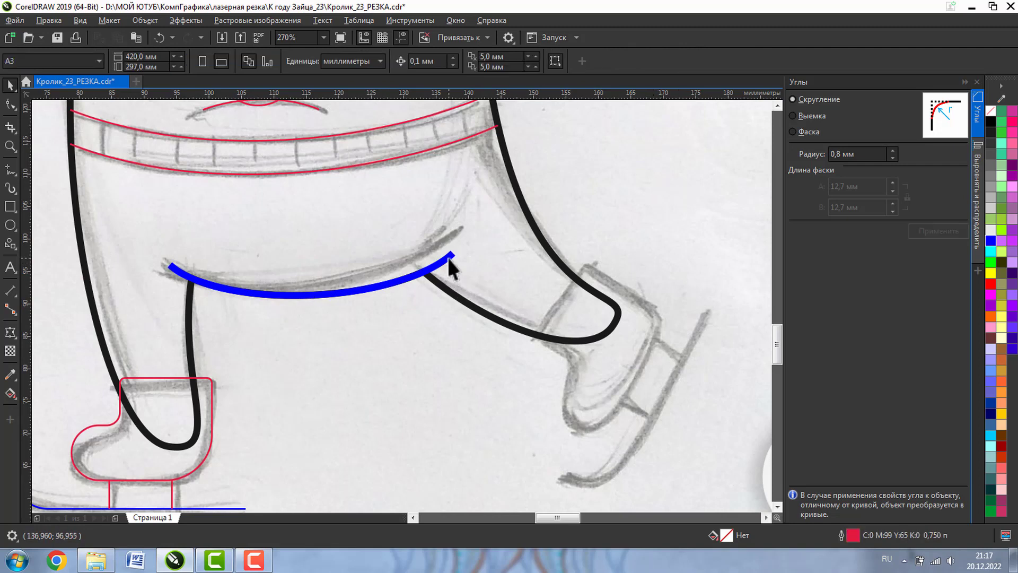
Give the blue belly arc's outline rounded corners and rounded line caps
click(449, 256)
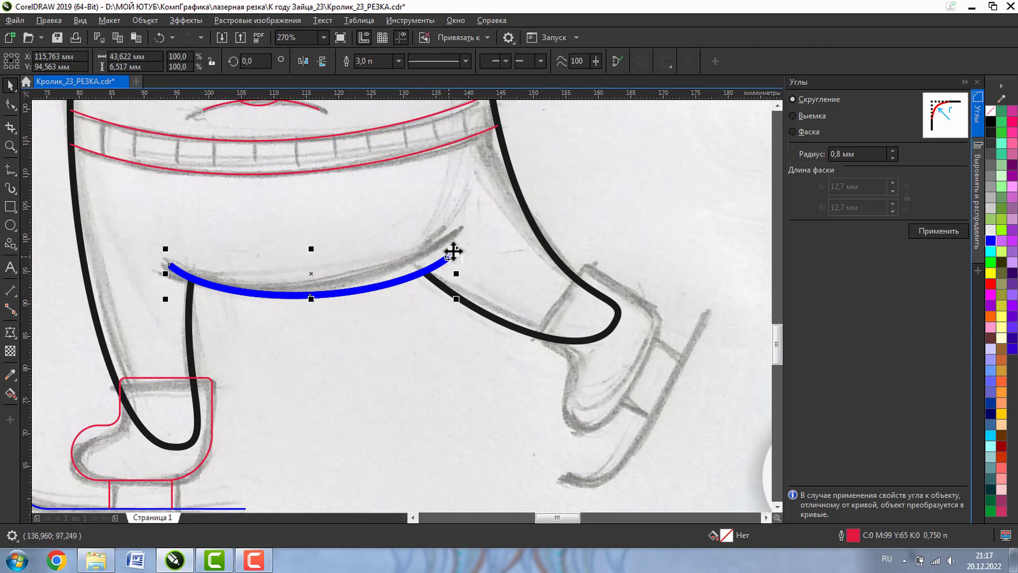
double_click(852, 534)
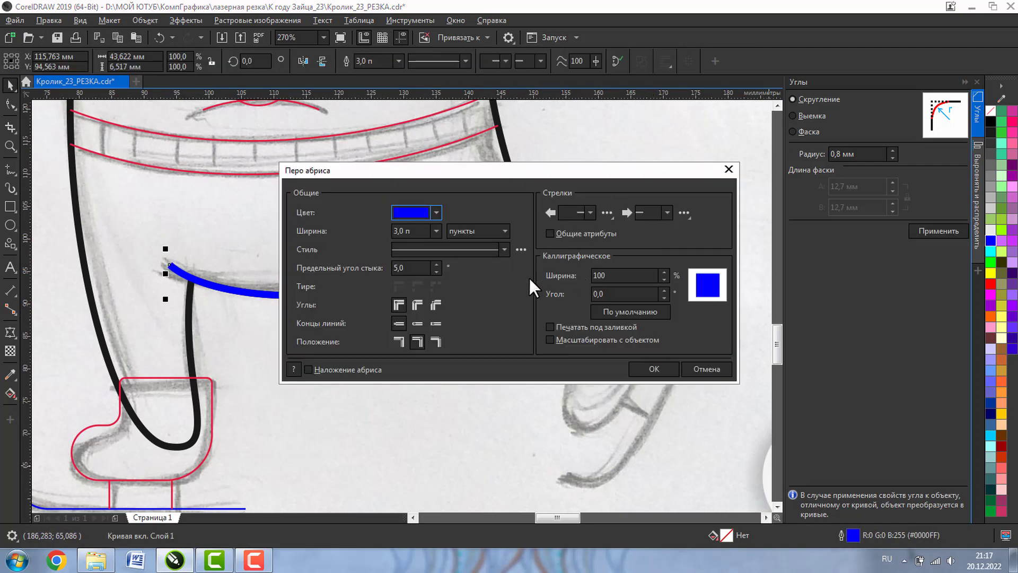
click(417, 304)
click(417, 323)
click(654, 369)
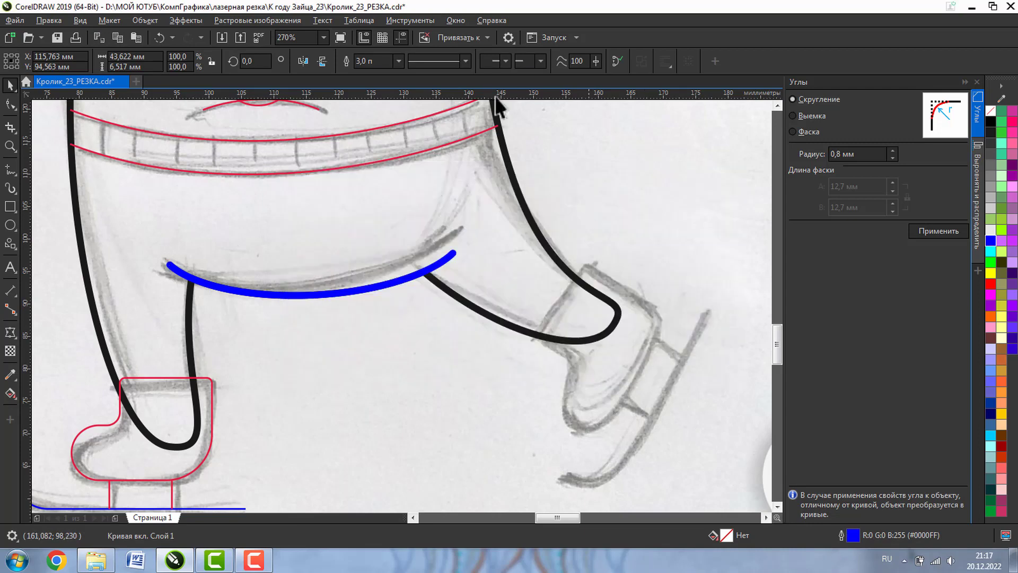
Save the rabbit drawing
click(57, 37)
key(z)
scroll(398, 303, down, 3)
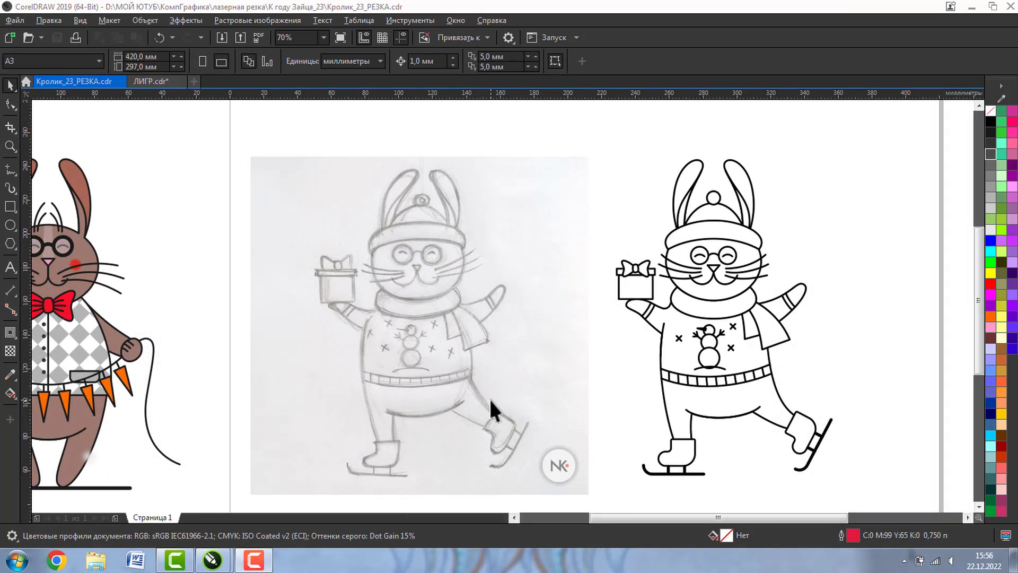
Inspect the rabbit's overlapping contours in wireframe view, then restore the enhanced view
click(713, 234)
click(725, 208)
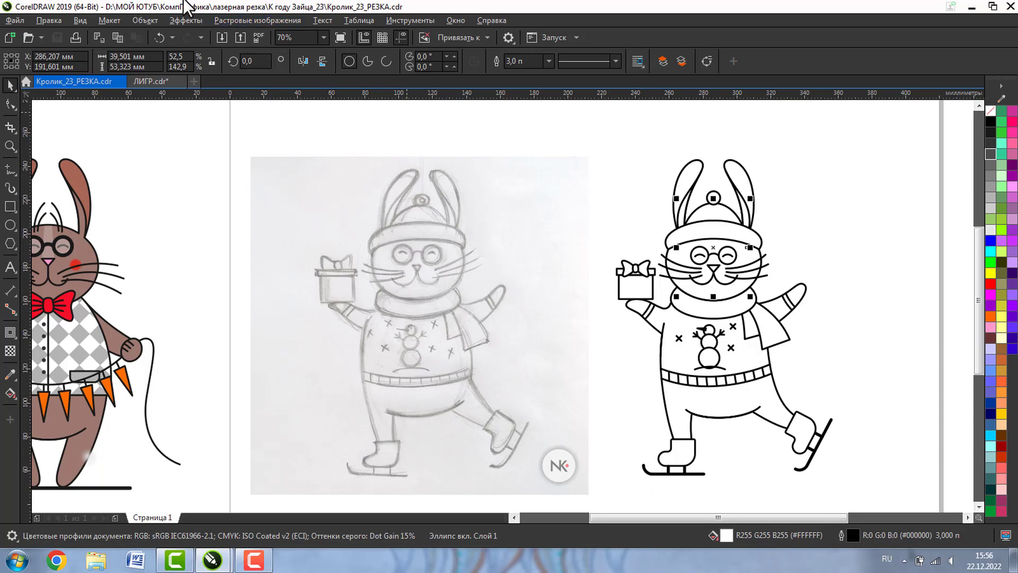
click(81, 17)
click(87, 36)
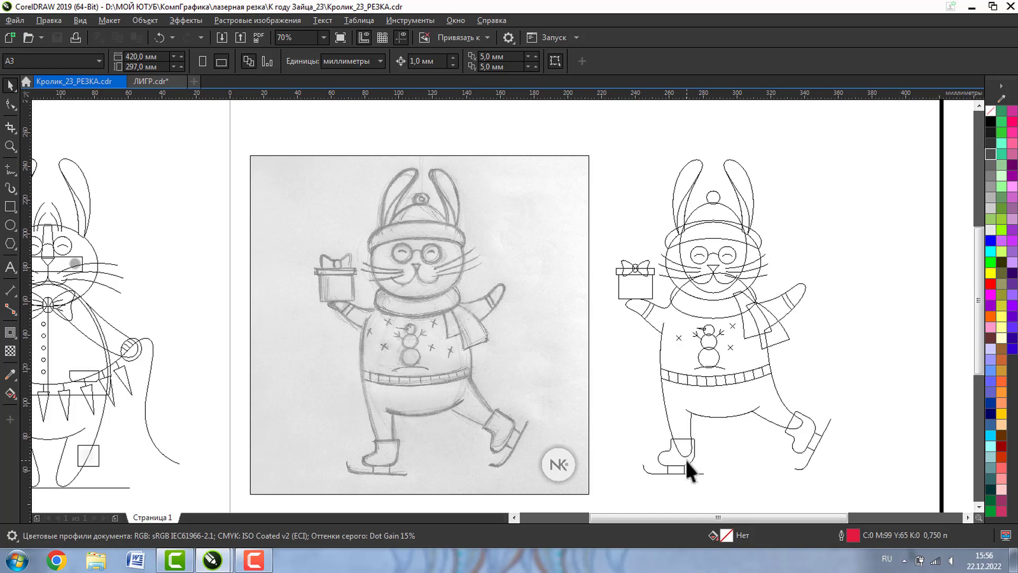
click(81, 19)
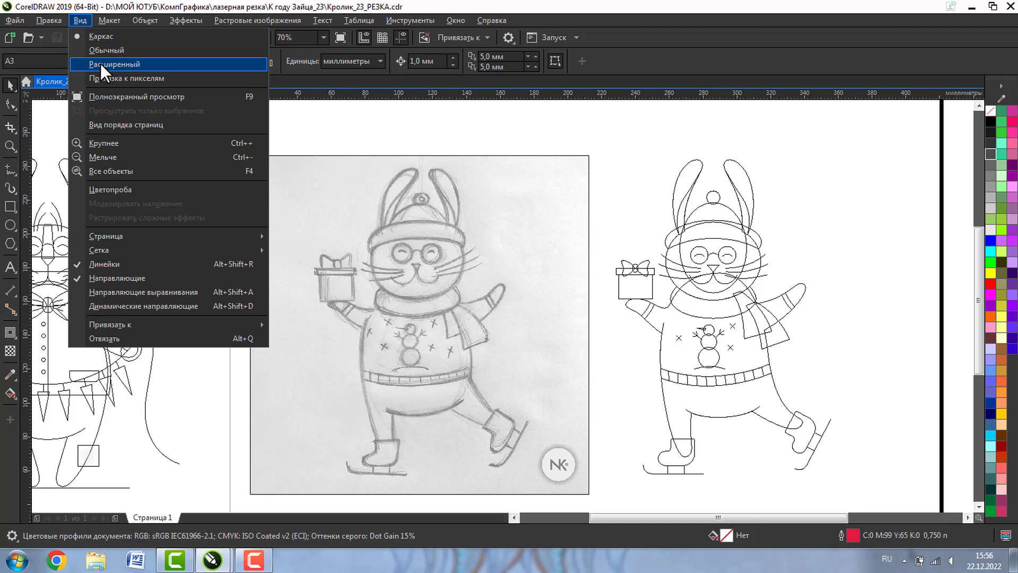
key(shift+F9)
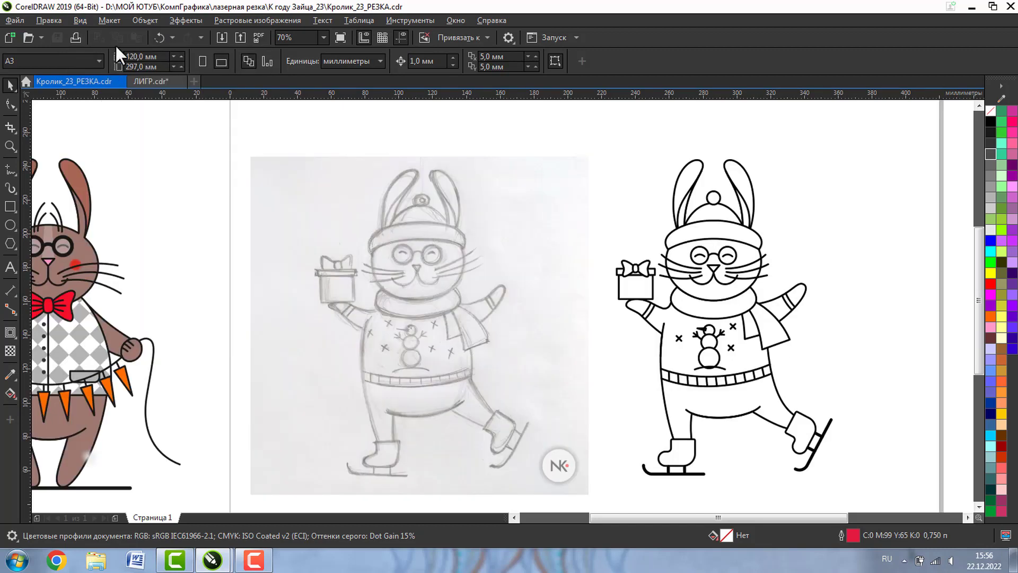
Bring the snowman's head circle and middle circle on the sweater to the front of the overlapping shapes
click(10, 146)
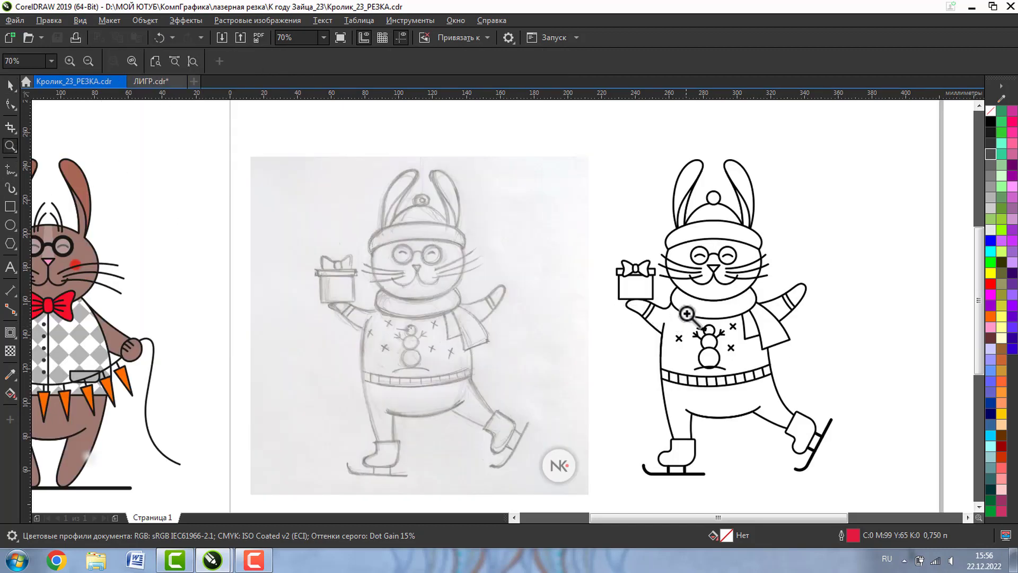
drag(684, 302, 762, 408)
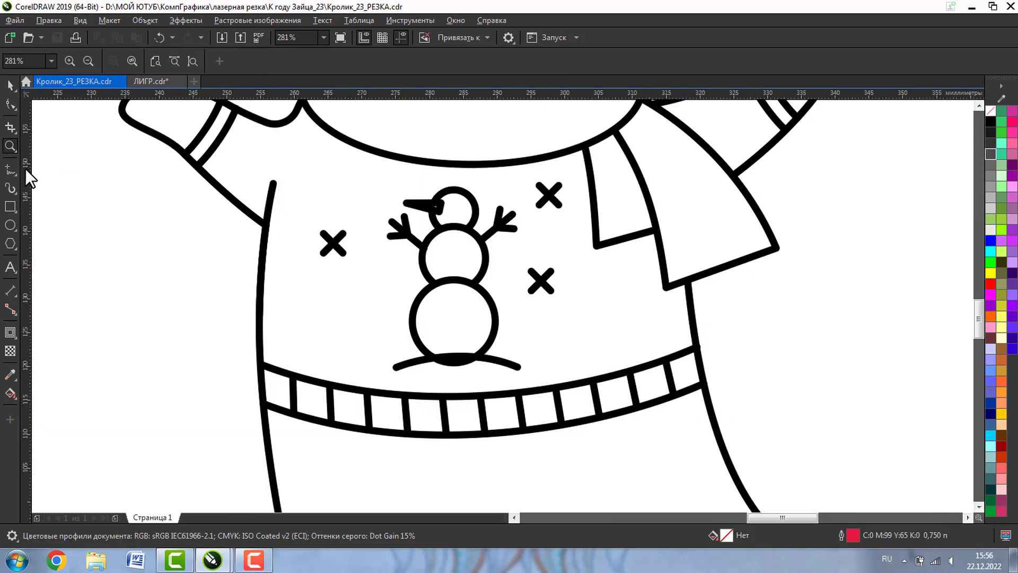
click(11, 86)
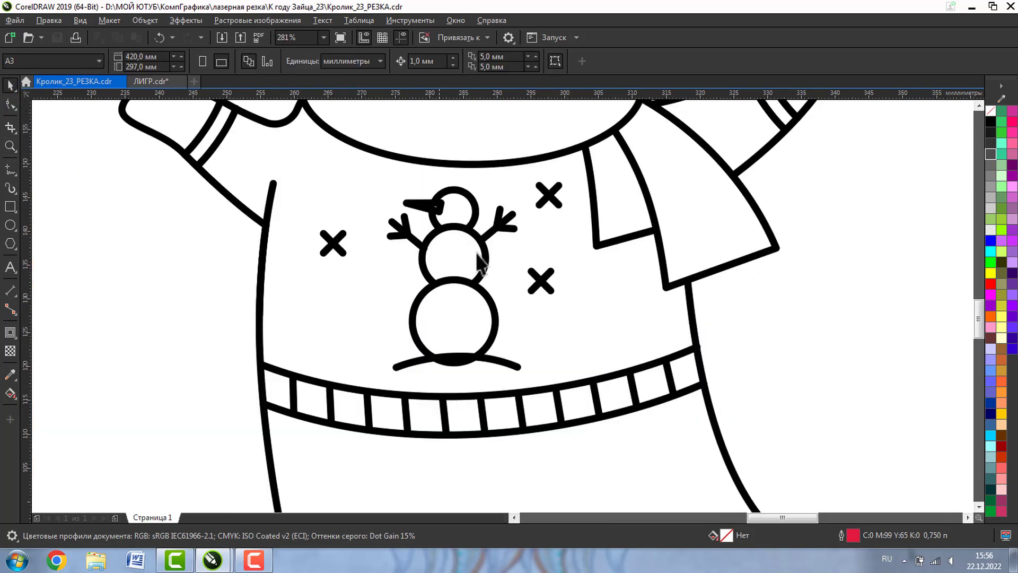
click(464, 190)
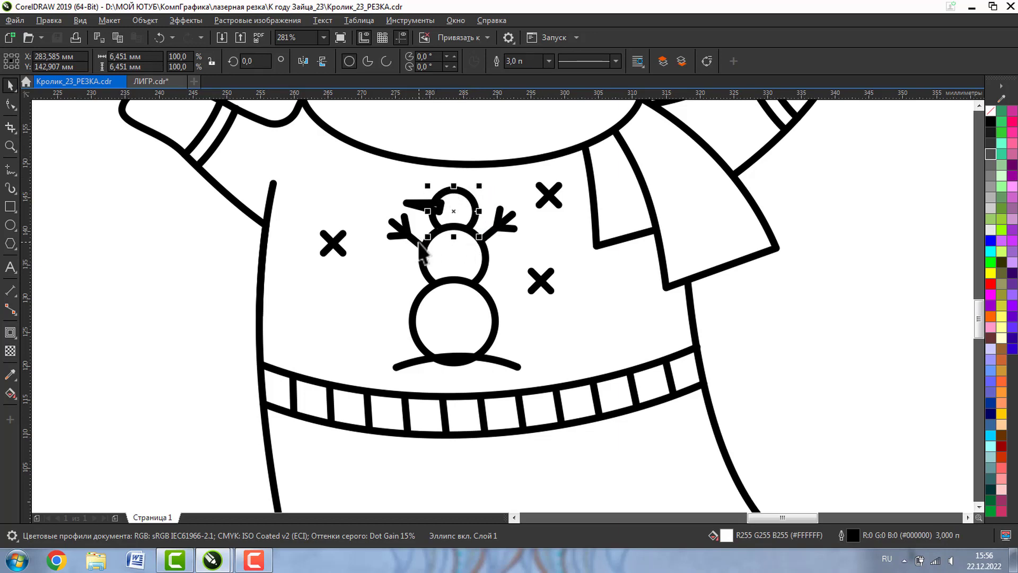
key(shift+Page_Up)
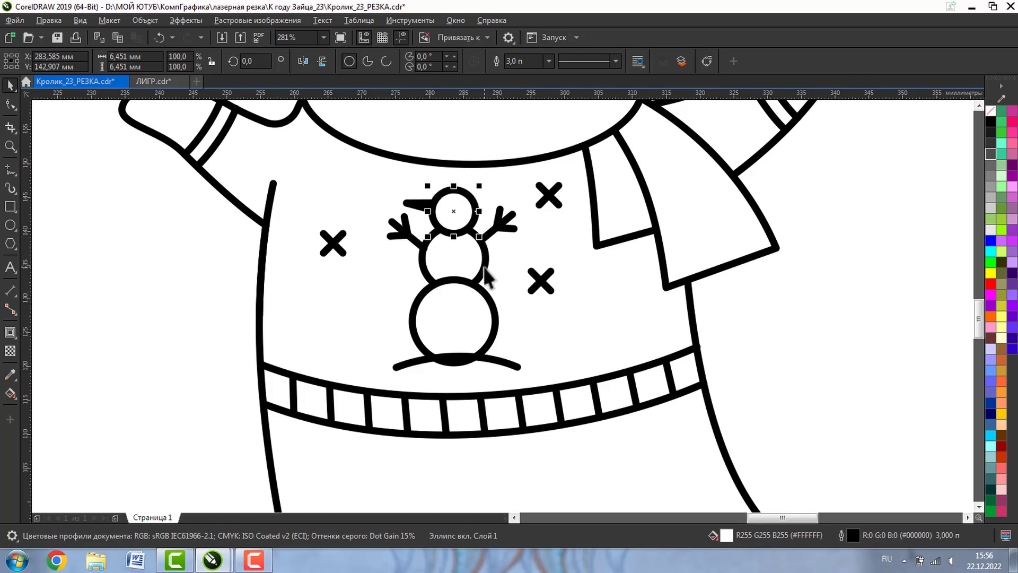
shift+click(485, 267)
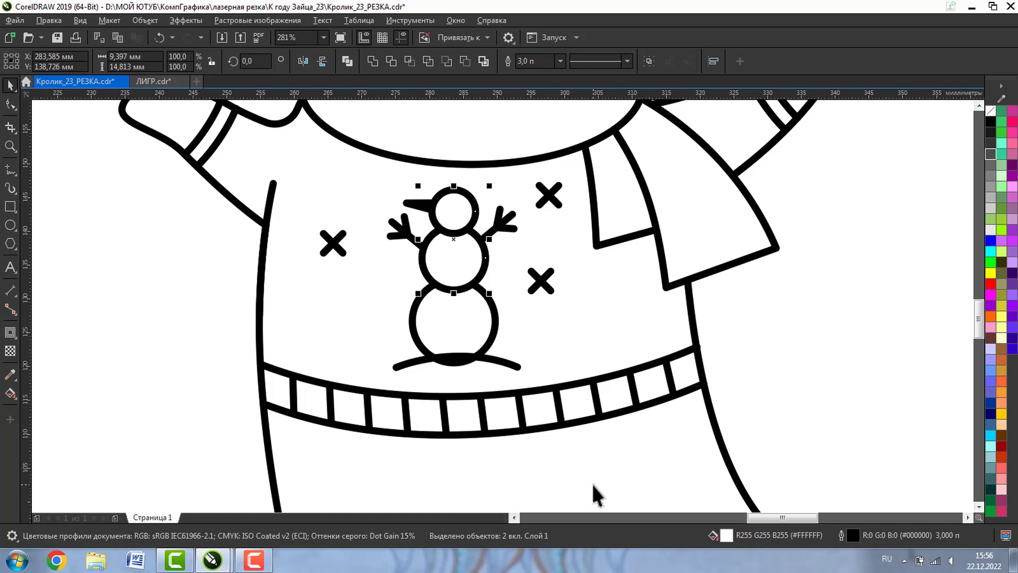
click(774, 469)
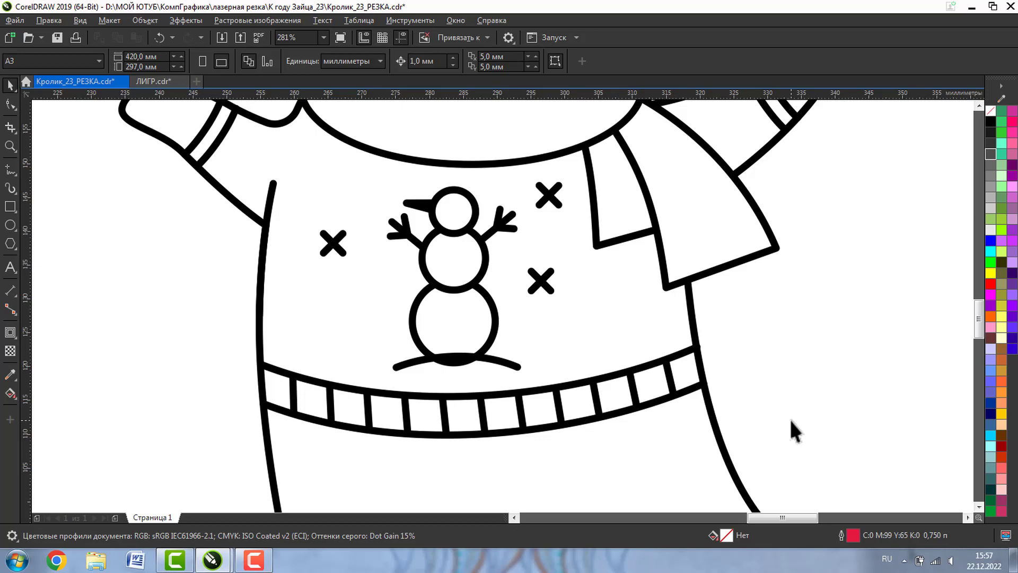
click(420, 205)
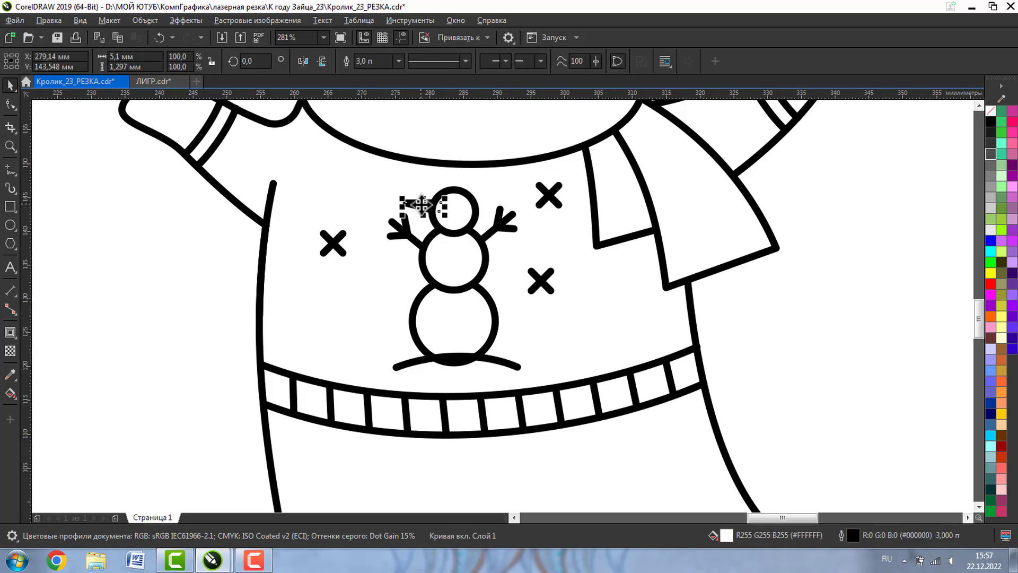
Ungroup the boot and skate blade on the rabbit's standing leg
click(10, 146)
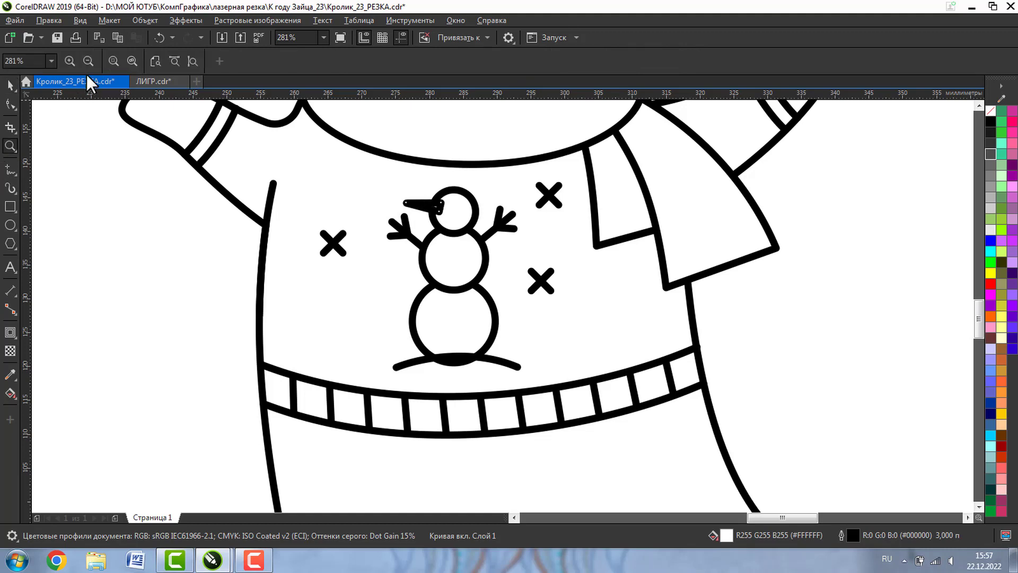
click(89, 59)
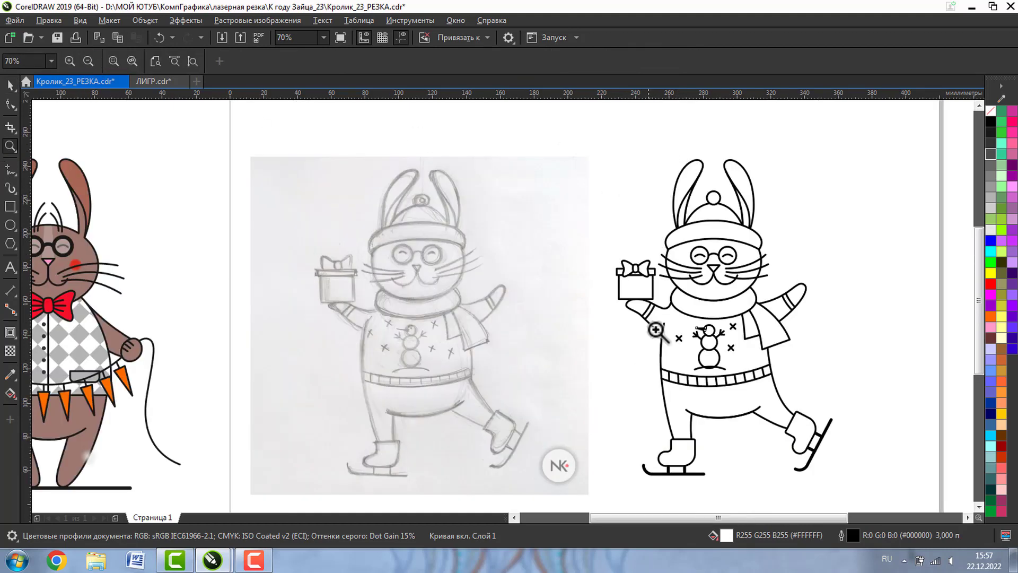
drag(629, 413, 803, 505)
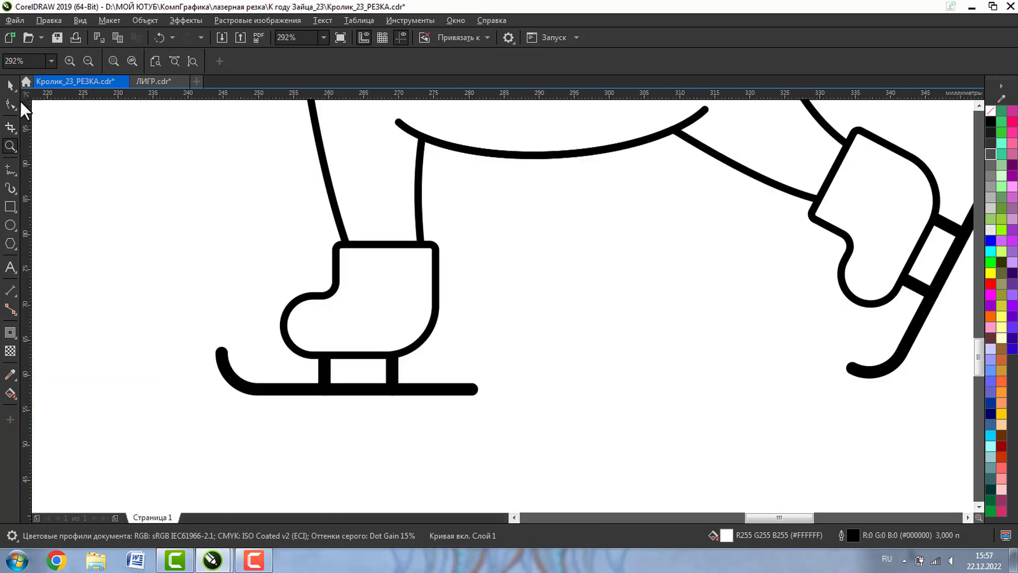
key(space)
click(373, 245)
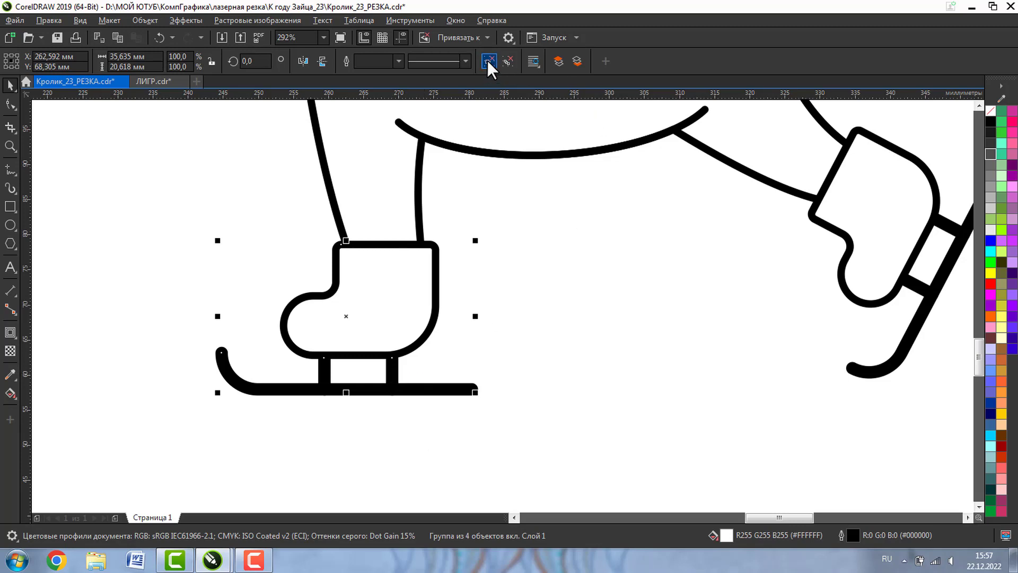
click(482, 268)
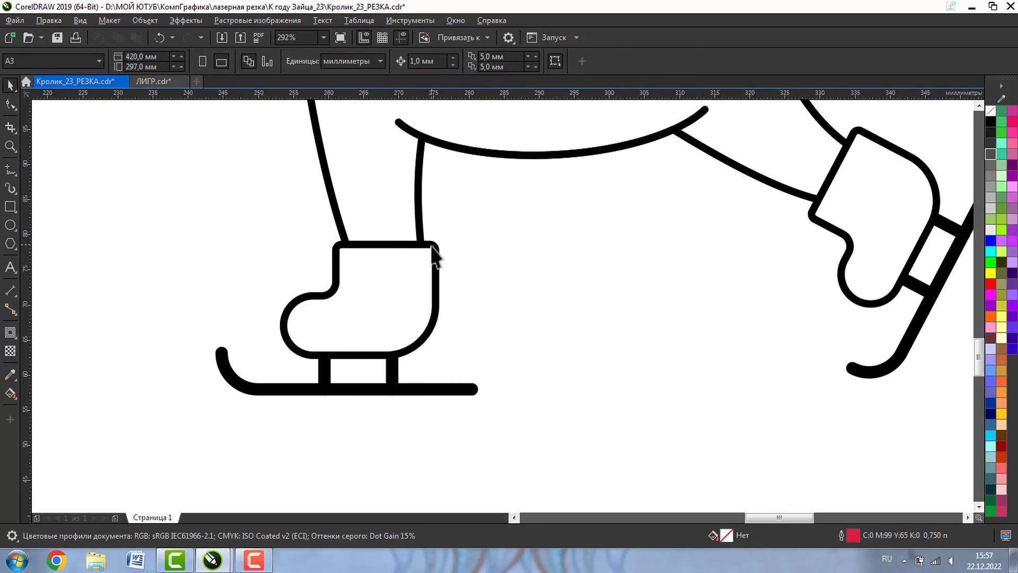
Try to trim the rabbit's body outline with the standing leg's boot using Back Minus Front, and undo each attempt
click(435, 257)
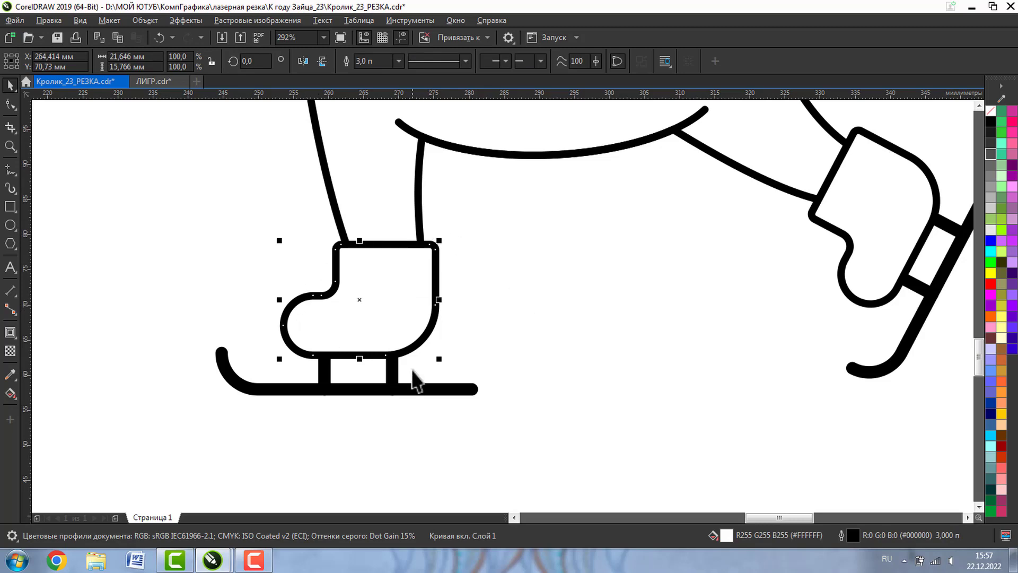
shift+click(421, 186)
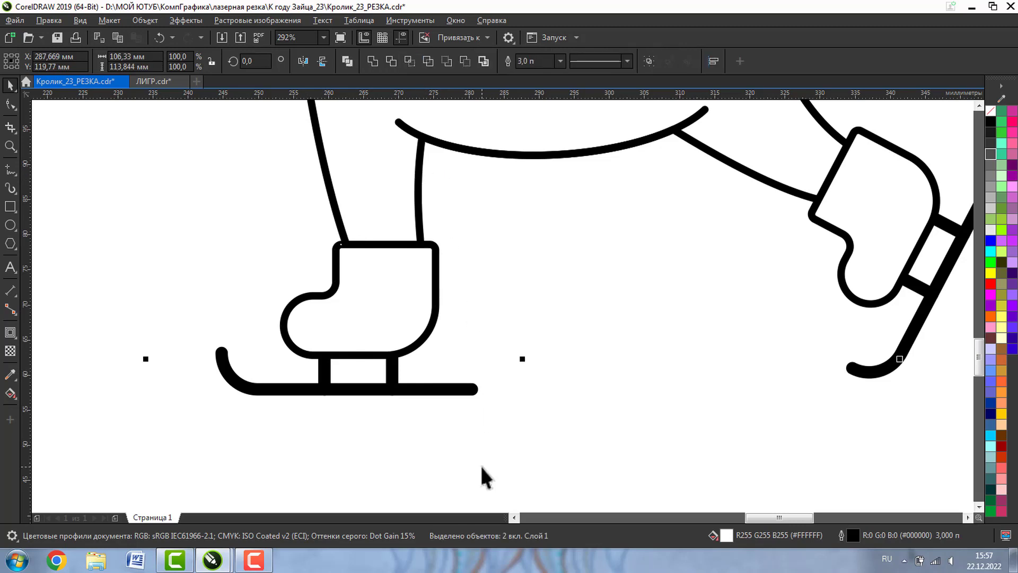
click(465, 61)
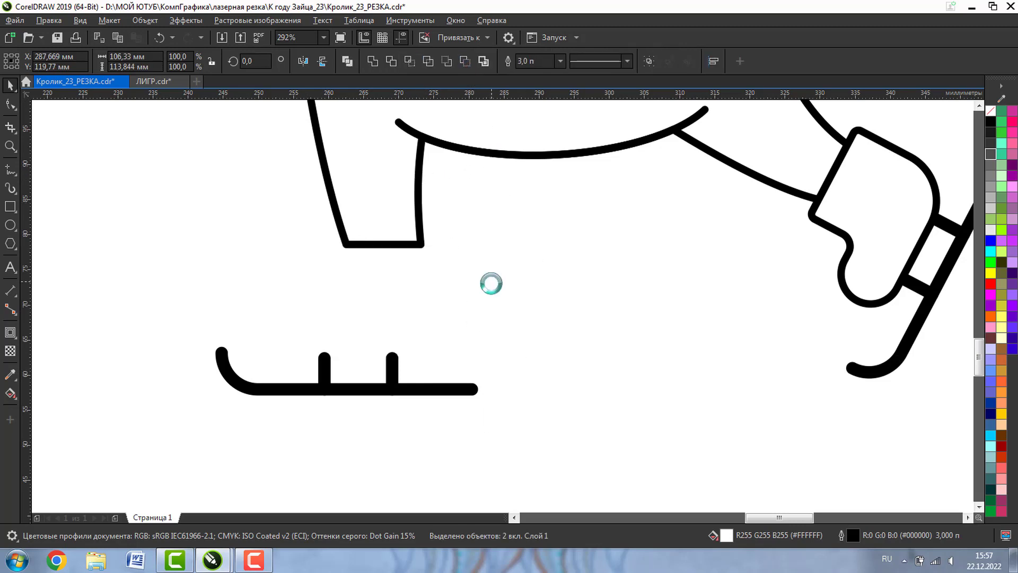
click(490, 284)
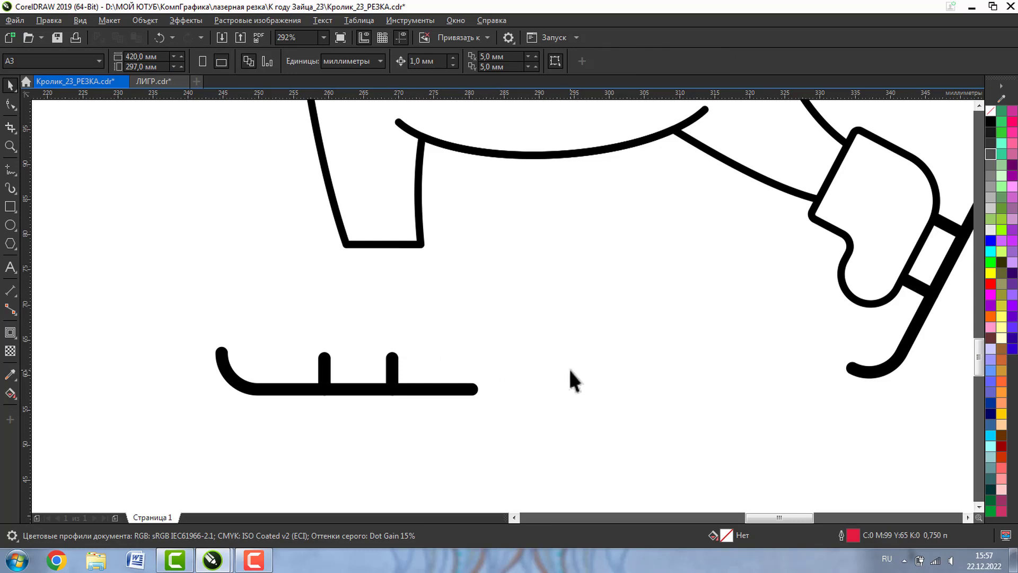
key(ctrl+z)
click(460, 279)
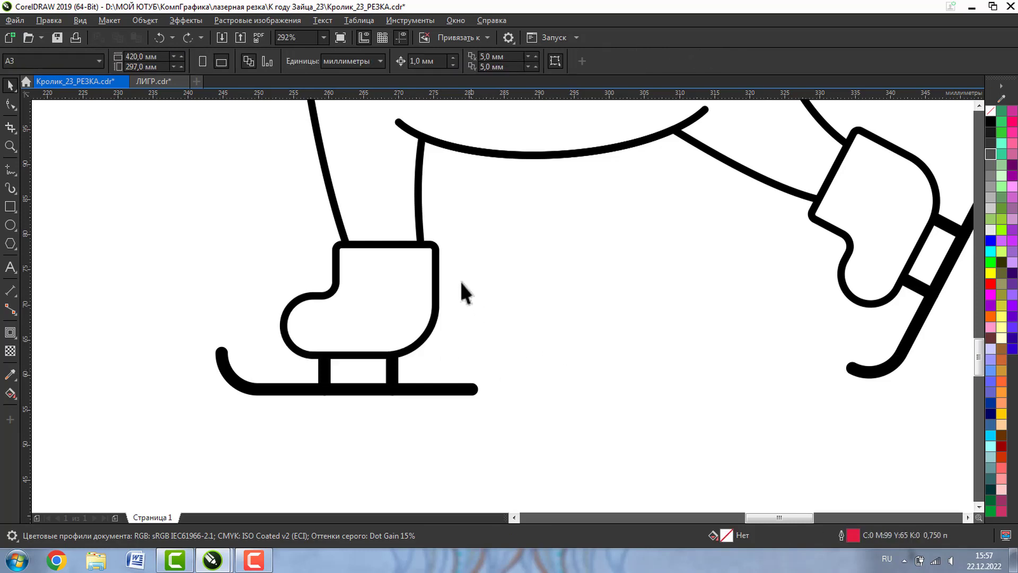
click(434, 273)
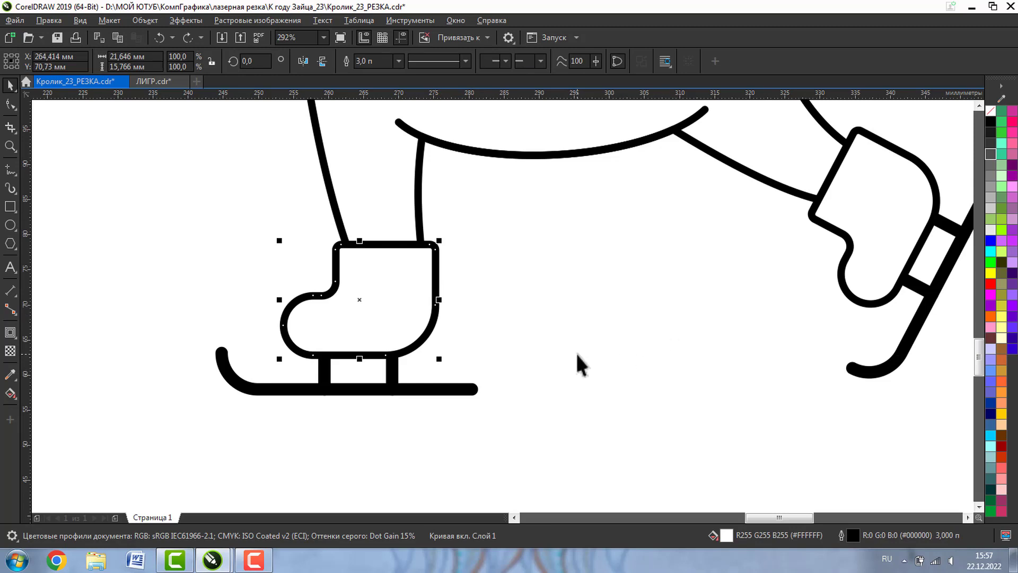
shift+click(419, 192)
click(466, 56)
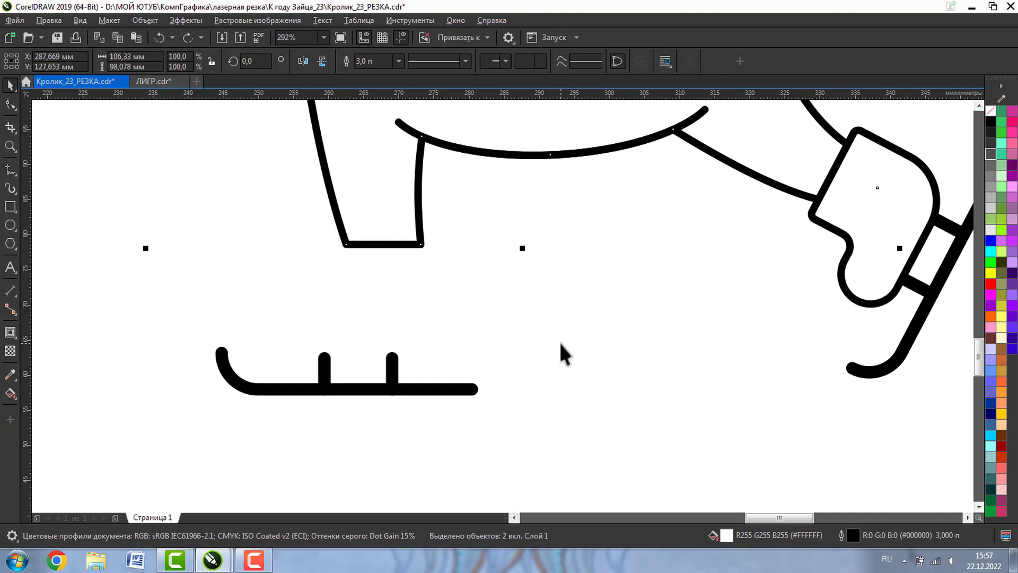
key(ctrl+z)
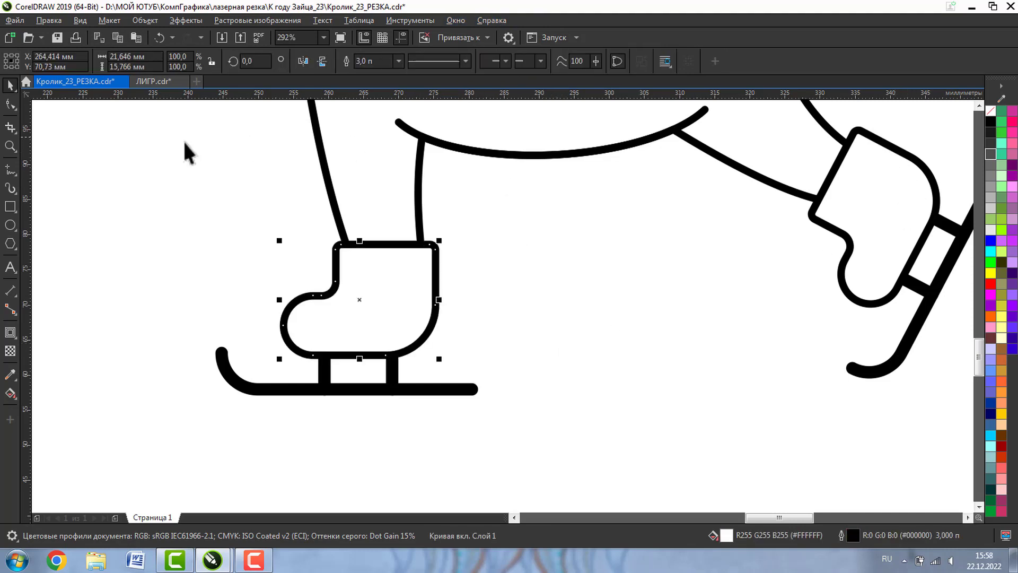
Copy the snowman's bottom circle and the ground arc beneath it to the empty area beside the rabbit
click(10, 146)
click(88, 63)
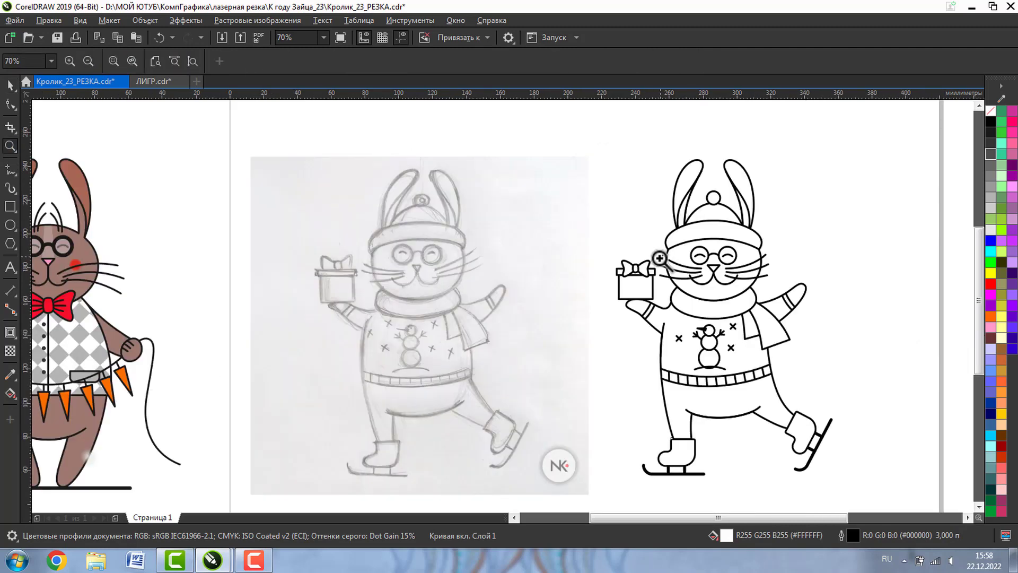
drag(804, 407, 598, 161)
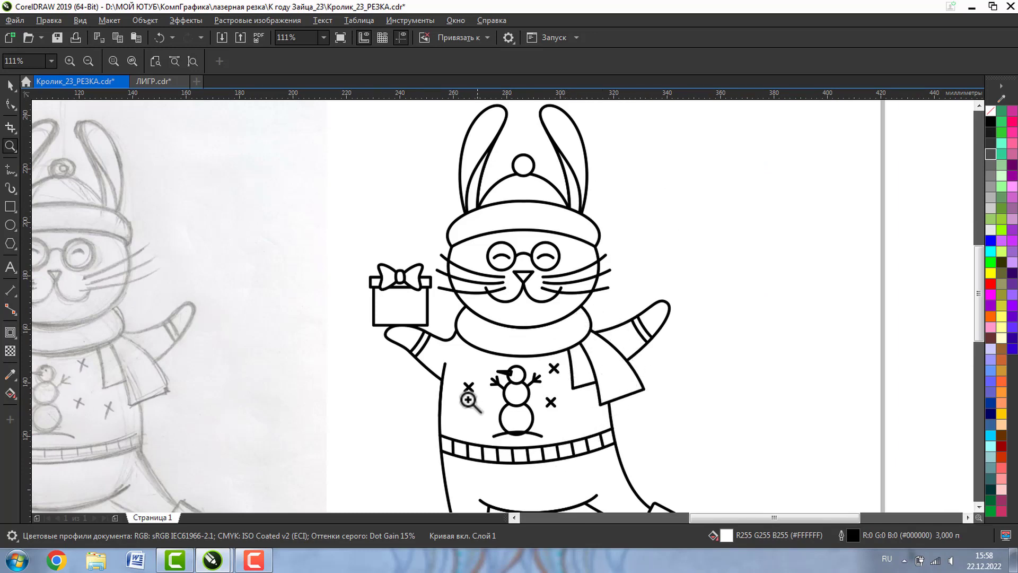
click(11, 85)
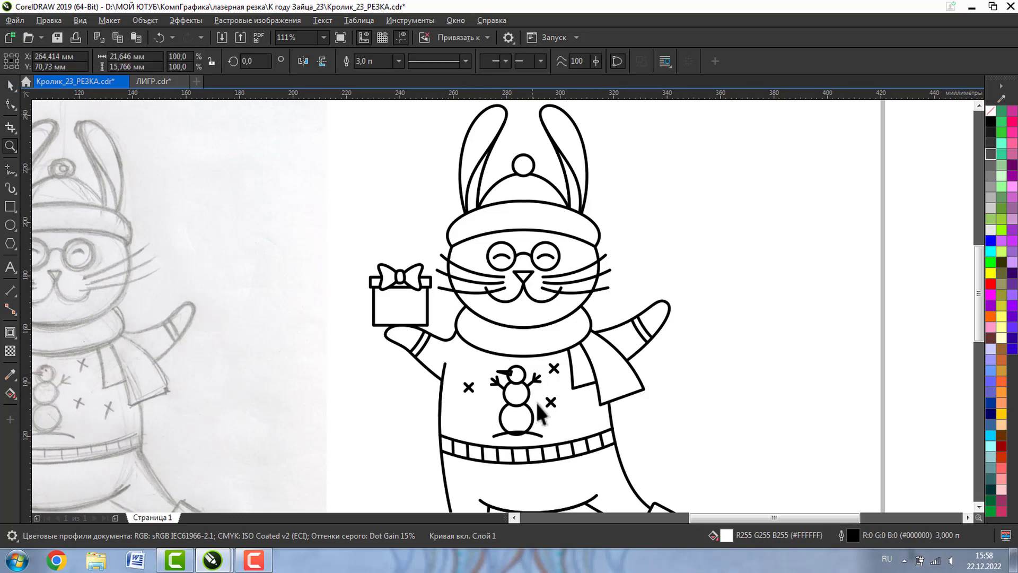
click(531, 414)
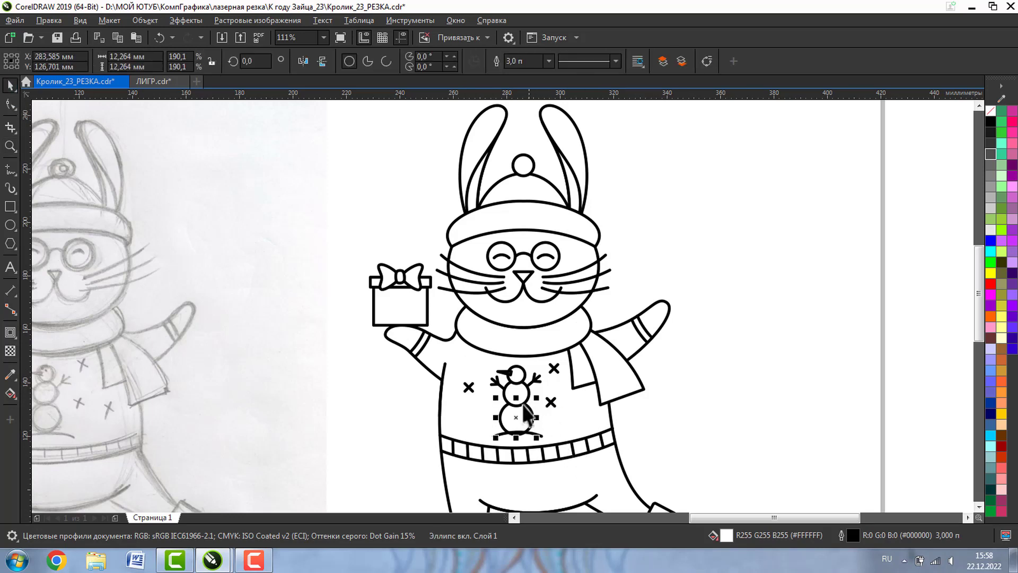
shift+click(538, 435)
drag(518, 419, 769, 419)
Smart-fill the copied circle's area above the ground arc with magenta and no outline
click(9, 151)
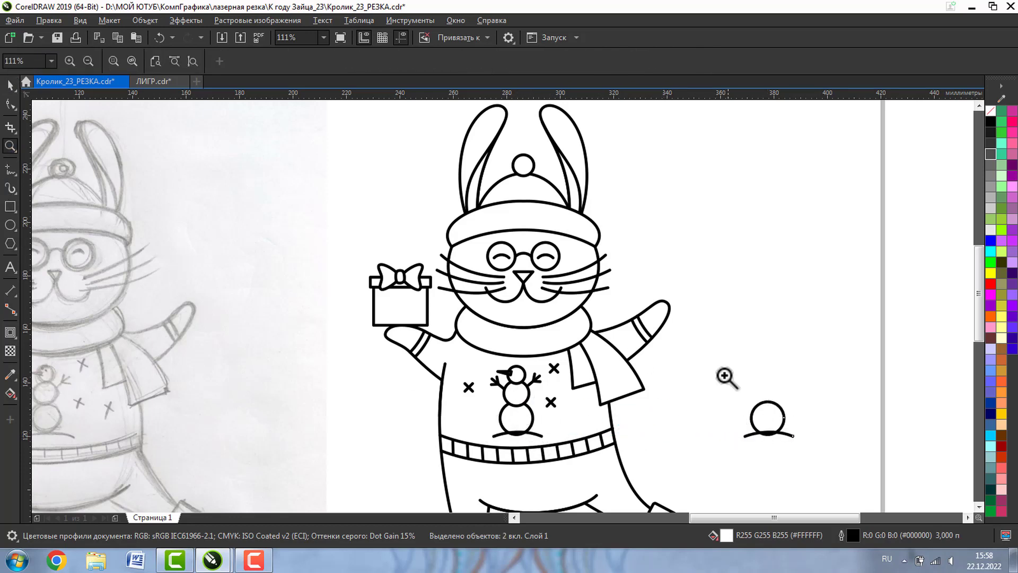
drag(721, 373, 834, 459)
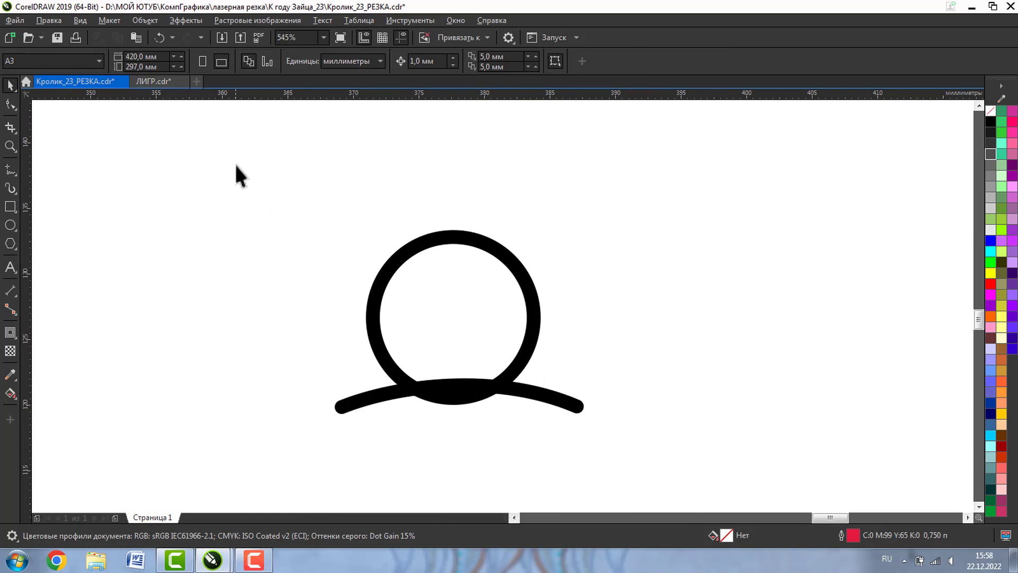
mouse_move(236, 164)
mouse_down()
mouse_move(644, 470)
mouse_move(694, 473)
mouse_up()
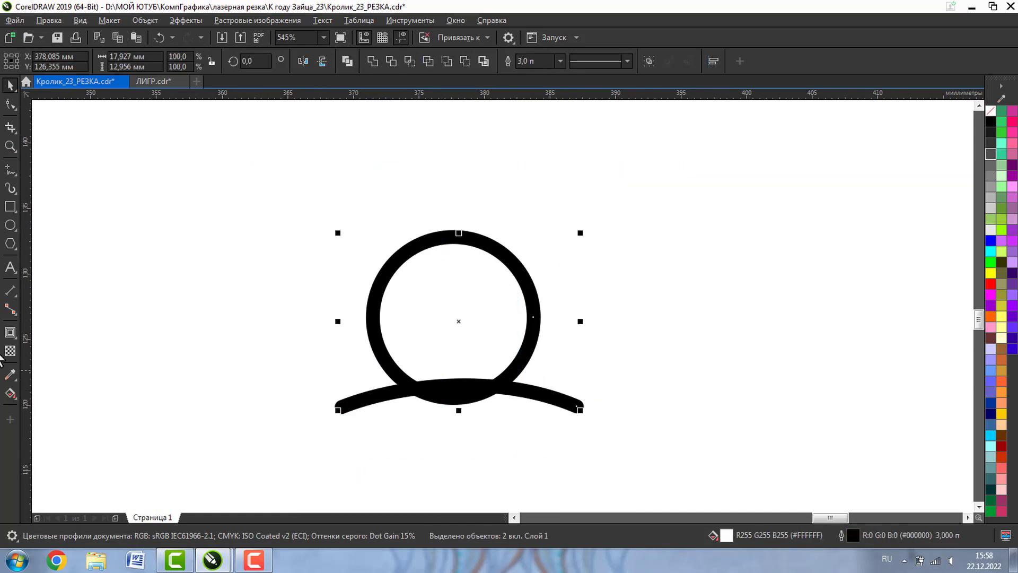
click(11, 391)
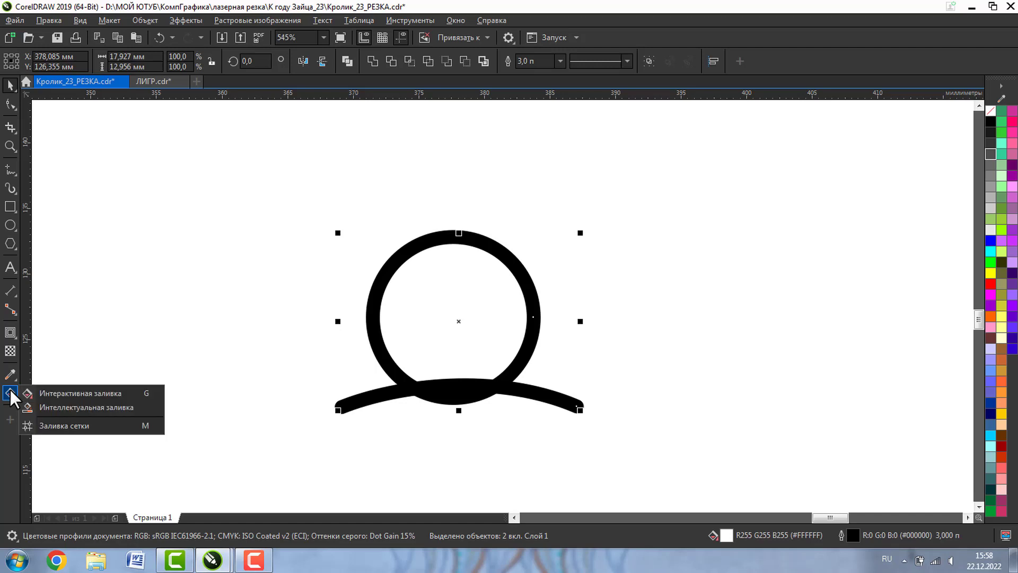
click(82, 407)
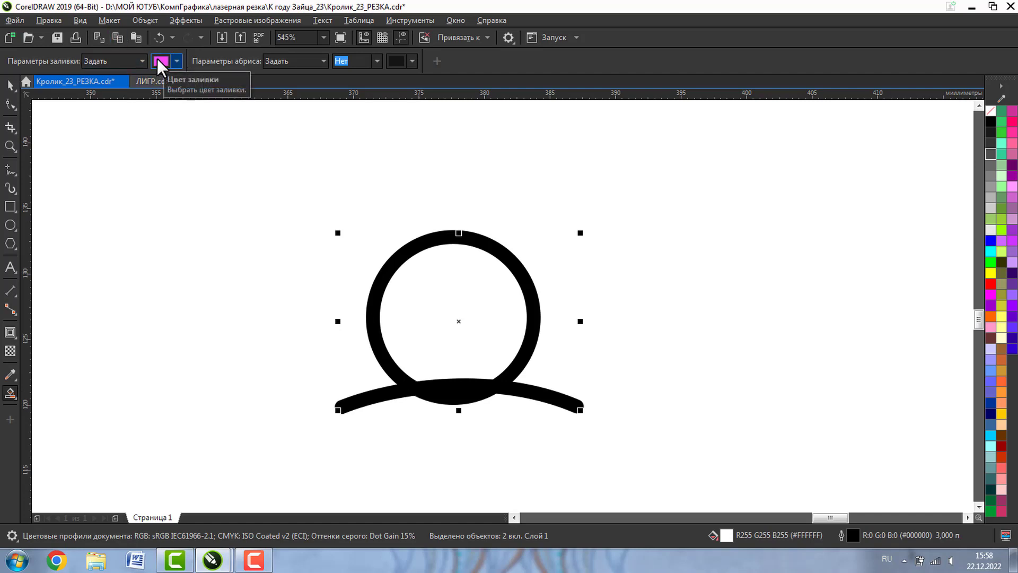
click(464, 287)
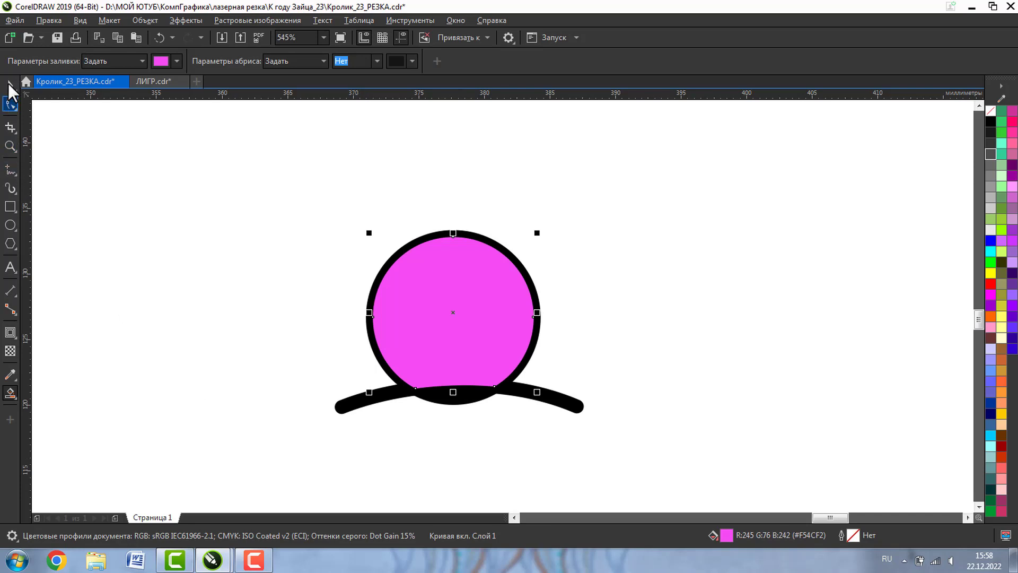
Move the magenta fill and the ground arc away from the copied circle, and undo both moves
click(10, 86)
click(437, 317)
drag(445, 298, 696, 303)
drag(508, 395, 250, 398)
key(ctrl+z)
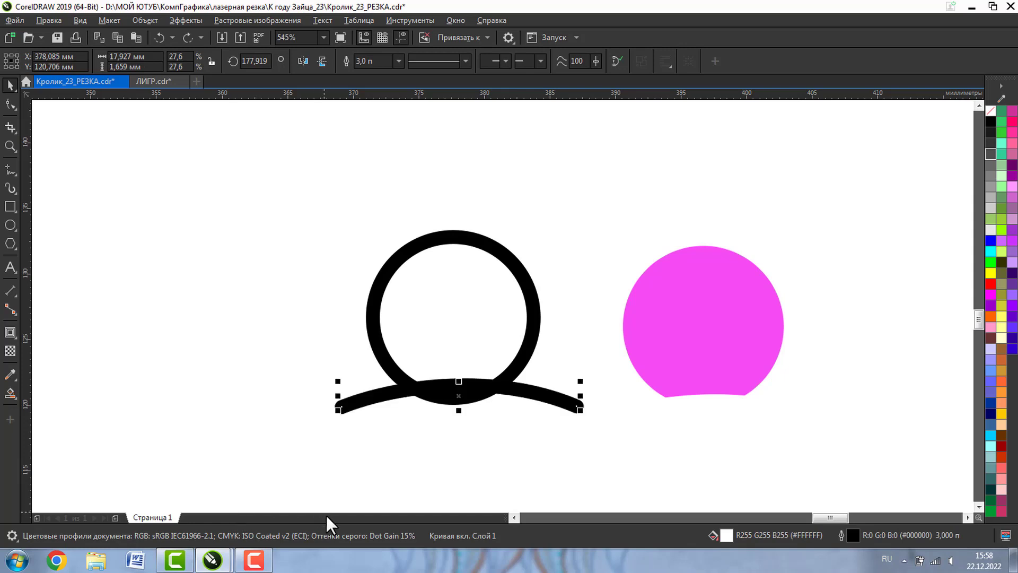
key(ctrl+z)
key(Escape)
Delete the copied circle, its magenta fill and the ground arc from the empty area beside the rabbit
click(461, 402)
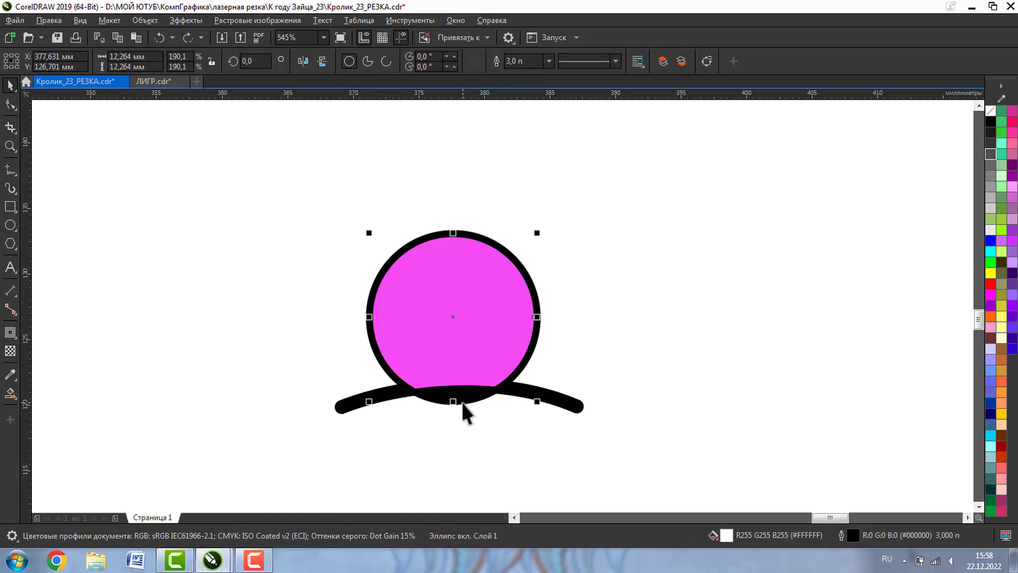
key(Delete)
click(463, 343)
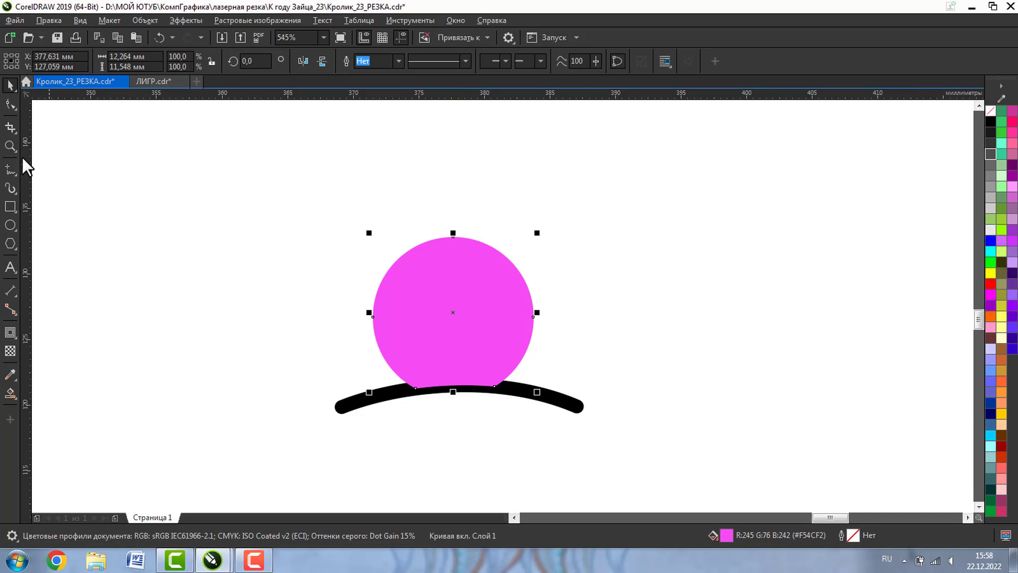
click(10, 145)
click(89, 60)
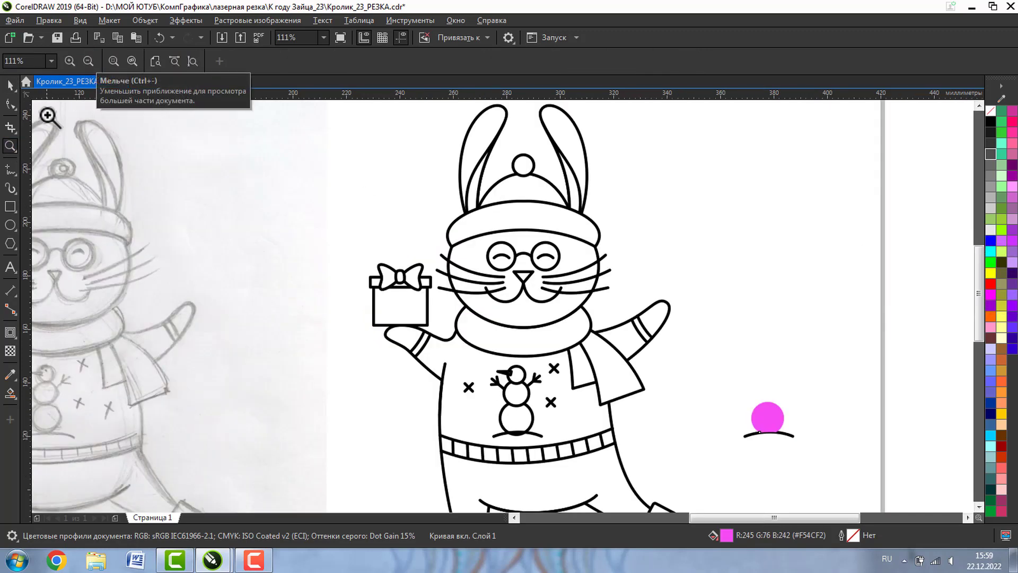
click(88, 60)
click(12, 85)
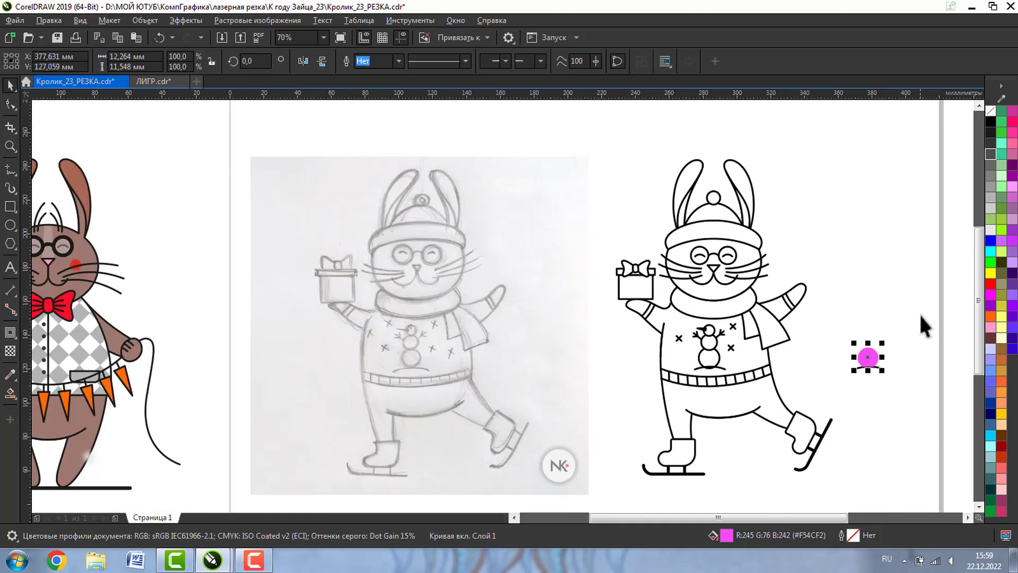
click(834, 390)
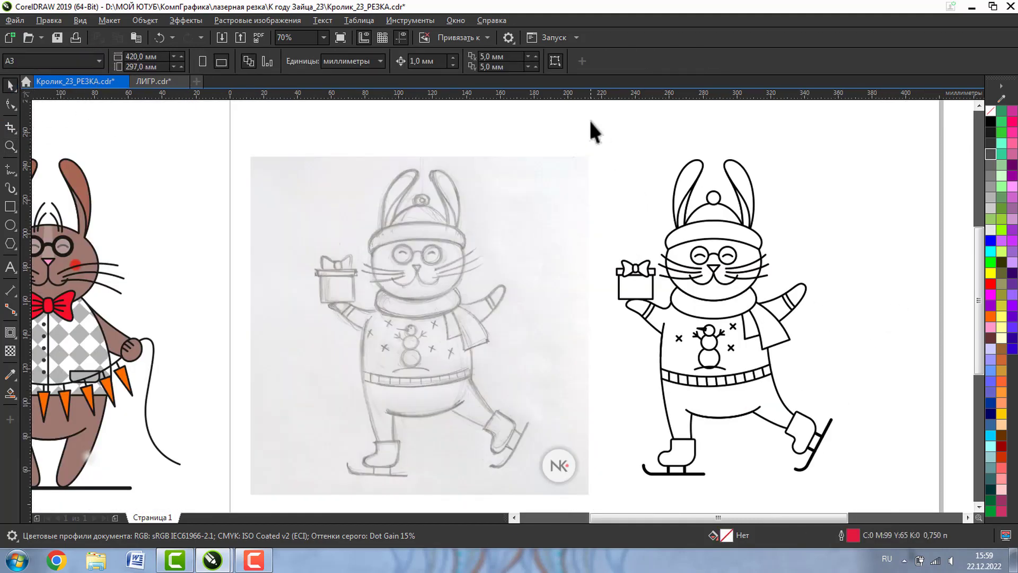
Duplicate the whole outlined rabbit and place the copy beside the original at the page's right edge
drag(825, 451, 912, 487)
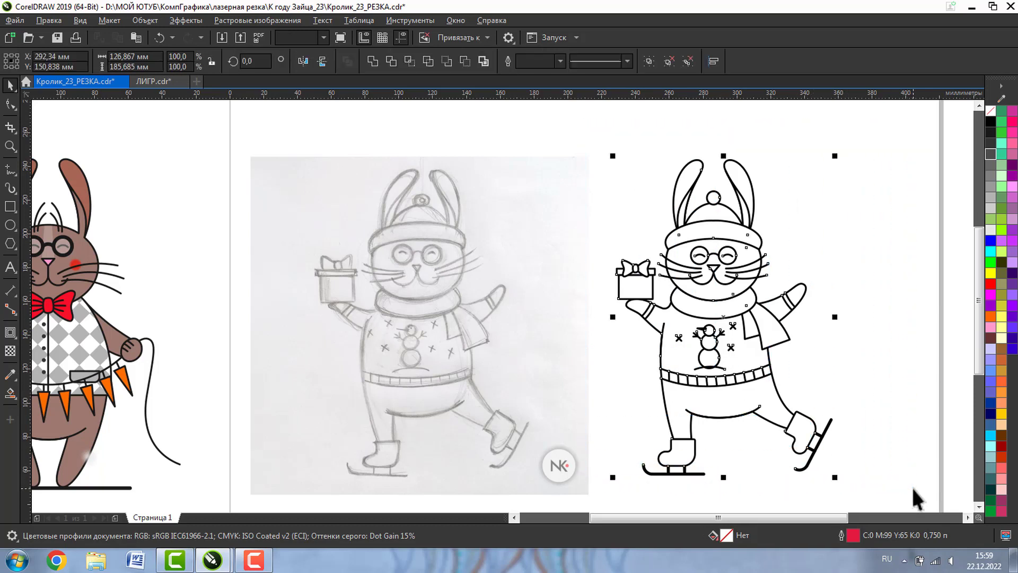
click(118, 67)
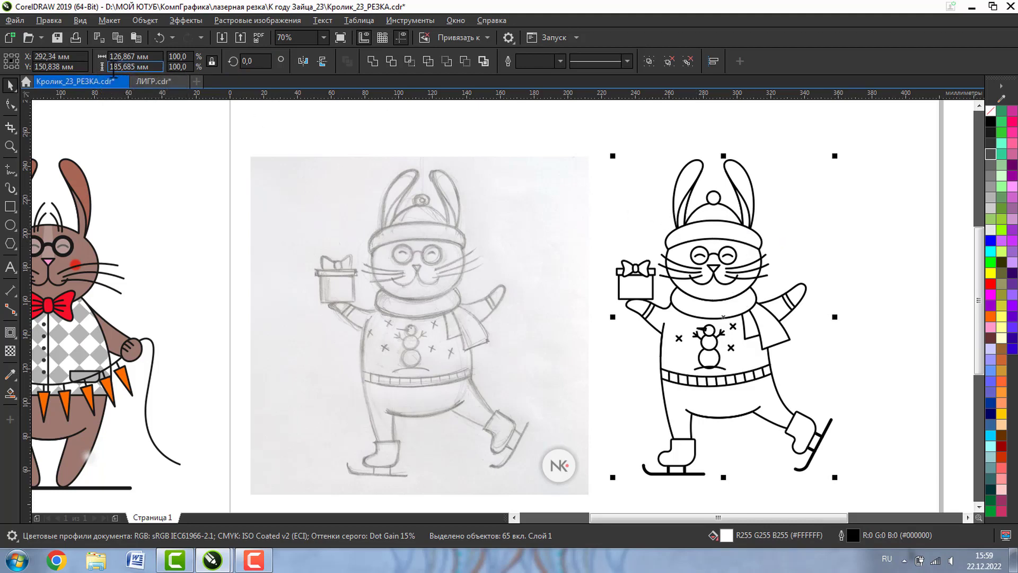
click(10, 146)
click(85, 58)
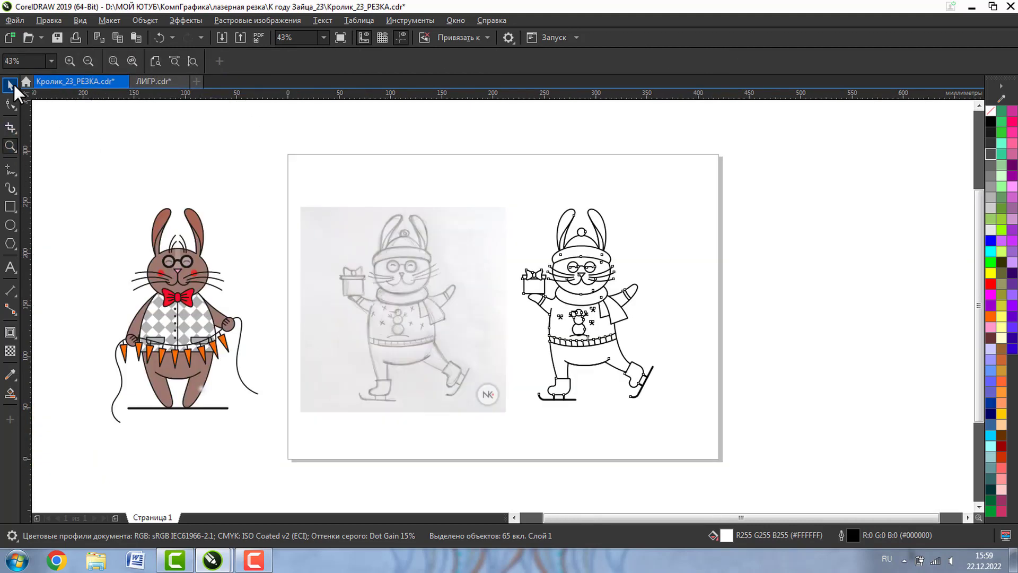
click(13, 84)
drag(584, 273, 773, 273)
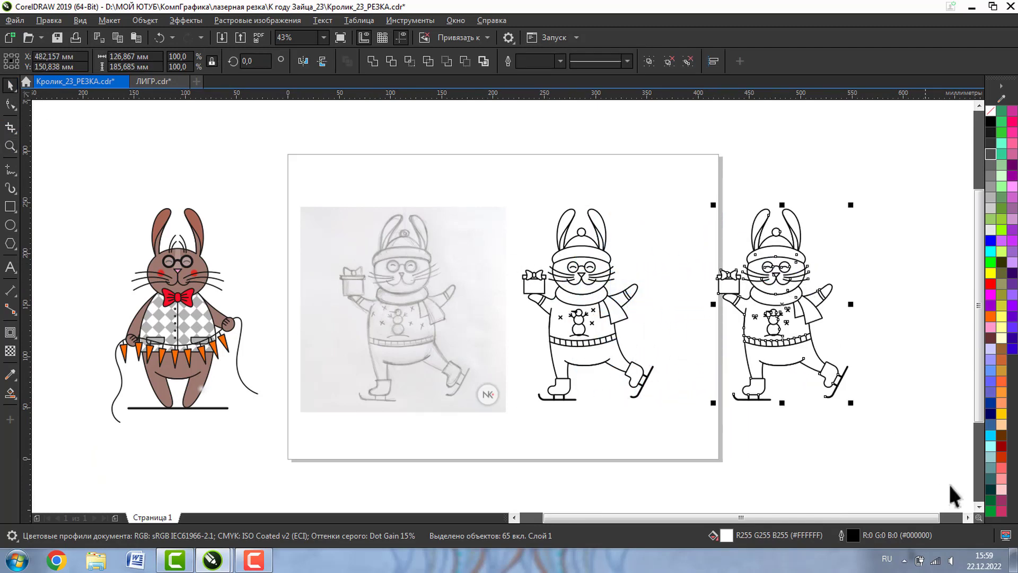
Enable outline scaling with the object for the duplicated rabbit
double_click(850, 534)
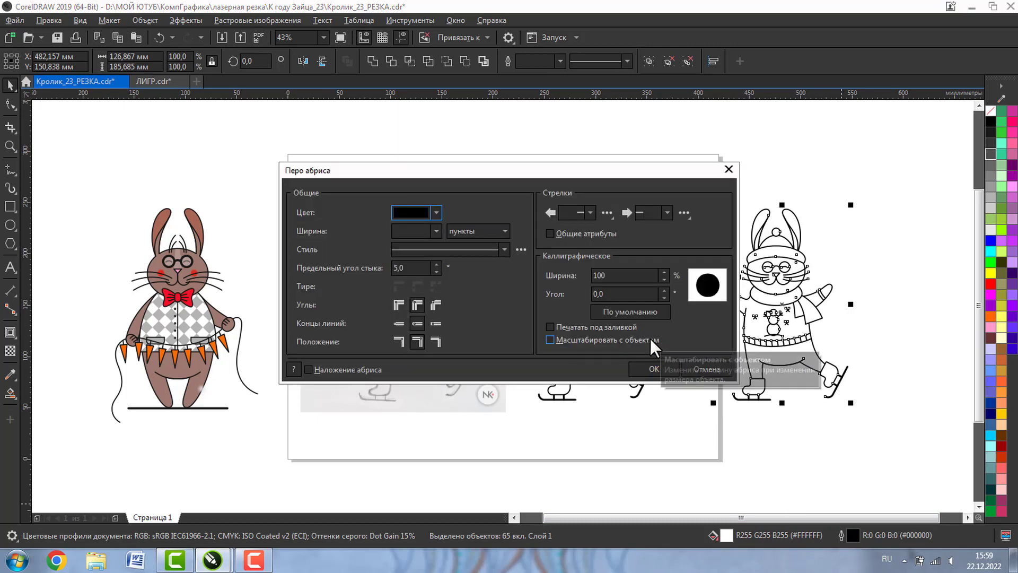
click(550, 339)
click(653, 368)
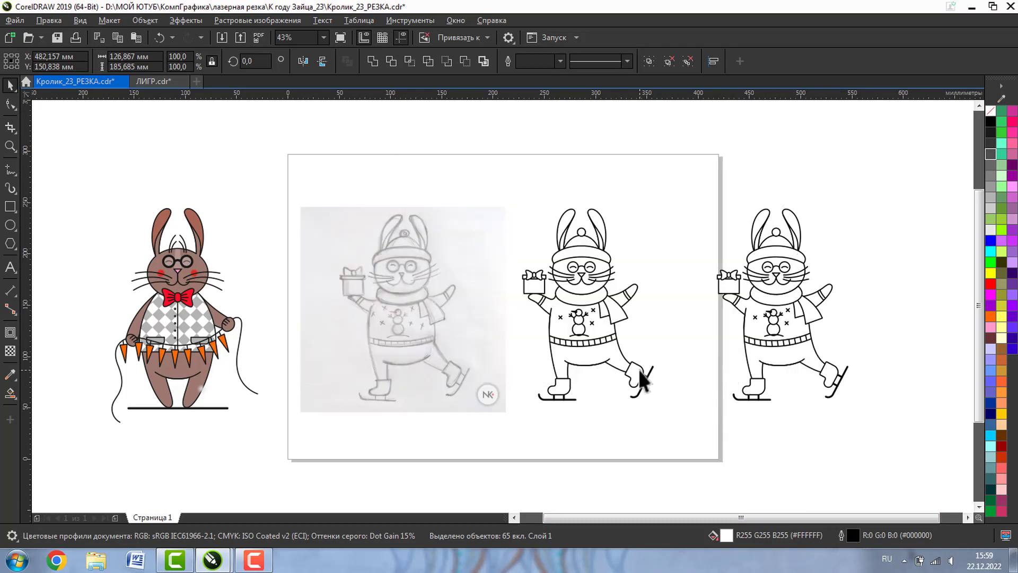
Scale both outlined rabbits together proportionally to a height of 120 mm
drag(737, 386, 514, 480)
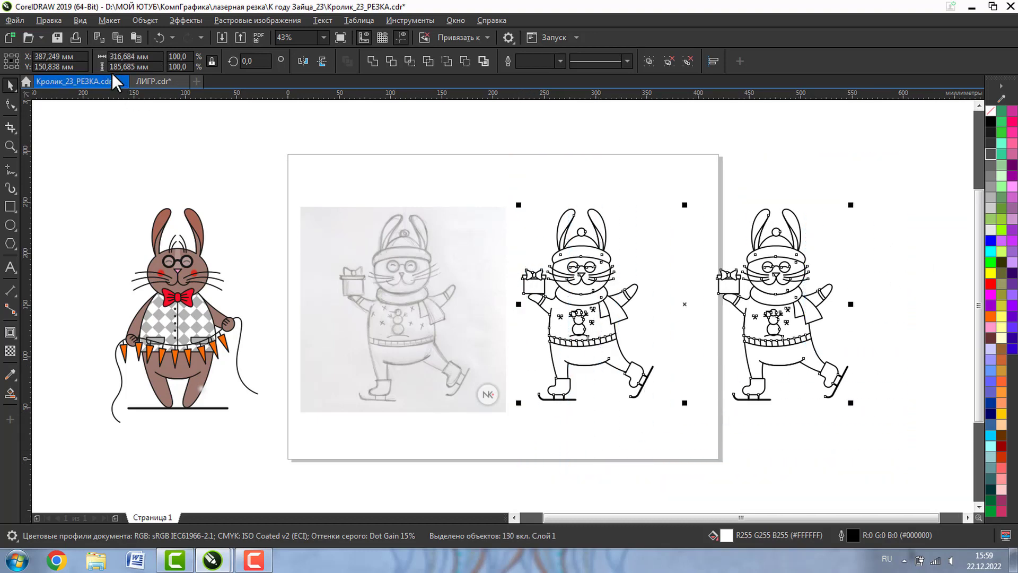
click(121, 68)
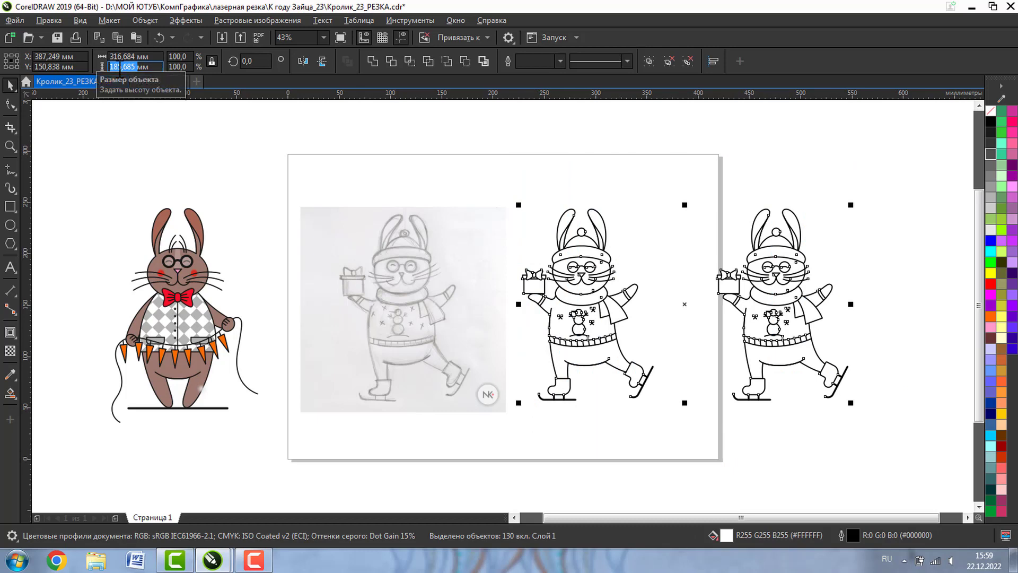
text(120мм)
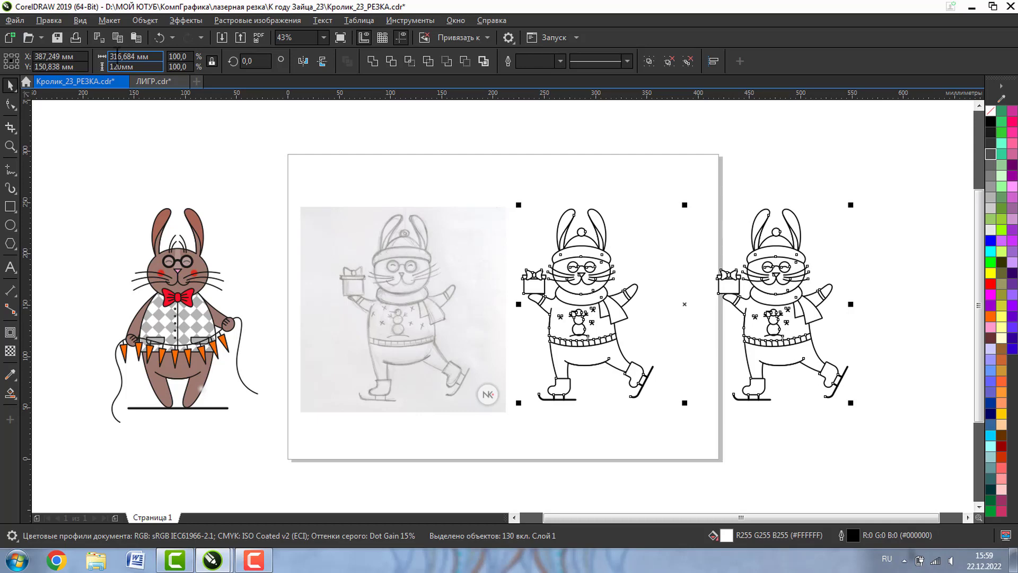
key(Return)
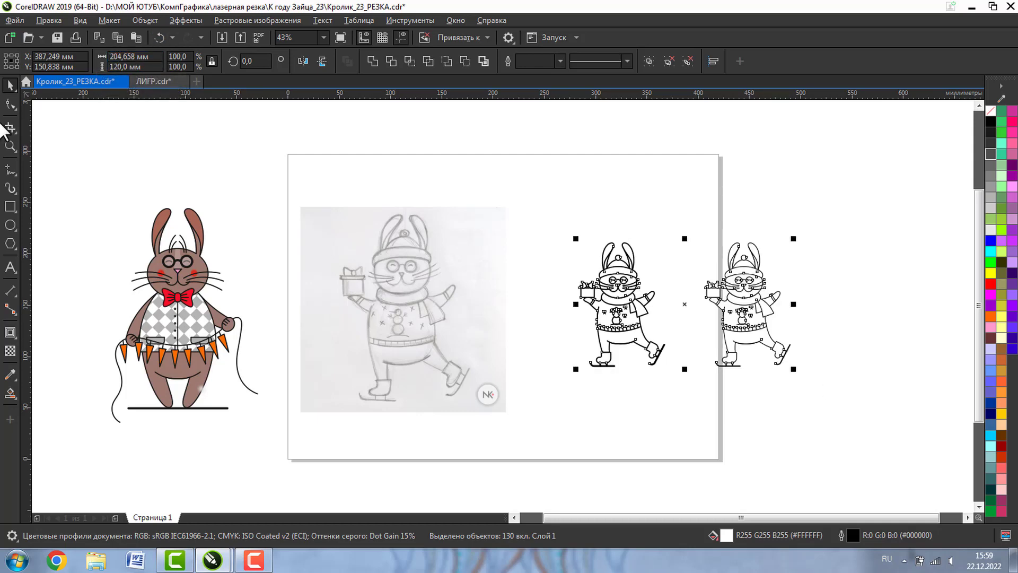
Compare the hat brim's outline width on both rabbits and delete the duplicate with scaled outlines
click(9, 145)
drag(534, 208, 803, 379)
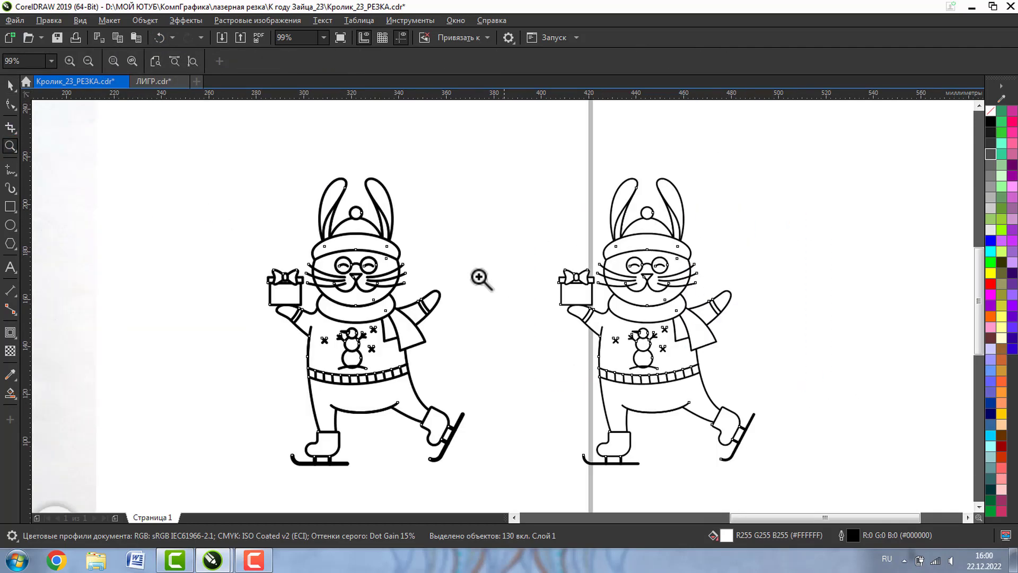
click(10, 85)
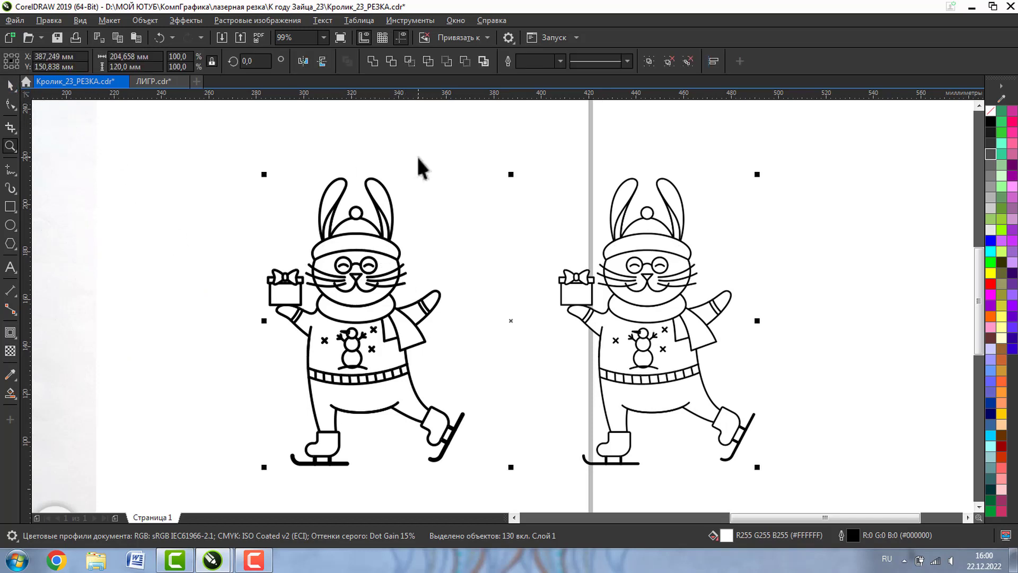
click(420, 164)
click(364, 239)
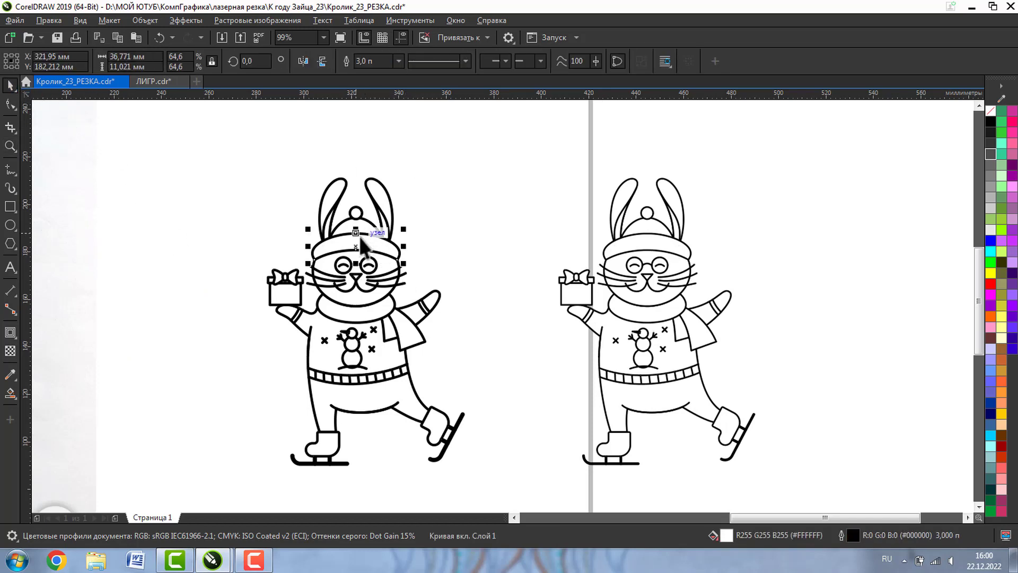
click(652, 250)
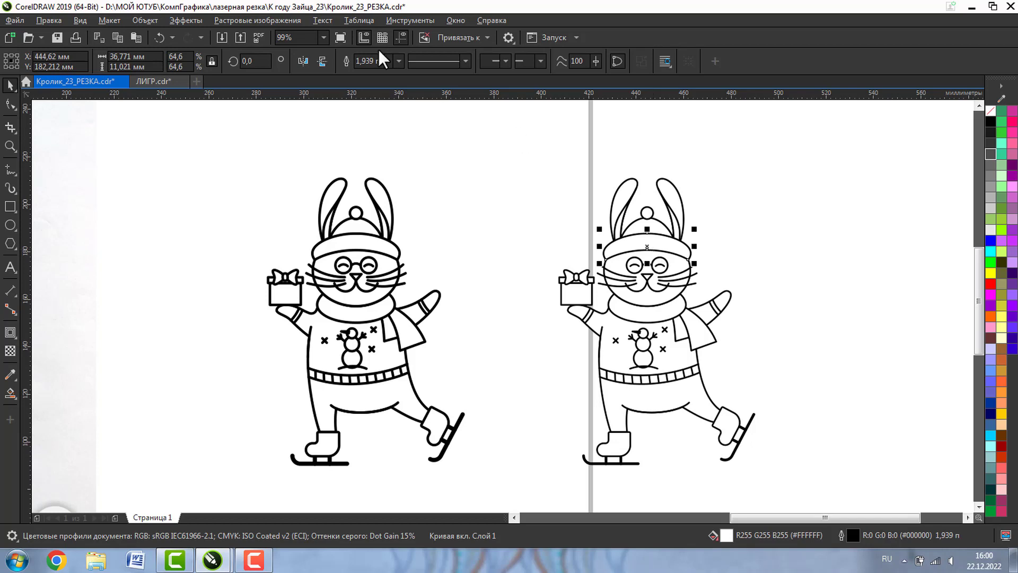
click(656, 191)
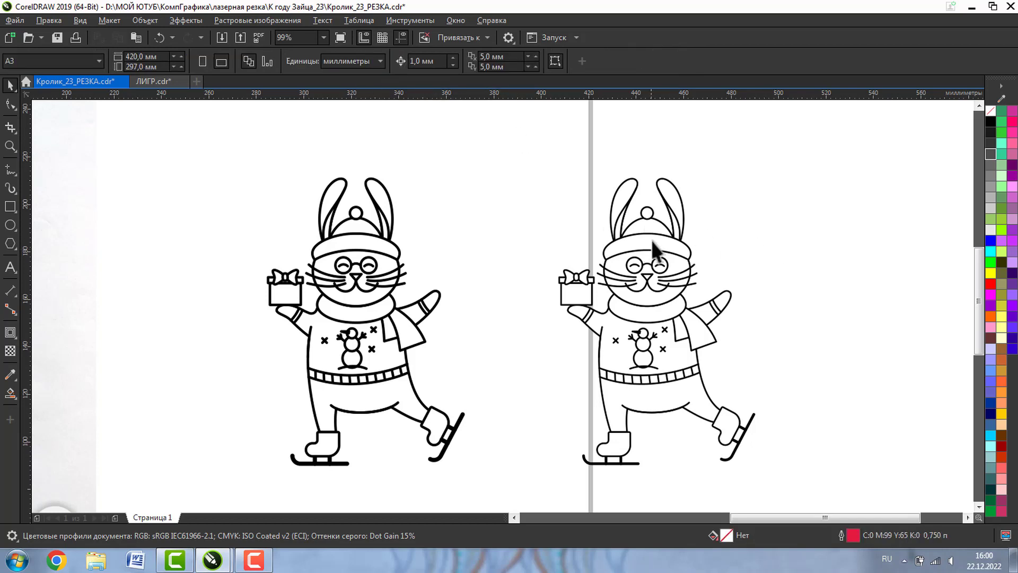
click(657, 253)
drag(538, 151, 824, 484)
key(Delete)
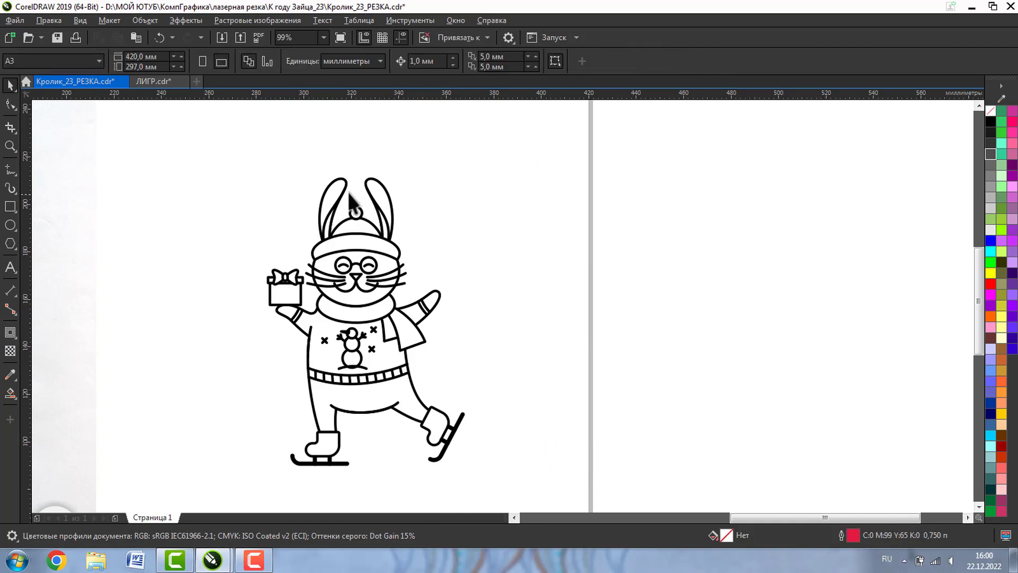
Switch the outline width unit from points to millimetres for the rabbit's body contour
click(333, 190)
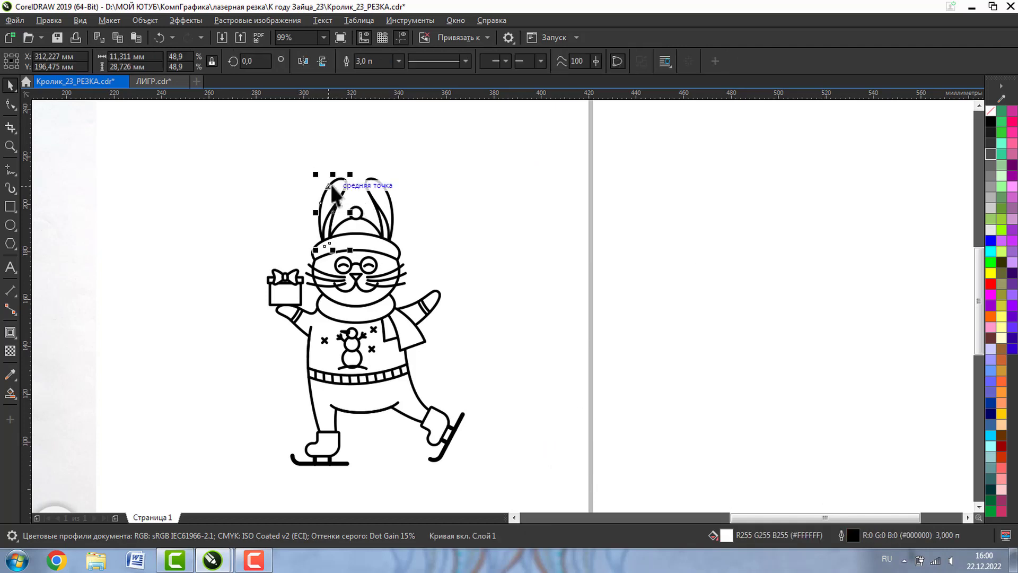
click(427, 254)
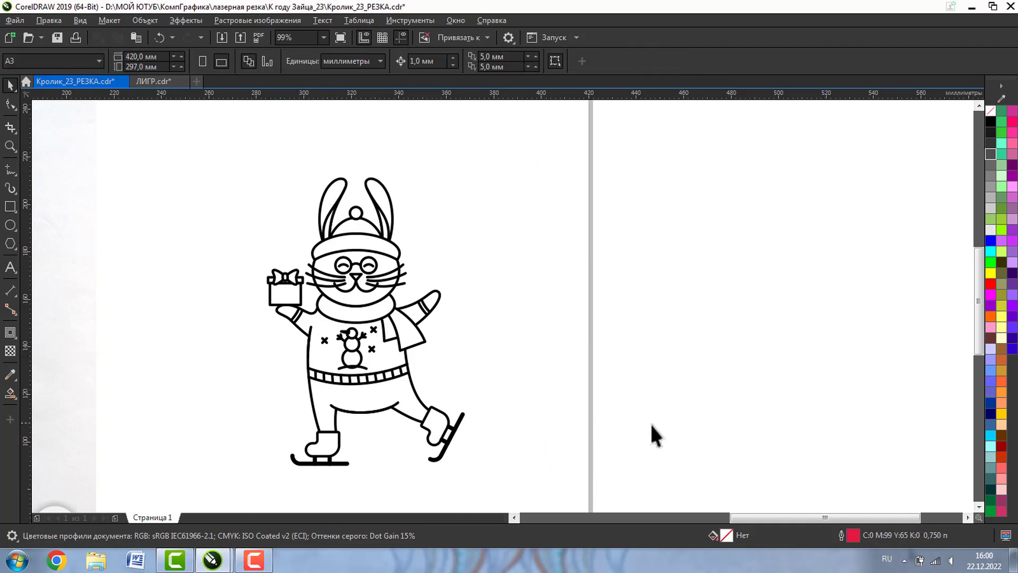
click(415, 393)
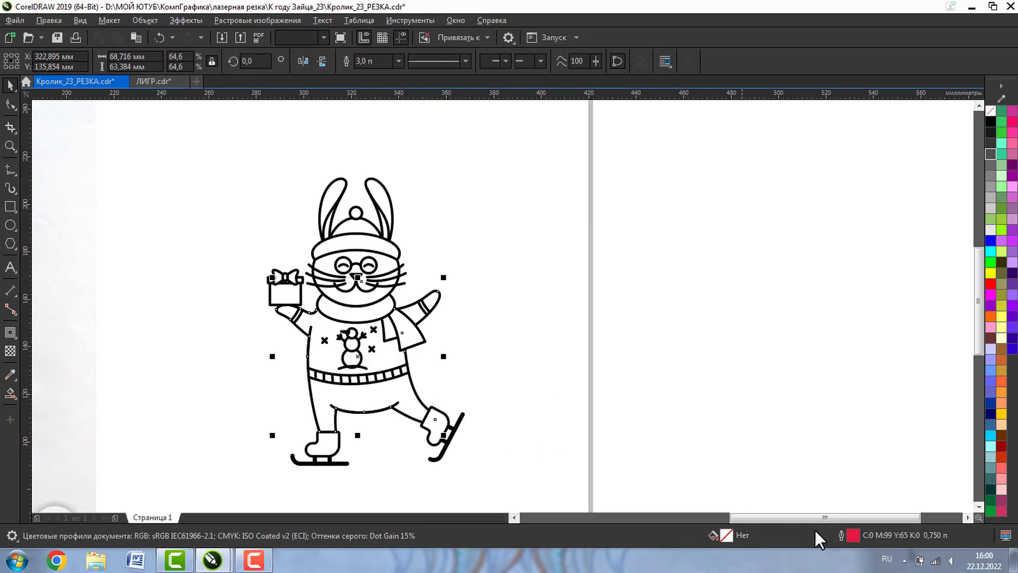
double_click(852, 534)
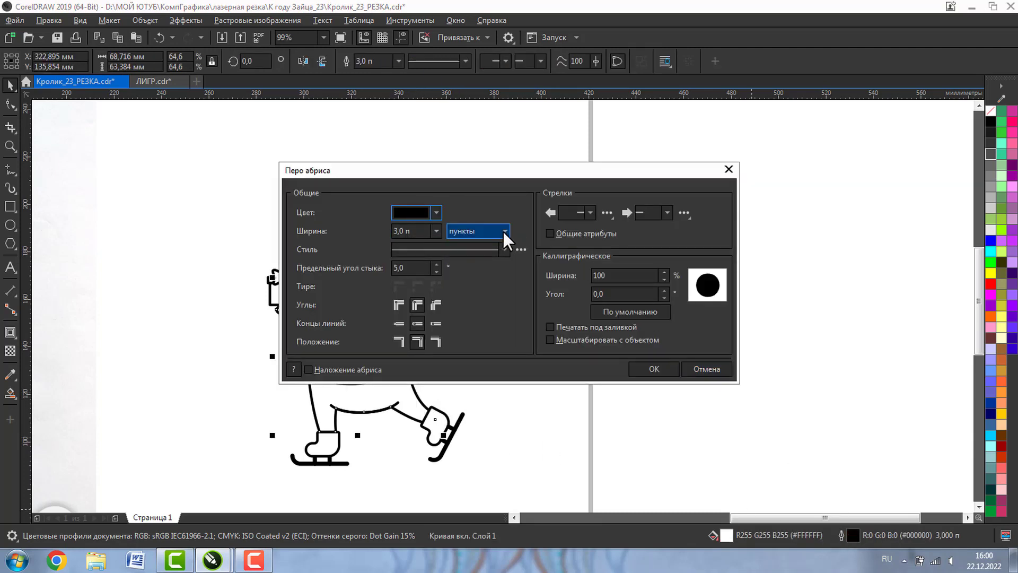
click(504, 231)
click(462, 253)
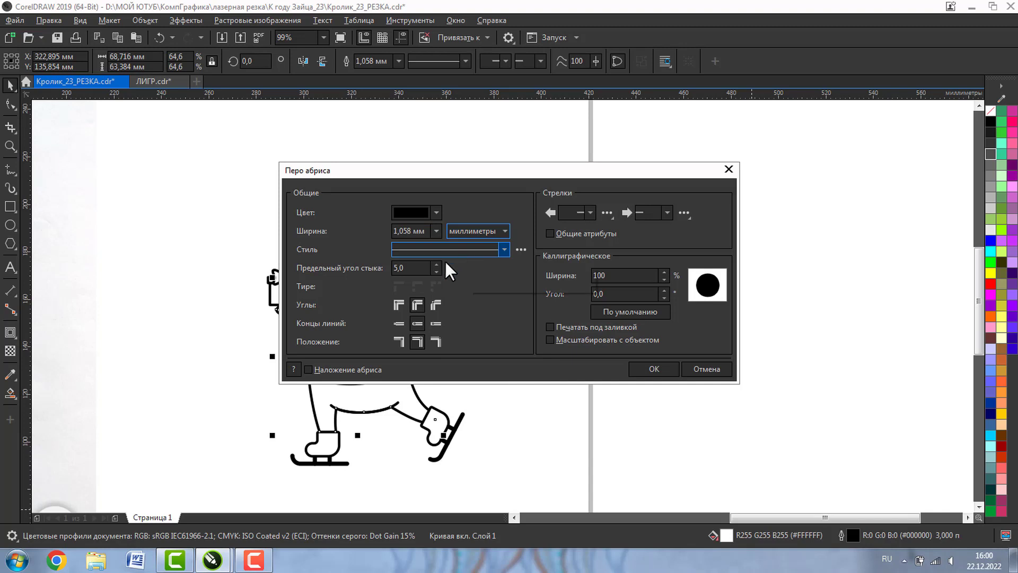
click(641, 365)
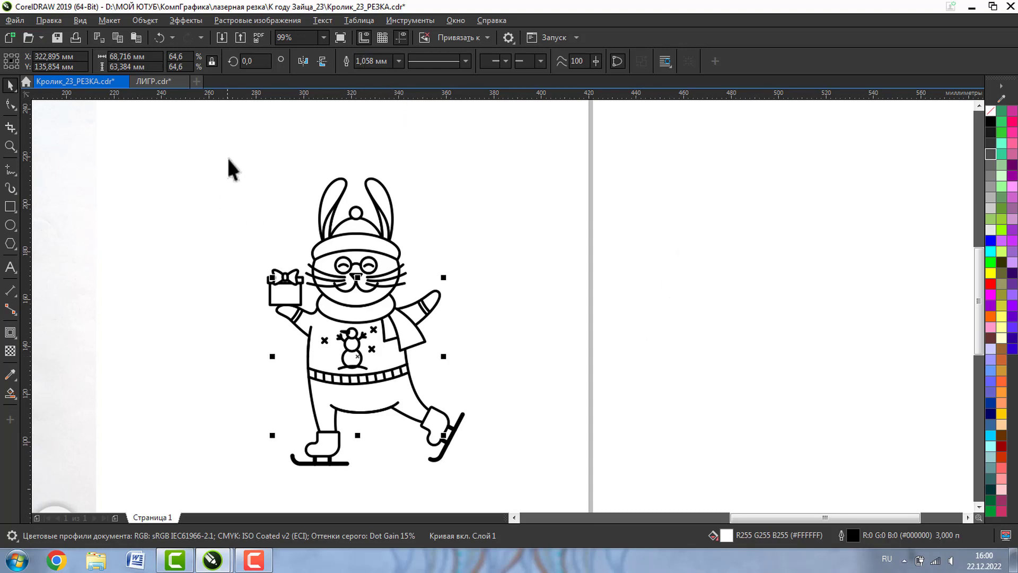
Set the outline width of all the rabbit's contours to 1 mm
drag(234, 154, 550, 479)
double_click(851, 538)
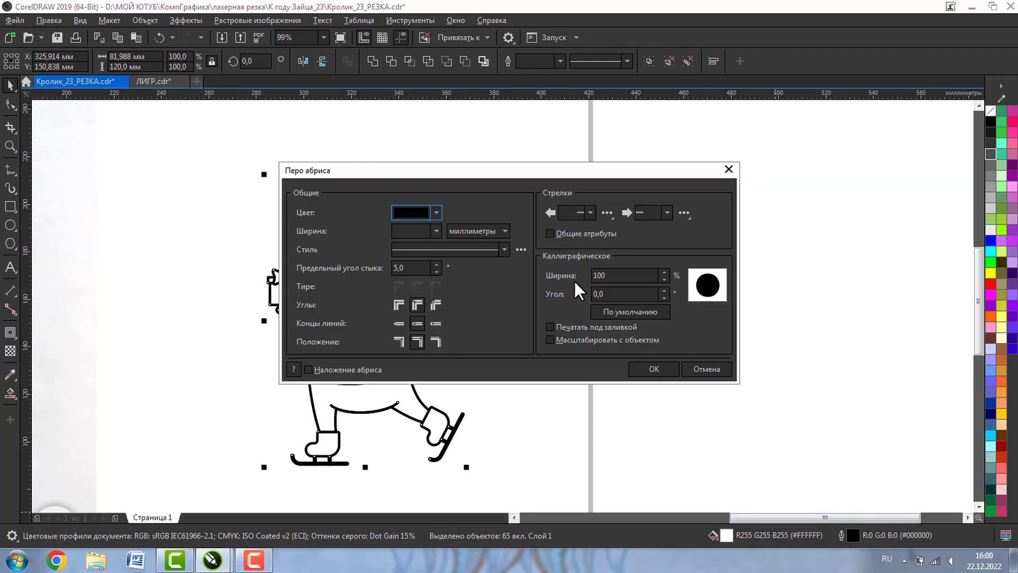
click(427, 233)
text(1)
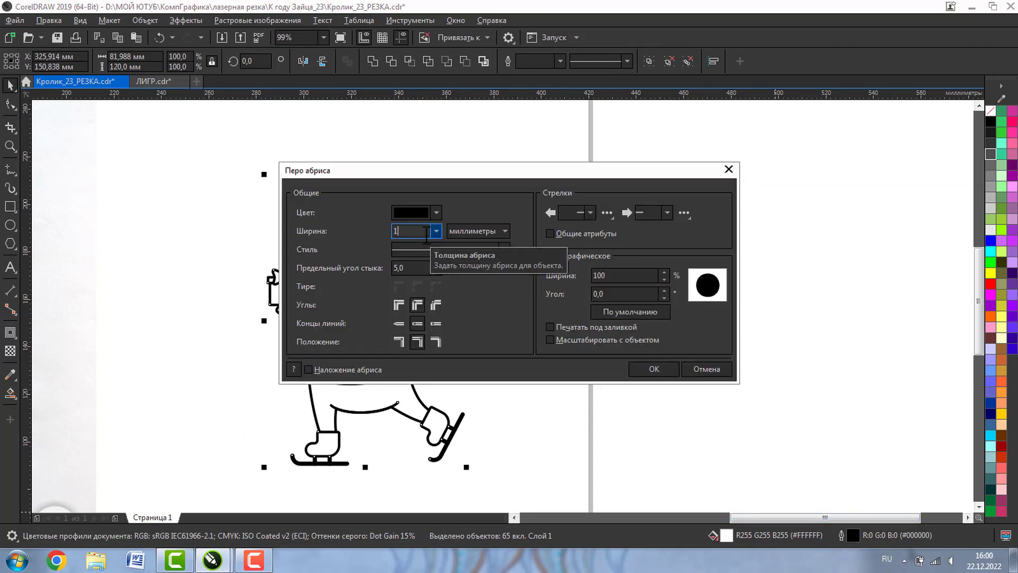
key(Return)
click(671, 319)
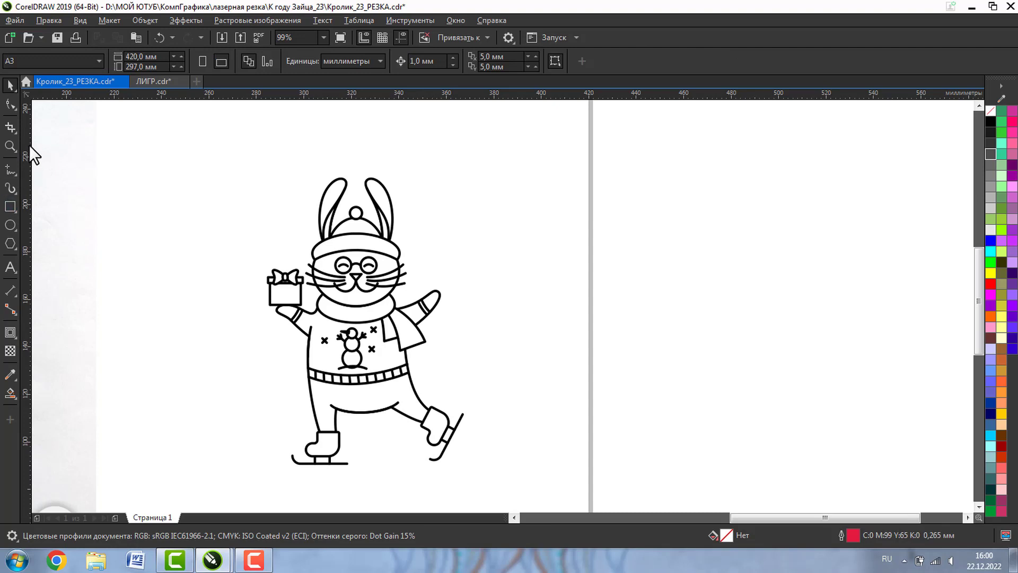
Set the outline width of all the rabbit's contours to 0.8 mm
drag(219, 137, 523, 481)
click(560, 62)
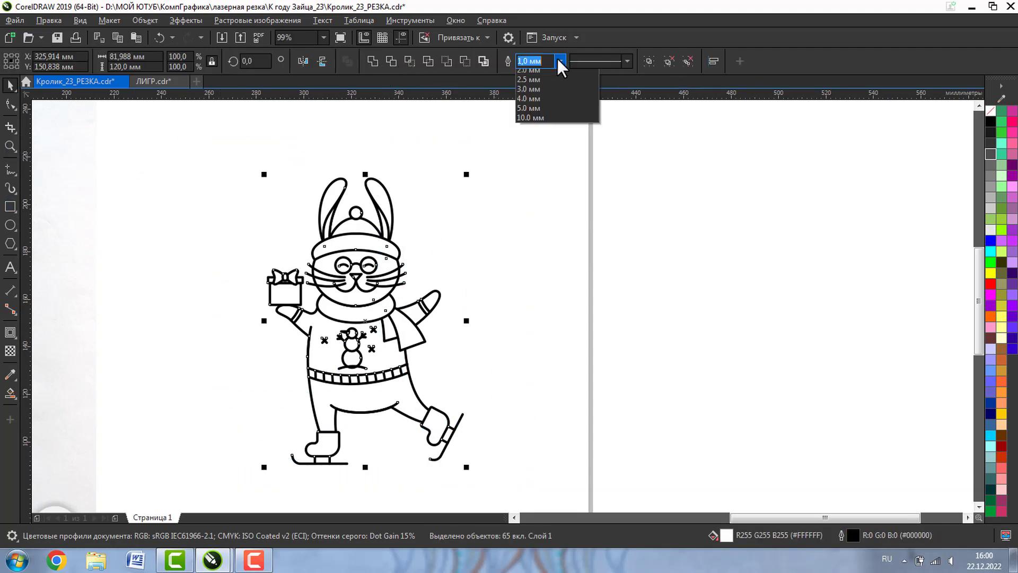
click(534, 131)
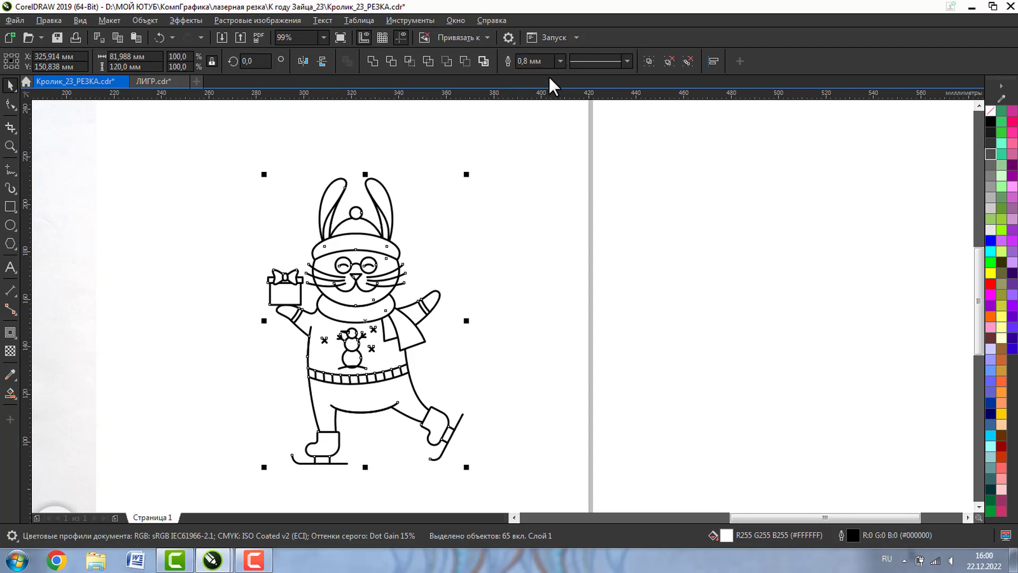
click(675, 291)
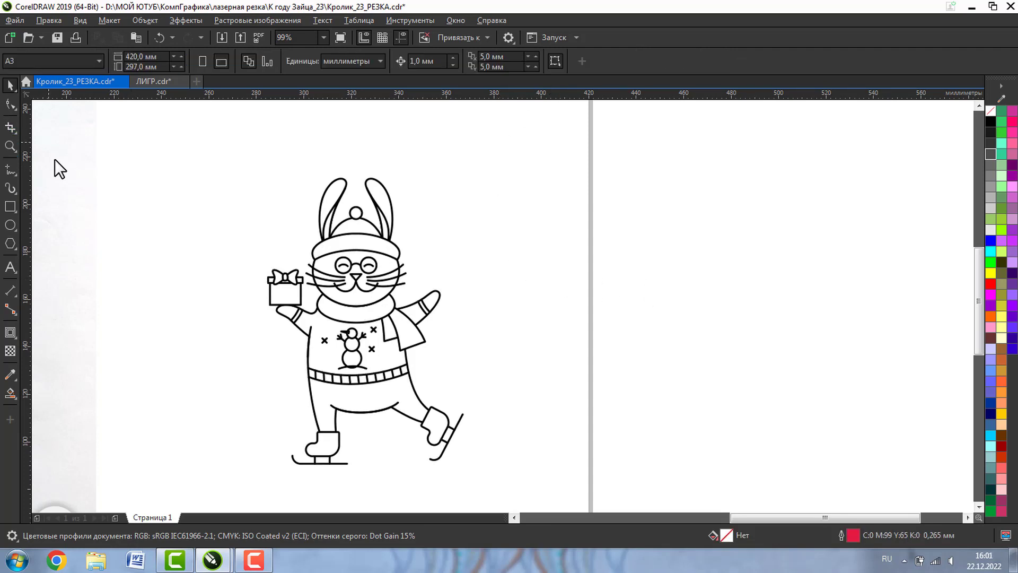
key(z)
drag(242, 155, 519, 488)
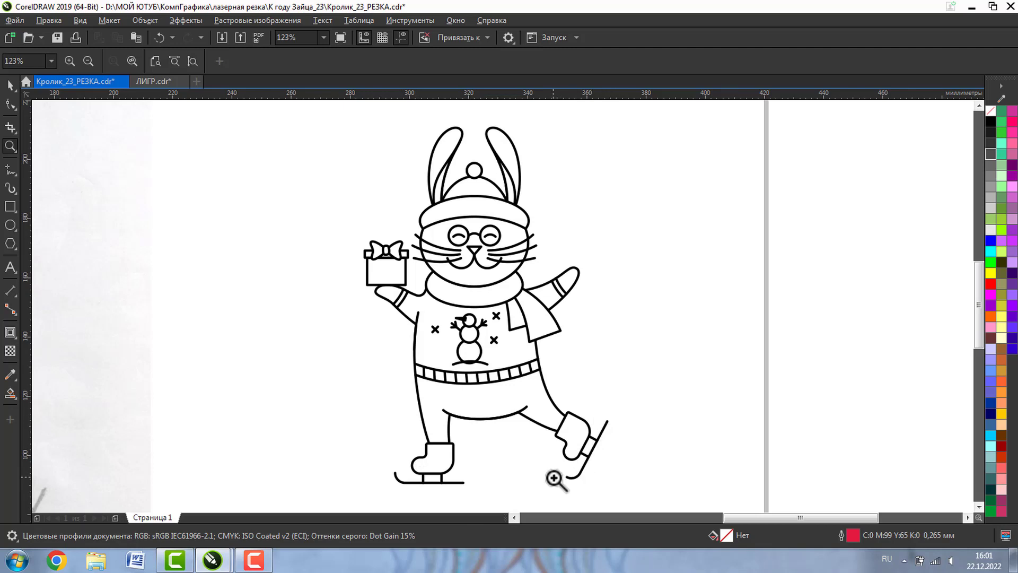
Set the outline width of both skate blades to 1.5 mm
key(space)
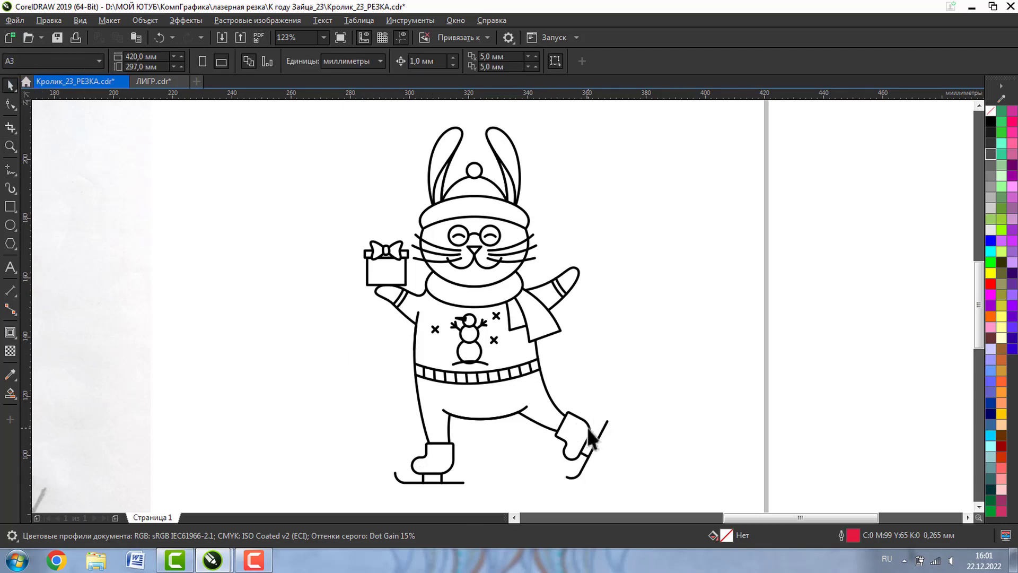
click(587, 427)
click(588, 209)
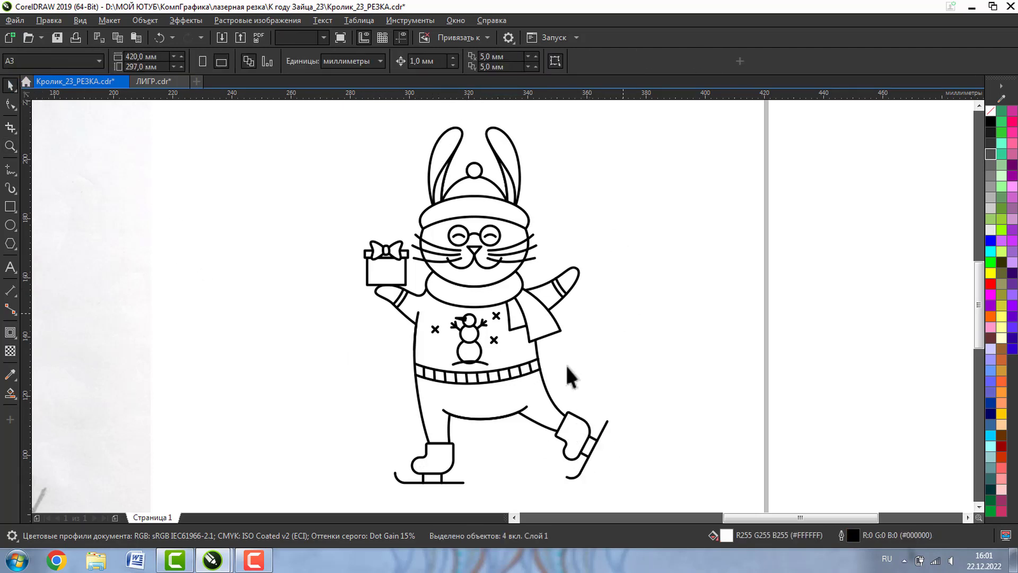
click(396, 480)
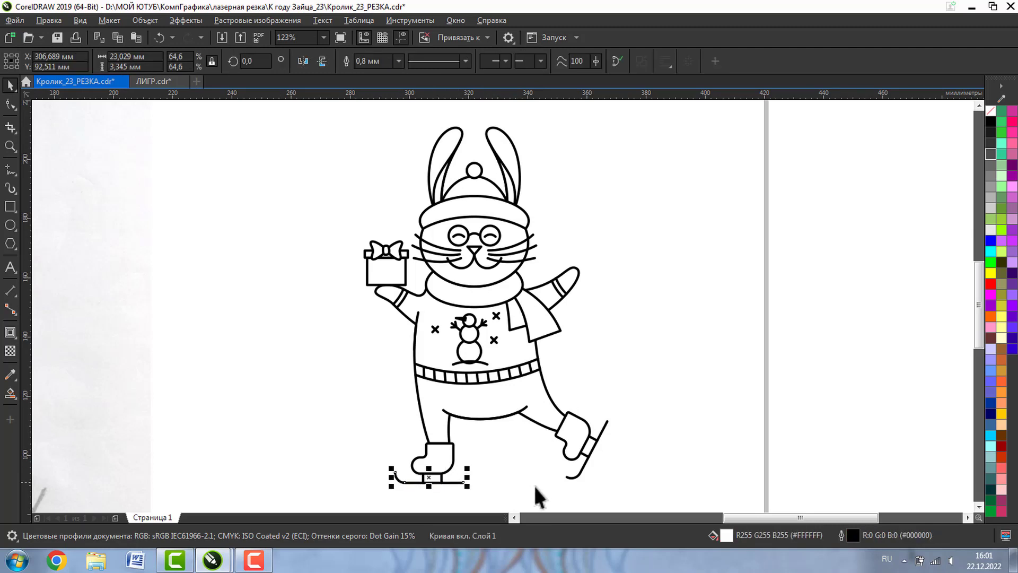
shift+click(570, 475)
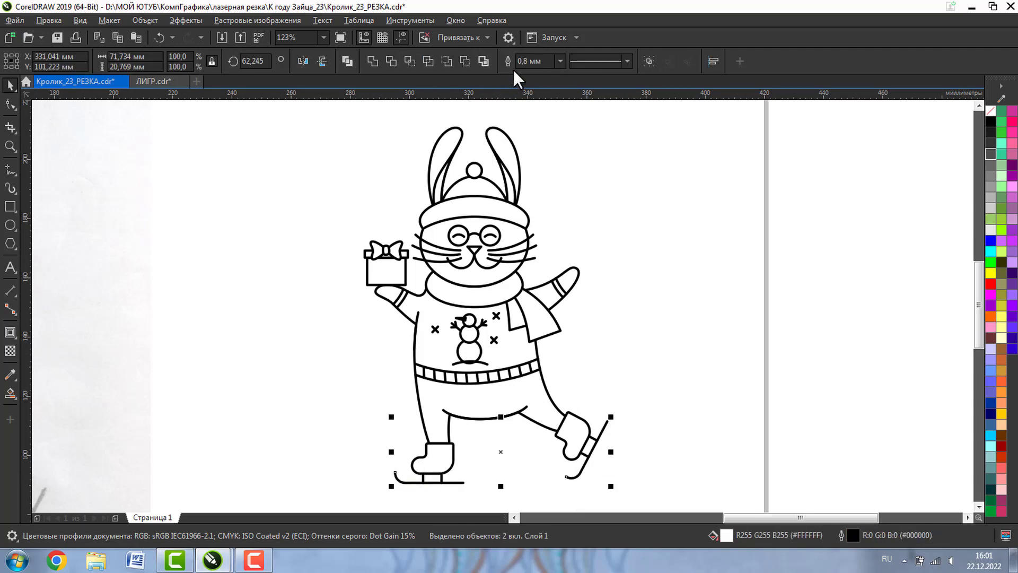
text(1)
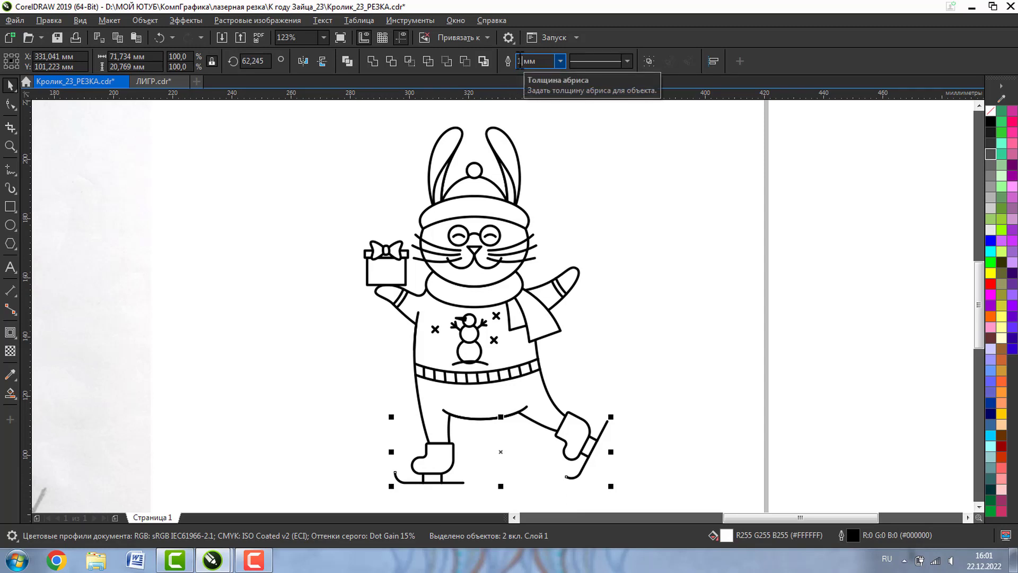
key(Return)
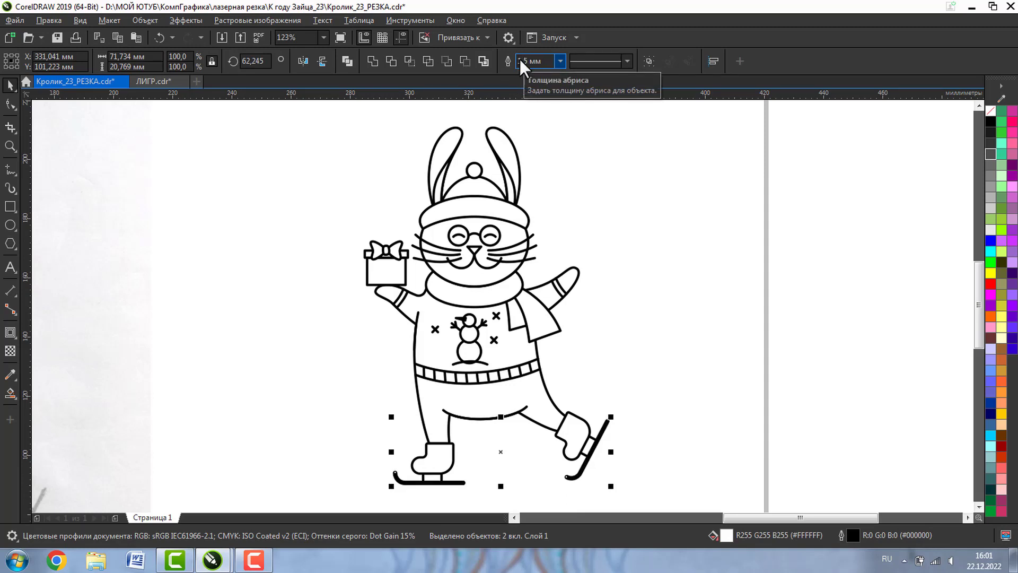
click(733, 336)
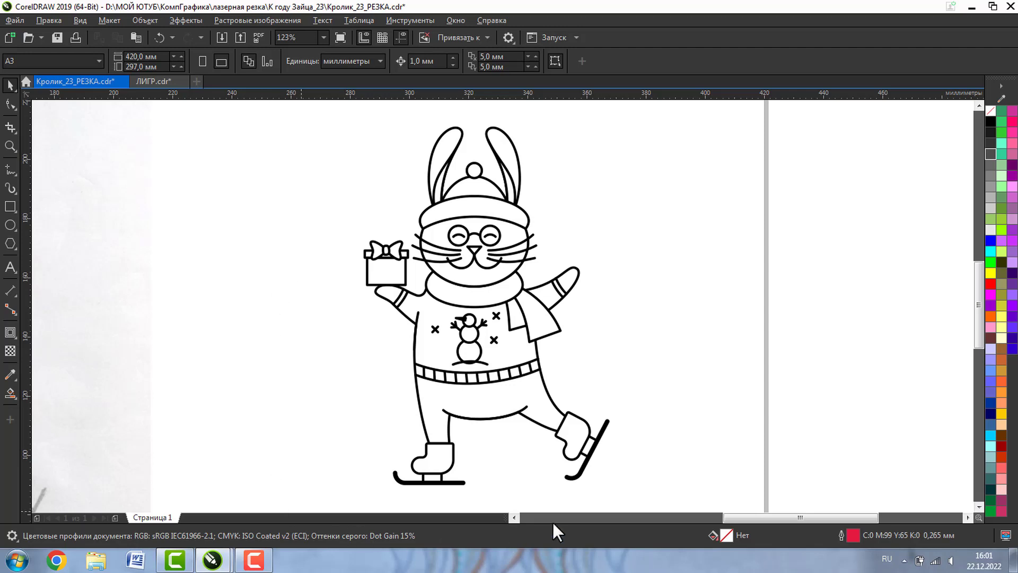
Display the rabbit drawing in wireframe view
click(75, 18)
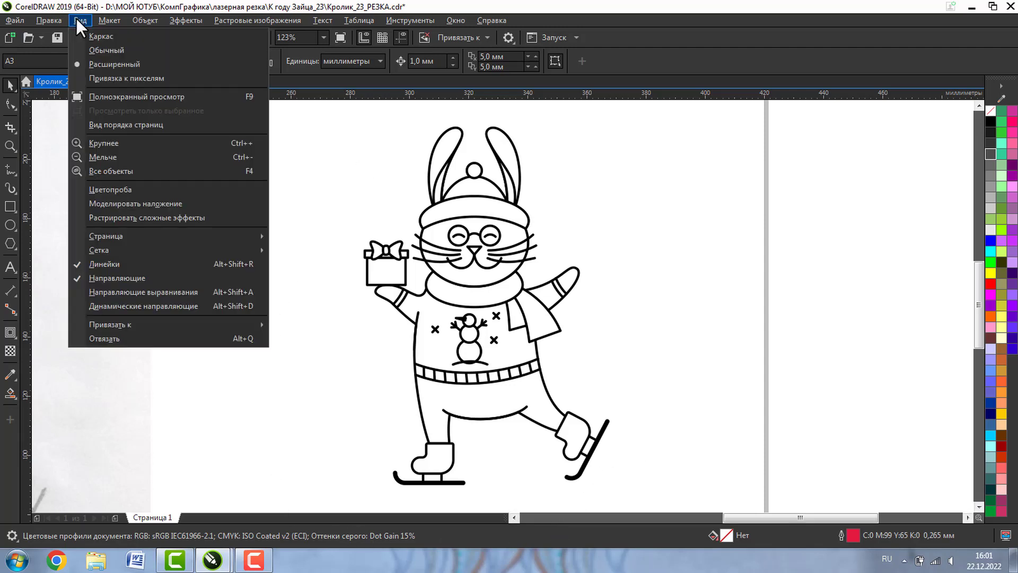
click(88, 33)
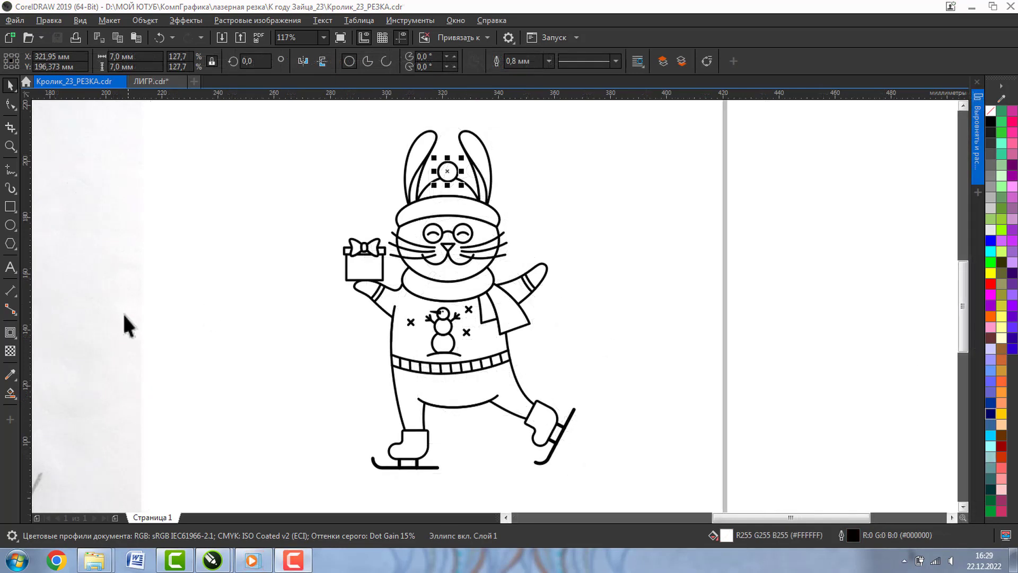
Enlarge the pompom circle on the rabbit's hat to 9 mm in diameter
click(584, 214)
click(457, 169)
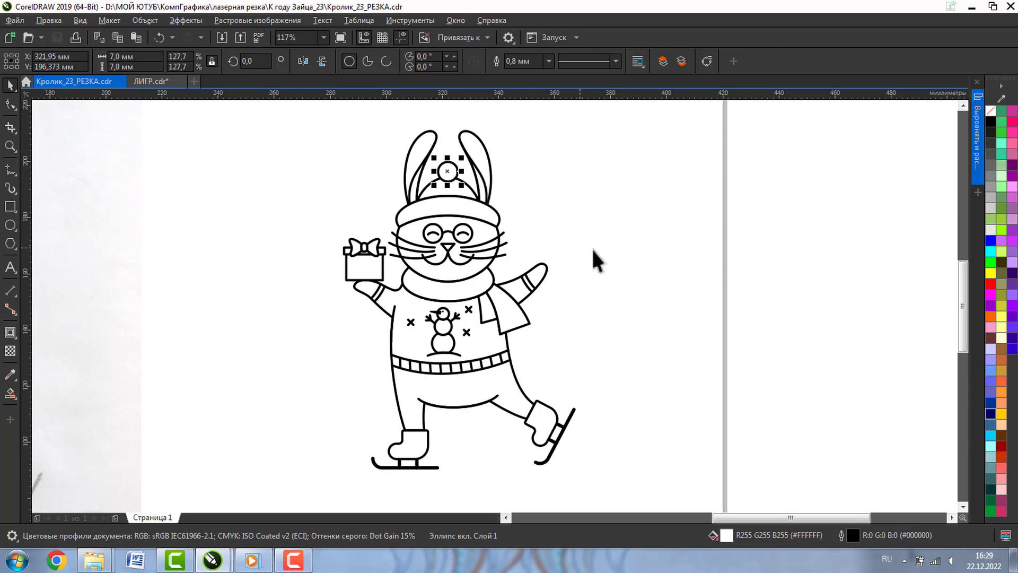
click(587, 227)
click(458, 171)
drag(122, 56, 102, 55)
text(9)
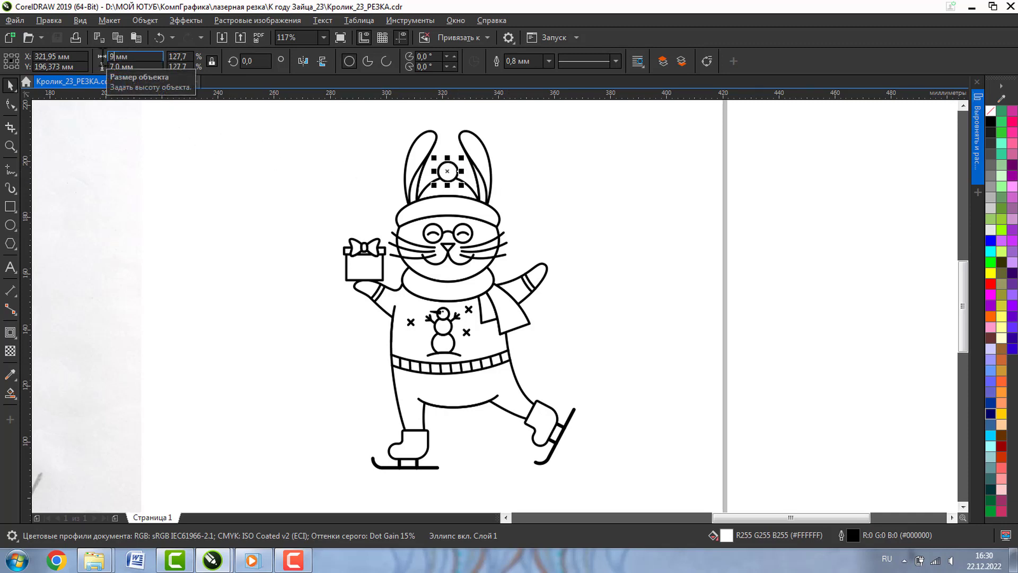
key(Return)
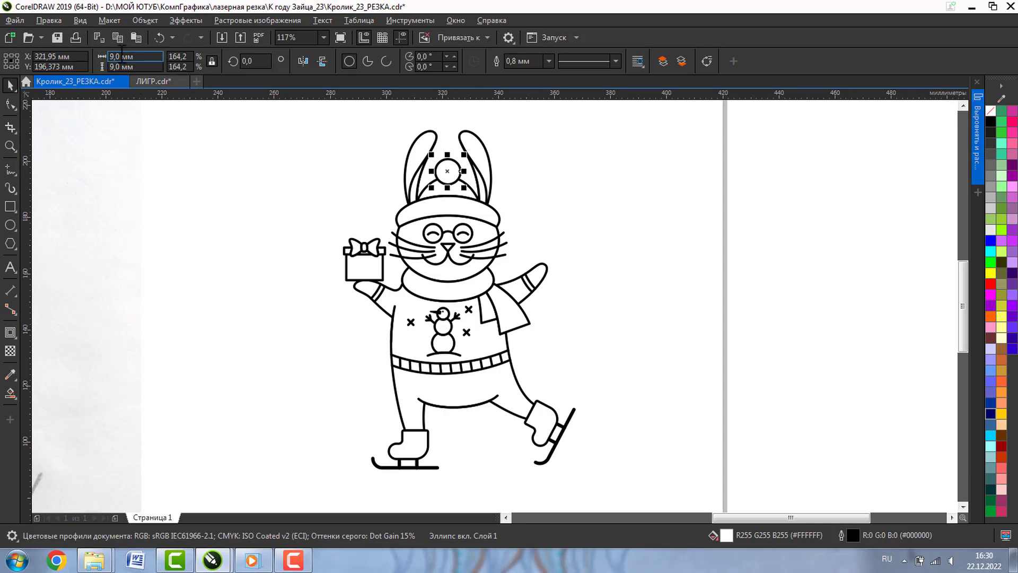
Set the diameter of the hat's pompom circle to 10 mm
drag(122, 55, 92, 55)
text(10)
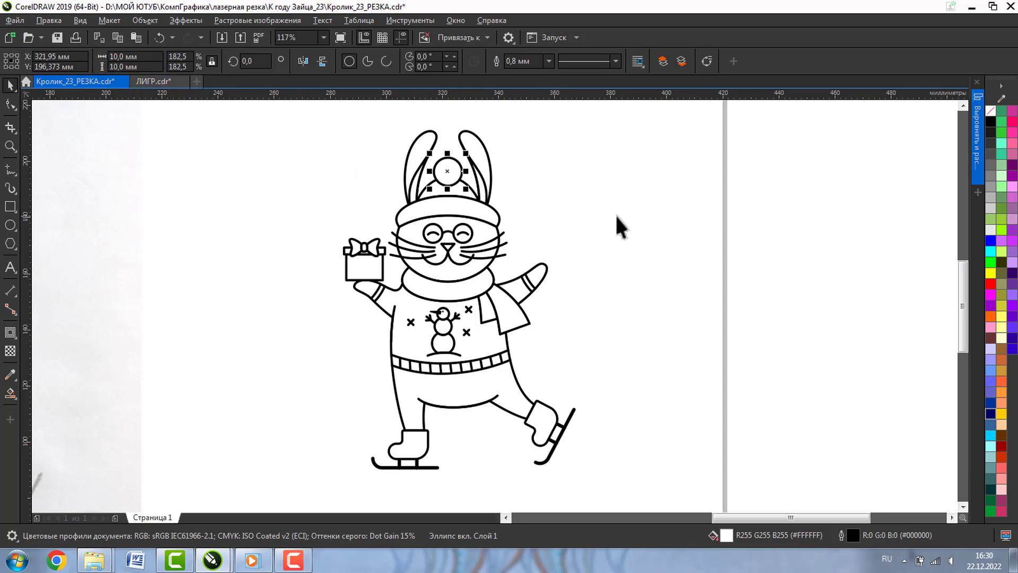
click(618, 223)
Cut the pompom circle's shape out of the hat crown and restore the circle in its place
click(10, 146)
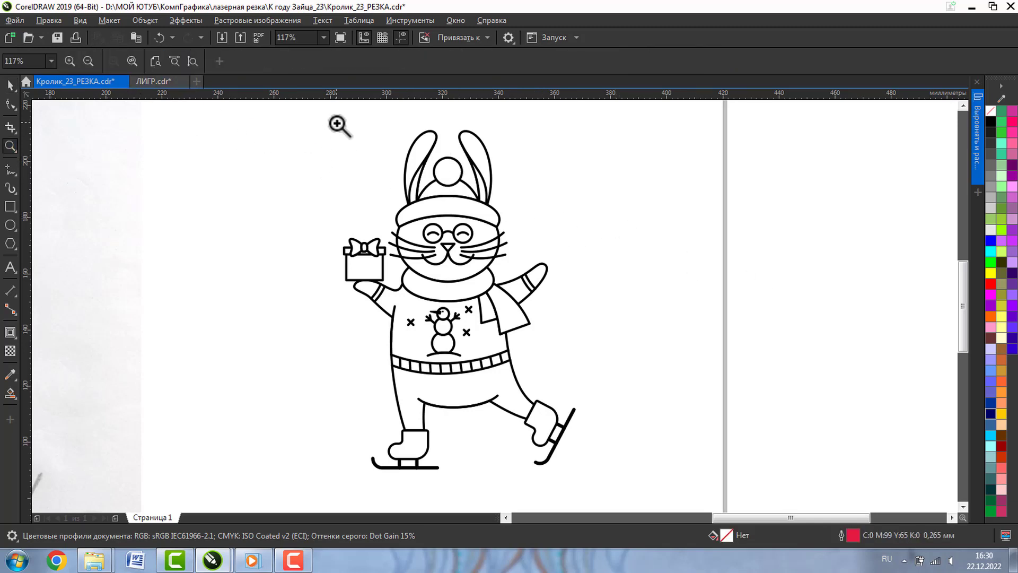
drag(341, 125, 578, 268)
click(11, 85)
click(472, 230)
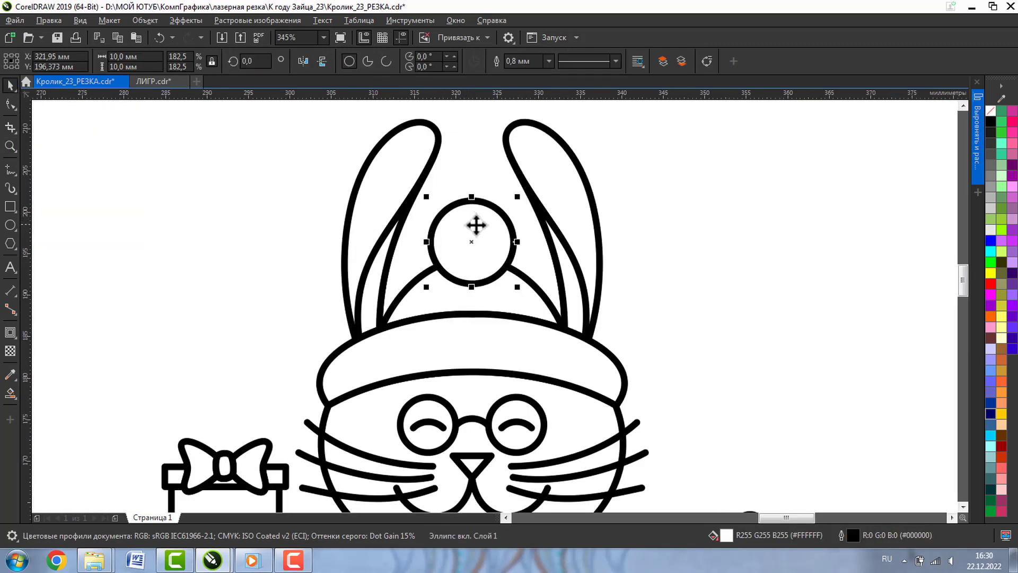
shift+click(524, 290)
click(465, 61)
click(710, 259)
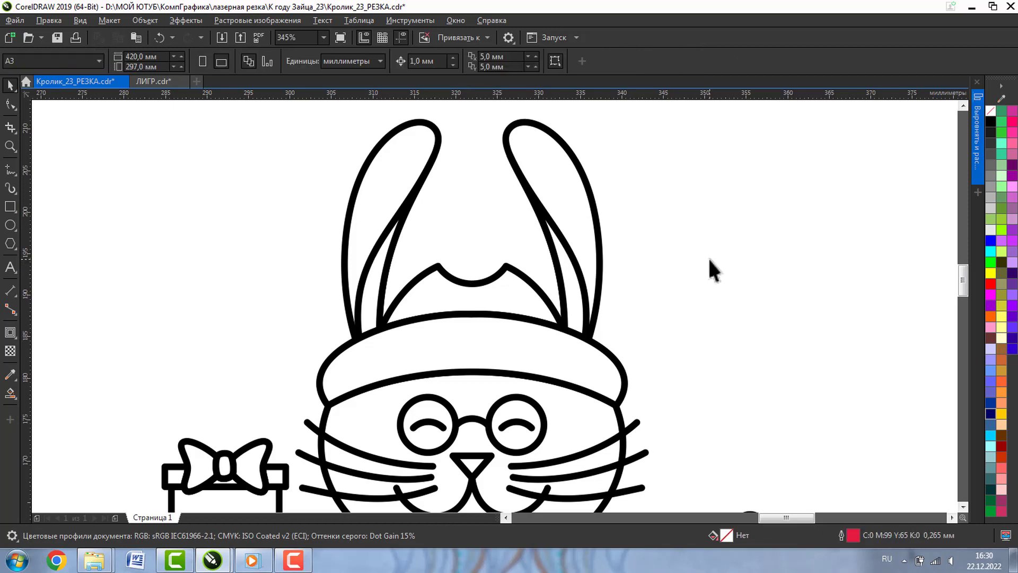
key(ctrl+z)
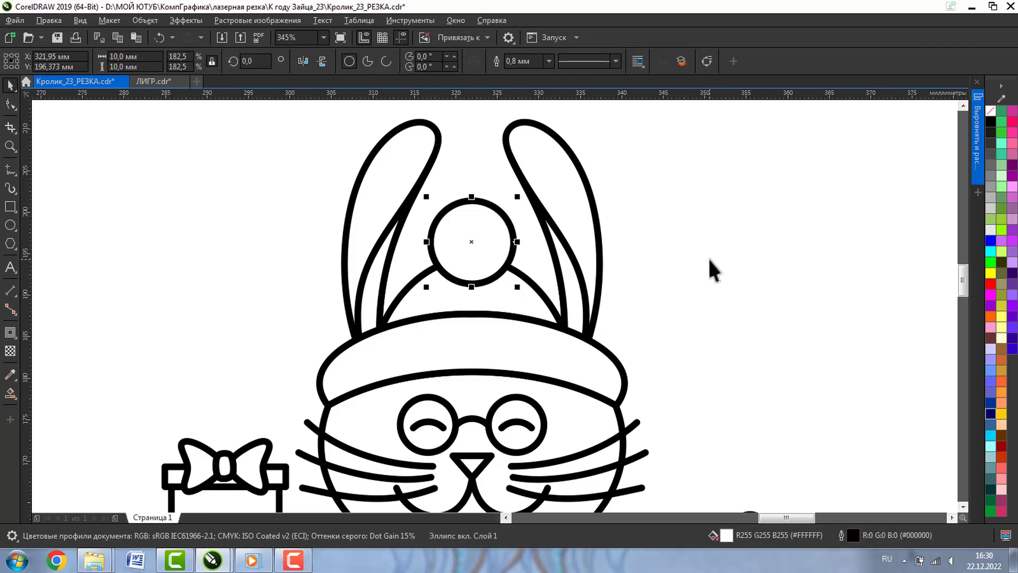
Create a smaller concentric copy of the pompom circle with a cyan outline and a 4 mm diameter
drag(518, 197, 497, 214)
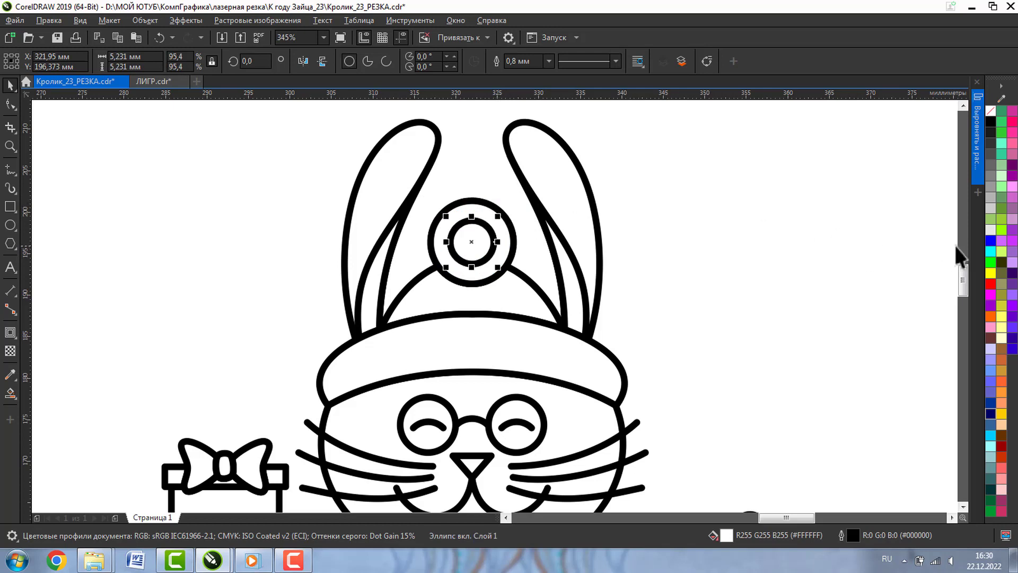
right_click(990, 250)
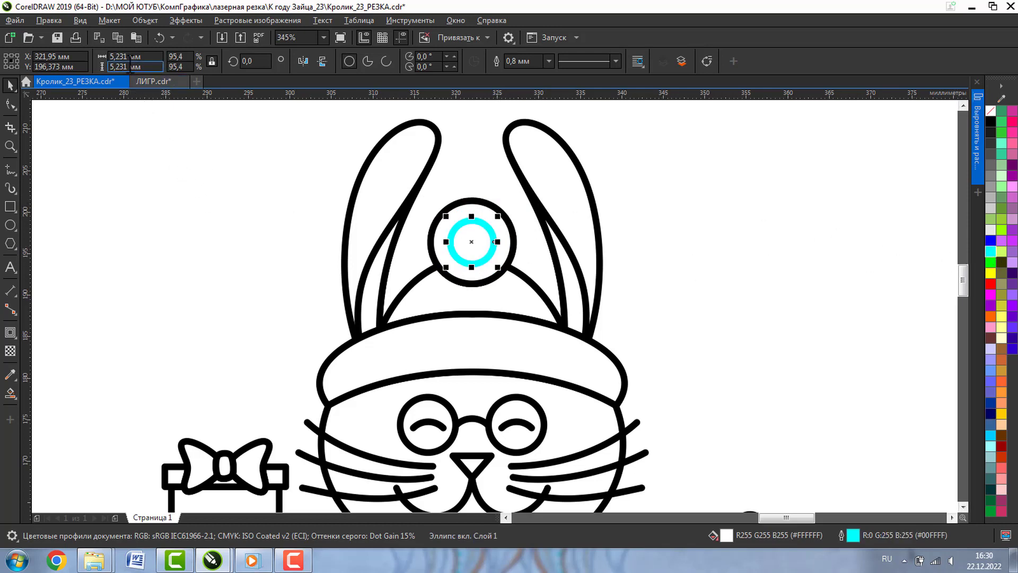
click(131, 58)
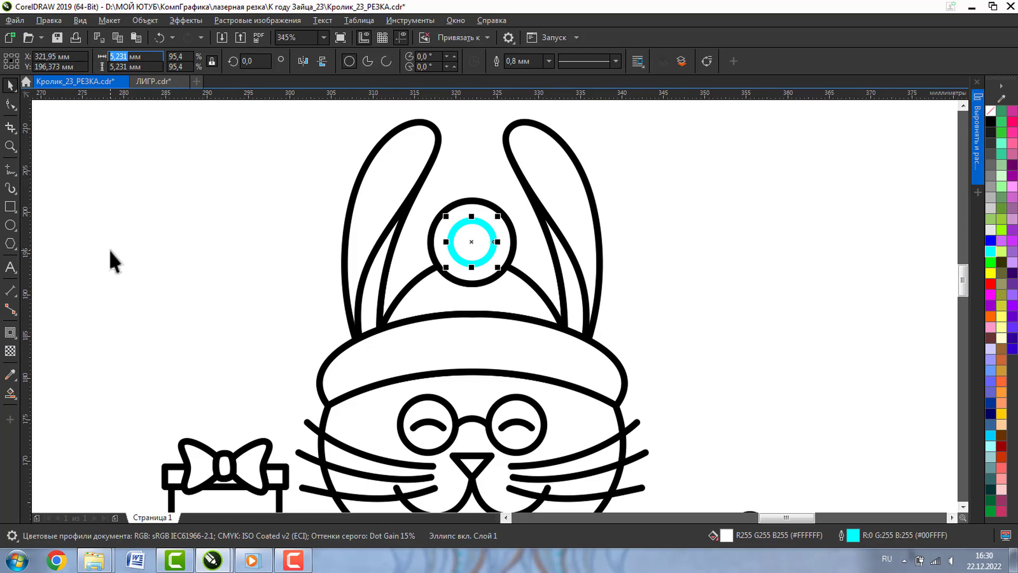
text(4)
key(Return)
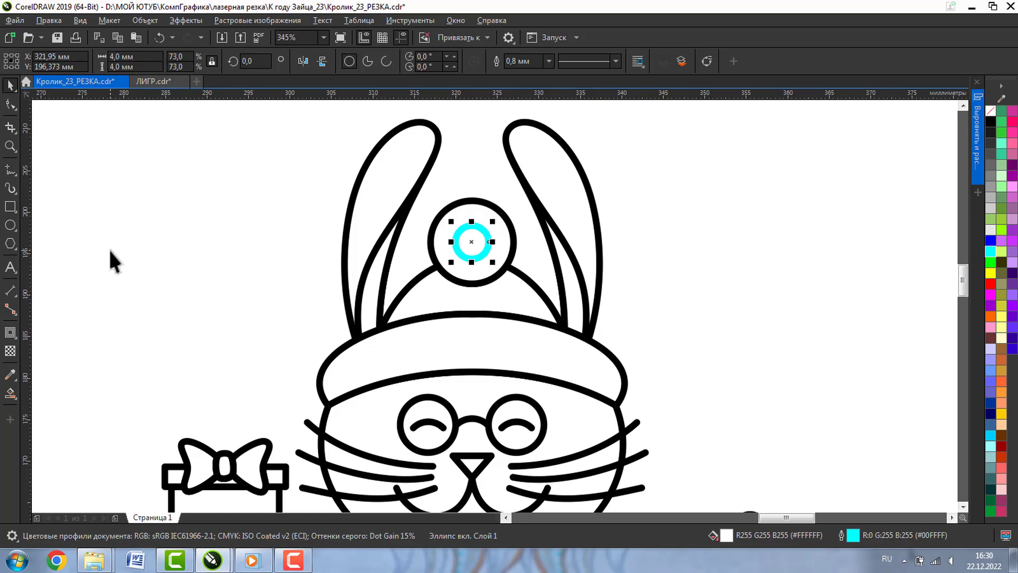
Subtract the small inner circle from the pompom circle to make a ring with a hole
shift+click(479, 202)
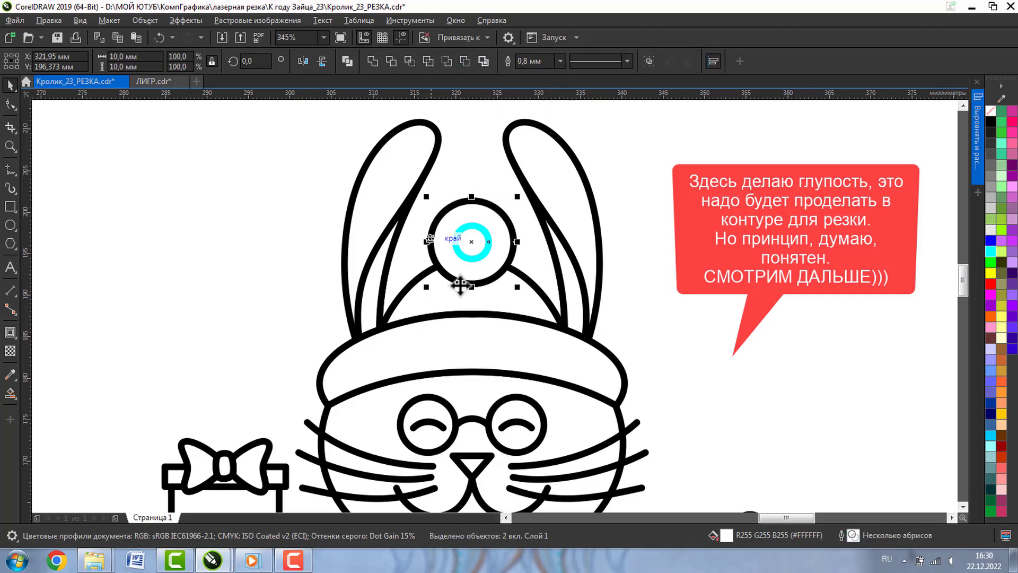
click(465, 60)
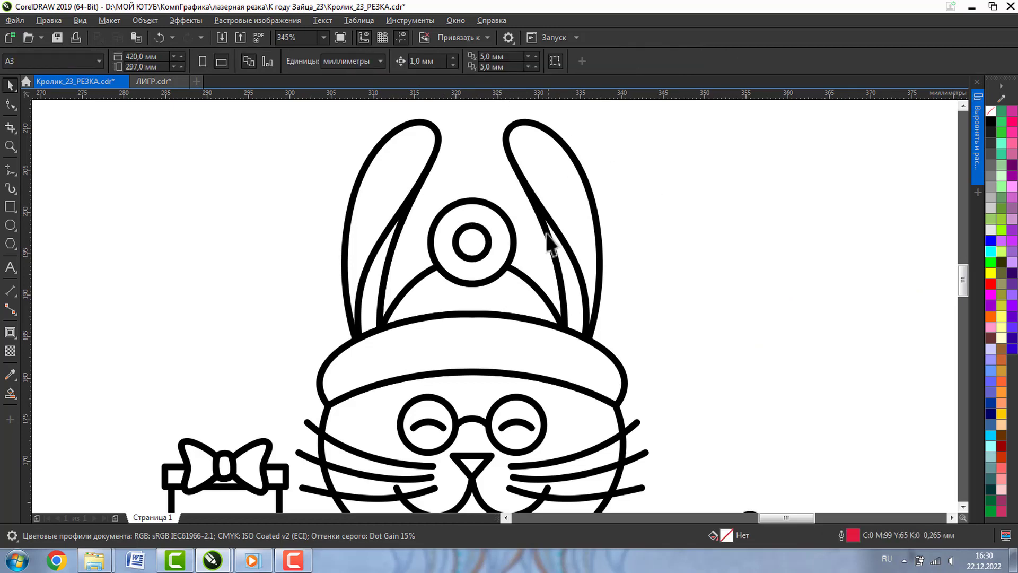
Fill the pompom ring yellow and move it aside to check its hole, and undo both changes
click(990, 273)
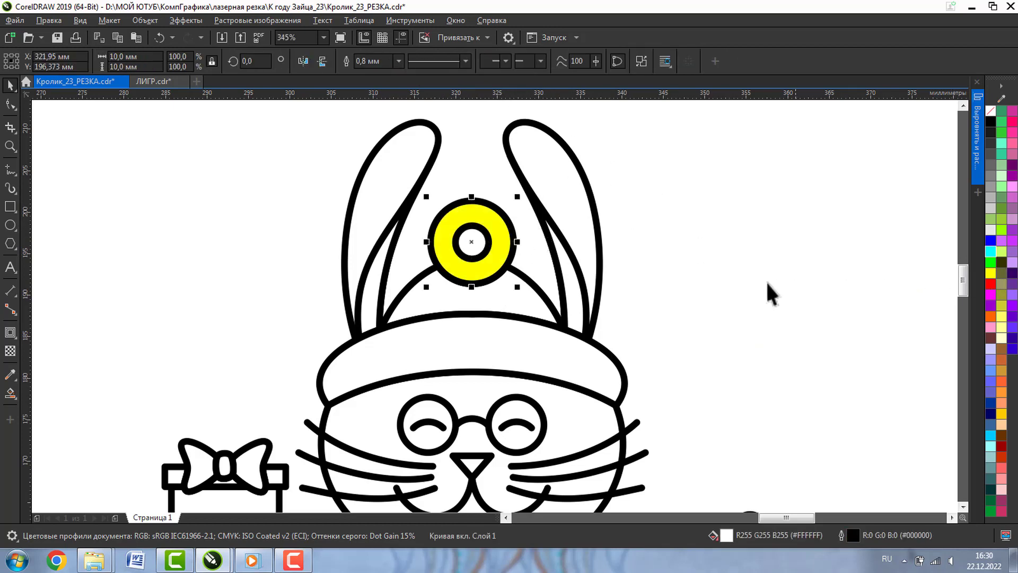
click(542, 270)
drag(504, 255, 546, 186)
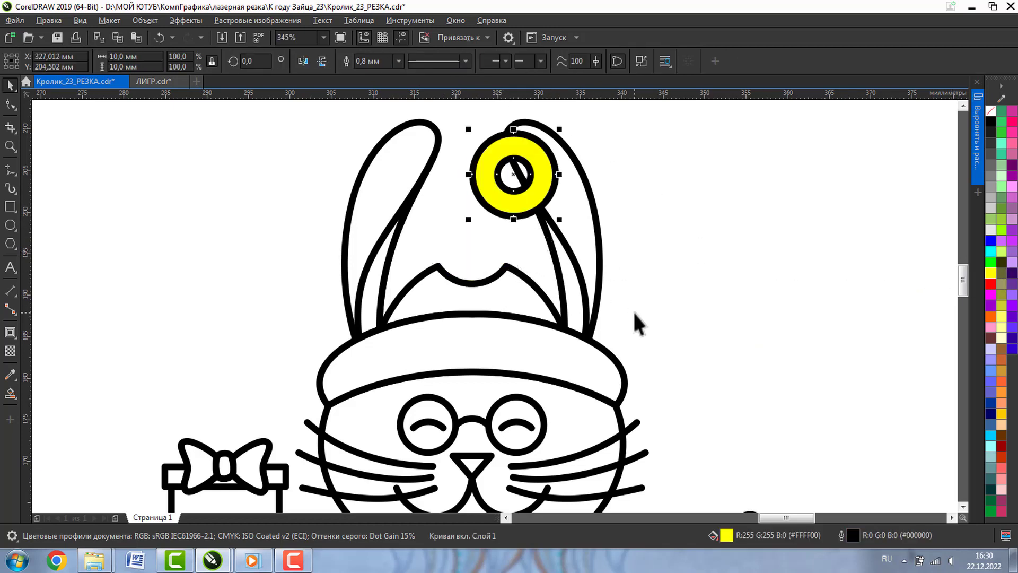
key(ctrl+z)
key(ctrl+z)
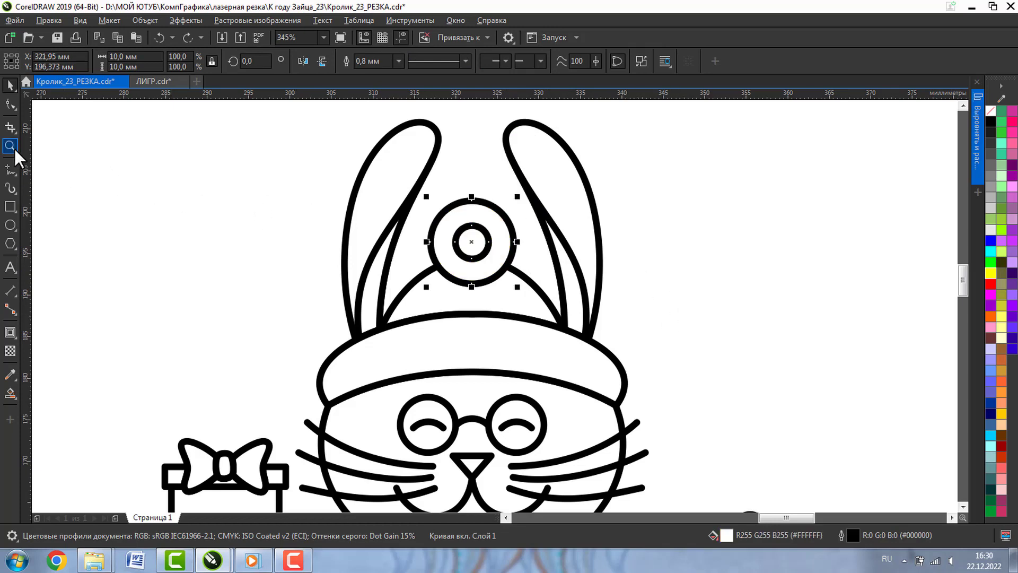
Remove the fill from all of the rabbit's contours
click(10, 146)
click(88, 61)
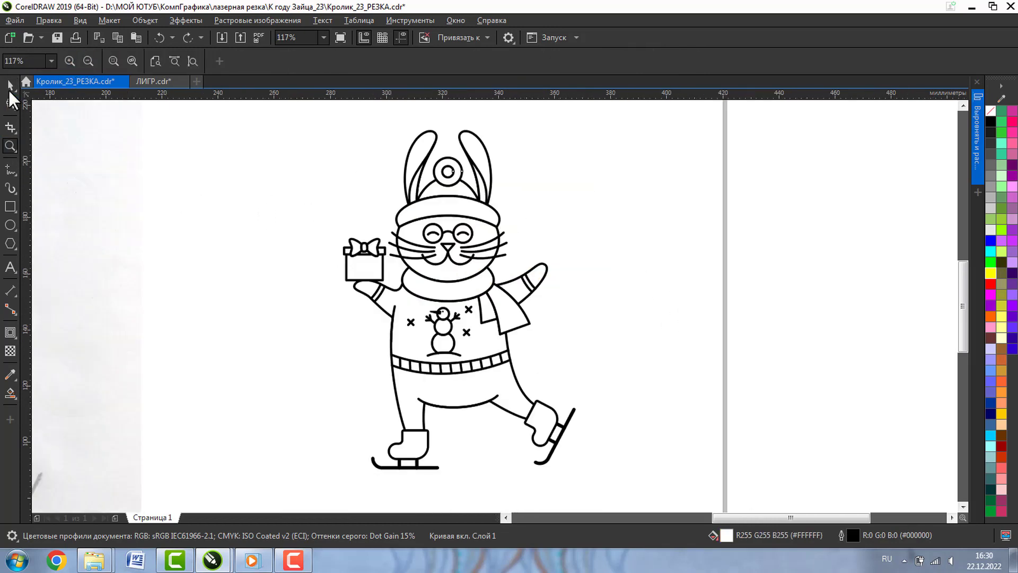
click(10, 85)
drag(281, 116, 638, 499)
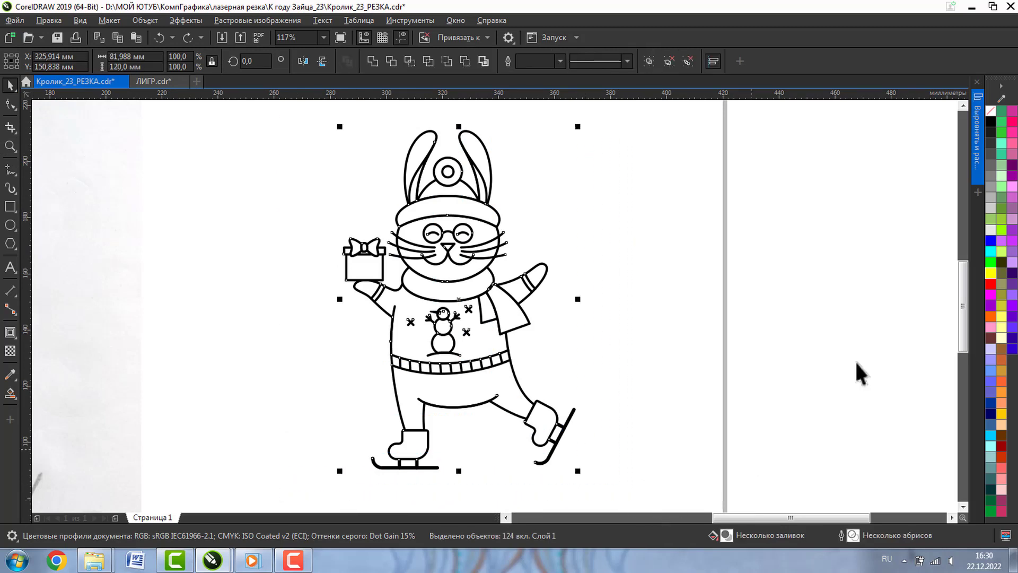
click(991, 112)
click(602, 231)
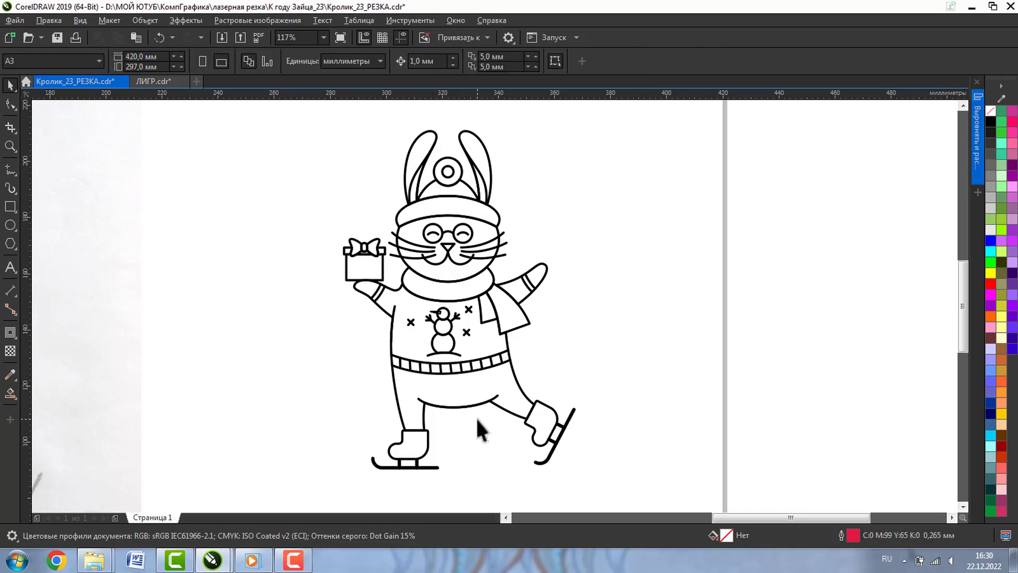
Place a copy of the whole rabbit beside the original, just outside the page
scroll(475, 416, down, 2)
key(ctrl+a)
drag(445, 261, 728, 313)
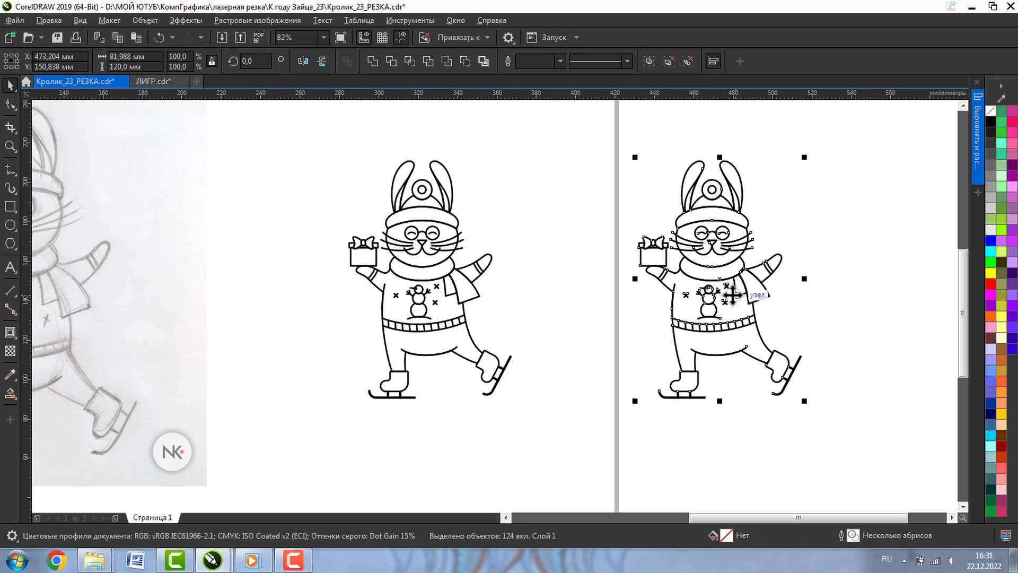
Ungroup all objects in the rabbit copy
click(148, 20)
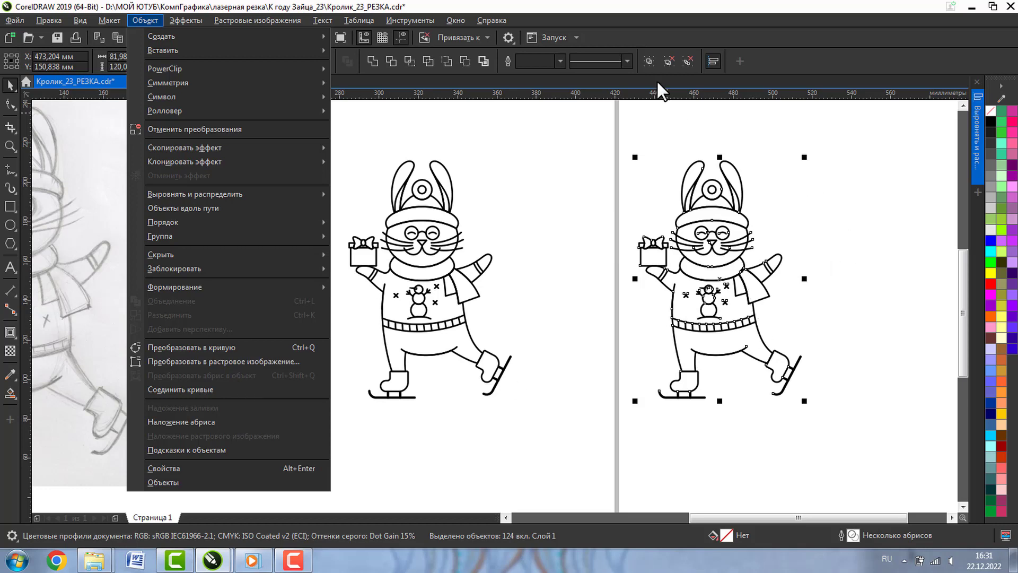
click(689, 63)
click(688, 59)
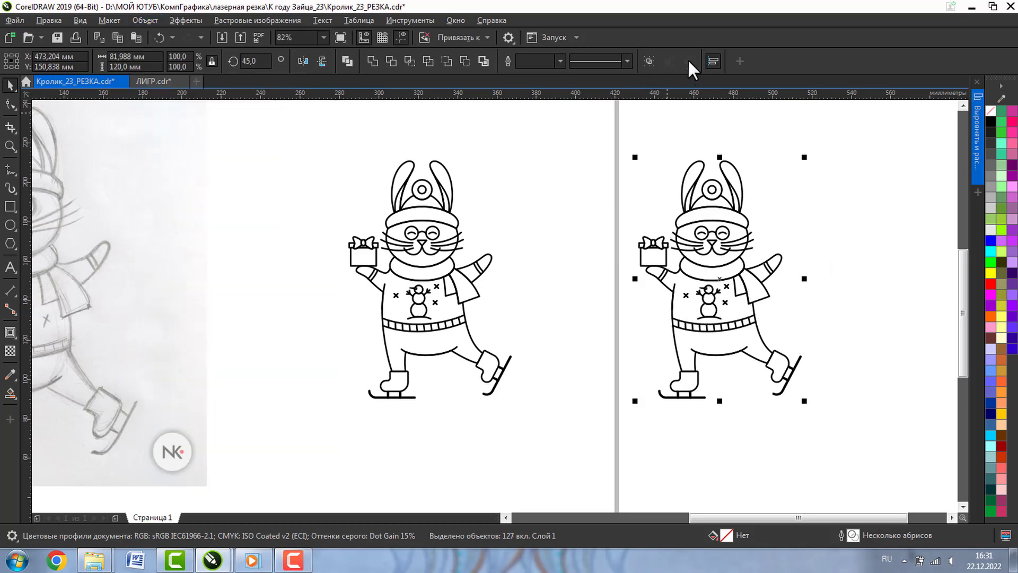
Convert the rabbit copy's outlines to objects and switch the display to wireframe view
click(145, 21)
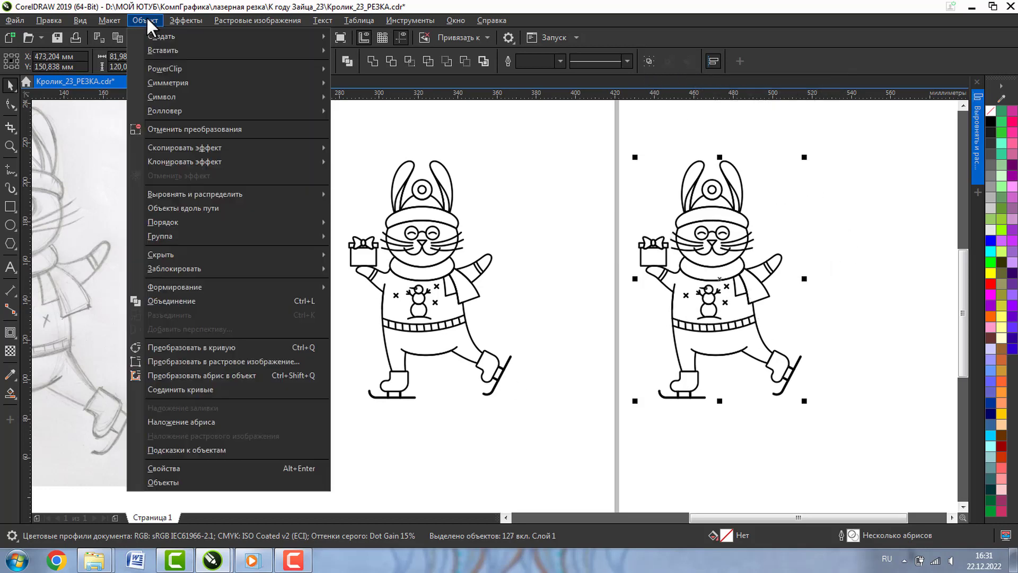
click(182, 375)
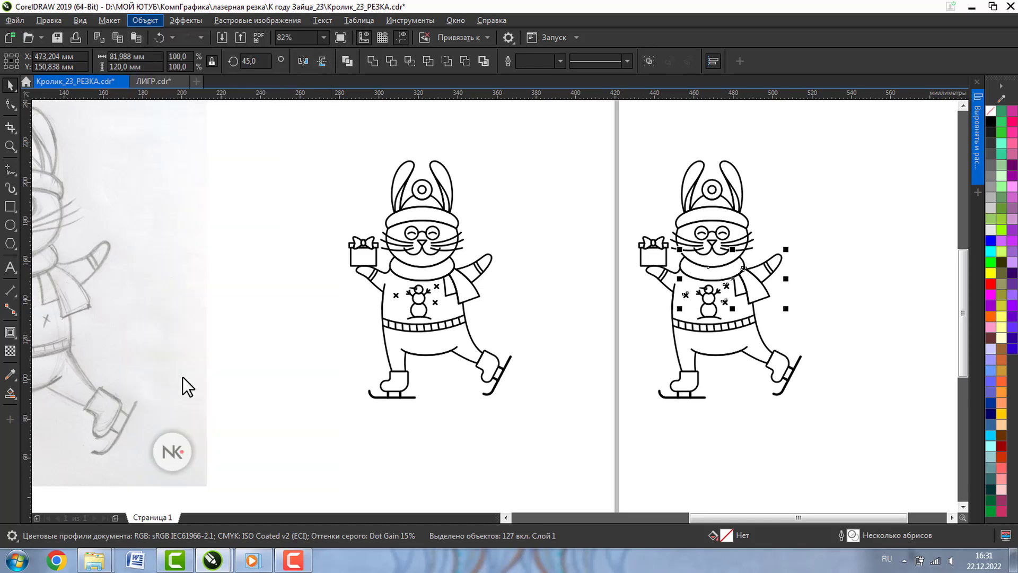
click(75, 19)
click(92, 37)
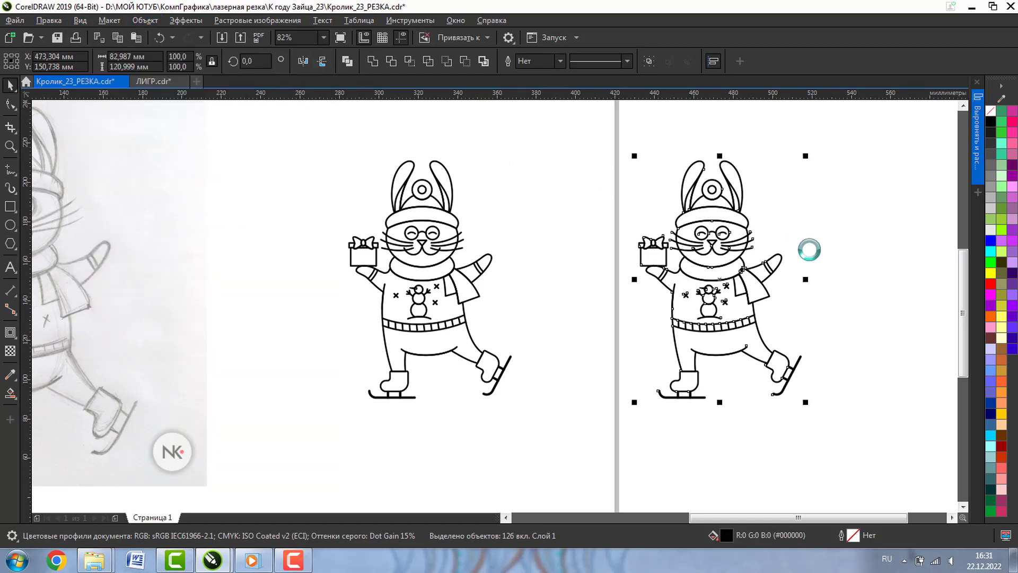
Weld all the converted outline objects of the rabbit copy into a single shape and switch the display to enhanced view
click(846, 315)
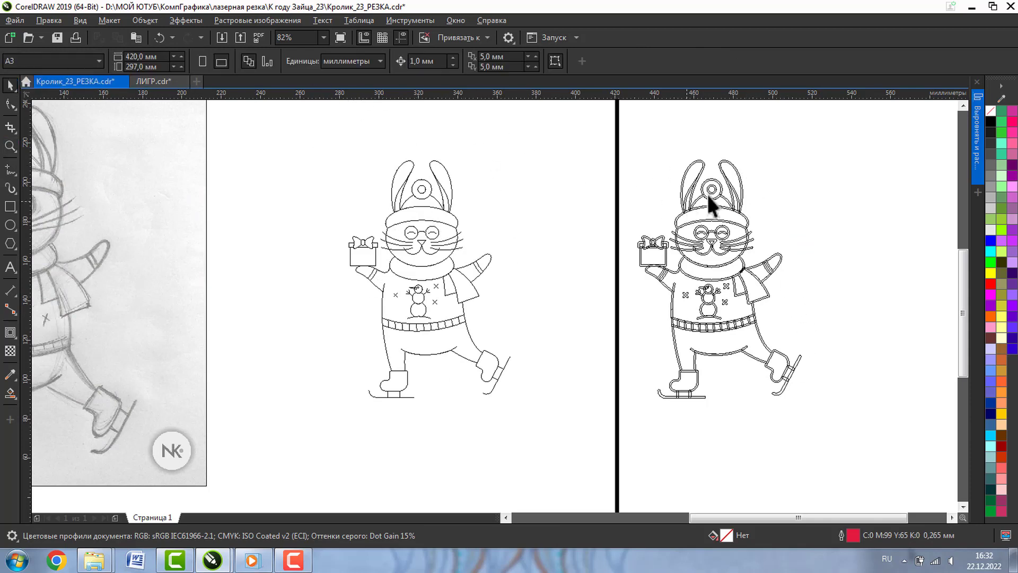
drag(741, 406, 610, 450)
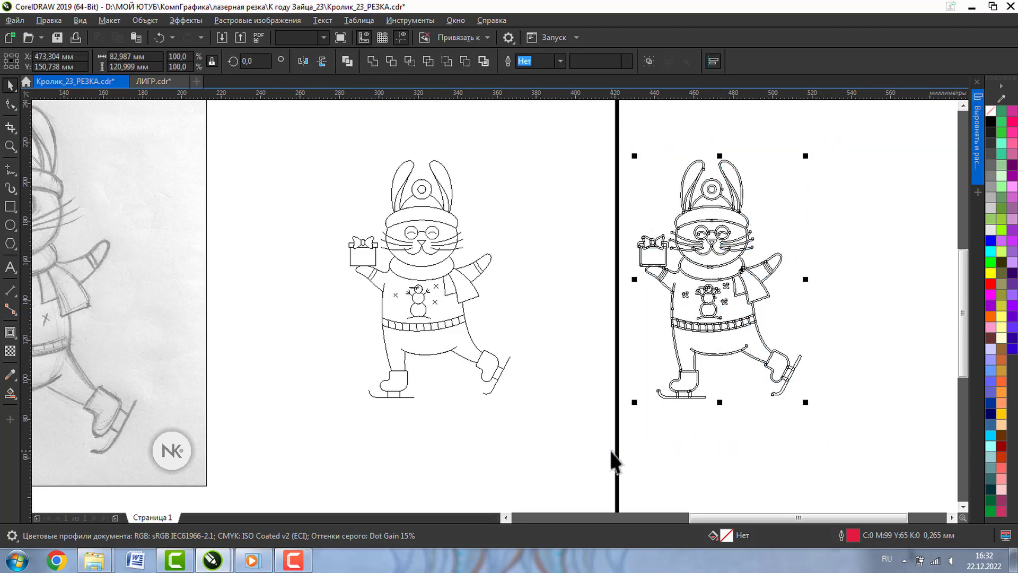
click(371, 61)
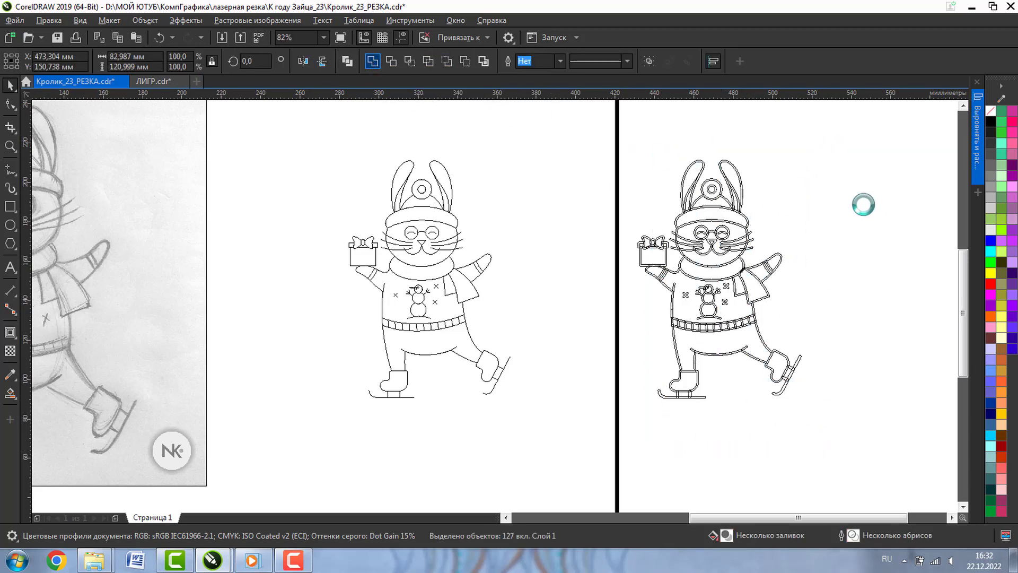
click(832, 207)
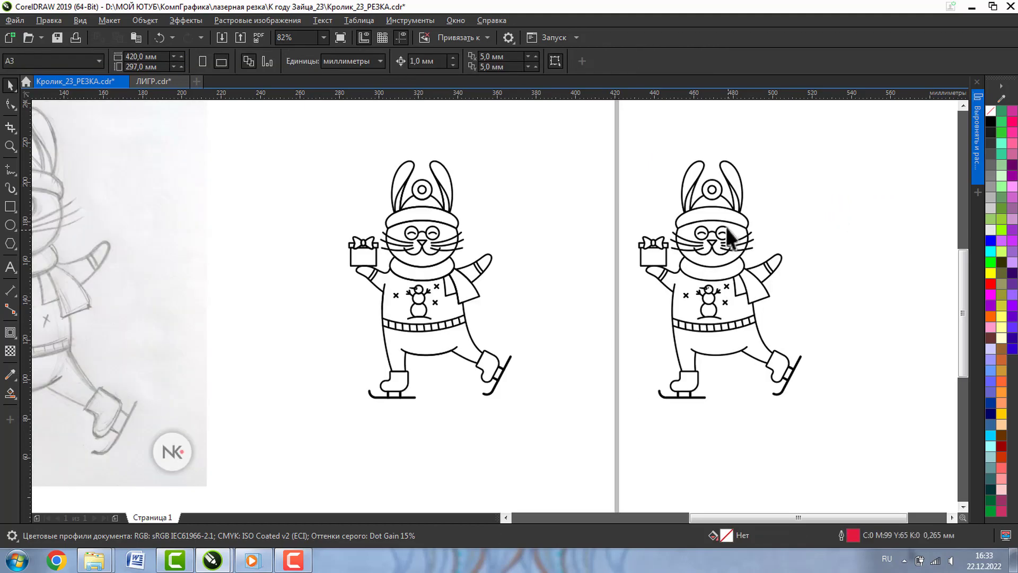
Try light green, orange-brown, blue and yellow fills on the welded rabbit and return its fill to black
click(727, 228)
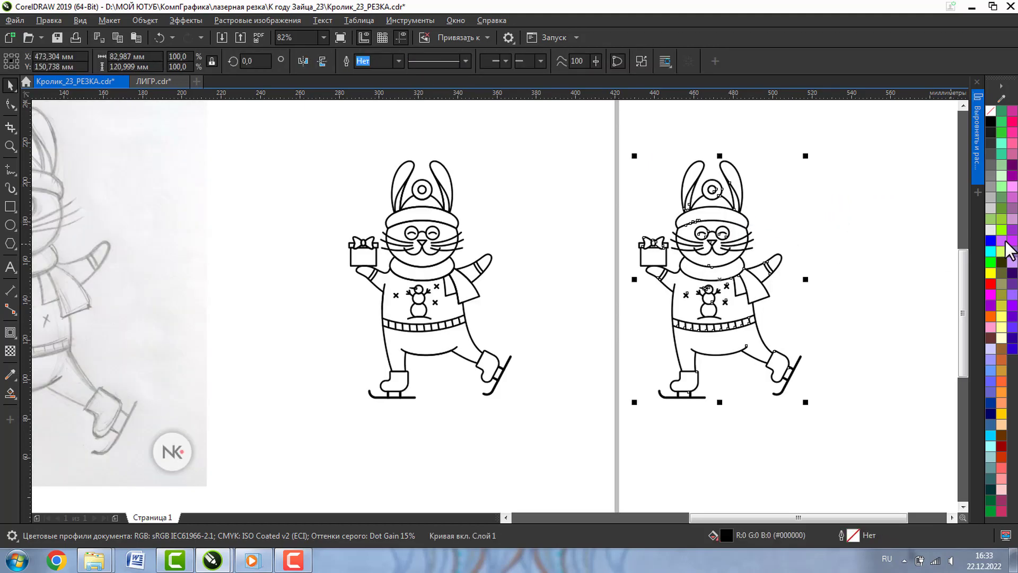
right_click(1002, 230)
click(795, 336)
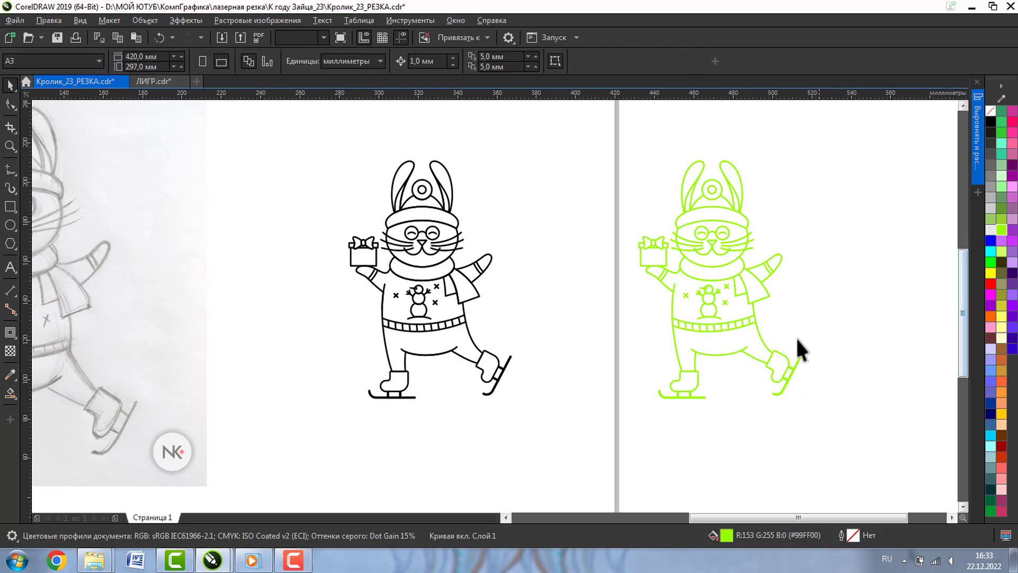
click(724, 324)
click(1001, 359)
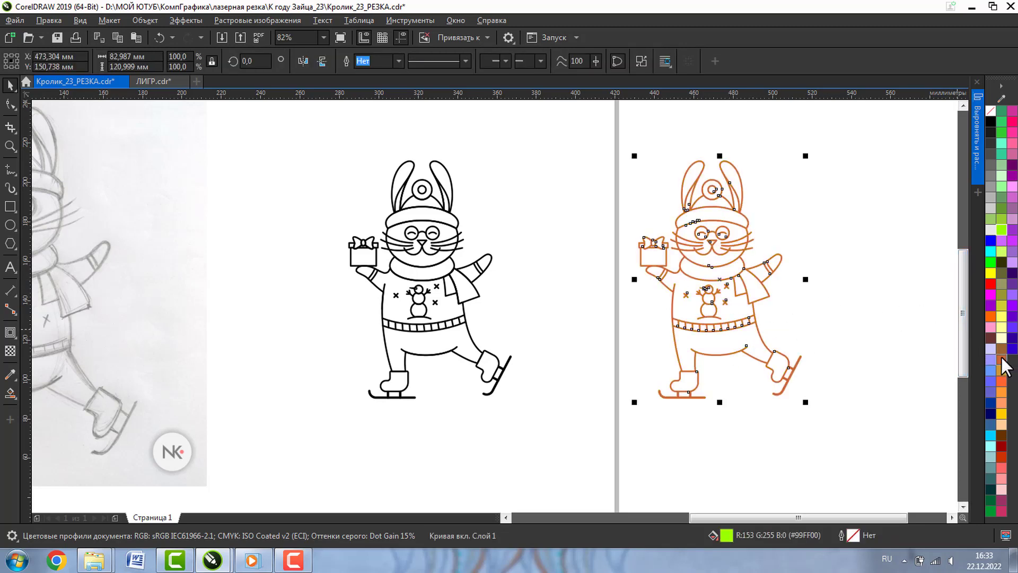
click(986, 241)
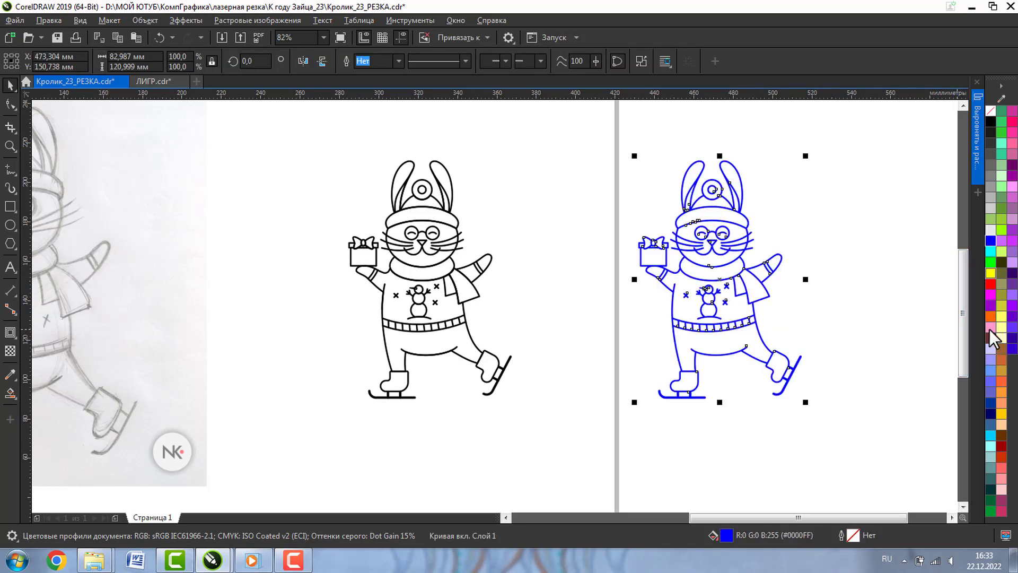
click(1001, 414)
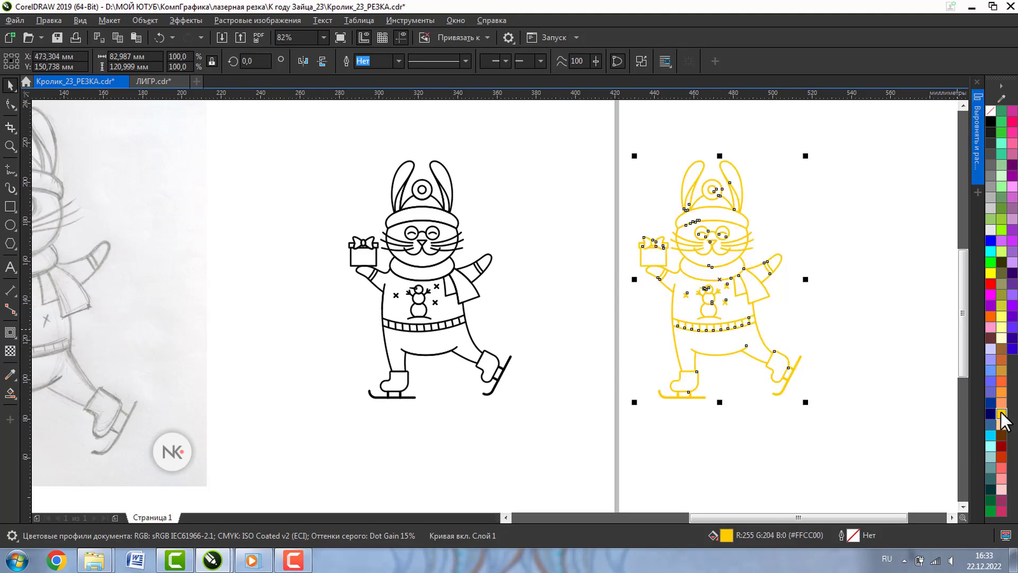
click(780, 192)
click(951, 517)
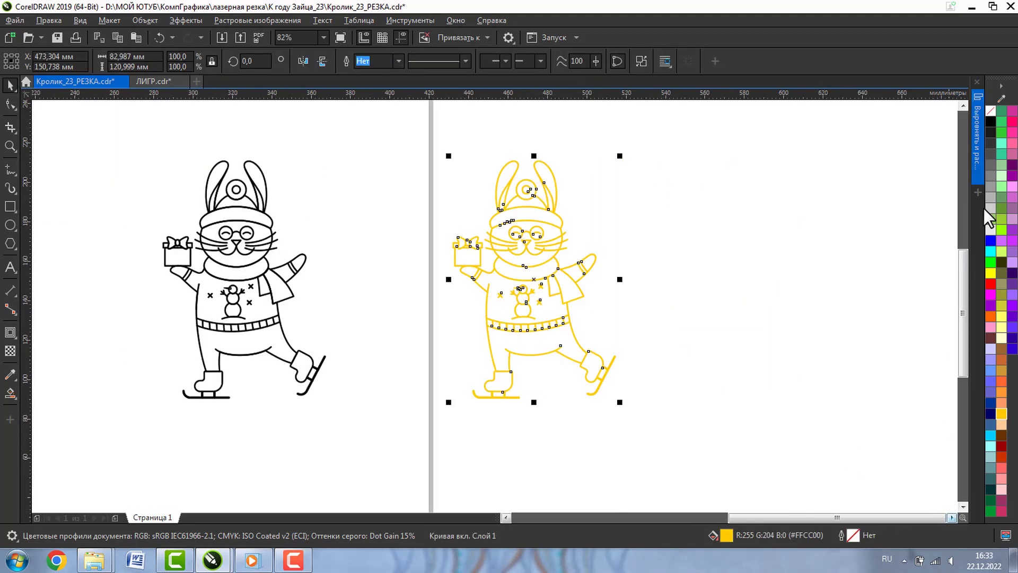
click(991, 122)
click(759, 222)
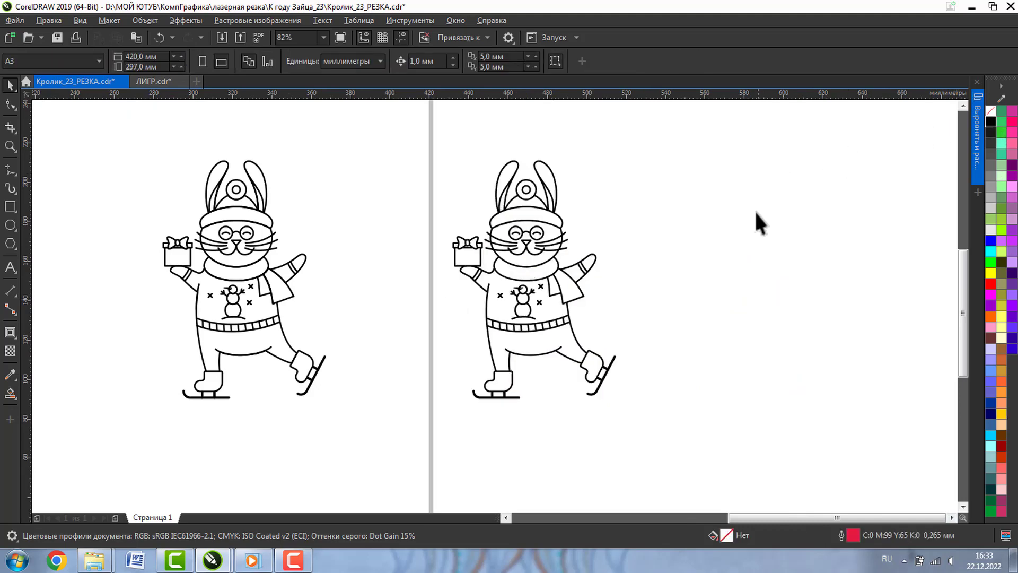
Place a copy of the welded rabbit beside it, outside the page, and break the copy apart into separate curves
click(562, 268)
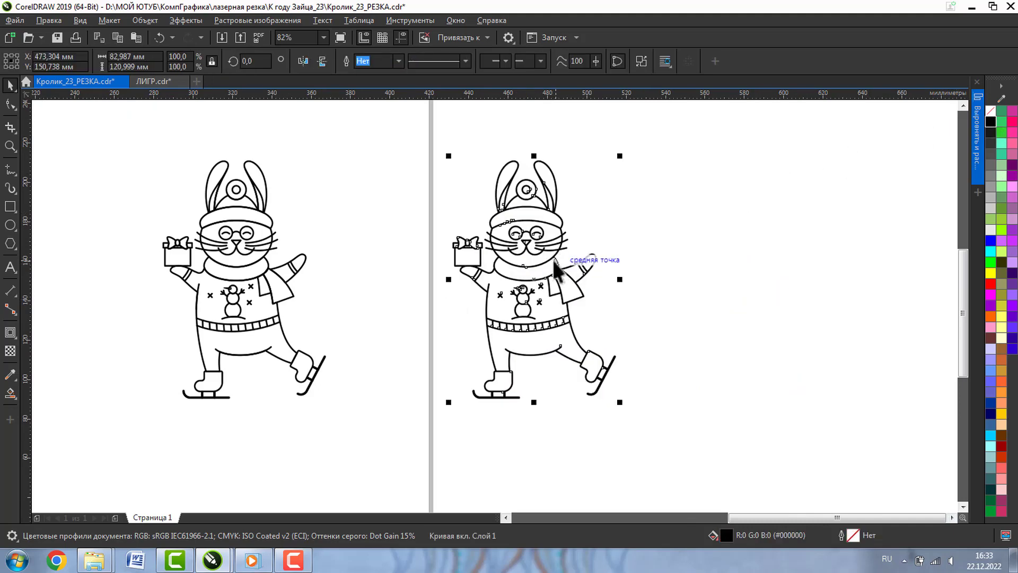
drag(554, 268, 816, 263)
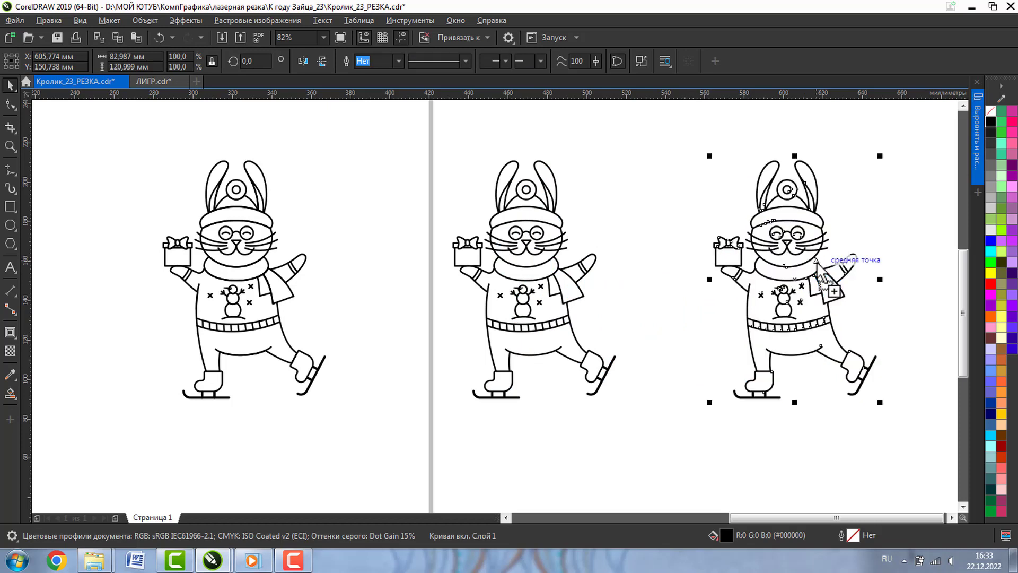
click(641, 61)
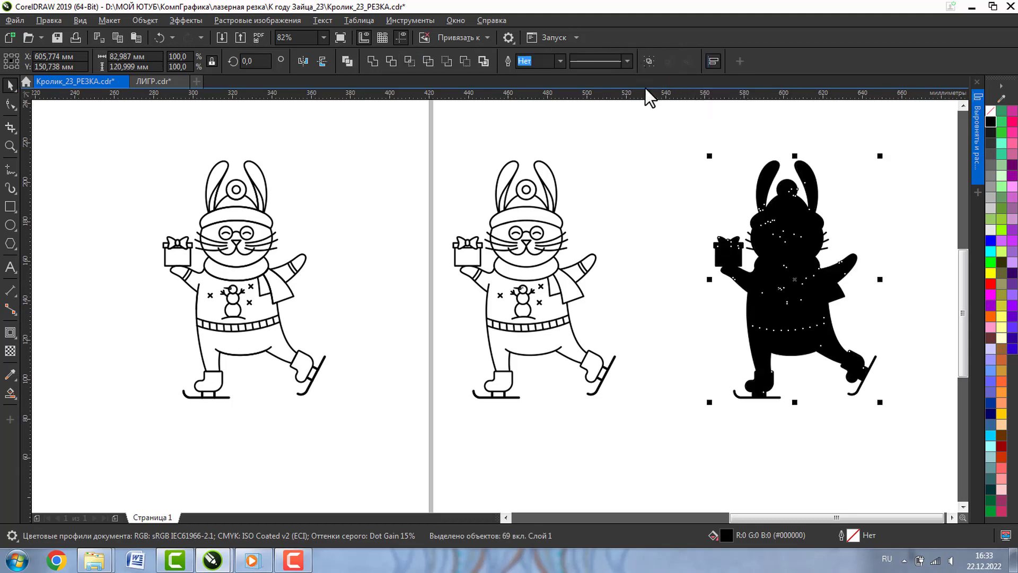
click(742, 417)
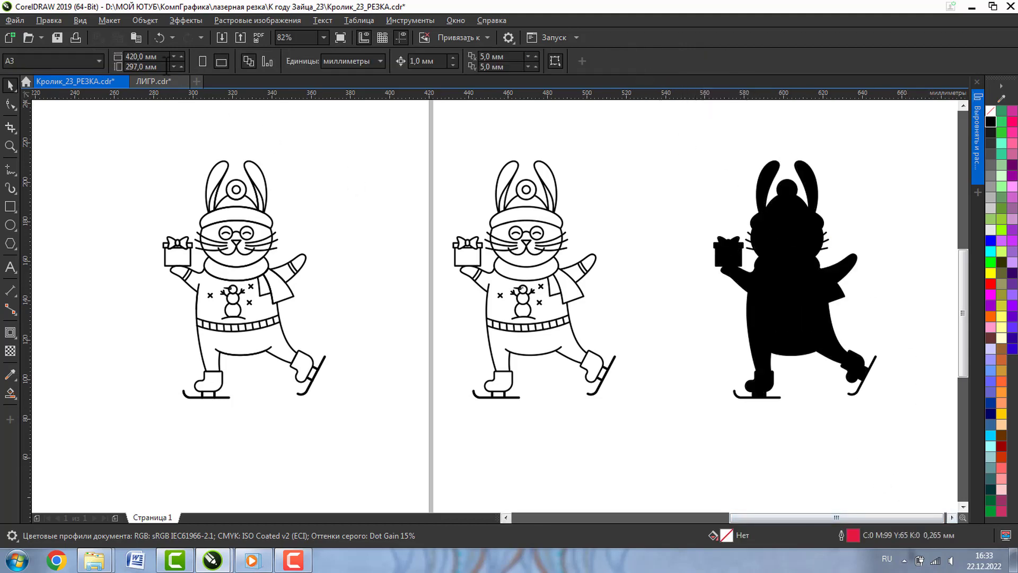
In wireframe view, move the outer silhouette of the broken-apart rabbit aside and delete all the remaining inner contours
click(80, 20)
click(87, 37)
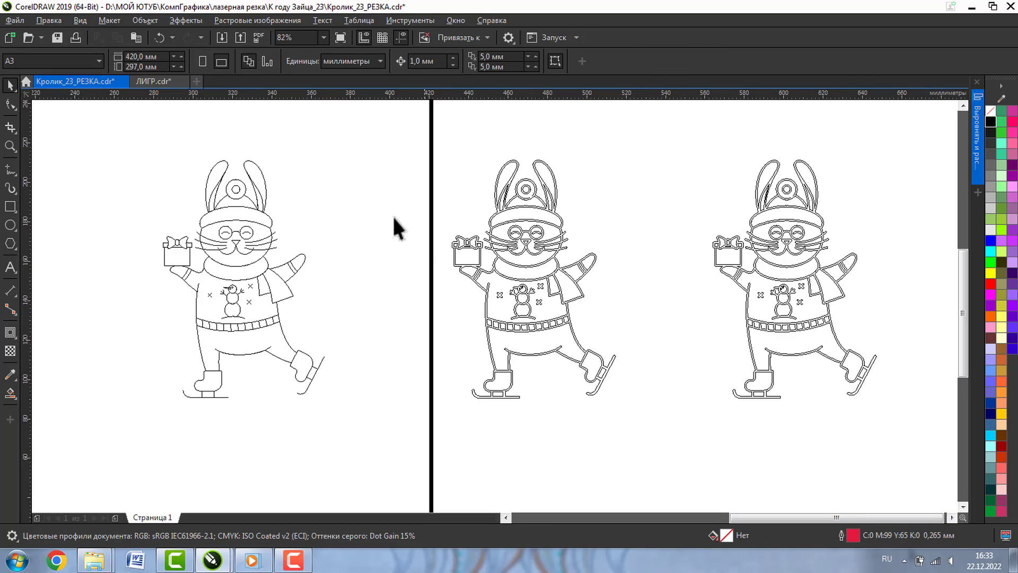
click(952, 518)
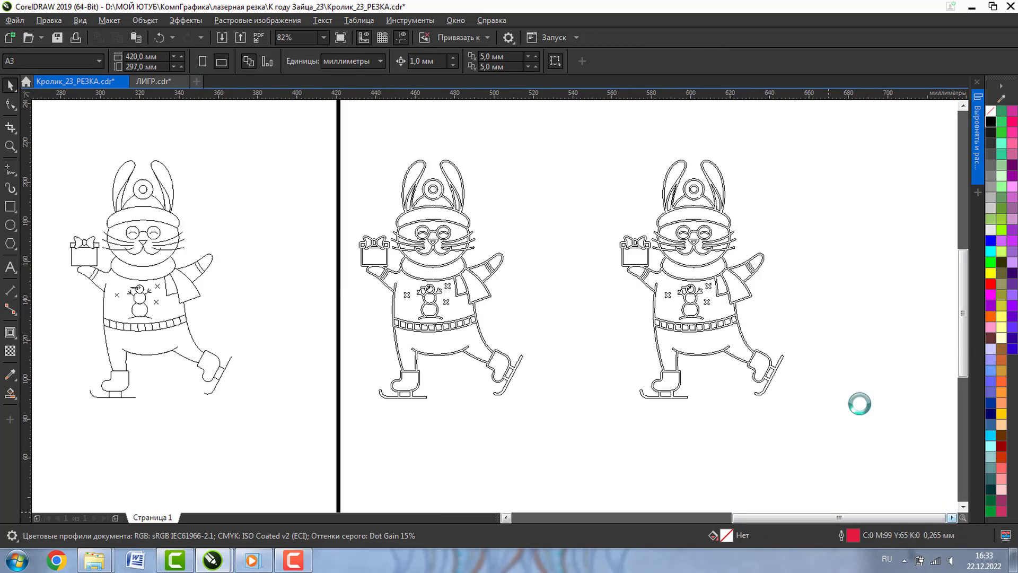
click(770, 375)
click(763, 395)
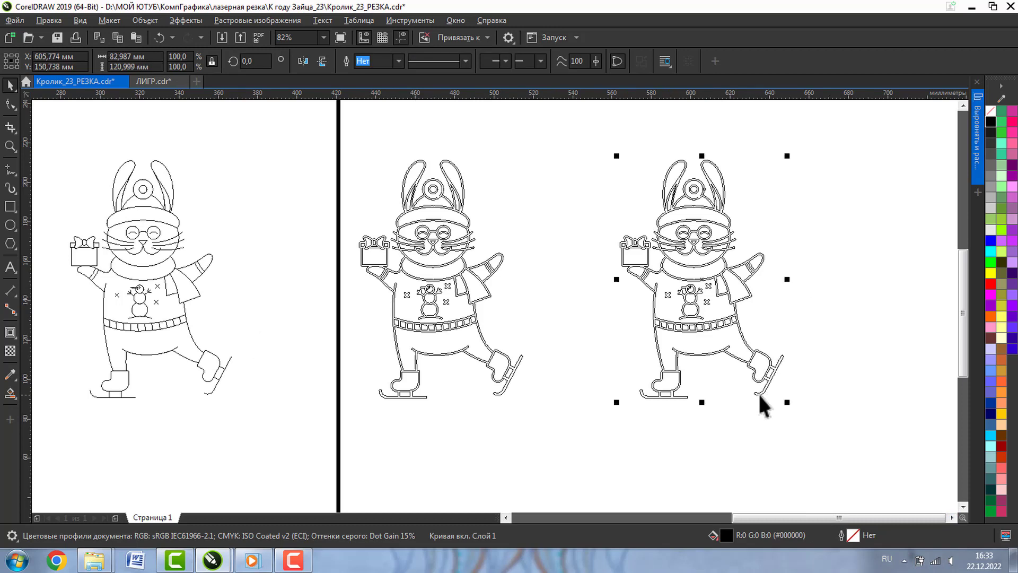
drag(761, 393, 936, 410)
drag(598, 135, 789, 416)
key(Delete)
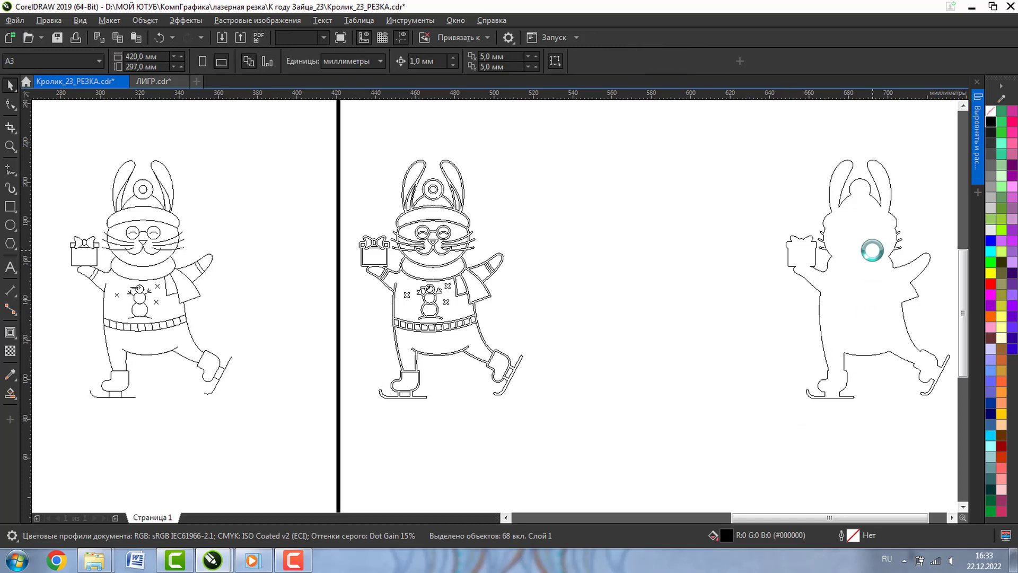
Move the outer silhouette back near the welded line rabbit and switch the display to enhanced view
click(825, 244)
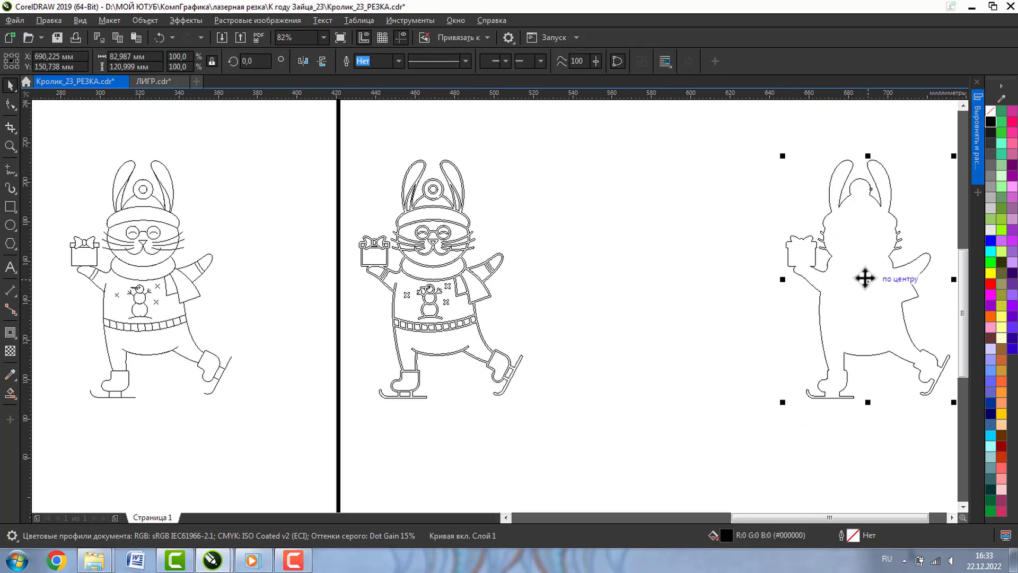
drag(864, 278, 647, 295)
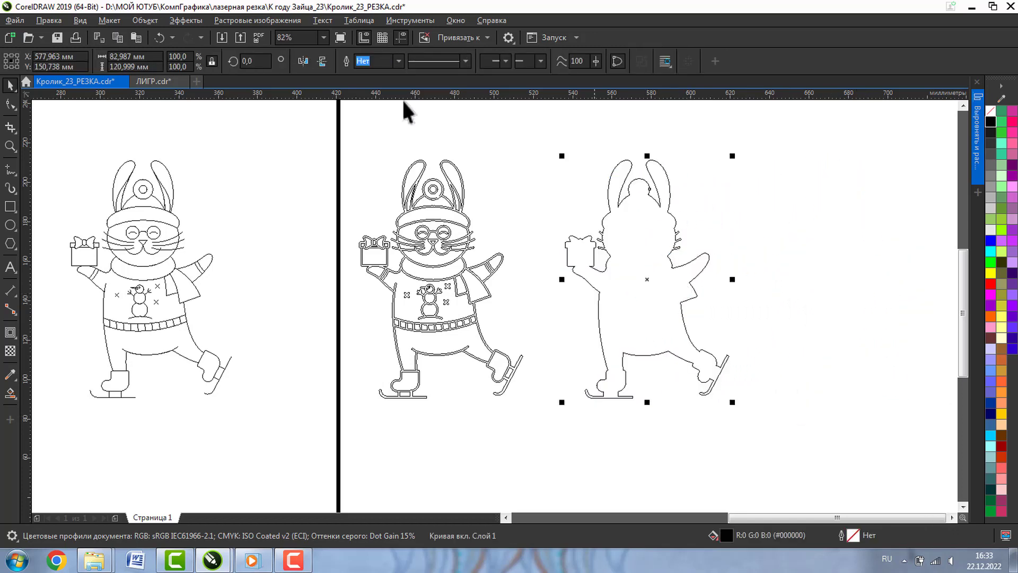
click(80, 20)
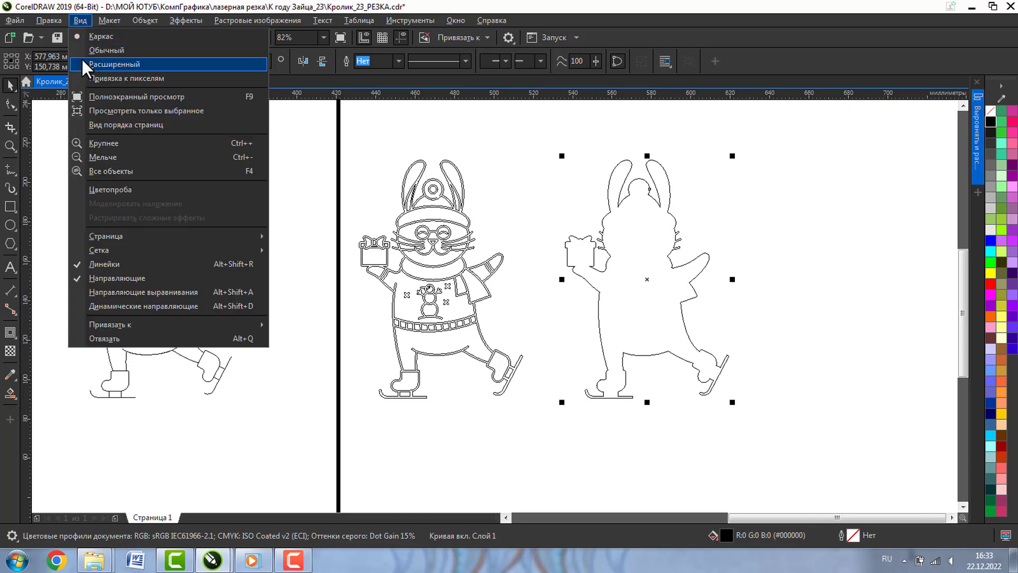
click(87, 64)
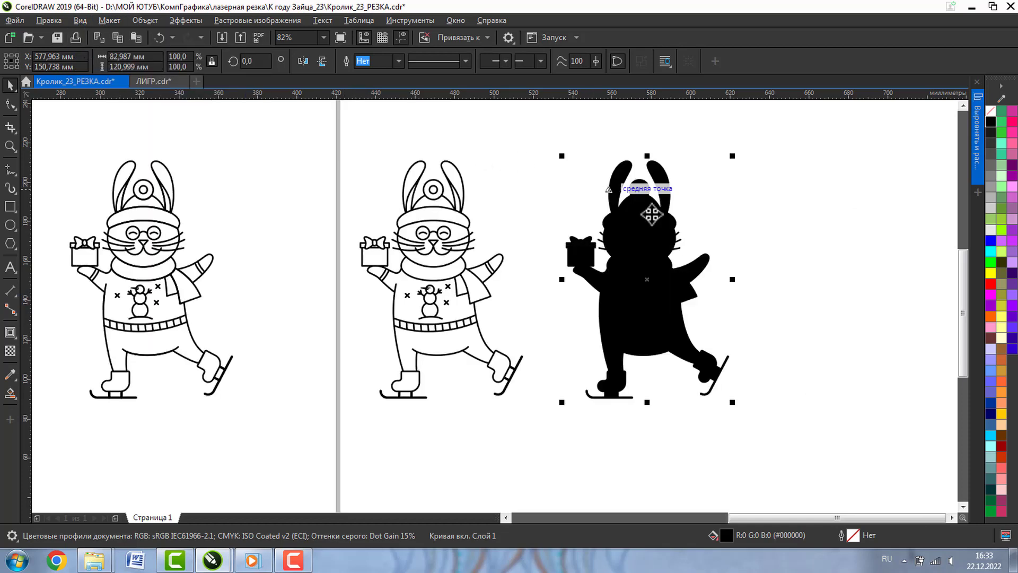
Apply a one-step outside Contour with a 3.5 mm offset to the black rabbit silhouette
click(9, 343)
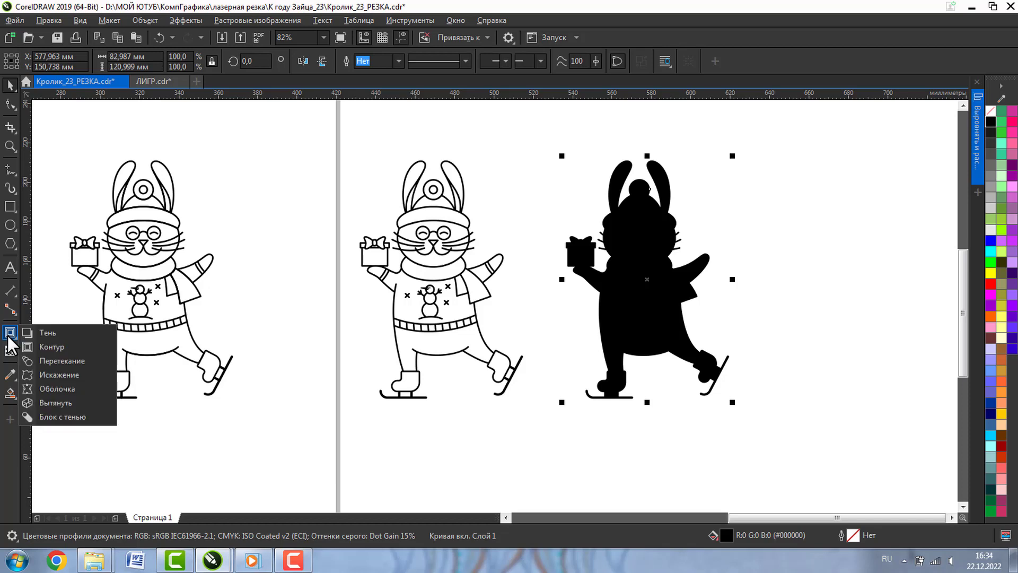
click(10, 344)
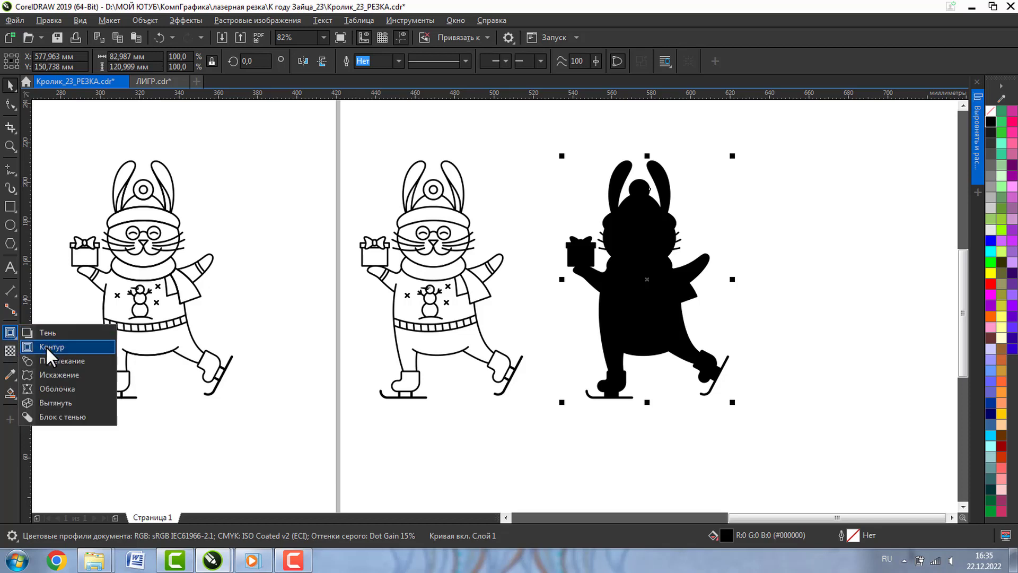
click(52, 348)
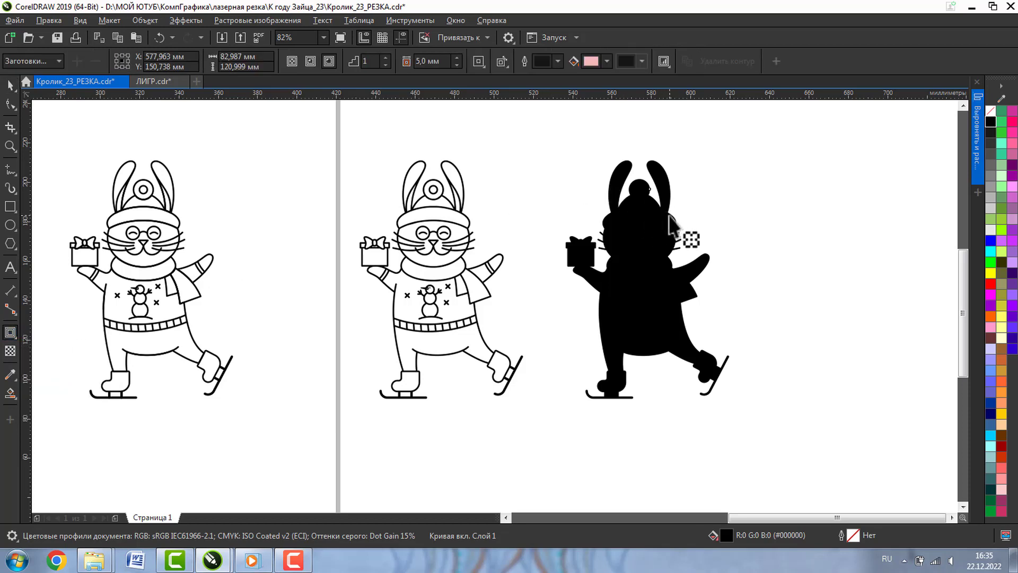
drag(669, 211, 657, 154)
click(457, 57)
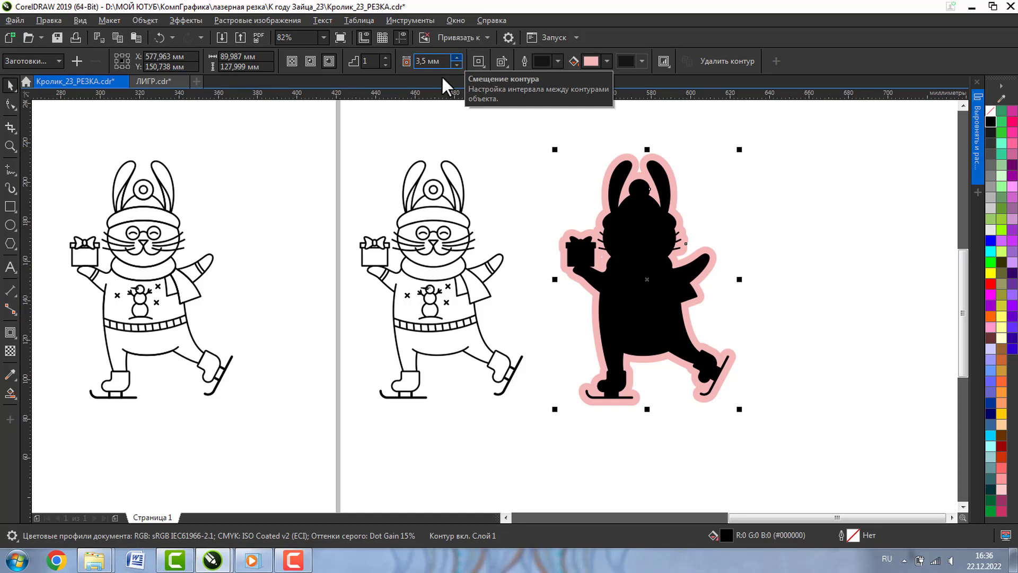
Break the contour group apart and move the pink offset shape clear of the black silhouette
click(9, 87)
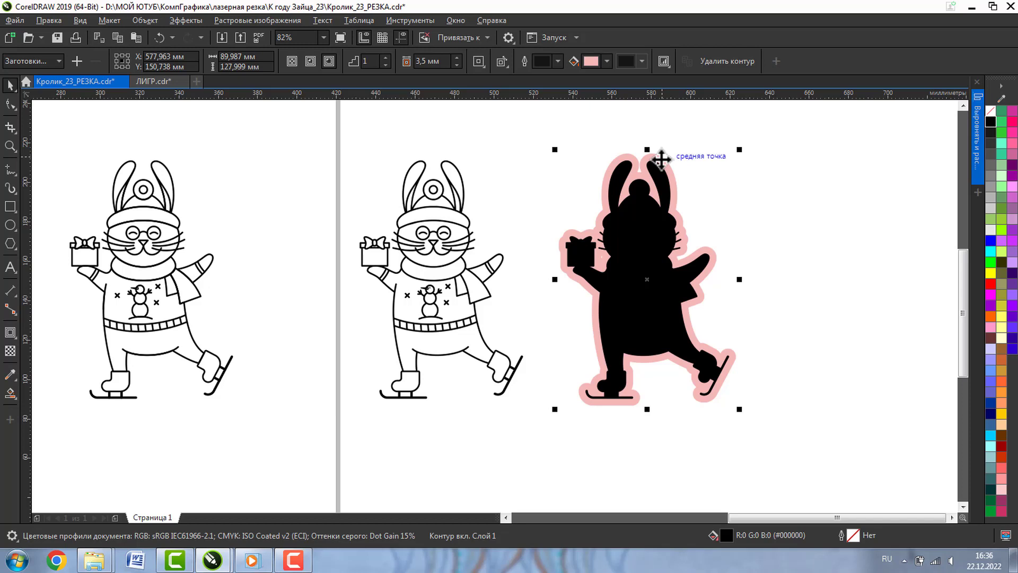
right_click(661, 159)
click(679, 165)
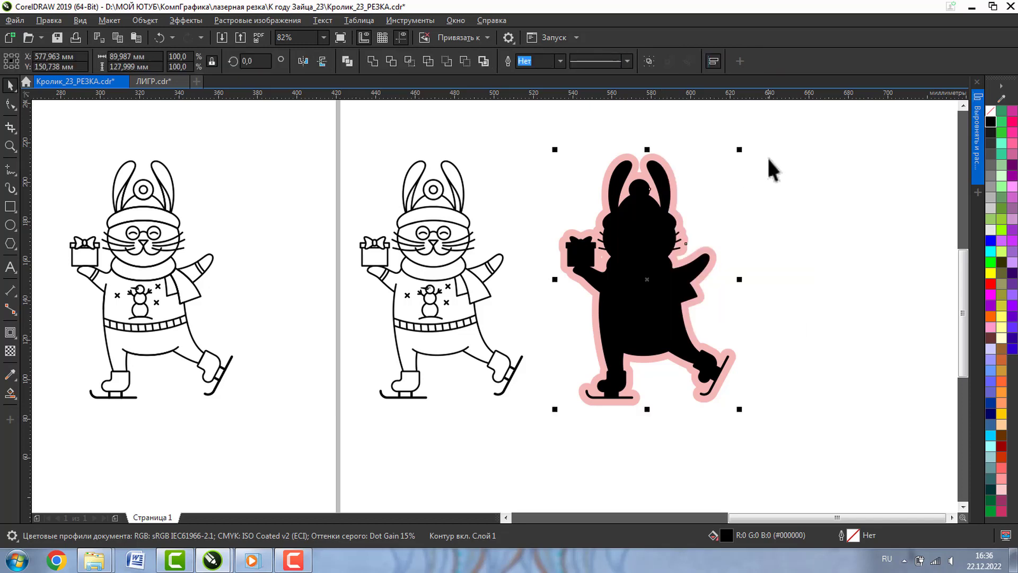
drag(654, 166, 840, 170)
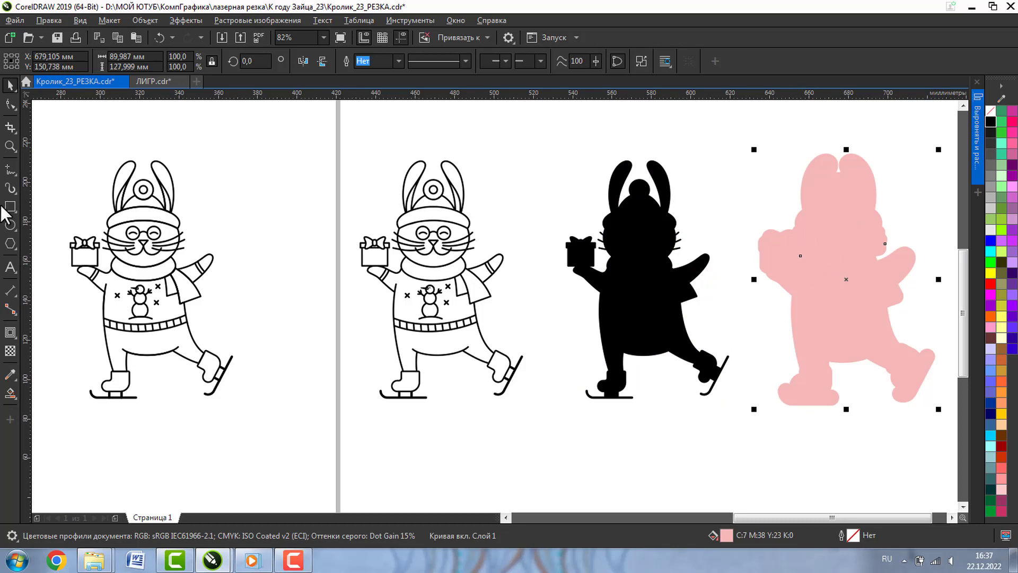
Draw a rectangle about 21 × 18 mm over the tiny gap near the pink shape's gift hand and weld it to the shape
click(10, 206)
drag(831, 239, 790, 275)
click(10, 85)
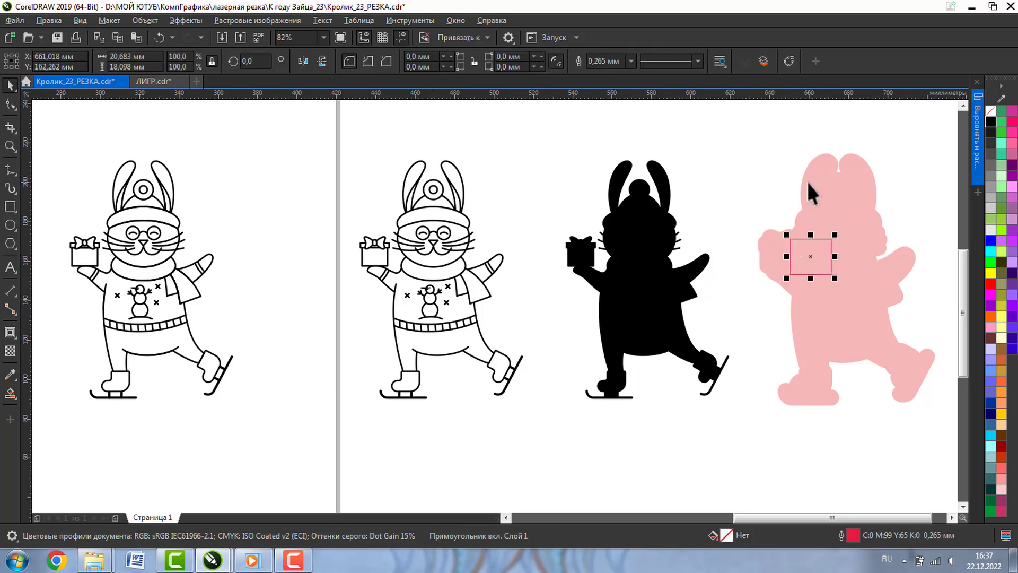
shift+click(806, 180)
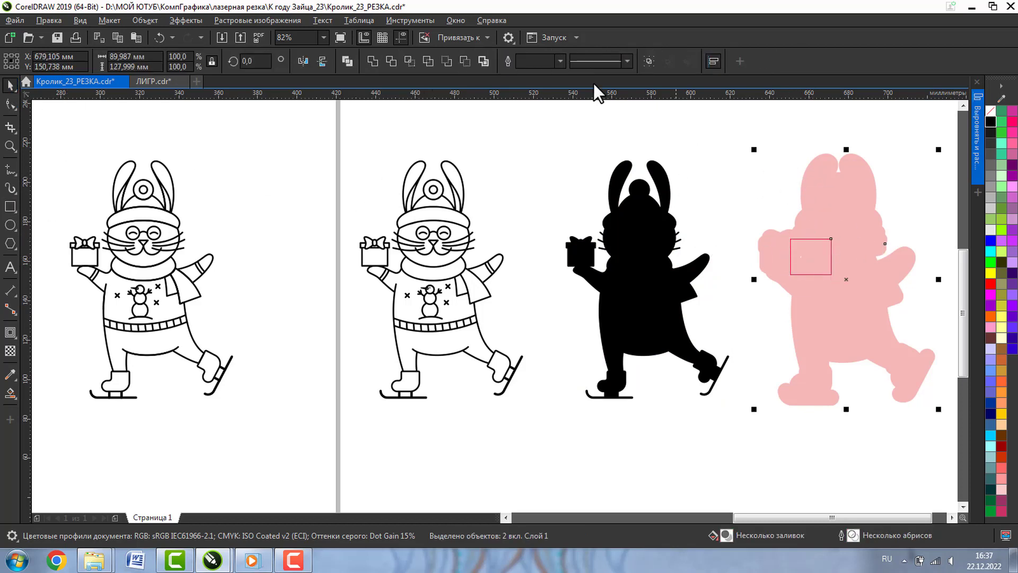
click(381, 61)
Align the pink offset shape to the welded line rabbit so that their horizontal centres coincide
click(440, 211)
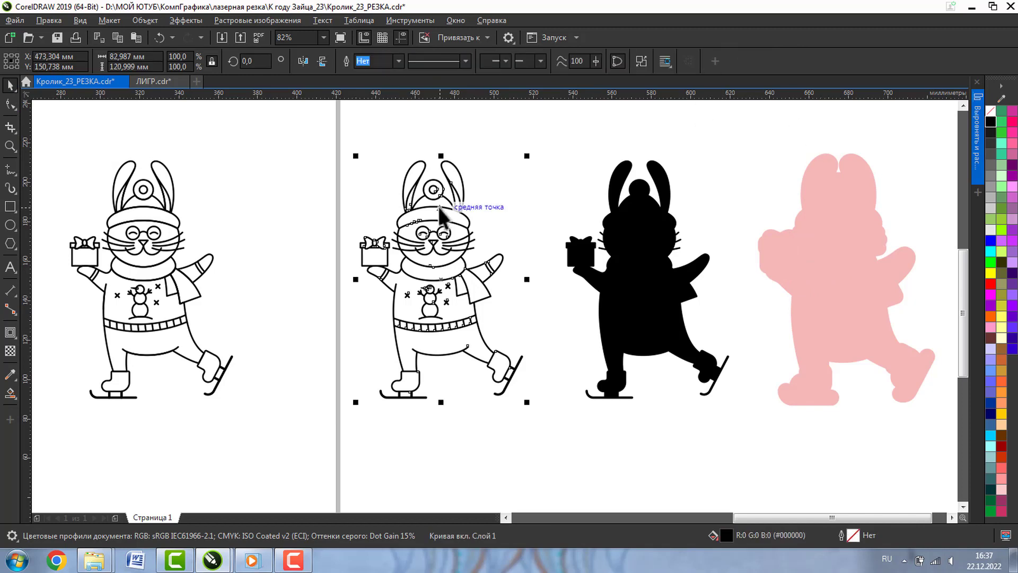
click(836, 229)
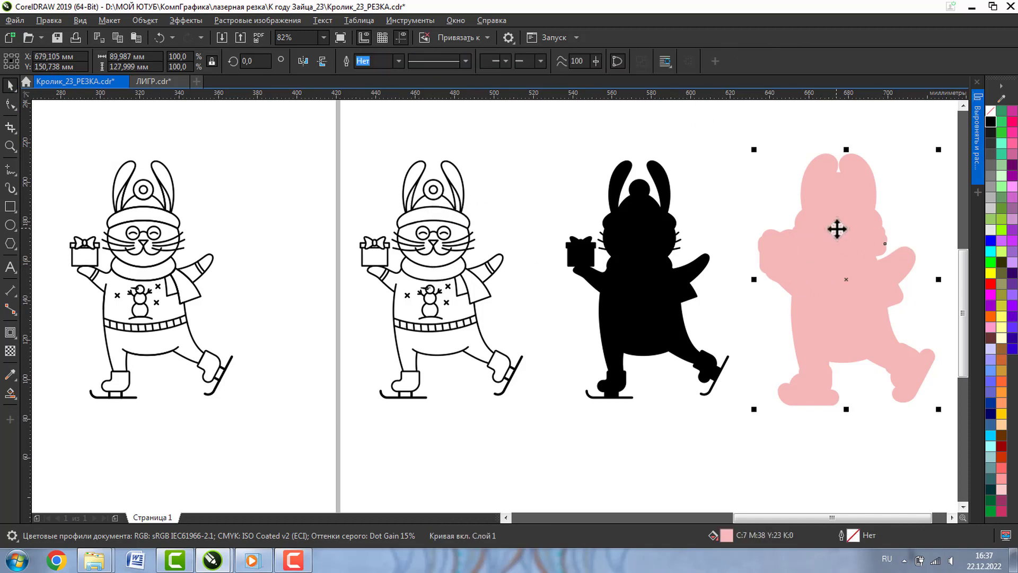
shift+click(424, 210)
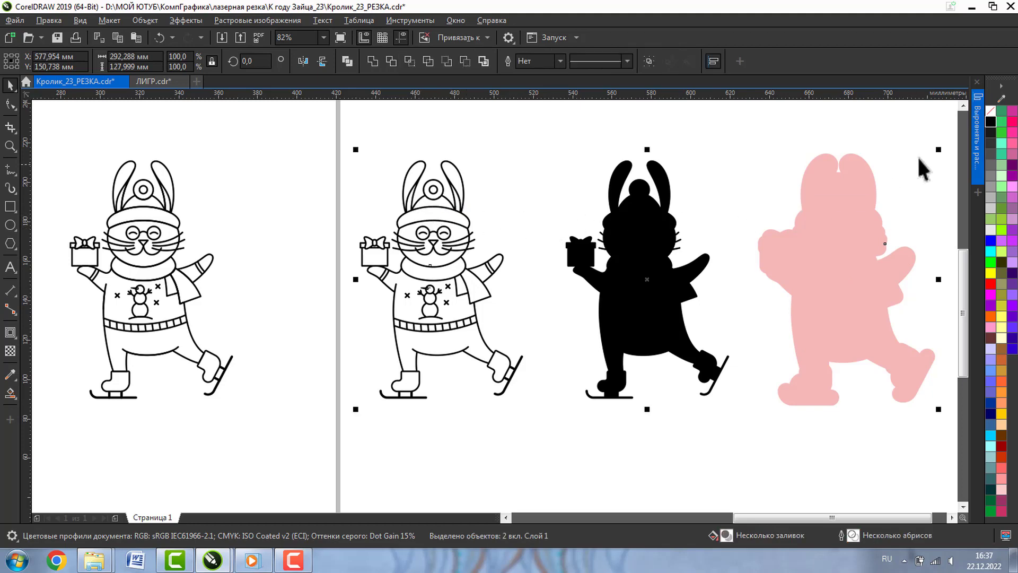
click(973, 123)
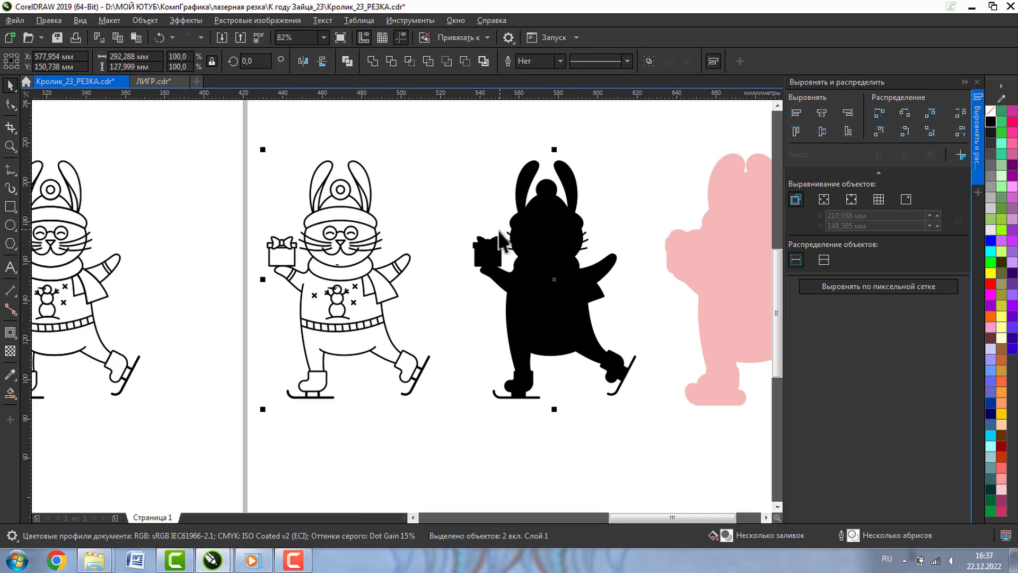
click(821, 112)
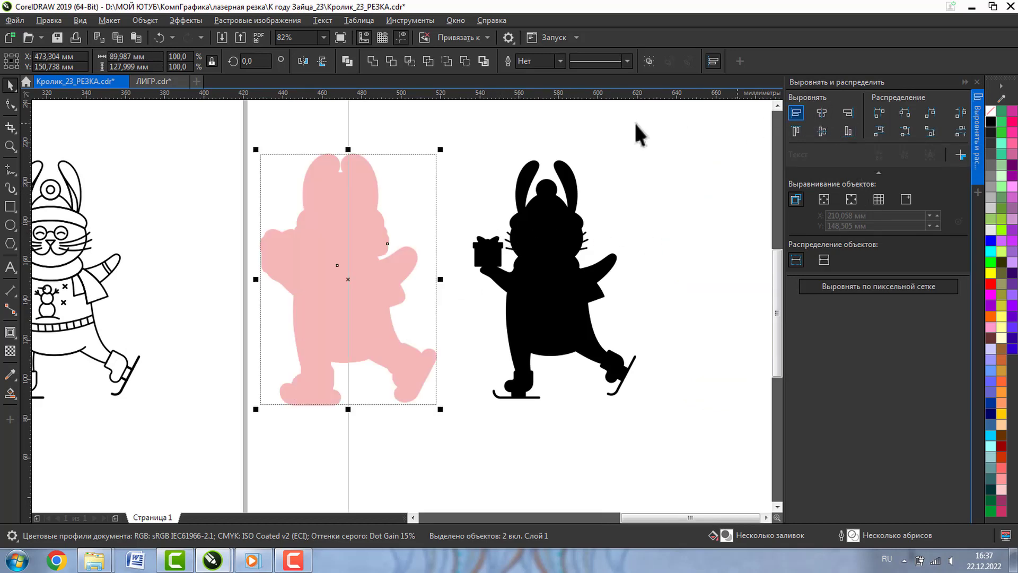
Send the pink offset shape behind the line rabbit
click(355, 230)
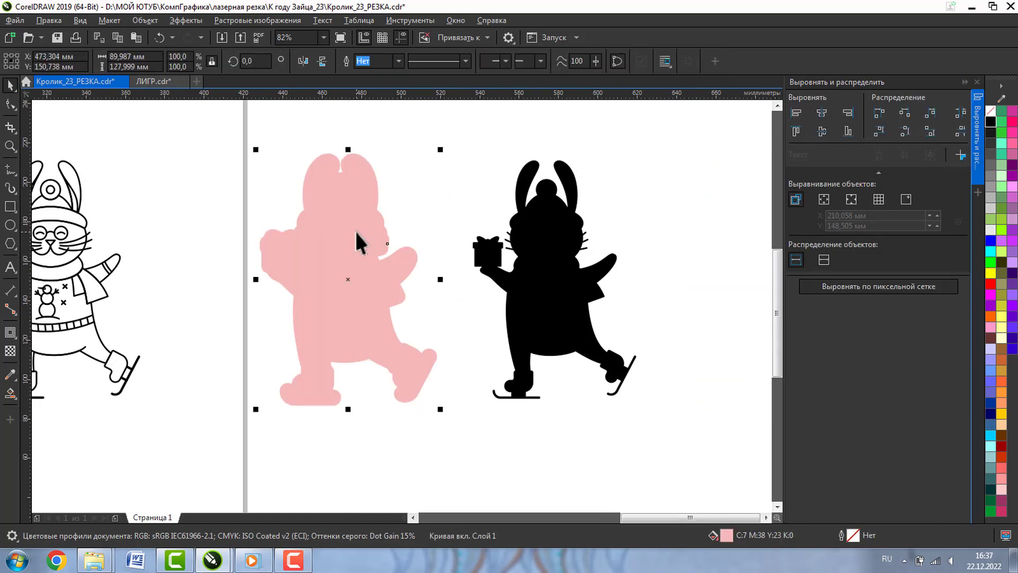
key(shift+Page_Down)
click(625, 189)
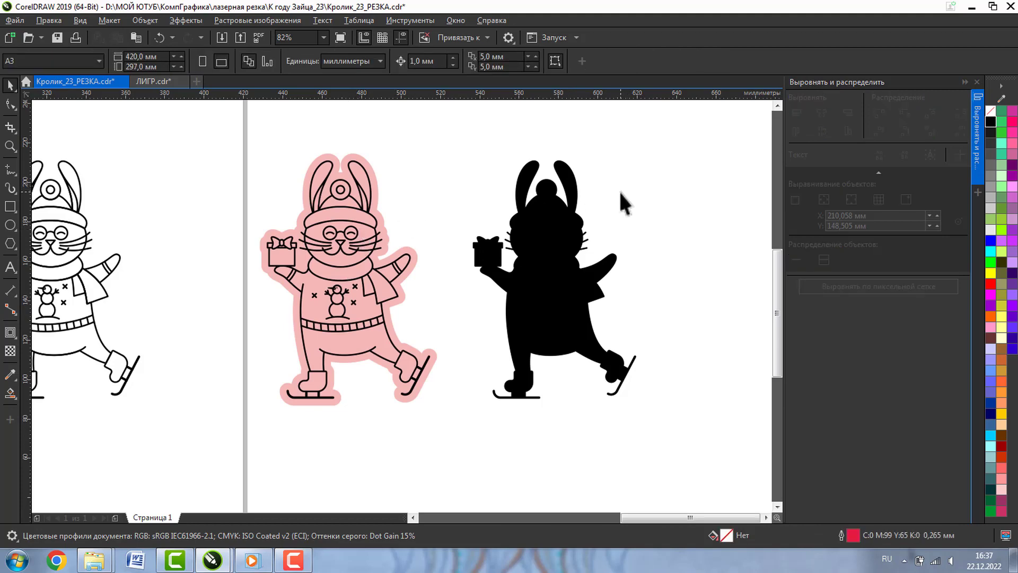
Give the pink offset shape a red (R255 G0 B0) outline and remove its fill
click(6, 146)
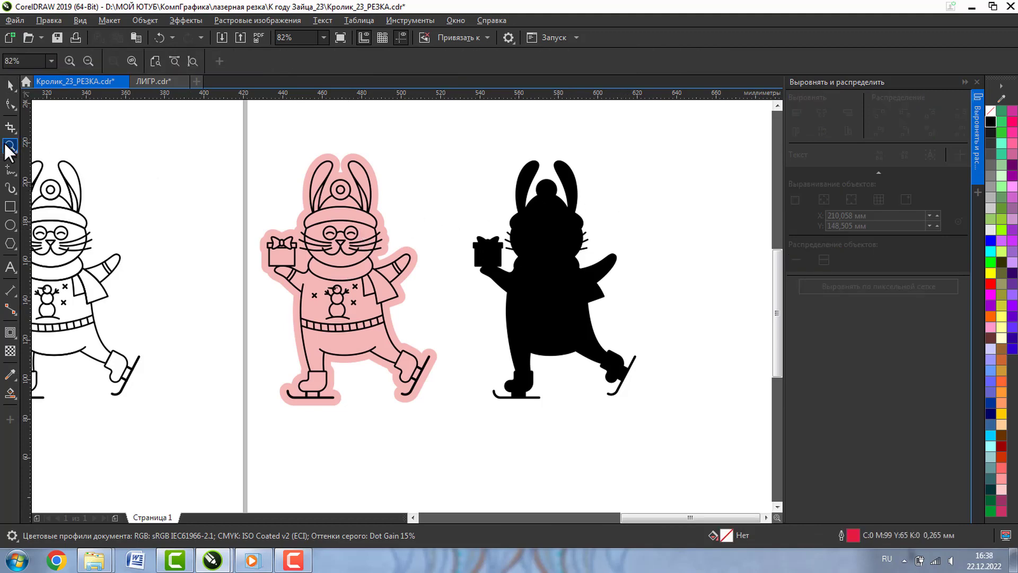
drag(245, 139, 488, 443)
key(space)
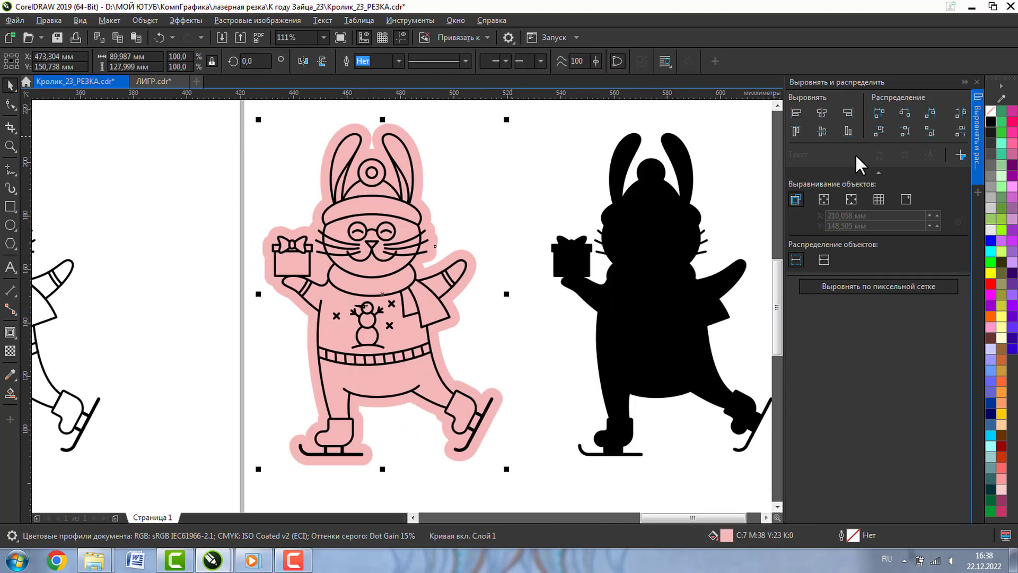
right_click(990, 283)
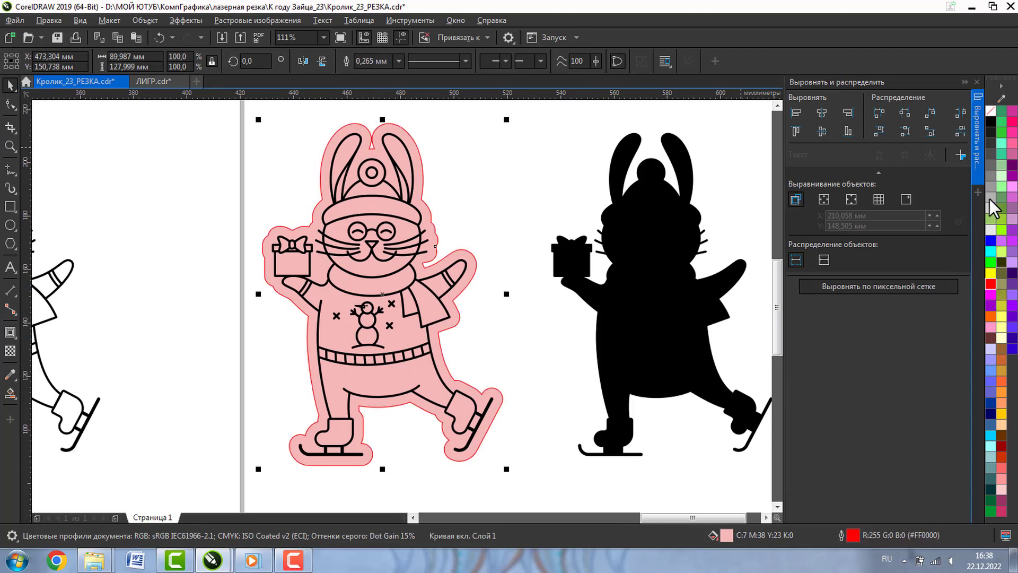
click(990, 111)
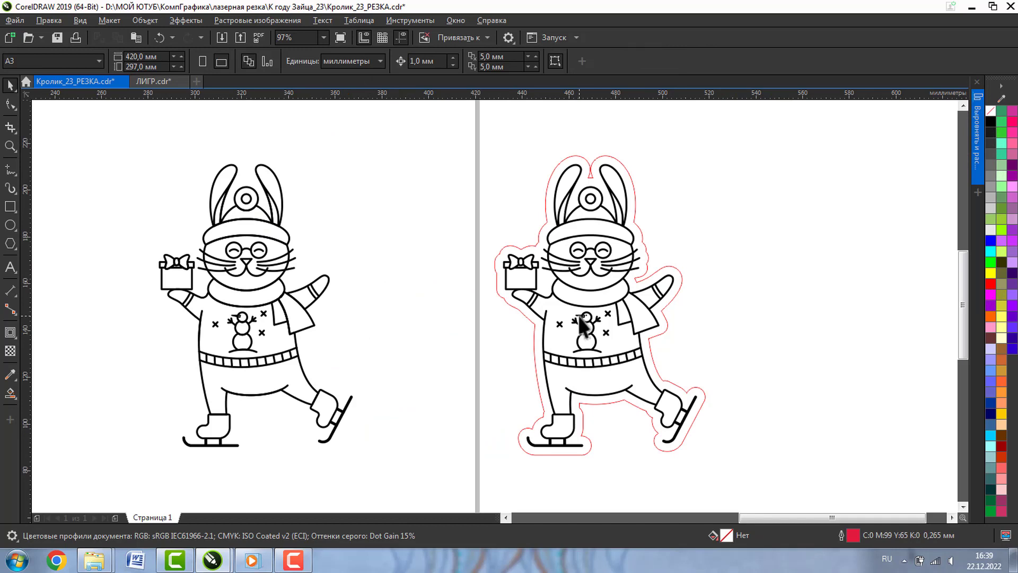
Select the red contour around the line rabbit and examine the narrow gap between its ears up close
click(583, 324)
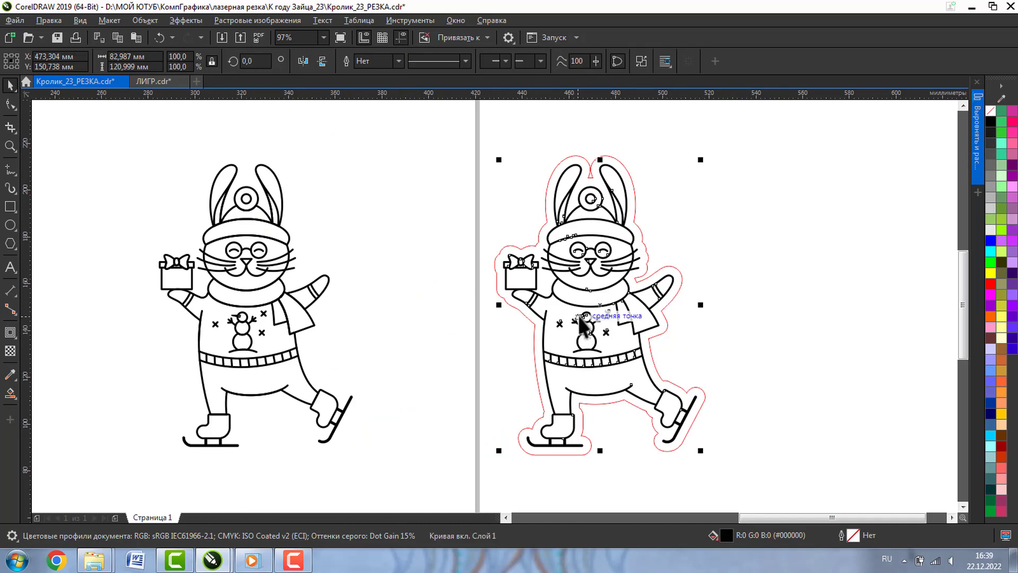
key(Tab)
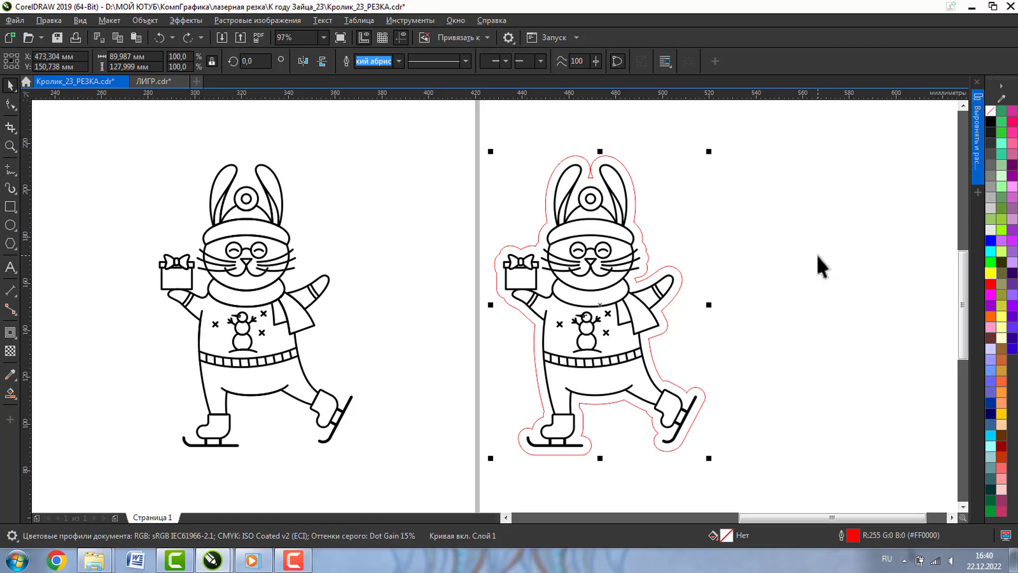
click(11, 142)
click(651, 192)
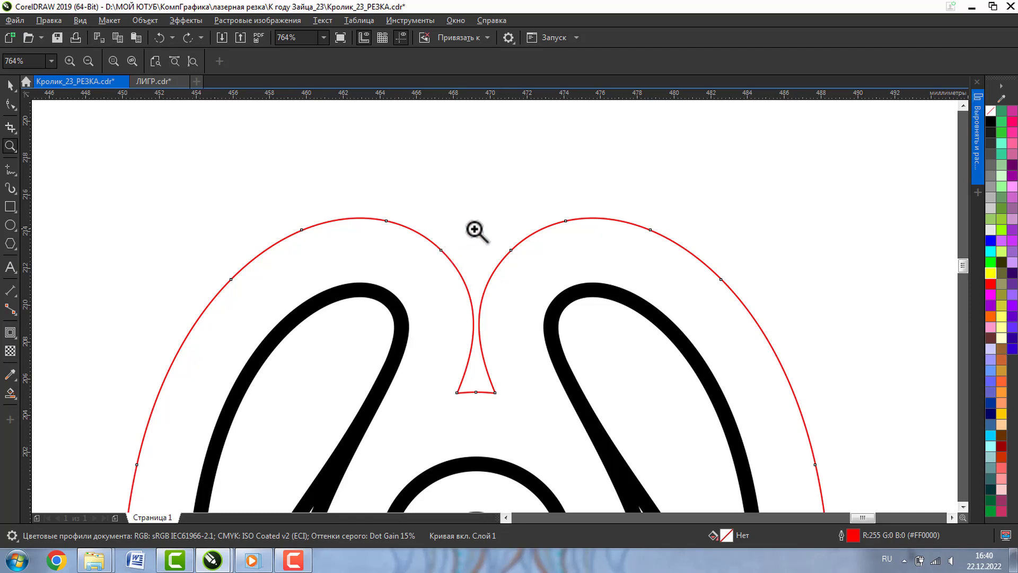
click(88, 61)
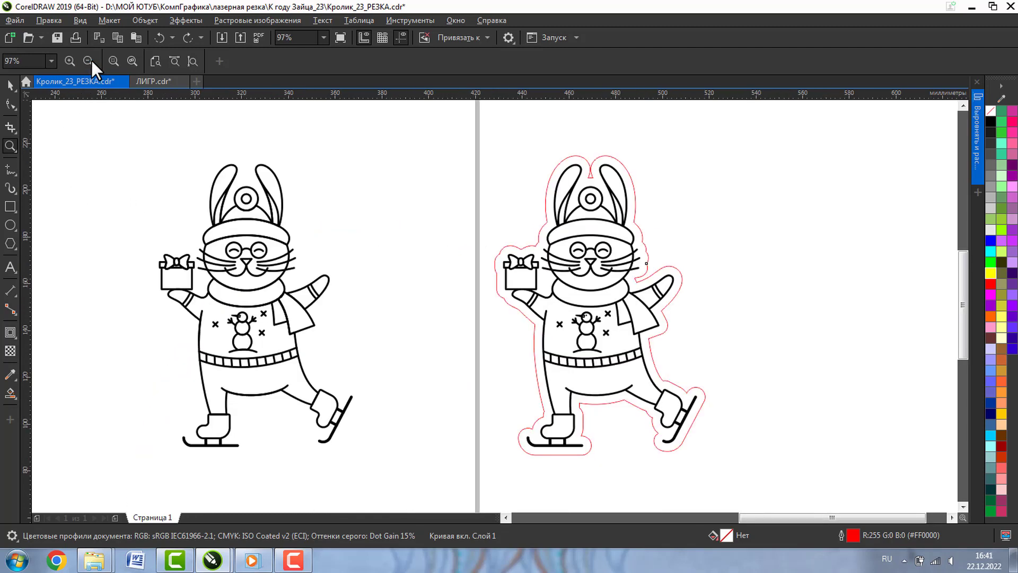
click(10, 86)
click(641, 208)
click(755, 239)
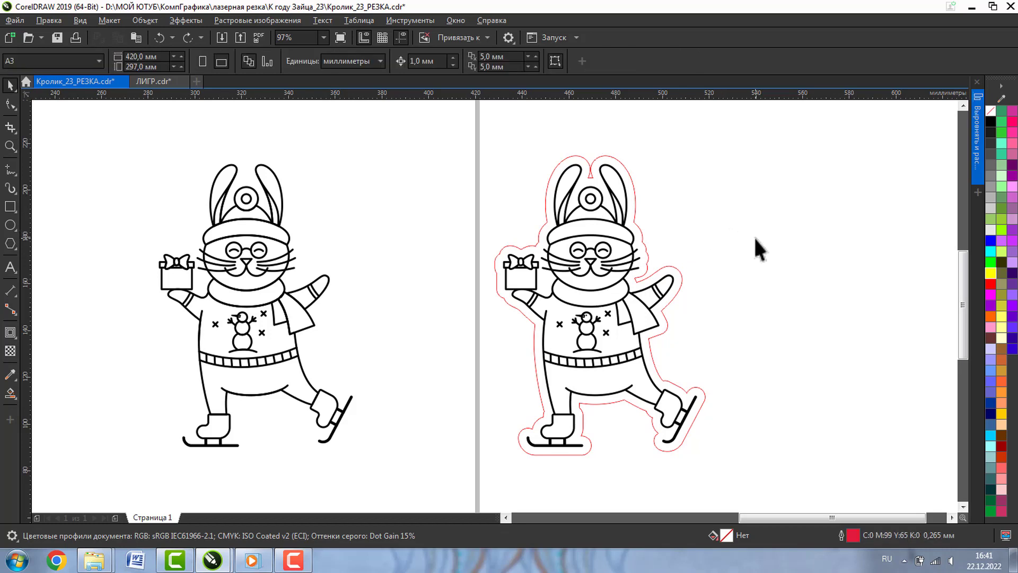